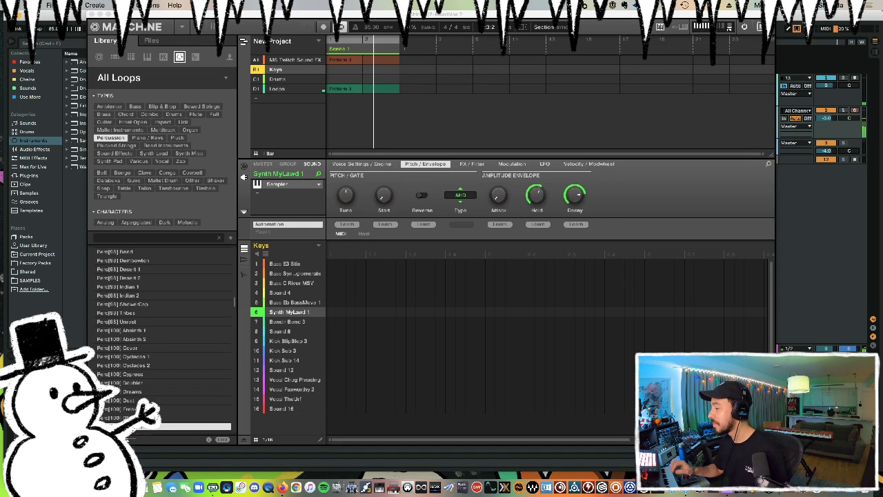
Record a two-bar Synth MyLawd 1 pattern in the Keys group and duplicate Scene 1.
key("r")
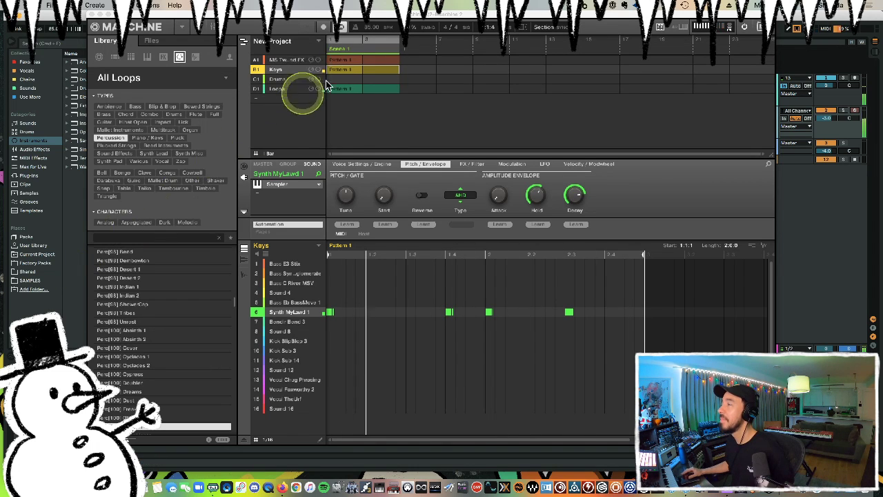
left_click(352, 57)
left_click(375, 53)
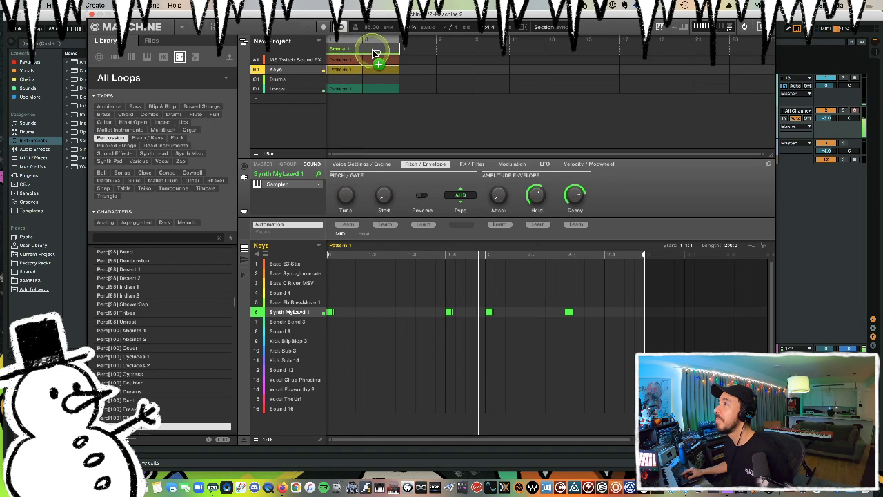
key("super+d")
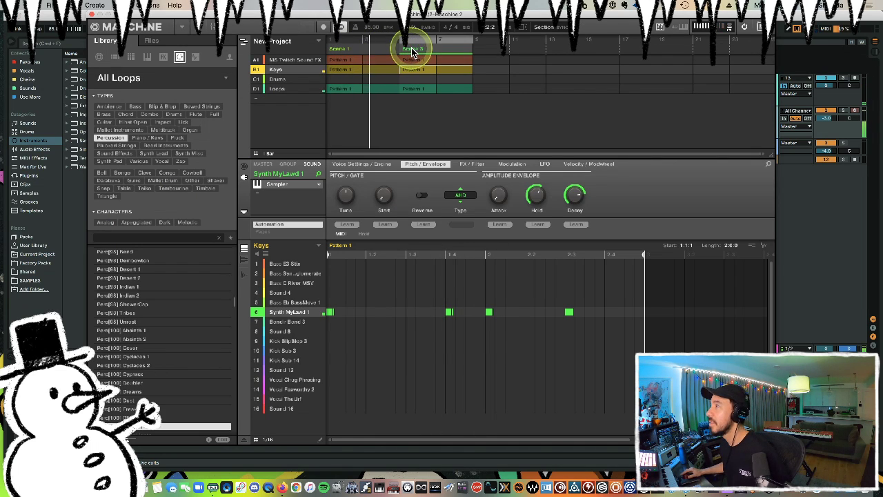
right_click(410, 49)
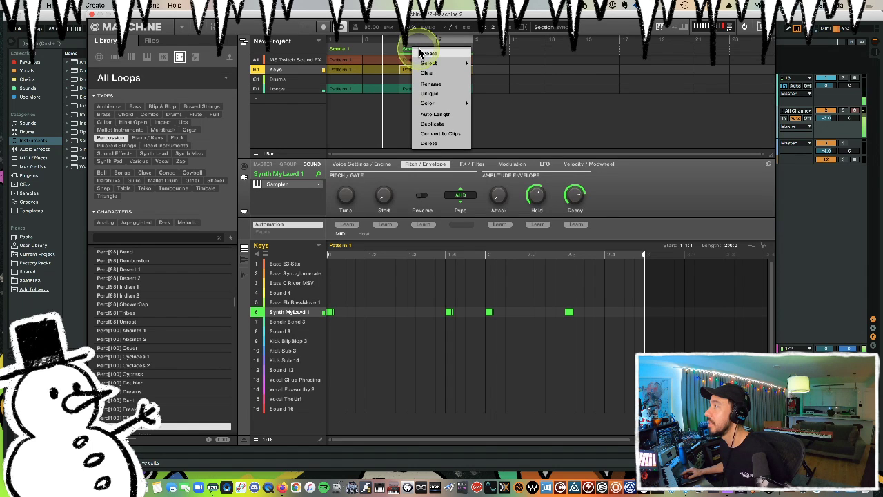
left_click(443, 126)
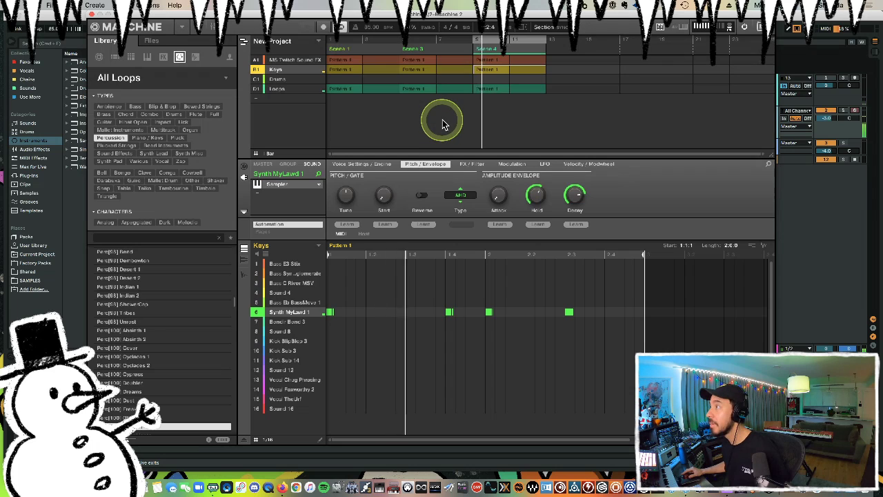
key("super+z")
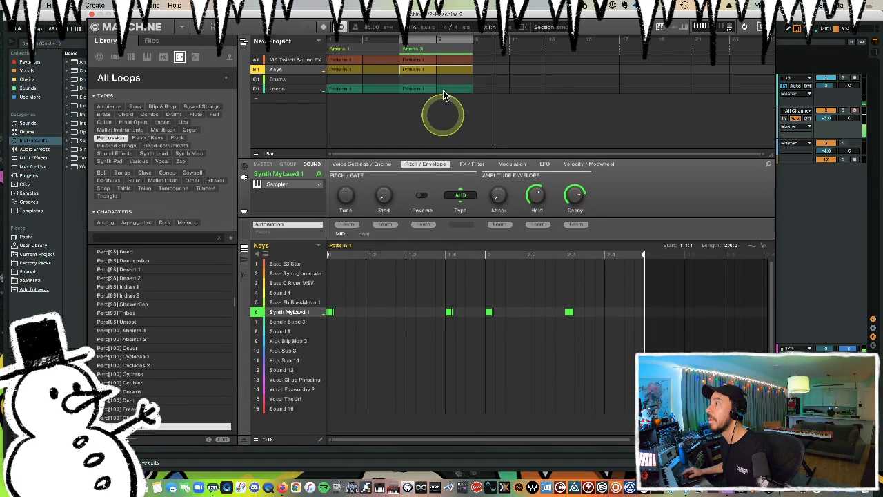
Make the duplicated second scene unique so it uses its own patterns.
right_click(440, 48)
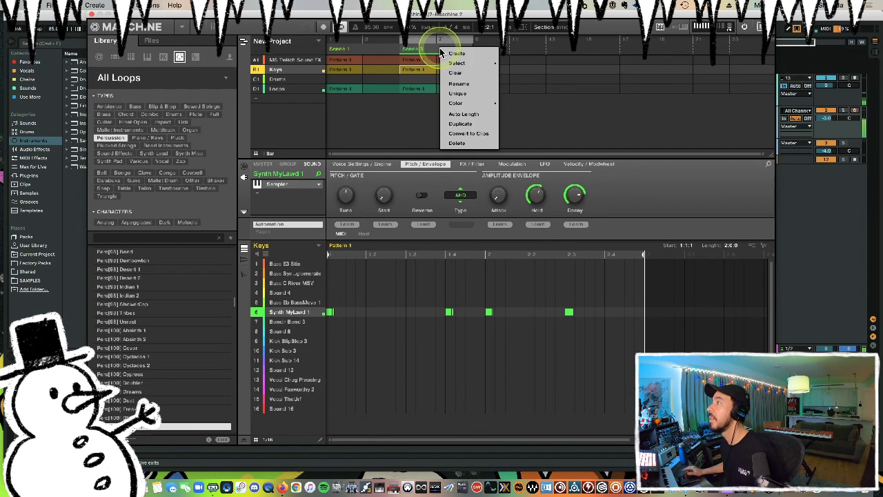
left_click(457, 93)
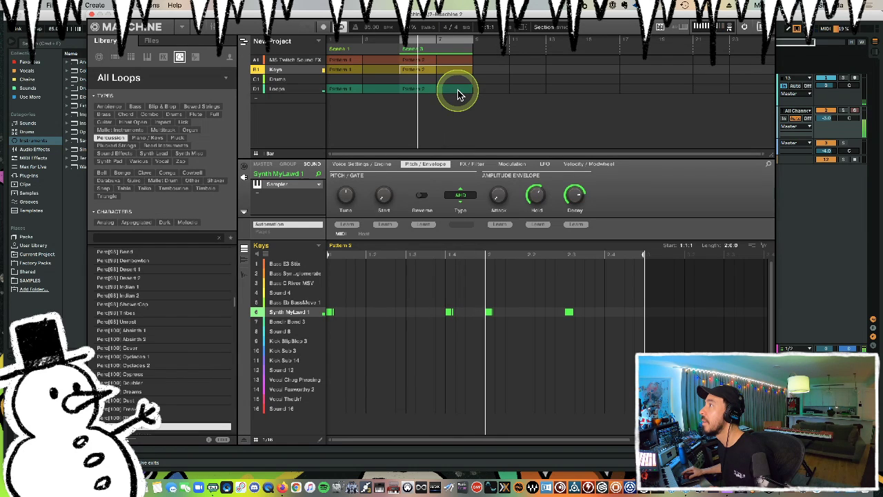
Audition sounds for the new scene, including Bendir Bend 3, Synth MyLawd 1 and Bass Eb BassMove 1 in the Keys group.
left_click(294, 303)
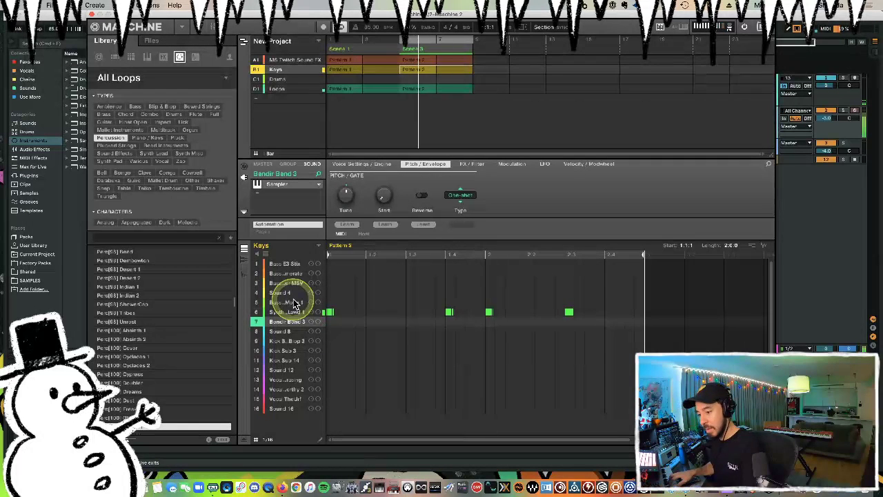
key("Up")
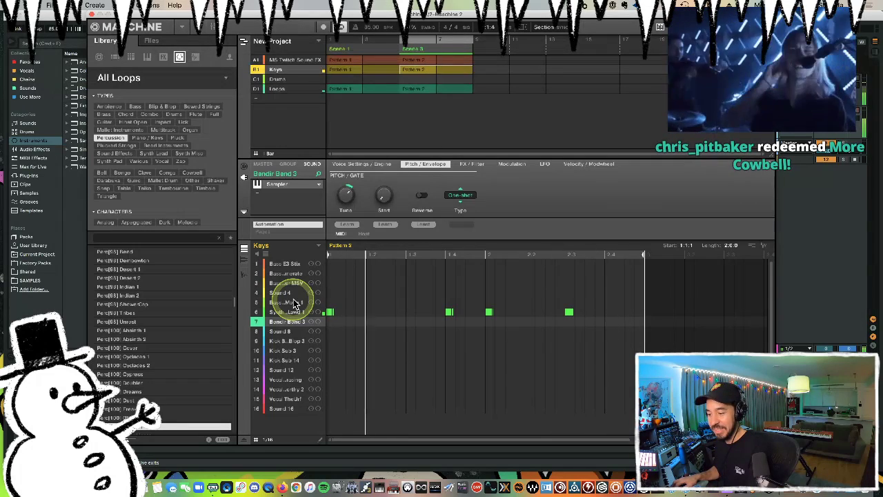
left_click(295, 304)
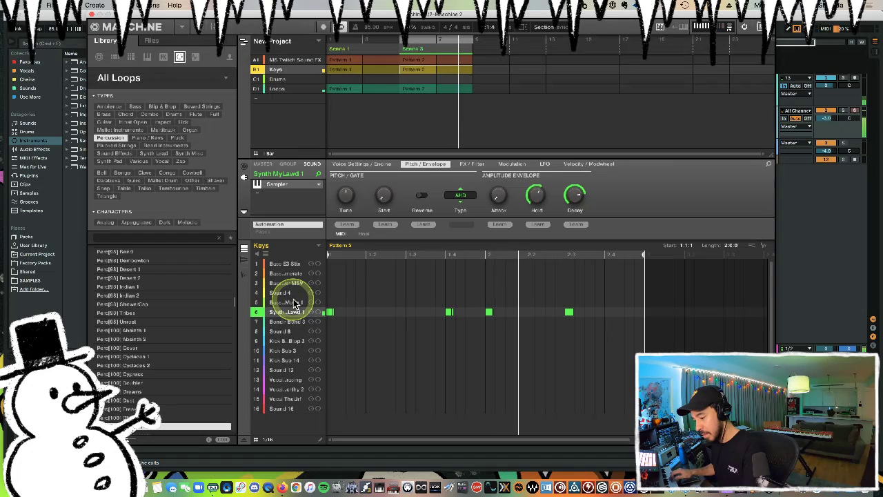
left_click(294, 303)
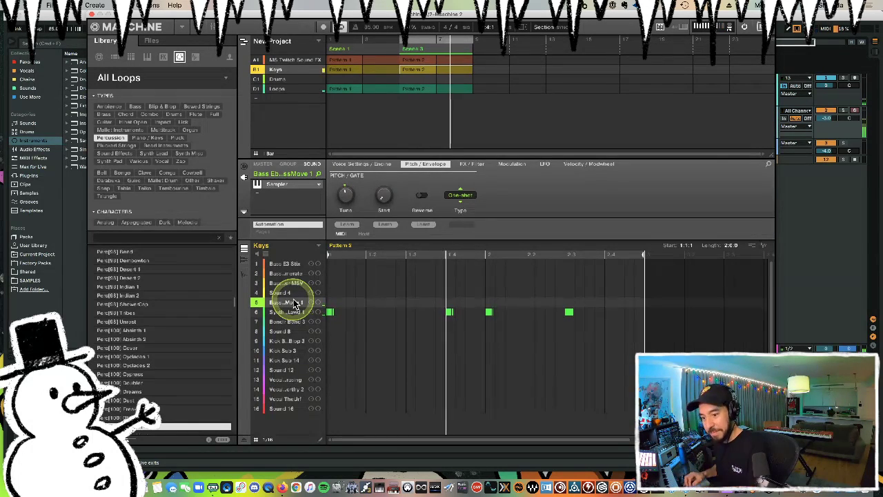
key("Down")
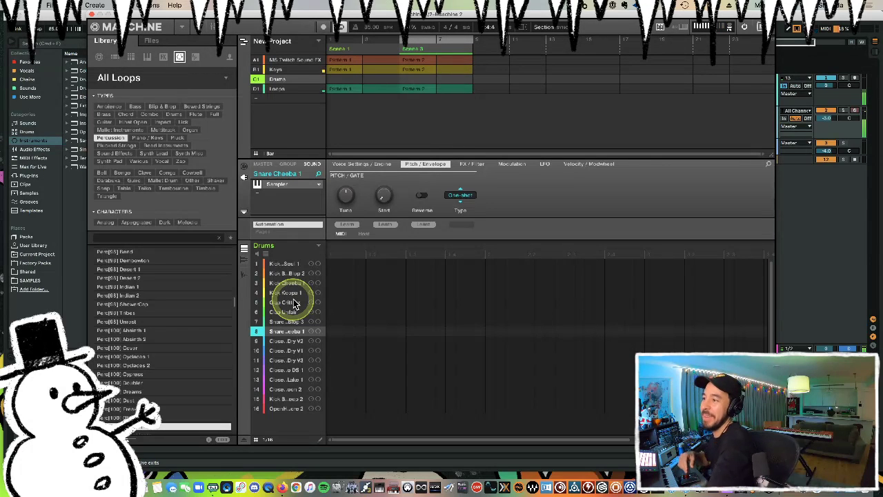
Examine the Bass C River MSV sample's waveform, zone mapping and sampler settings, including its channel in the mixer view.
left_click(444, 50)
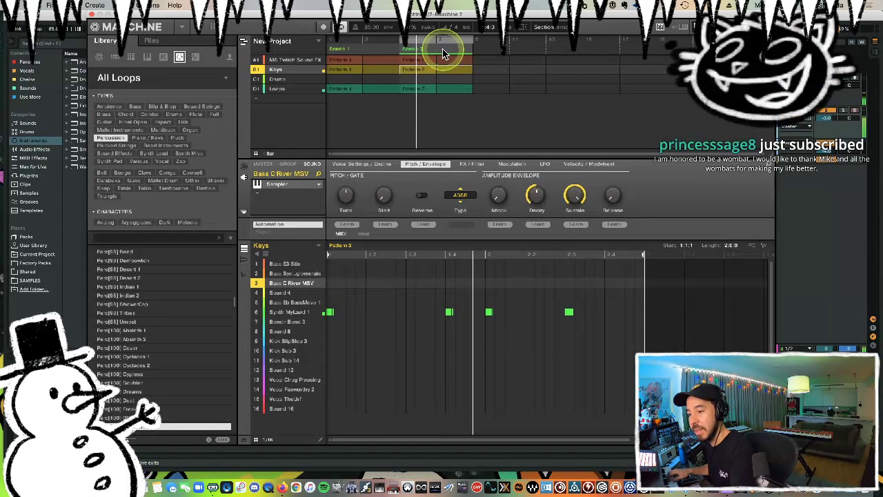
key("F9")
key("F10")
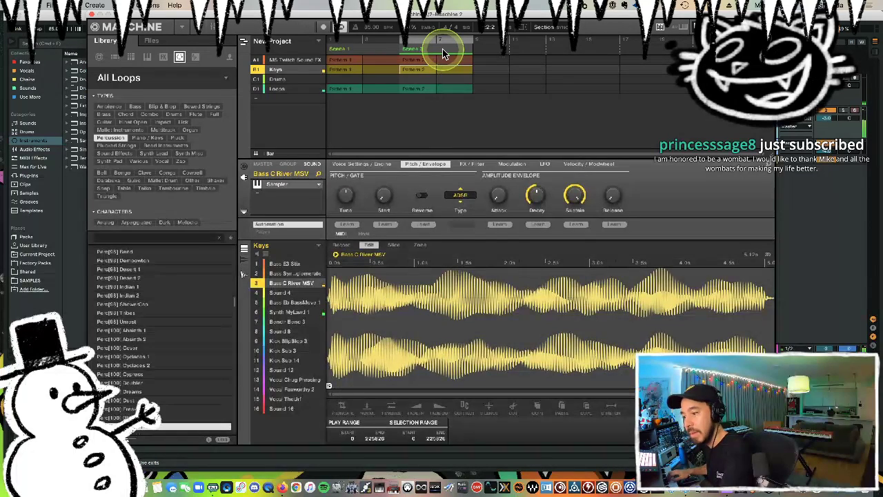
key("F12")
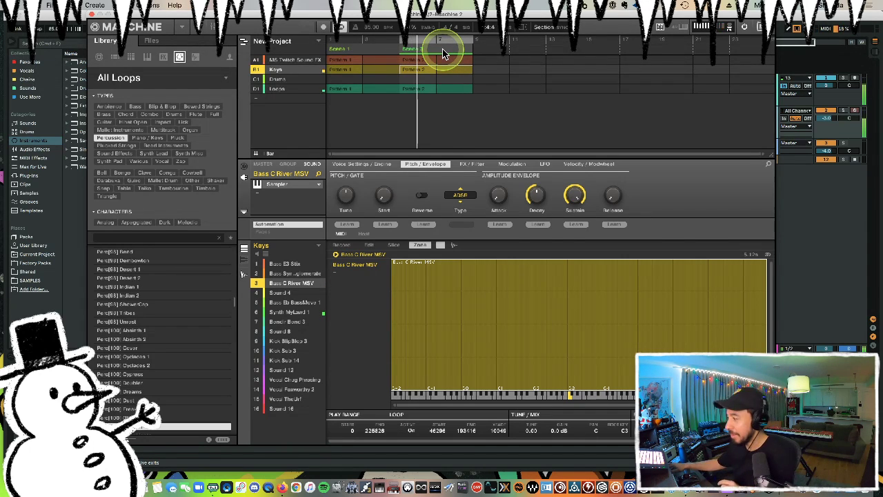
key("Tab")
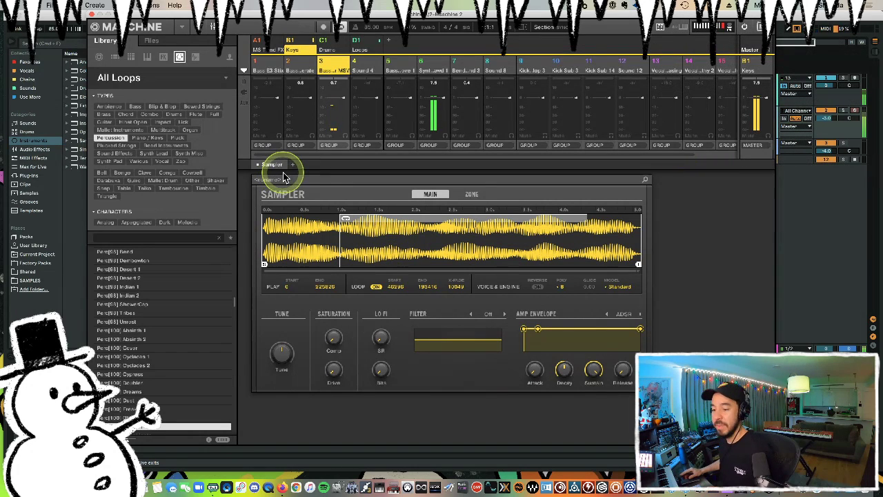
key("Tab")
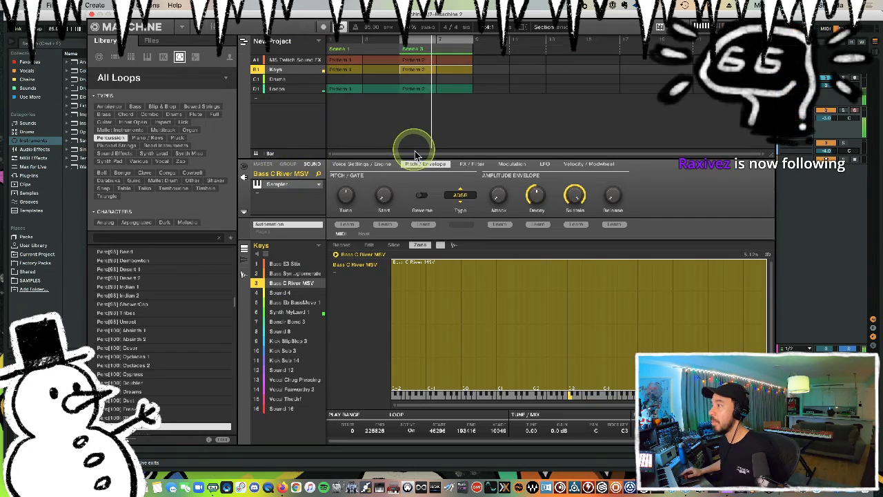
Record a Bass C River MSV line in the Keys group's Pattern 2 and double the pattern to four bars.
left_click(244, 276)
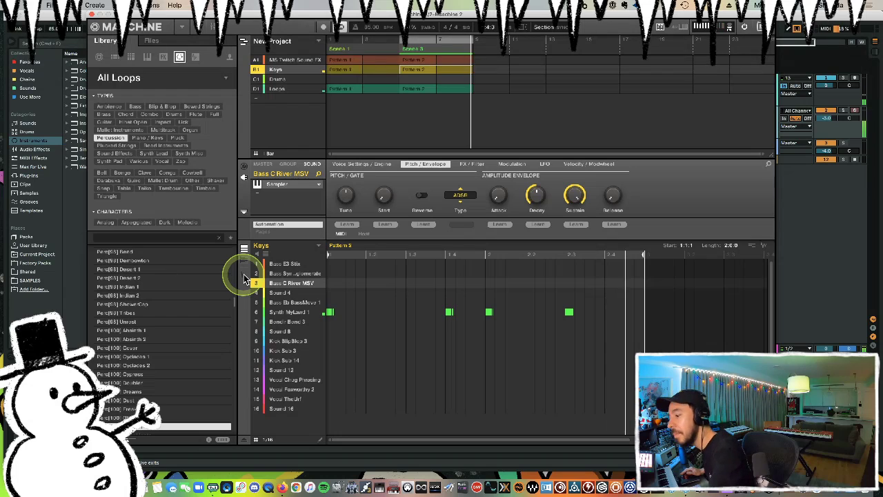
key("super+d")
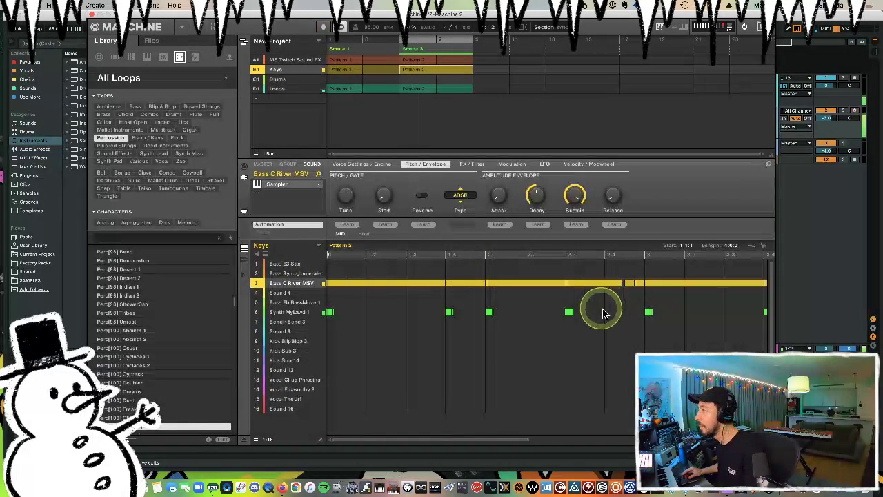
Adjust the short Bass C River MSV notes just before bar 3, using the piano roll, and return to the group's pattern view.
left_click(603, 303)
left_click(617, 282)
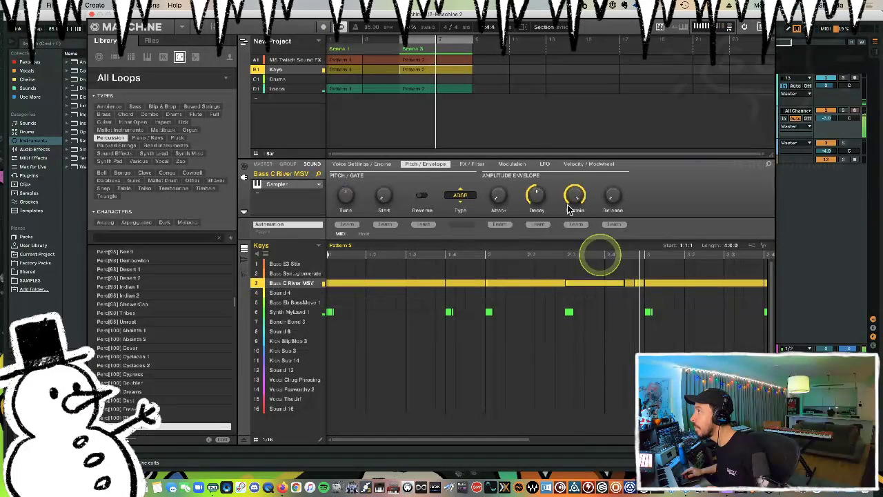
left_click(630, 282)
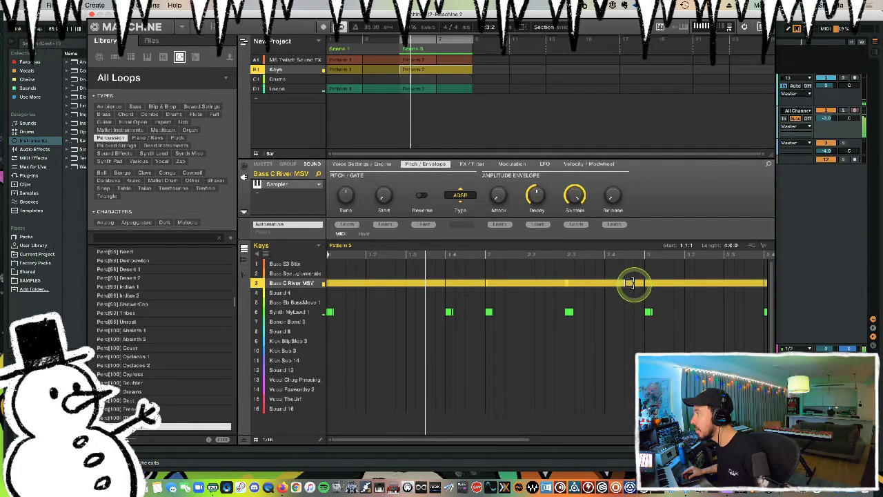
left_click_drag(630, 282, 638, 288)
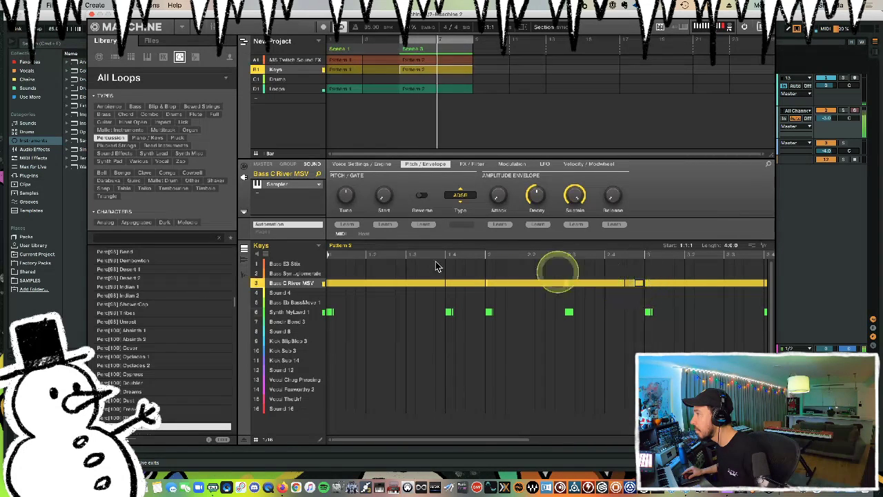
left_click(245, 262)
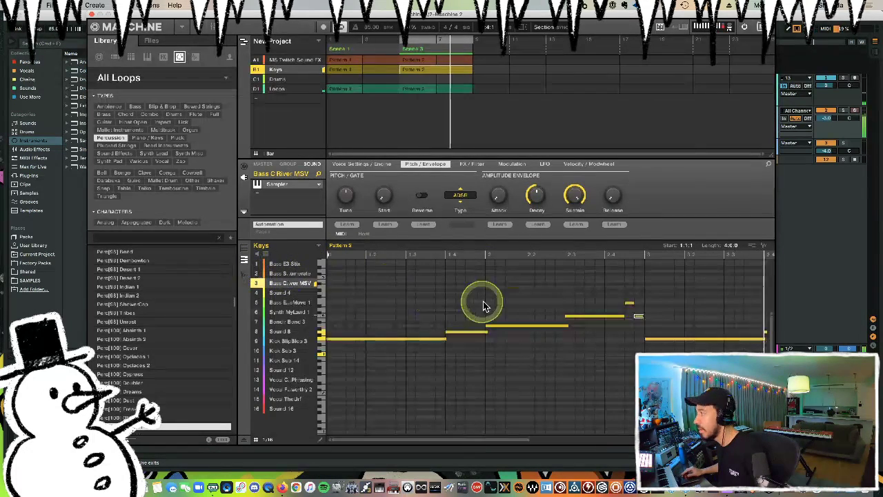
mouse_move(641, 316)
left_mouse_down()
mouse_move(653, 316)
mouse_move(646, 319)
left_mouse_up()
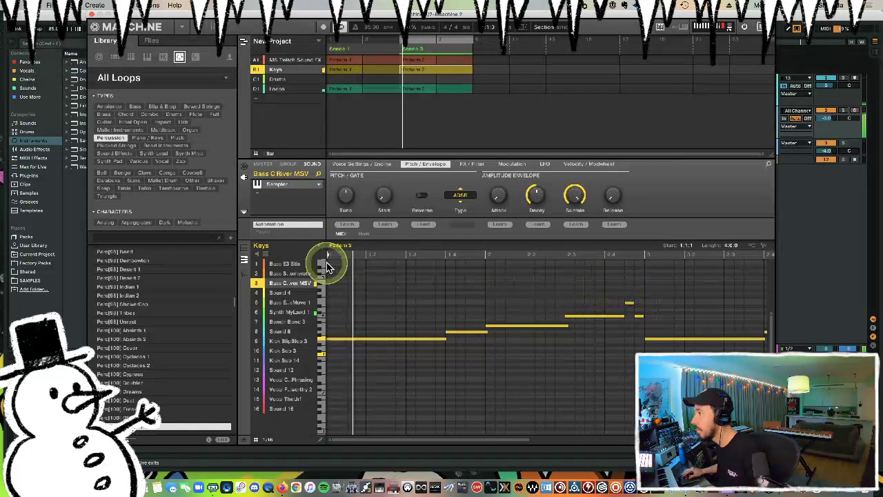
left_click(244, 258)
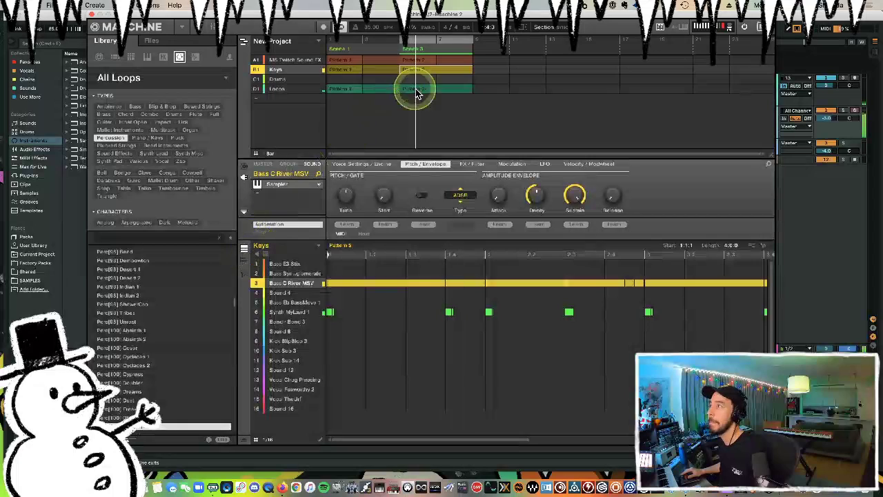
Rename the second scene Intro B and duplicate Scene 1 as a new scene at the end of the arrangement.
double_click(421, 51)
type("intro")
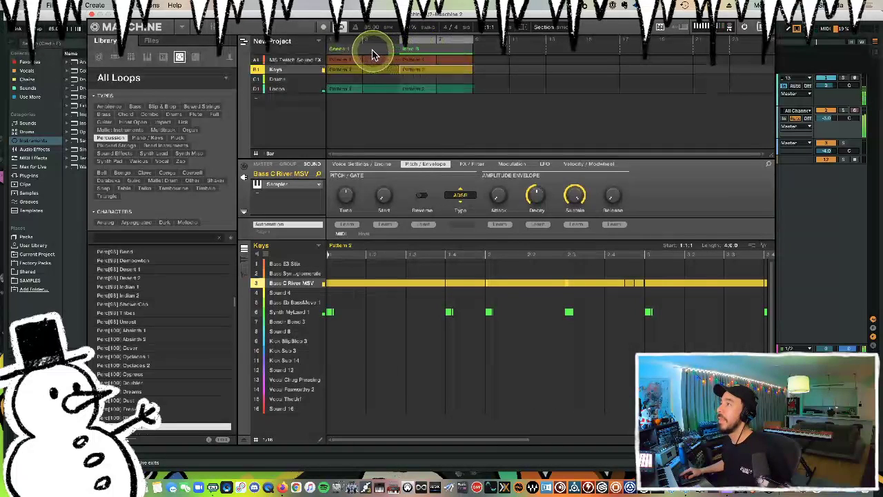
left_click(473, 50)
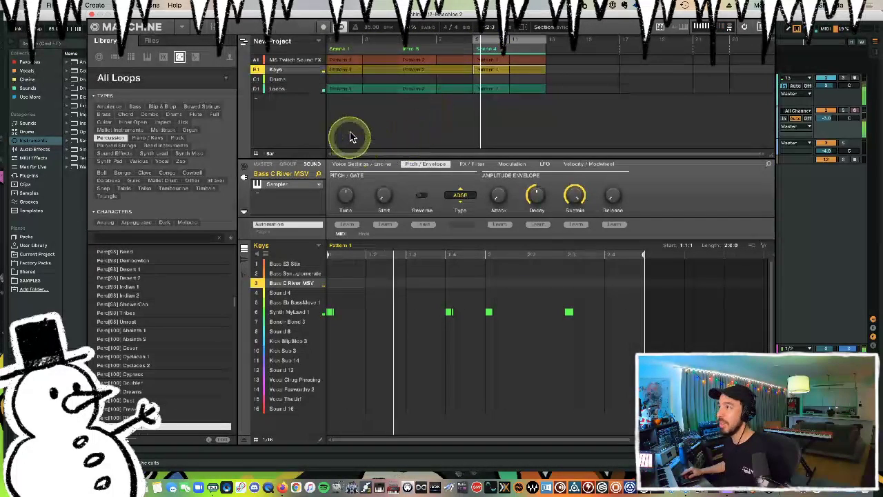
Record a four-bar Drums pattern in the third scene with Kick Cheeba 1, Kick Koopa 1 and Snare Cheeba 1, undoing the first take.
left_click(295, 81)
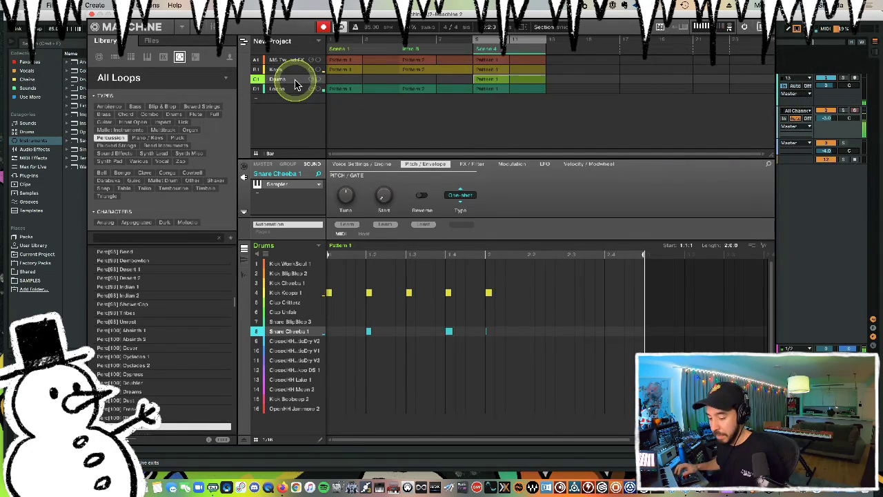
key("super+z")
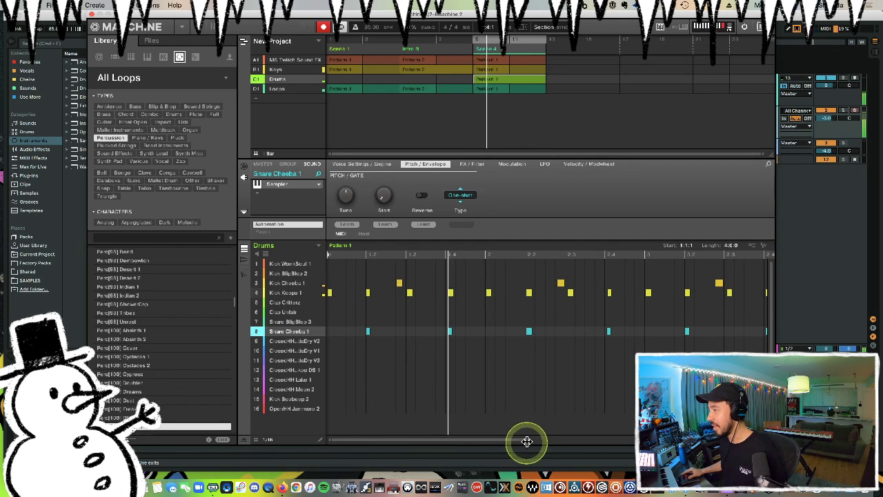
Delete the kick and snare hits in bar 4 of the Drums pattern and re-record that bar.
left_click_drag(528, 439, 652, 439)
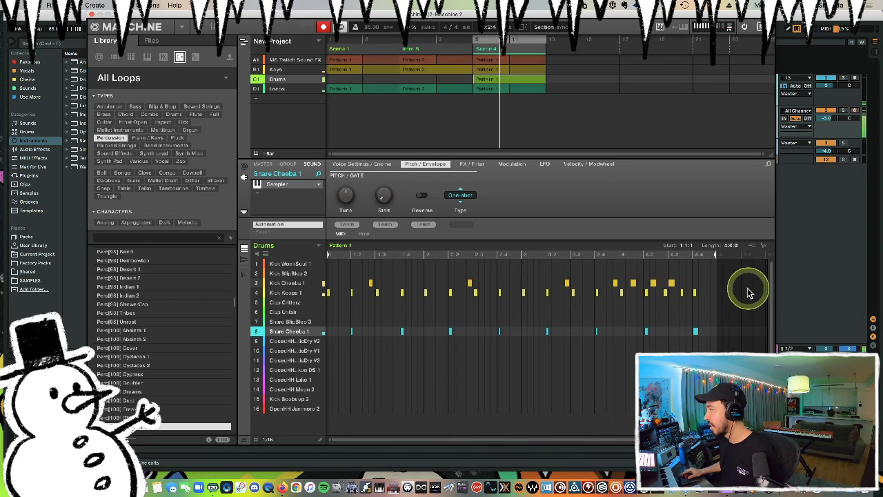
left_click_drag(743, 279, 623, 335)
key("Delete")
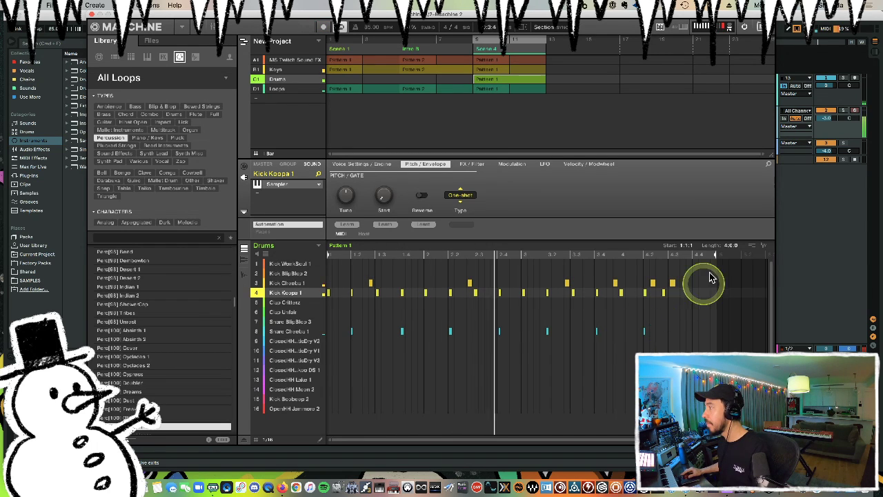
left_click_drag(709, 270, 623, 332)
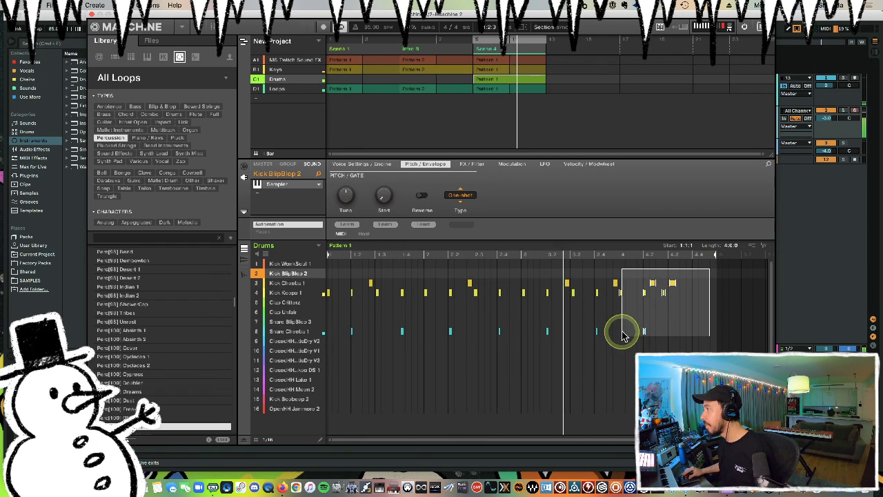
key("Delete")
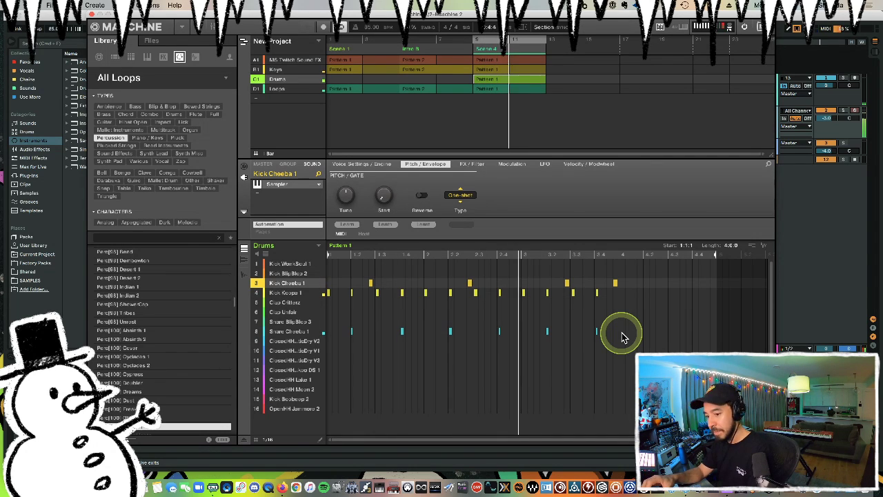
key("r")
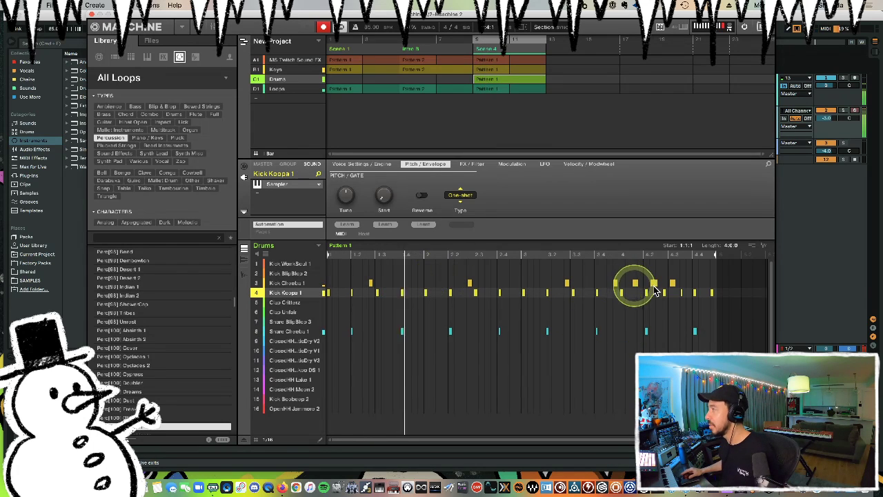
Rearrange the bar 4 kick hits of the Drums pattern between the Kick Cheeba 1 and Kick Koopa 1 rows.
left_click(687, 303)
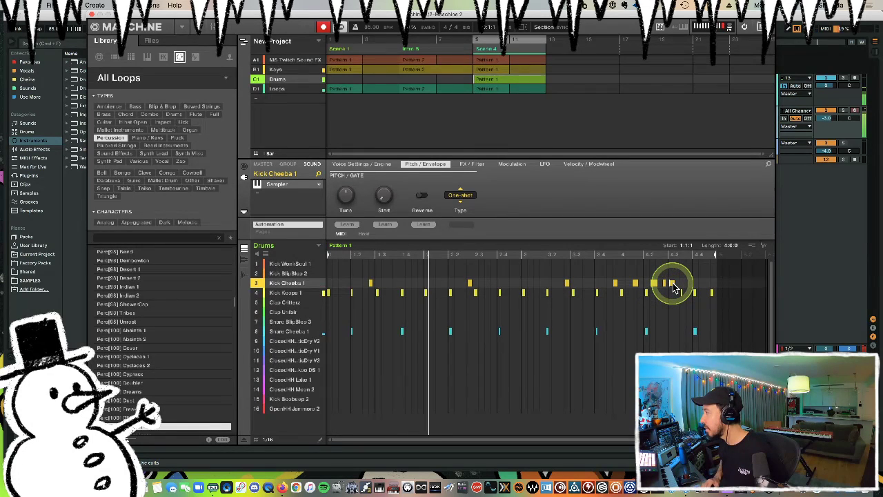
left_click_drag(673, 283, 705, 286)
key("Up")
left_click(723, 304)
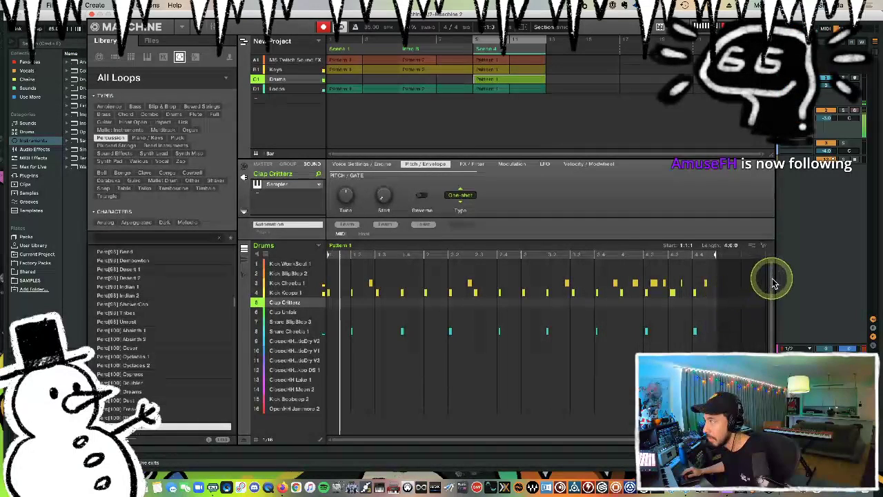
Select all kick and snare hits in the Drums pattern, and then only the Kick Koopa 1 hits.
left_click_drag(738, 296, 329, 280)
left_click_drag(725, 345, 332, 253)
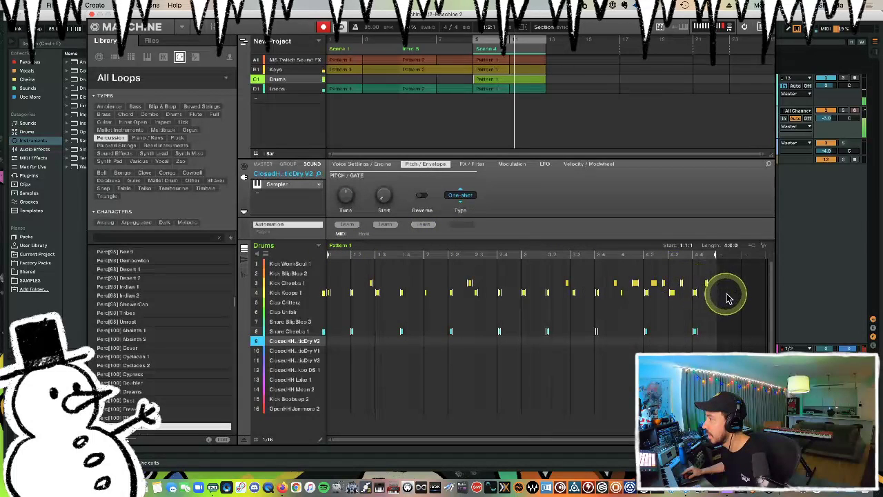
left_click_drag(724, 297, 324, 292)
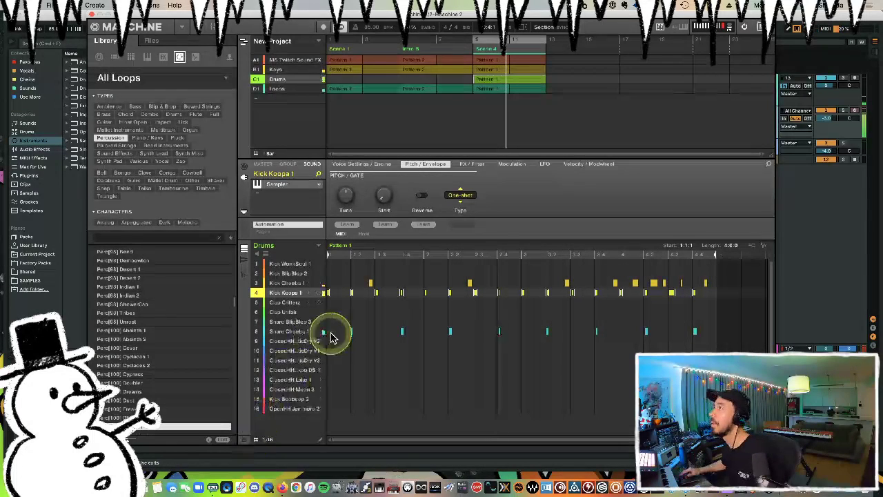
Duplicate Scene 4 as a new scene at the end, and remove the Wind[108] A Orient loop from a separate copy of its Loops pattern.
left_click(529, 52)
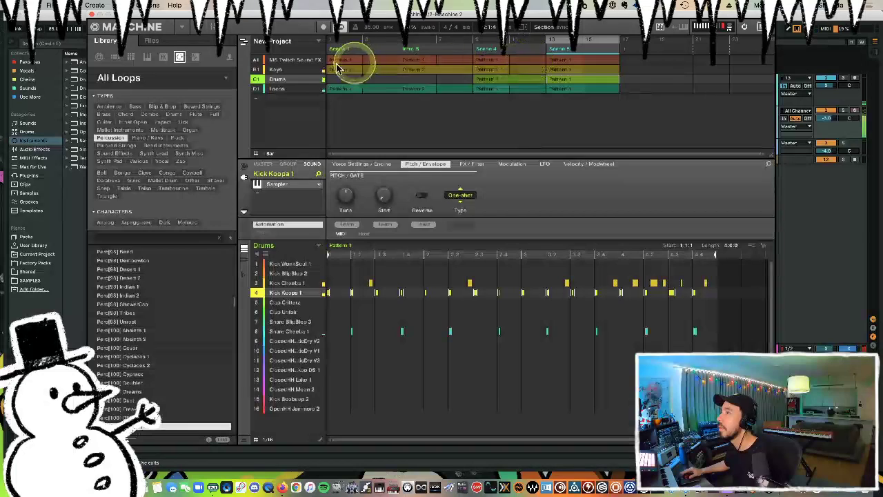
left_click(292, 88)
left_click(341, 245)
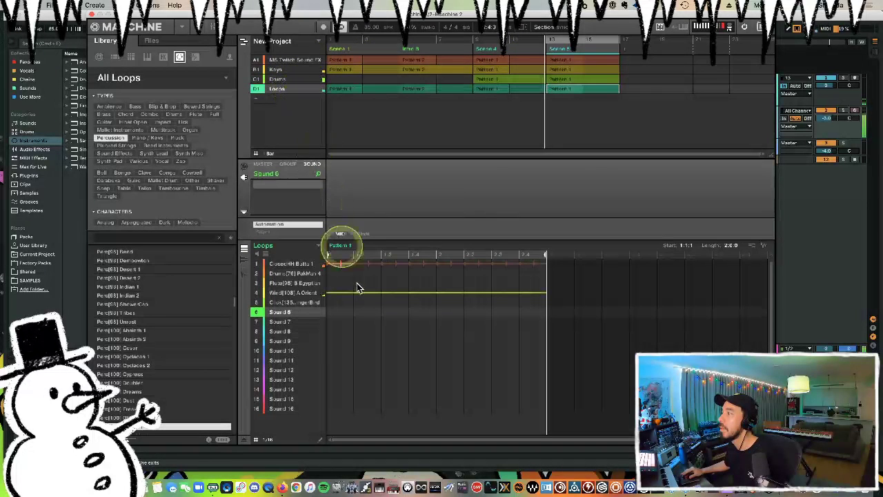
double_click(345, 292)
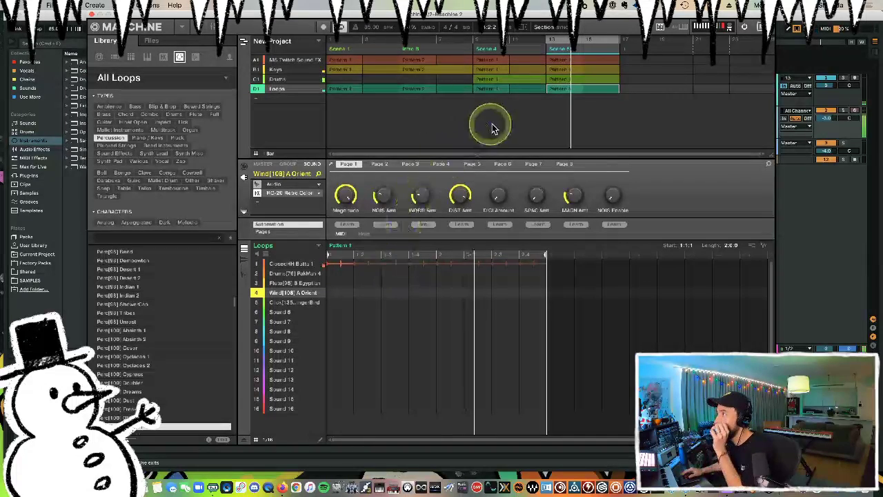
left_click(510, 48)
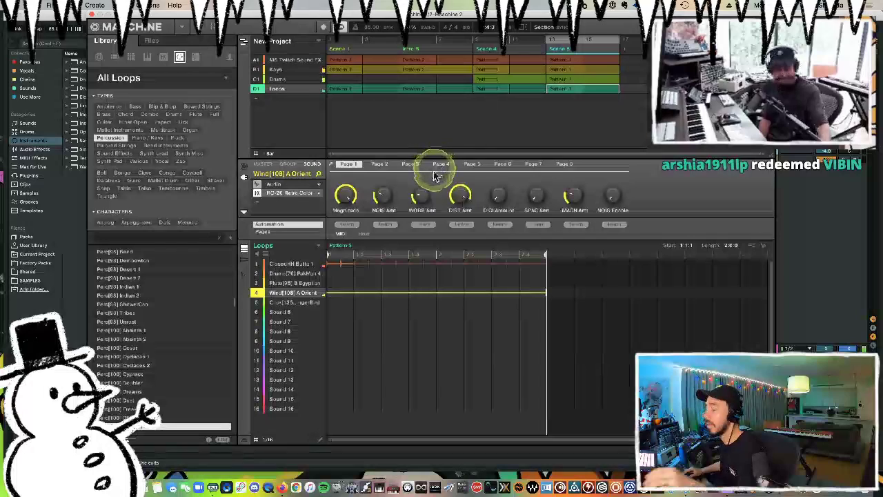
right_click(421, 293)
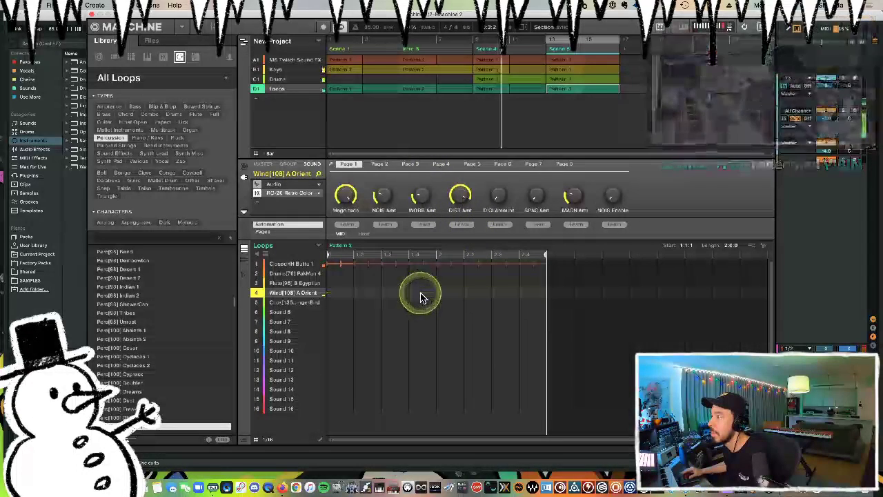
Remove the Wind[108] A Orient loop from Scene 4's Loops pattern, comparing the scene with and without it.
left_click(552, 71)
left_click(530, 49)
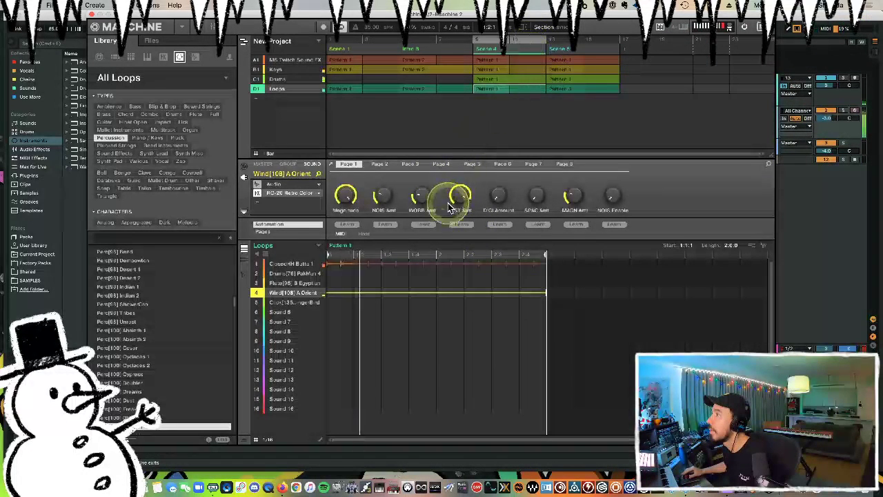
double_click(421, 293)
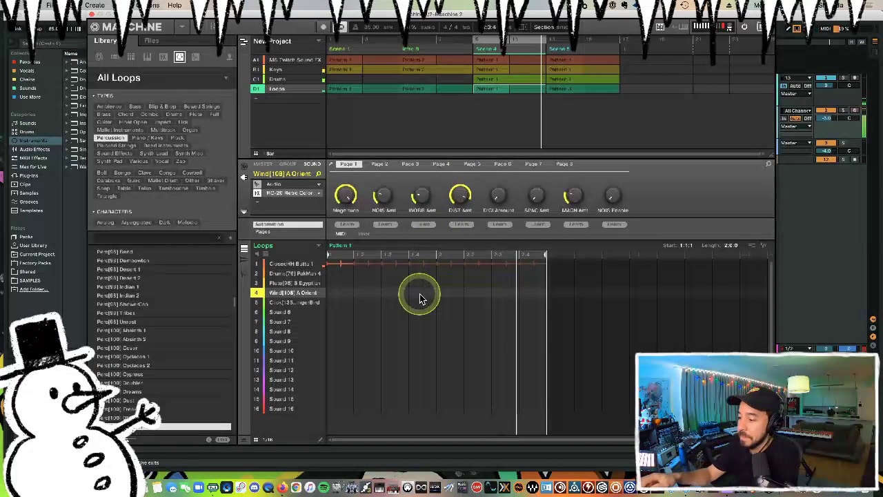
key("Up")
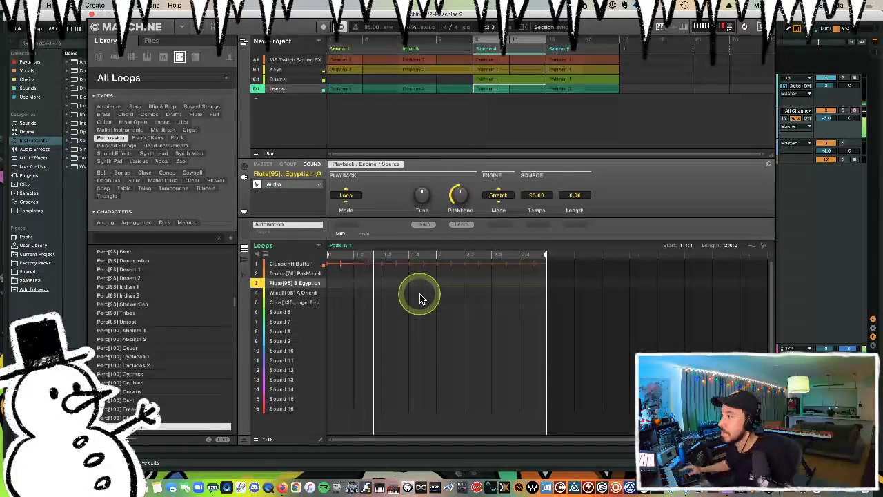
double_click(380, 294)
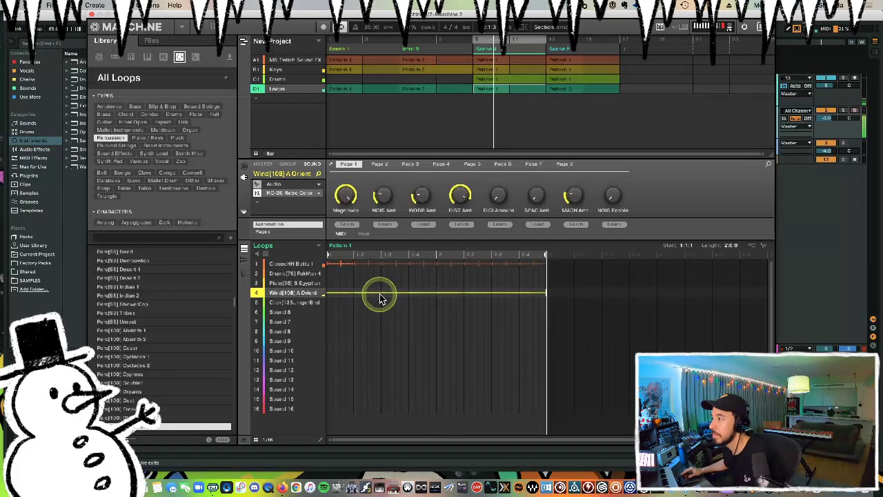
double_click(380, 294)
Try the Click loop in Scene 4's Loops pattern at different source tempos, returning to 60.00, and remove it.
double_click(374, 306)
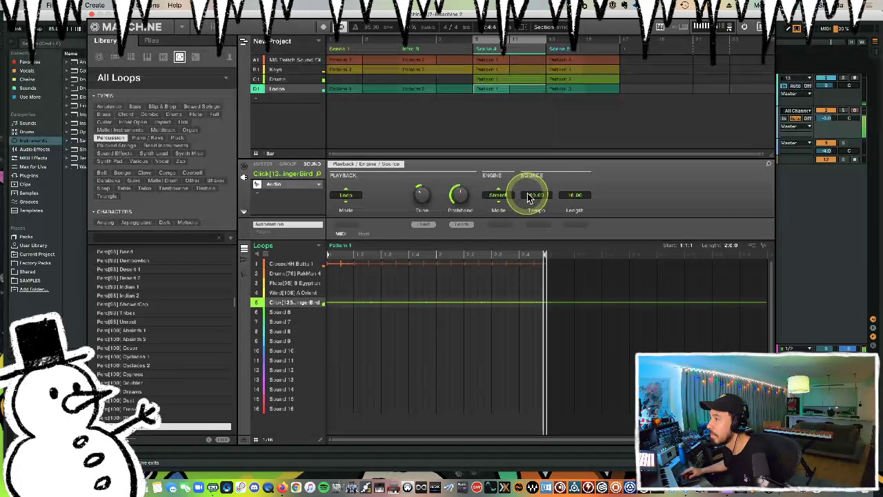
scroll(535, 196, "up", 3)
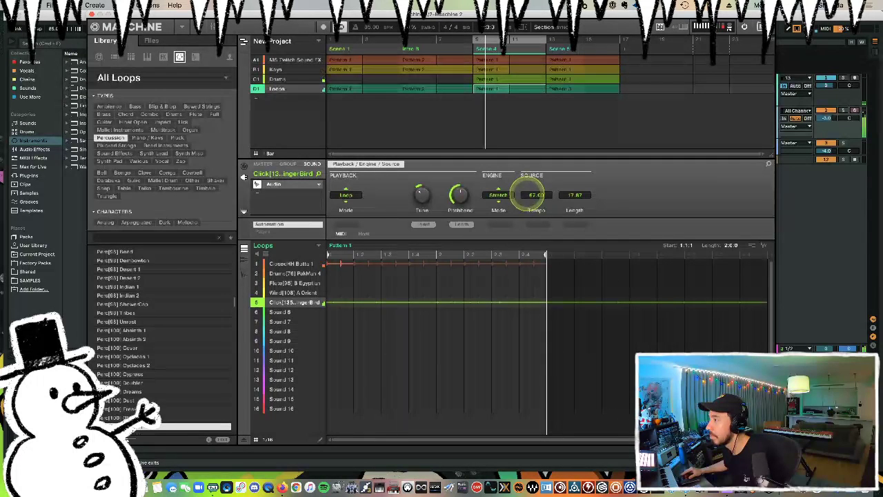
scroll(535, 195, "down", 2)
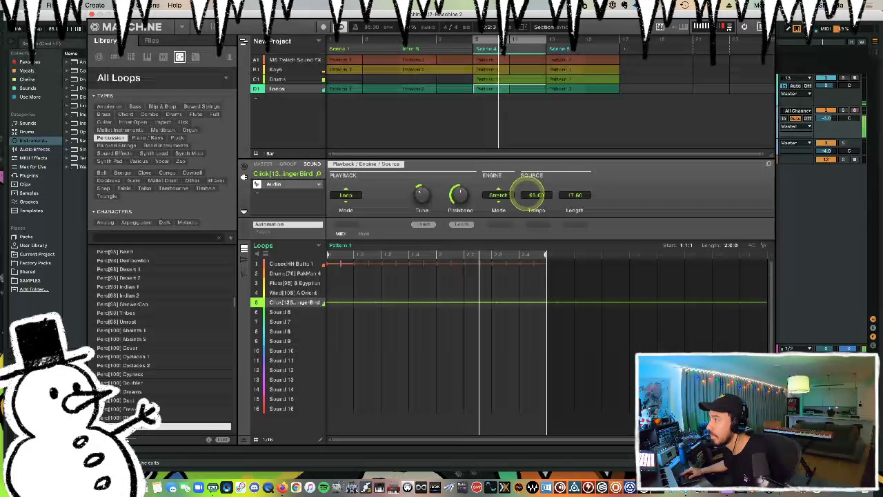
left_click_drag(527, 195, 527, 216)
scroll(535, 195, "down", 1)
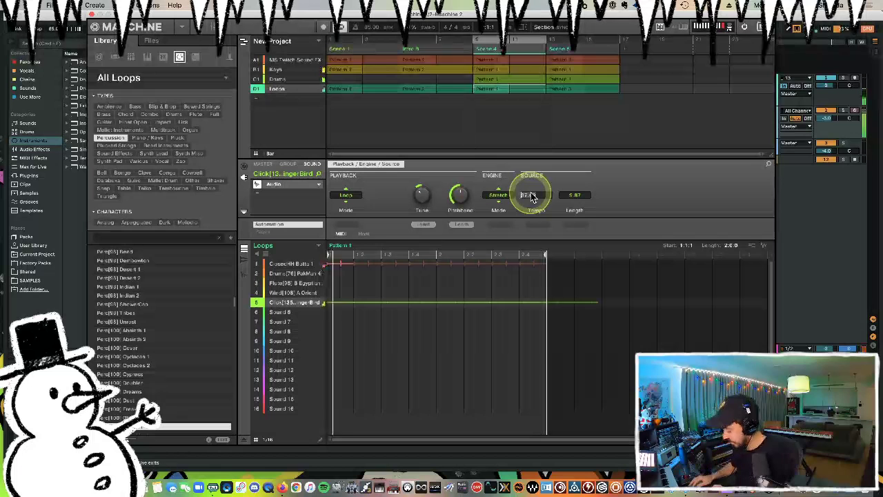
key("Return")
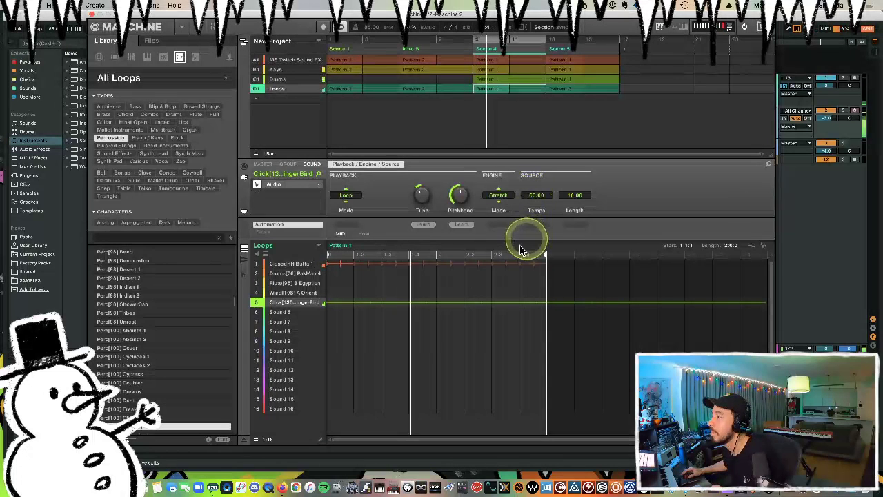
right_click(341, 305)
Try the Flute[95] B Egyptian loop with lowered tuning and the Drums[76] PakMan 4 loop in Scene 4's Loops pattern.
double_click(347, 282)
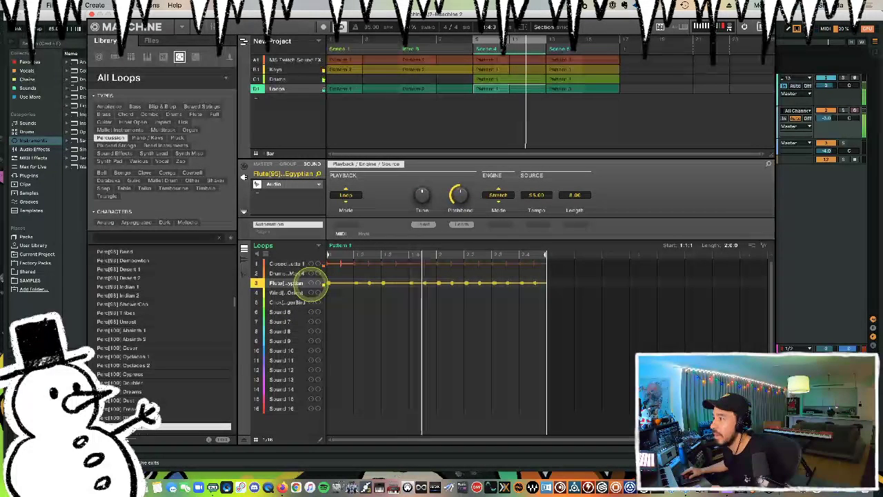
left_click(316, 286)
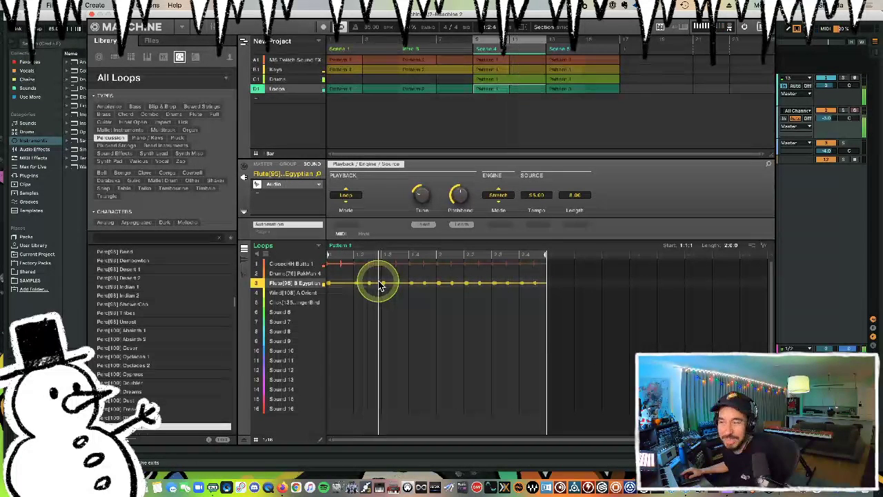
left_click(376, 274)
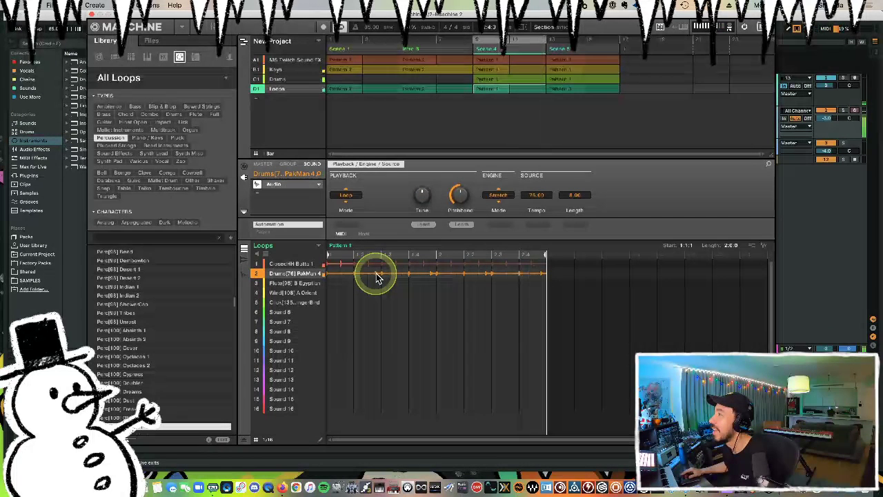
left_click(376, 275)
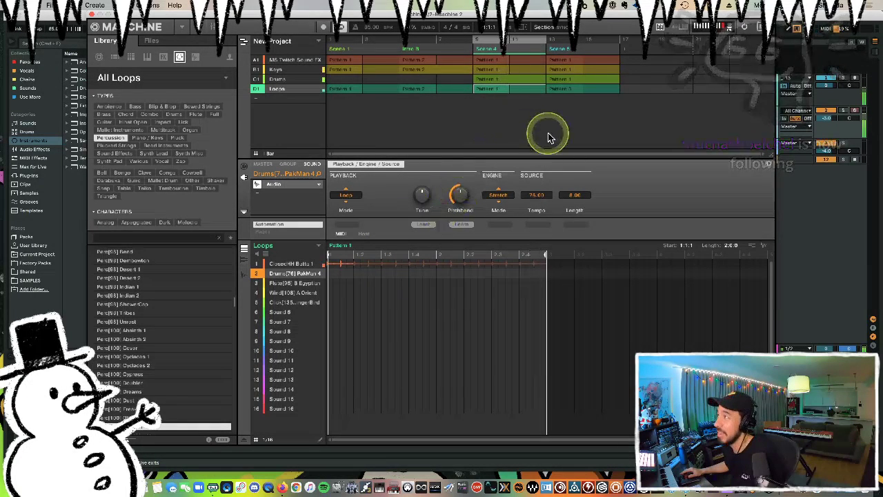
Compare the Loops patterns of the scenes, and rename the one used in Intro B as w flute.
left_click(559, 47)
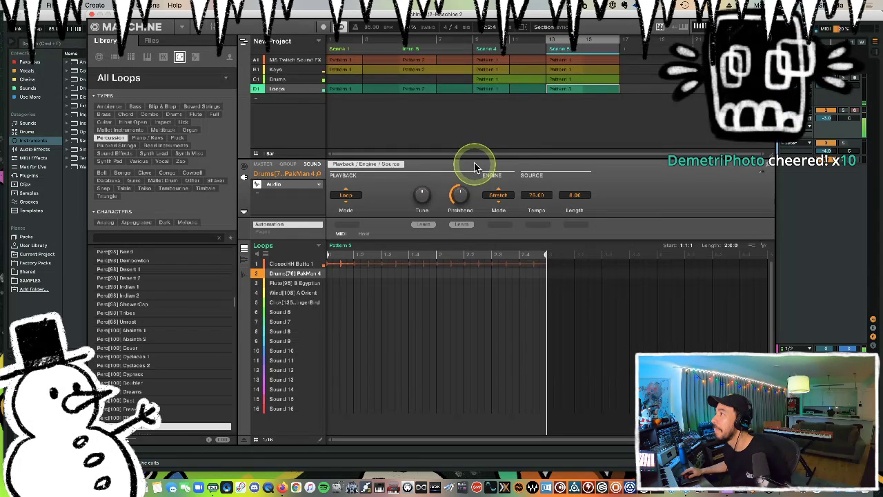
left_click(385, 48)
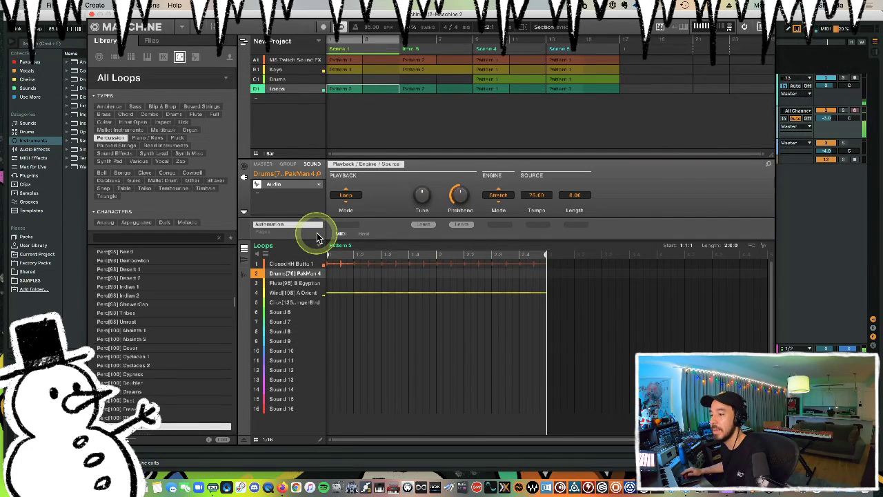
left_click(526, 47)
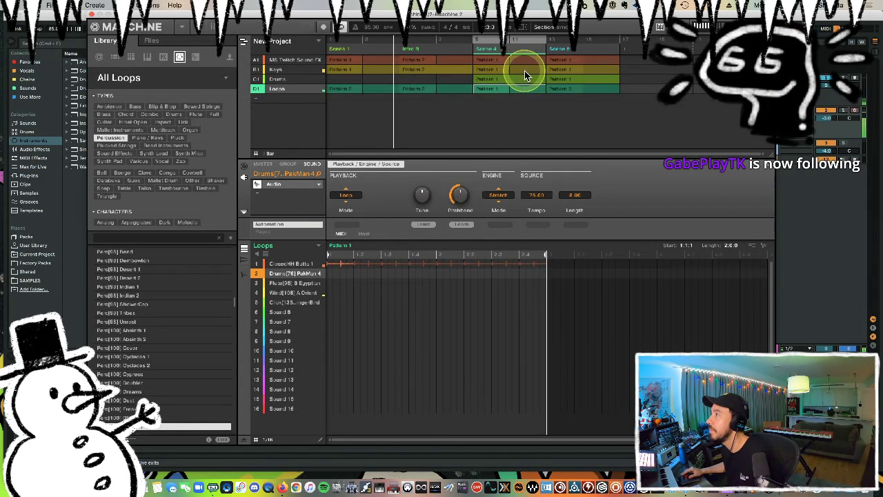
left_click(421, 89)
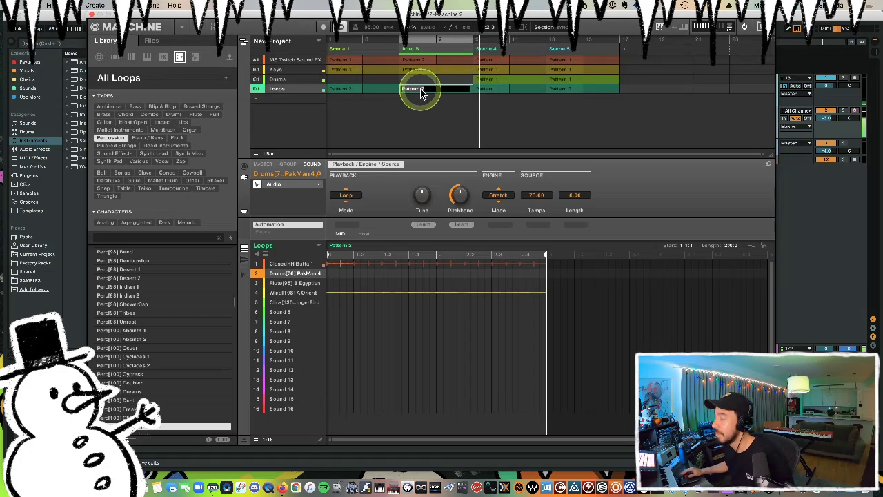
key("Return")
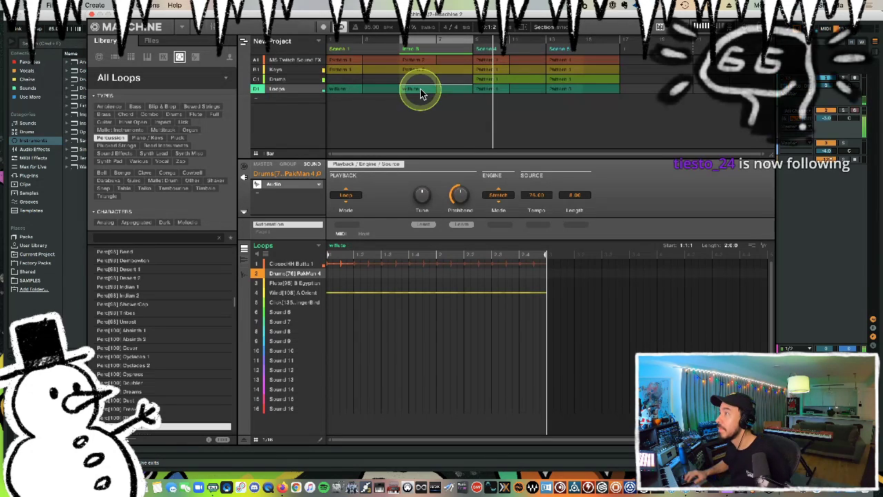
Add the Flute[95] B Egyptian loop to the Loops pattern of Scene 5.
left_click(595, 46)
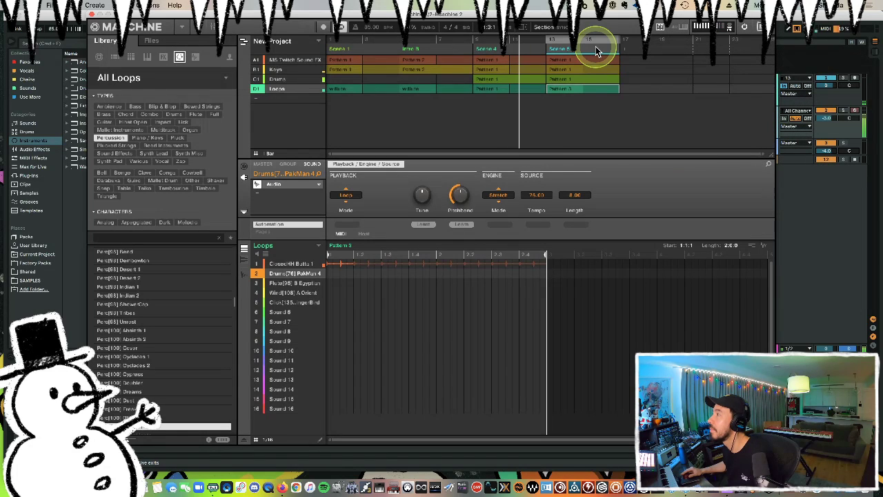
left_click(347, 289)
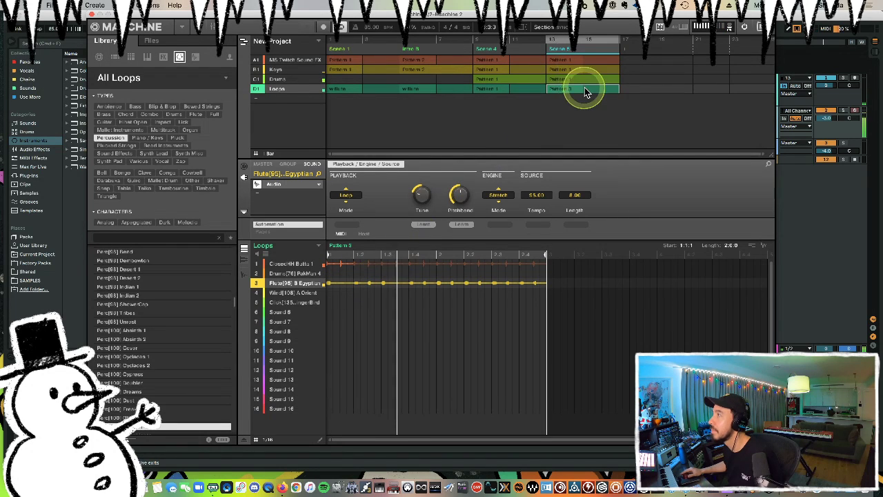
Duplicate Scene 4 as a new scene at the end of the arrangement and remove the Keys pattern from it.
left_click_drag(525, 49, 608, 47)
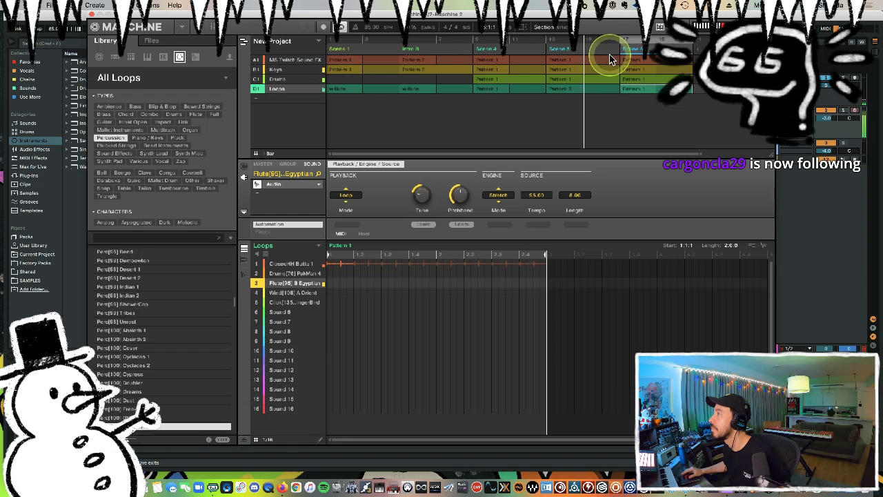
double_click(338, 274)
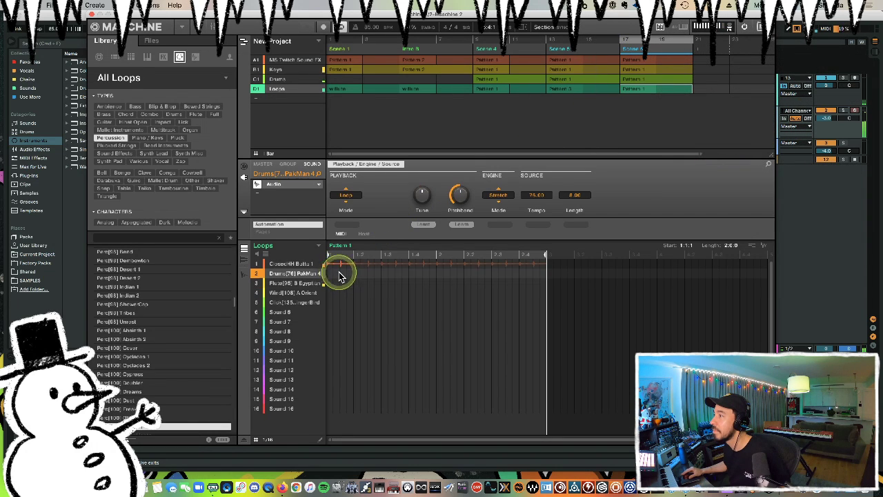
left_click(650, 78)
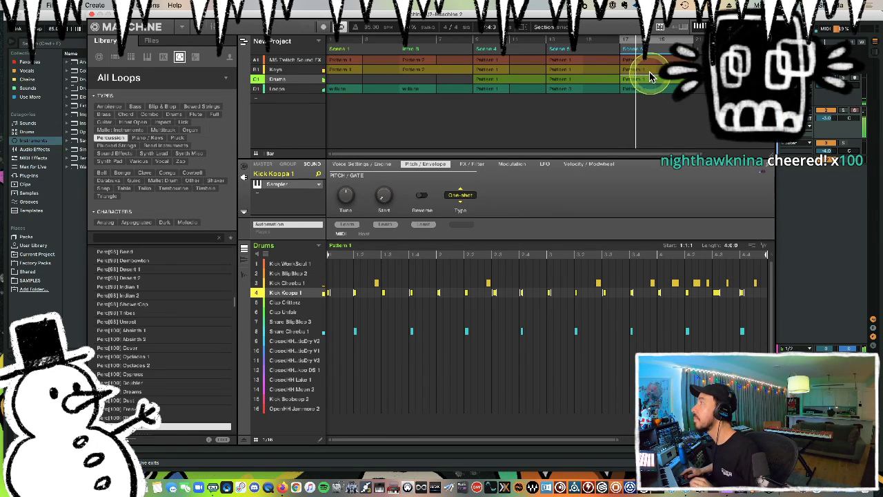
left_click(641, 70)
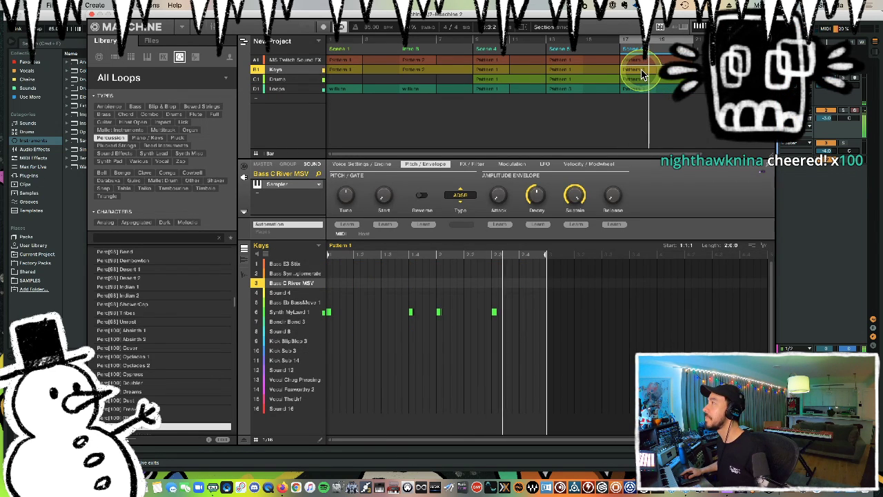
right_click(641, 74)
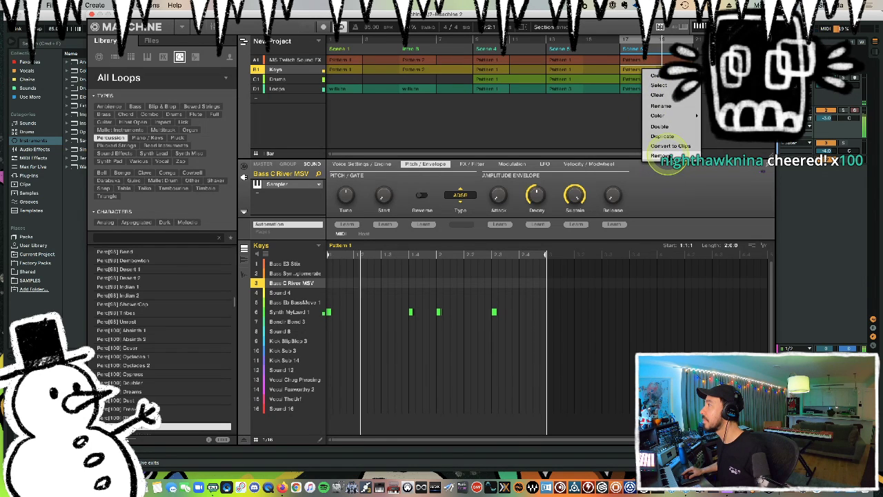
left_click(668, 155)
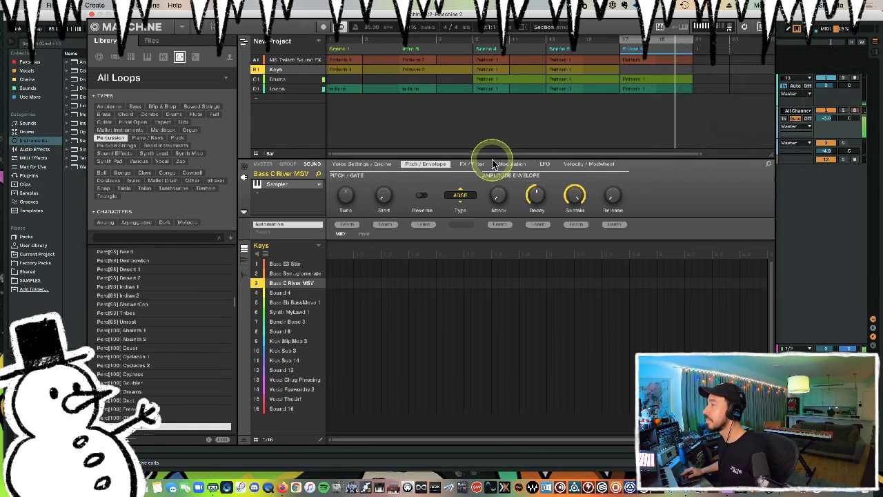
Move the recorded closed hi-hat notes to the start of the Drums pattern and duplicate them through all four bars.
left_click(286, 80)
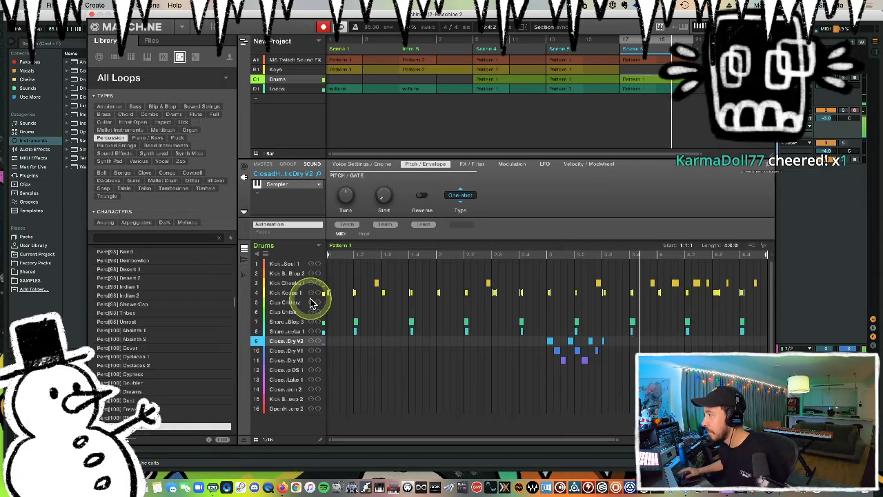
left_click_drag(626, 336, 329, 343)
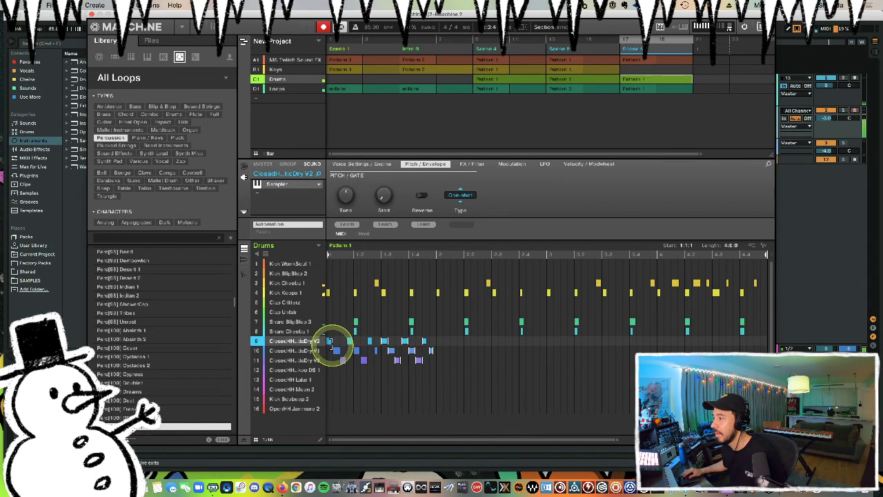
key("super+d")
key("super+d")
key("super+d")
key("super+d")
key("super+d")
key("super+d")
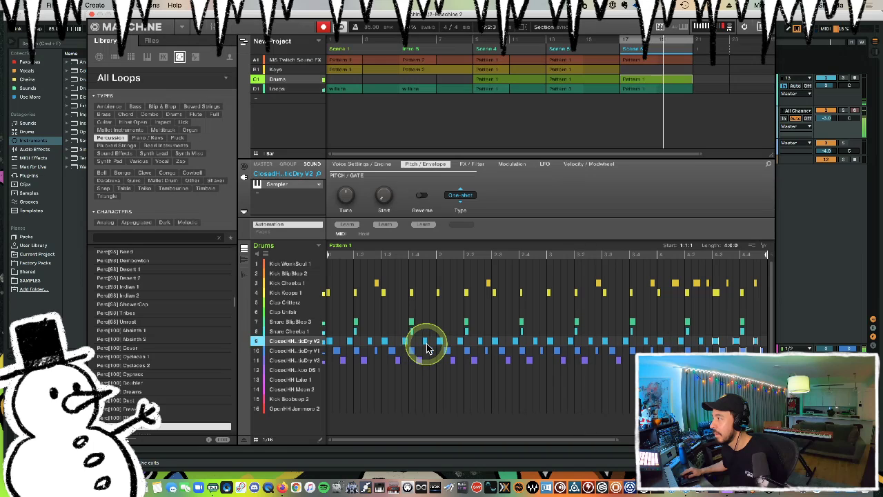
Check the repeated closed hi-hat notes on the three ClosedHH Dry sounds (V1, V2 and V3).
left_click(297, 351)
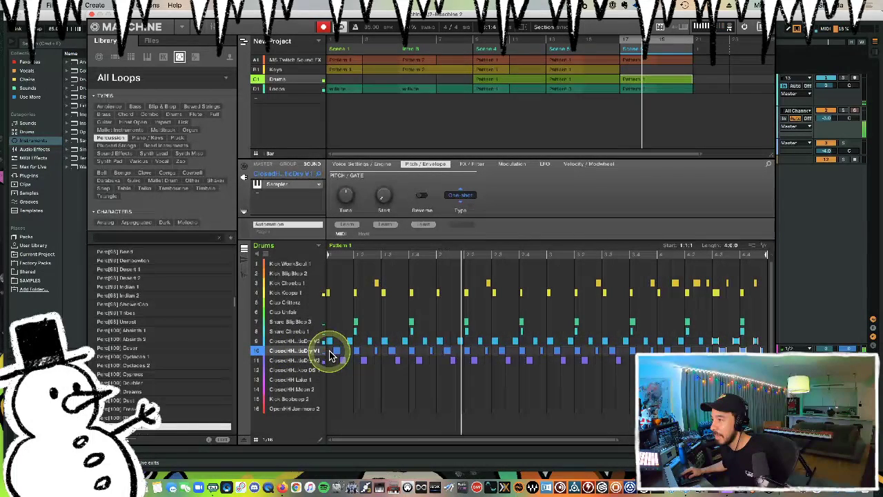
mouse_move(331, 355)
left_mouse_down()
mouse_move(635, 354)
mouse_move(764, 343)
left_mouse_up()
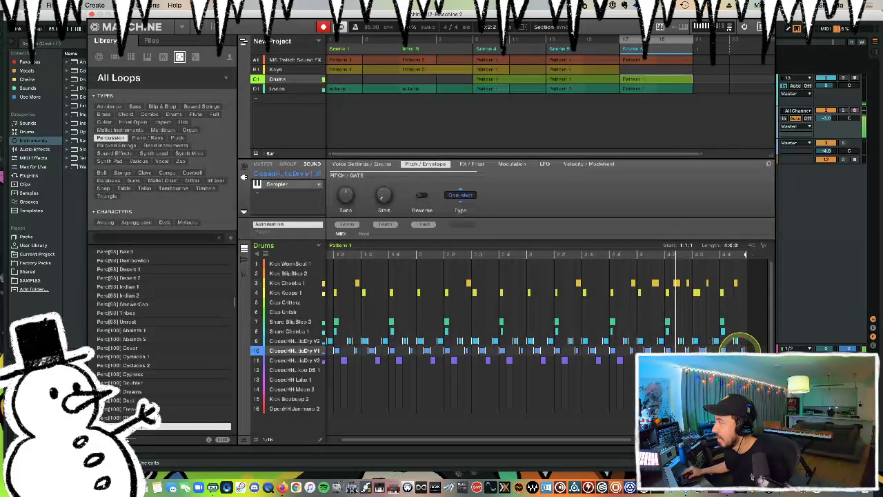
left_click_drag(741, 342, 502, 355)
left_click_drag(377, 357, 320, 350)
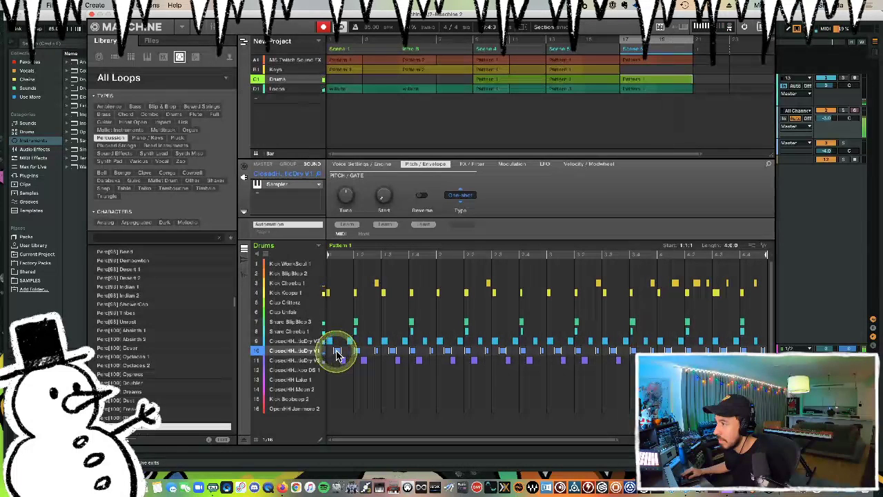
left_click(343, 359)
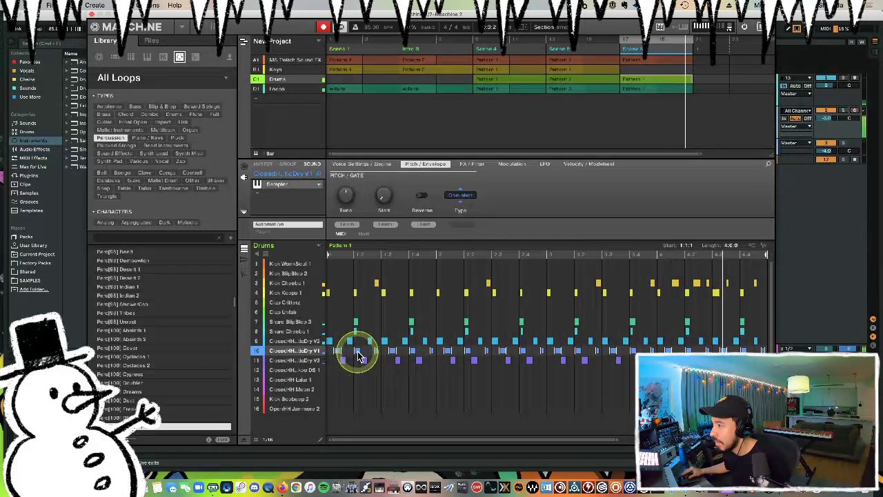
left_click(360, 361)
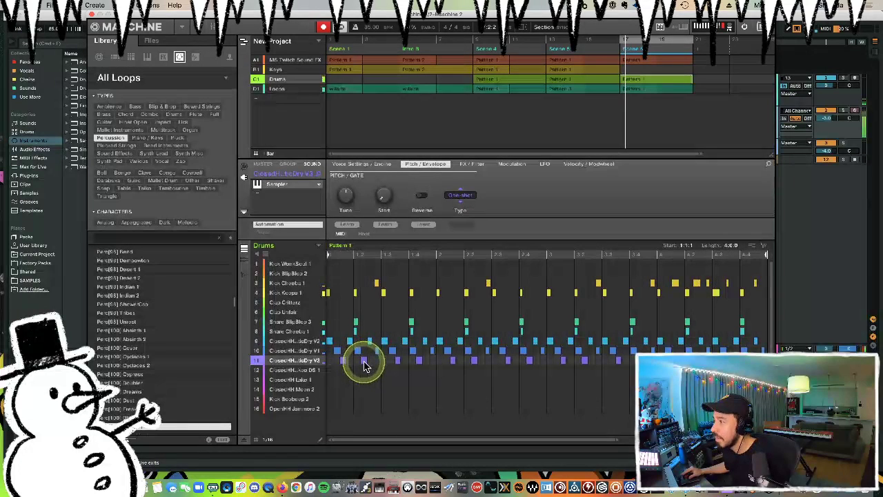
left_click(349, 340)
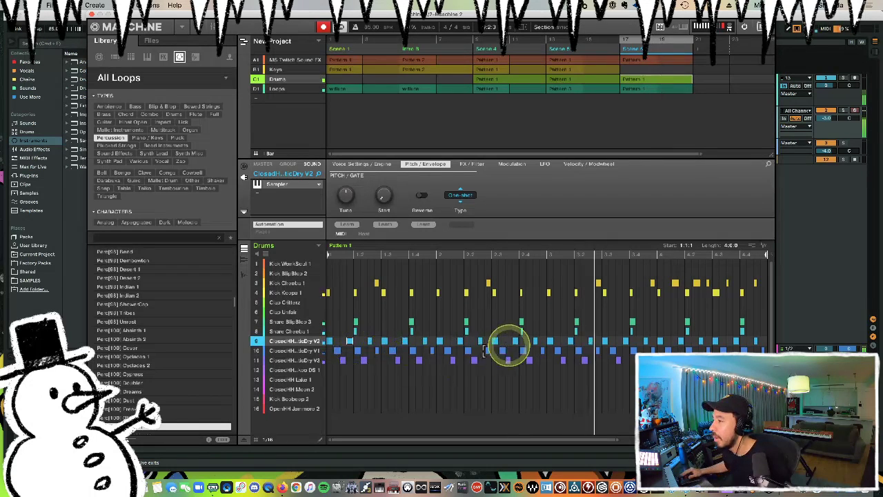
Delete all closed hi-hat notes after the first half bar of the Drums pattern.
left_click_drag(618, 438, 479, 433)
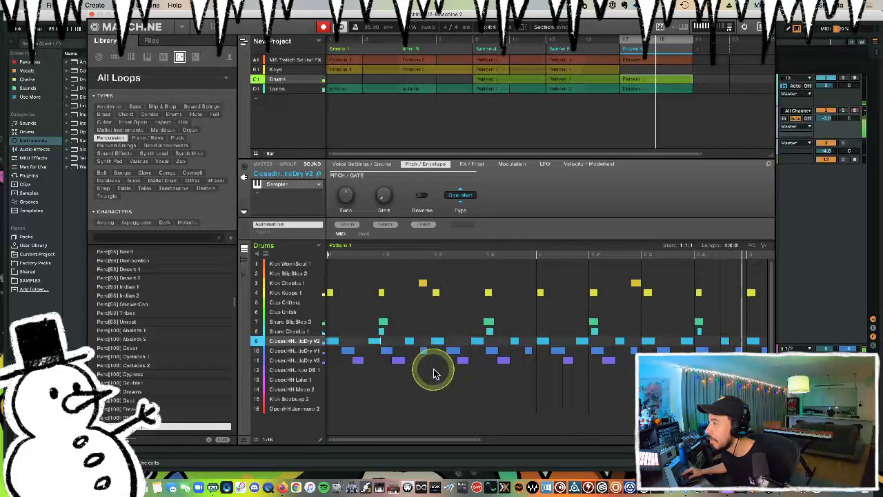
left_click_drag(435, 372, 793, 343)
key("Delete")
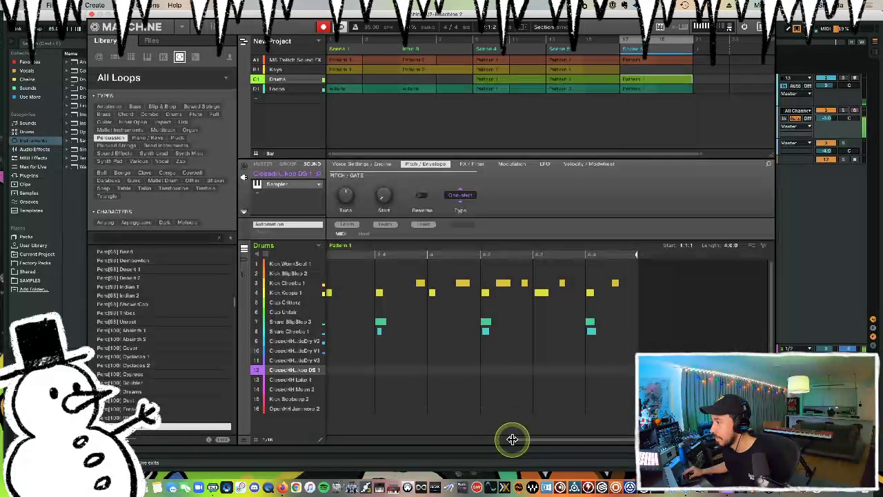
left_click_drag(511, 436, 270, 427)
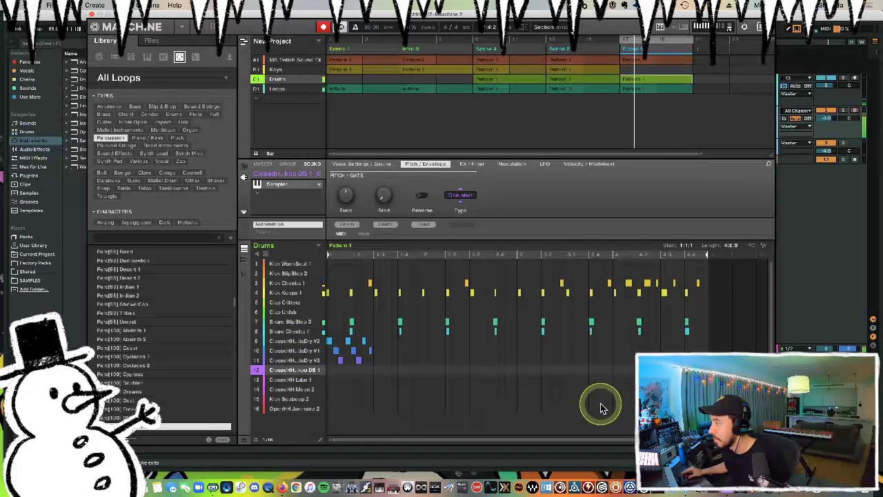
Duplicate the half-bar closed hi-hat phrase until it fills the first two bars of the Drums pattern.
left_click_drag(655, 439, 459, 426)
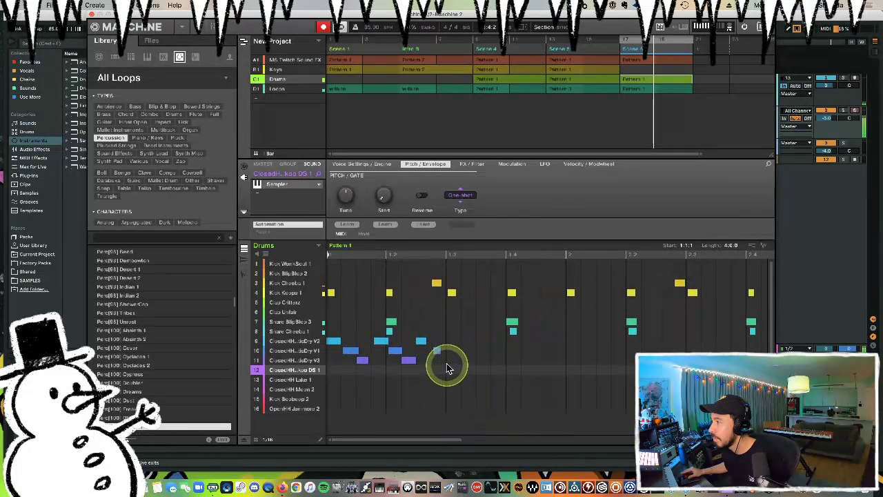
left_click(397, 353)
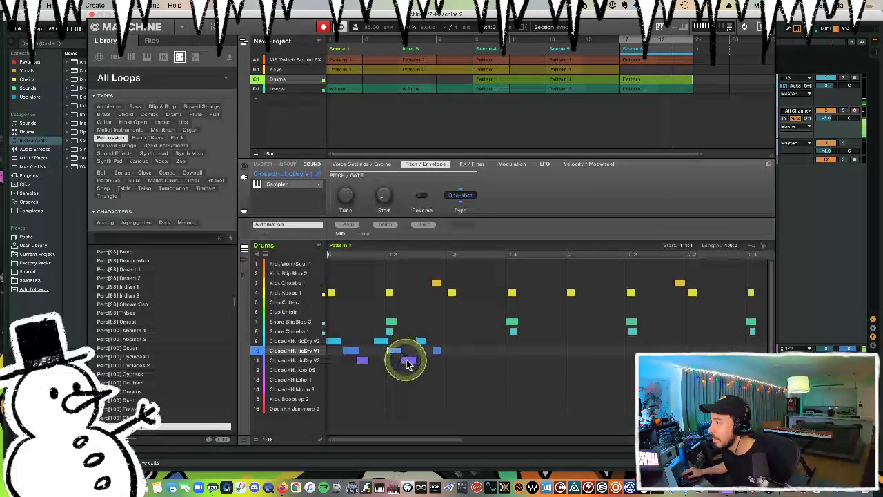
left_click(408, 362)
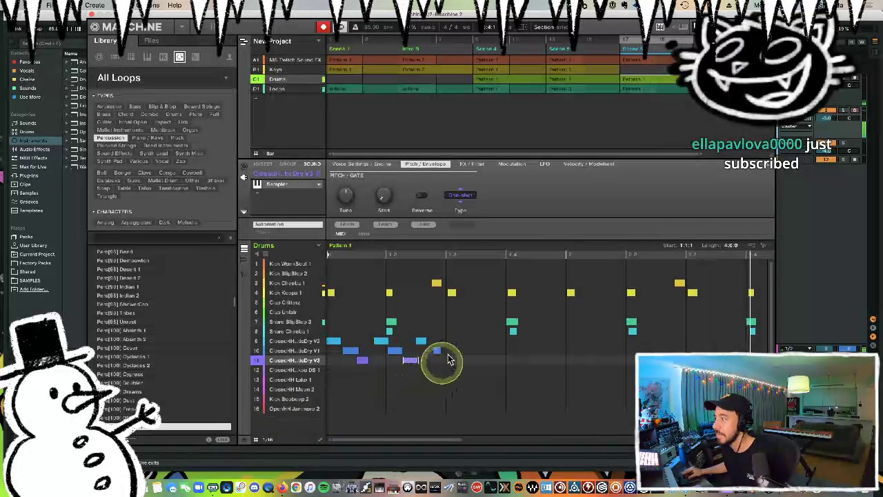
left_click_drag(456, 344, 339, 369)
key("super+d")
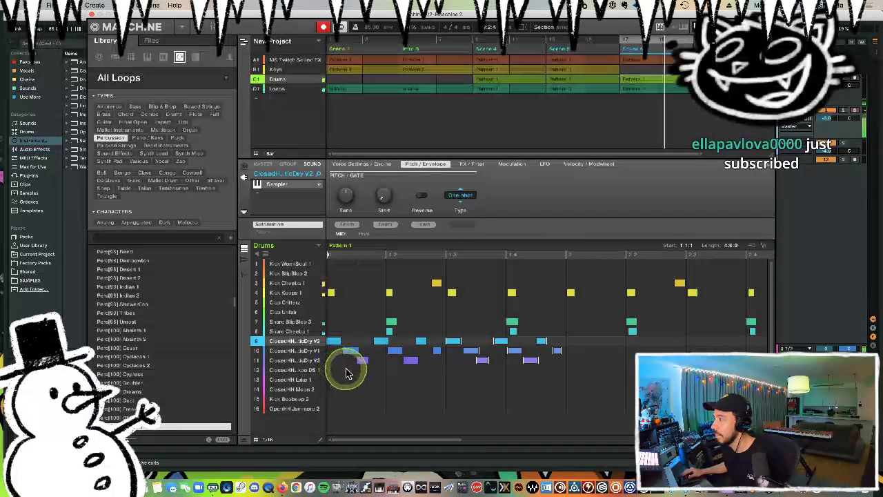
key("super+d")
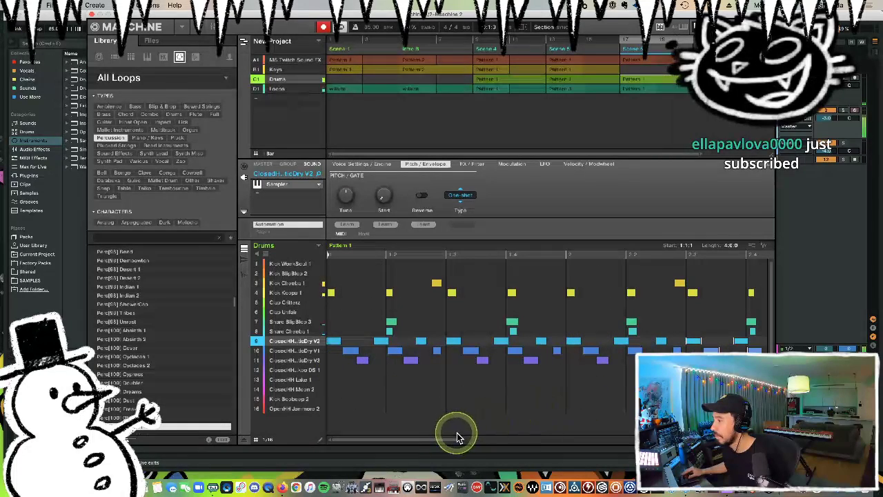
Duplicate the two bars of closed hi-hat notes into bars 3 and 4.
left_click_drag(459, 439, 655, 439)
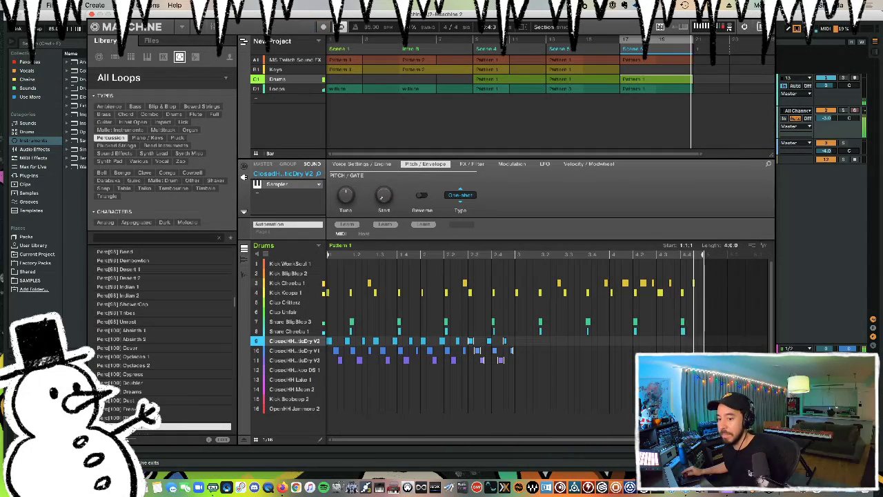
left_click_drag(532, 373, 331, 338)
key("super+d")
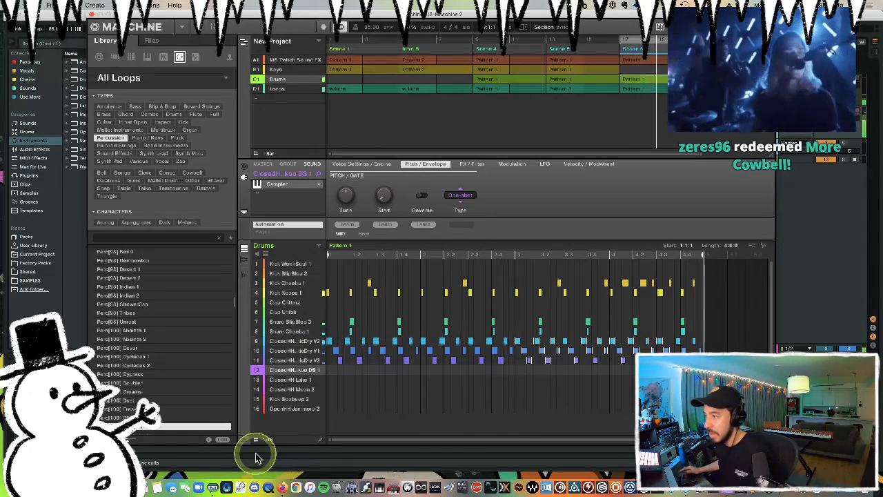
Add a Kick Boobeep 2 note at the start of the Drums pattern, lengthen it to about two beats and check its velocity.
left_click(289, 340)
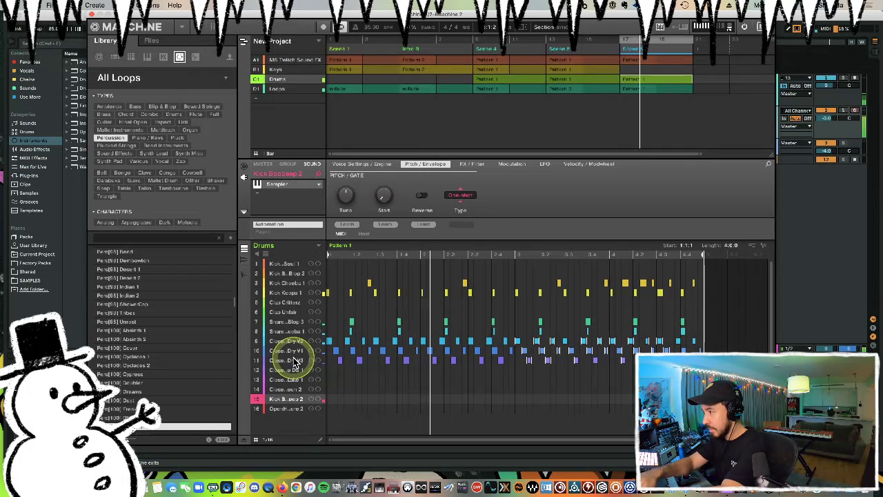
left_click(330, 400)
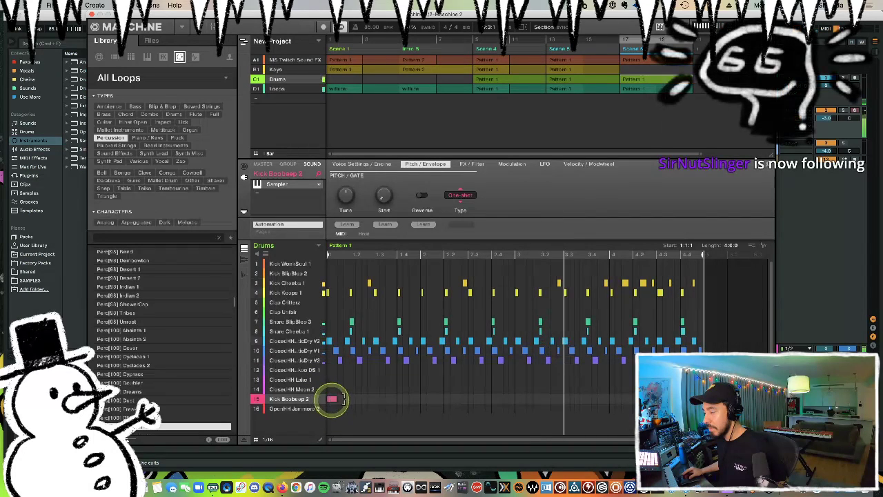
left_click_drag(332, 402, 371, 400)
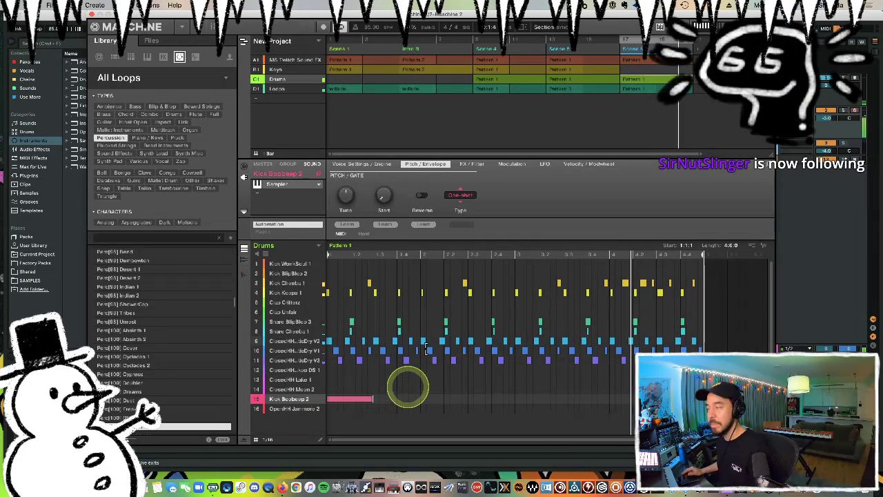
left_click(649, 53)
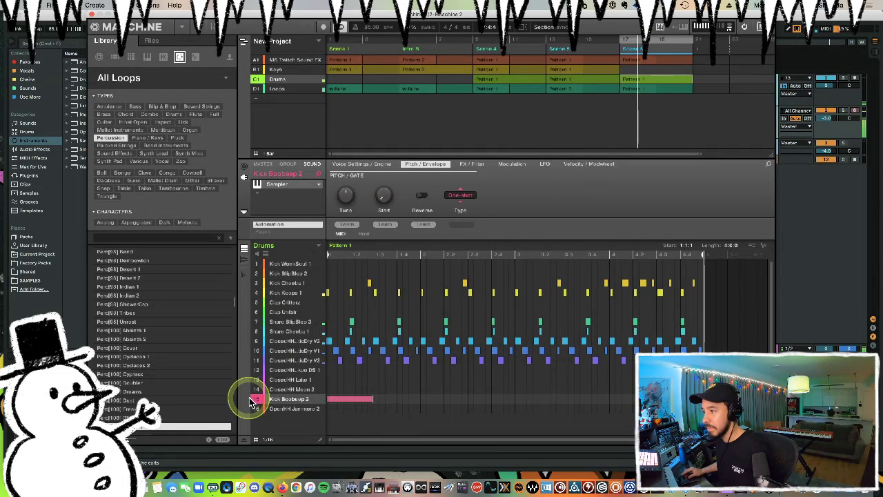
left_click(244, 440)
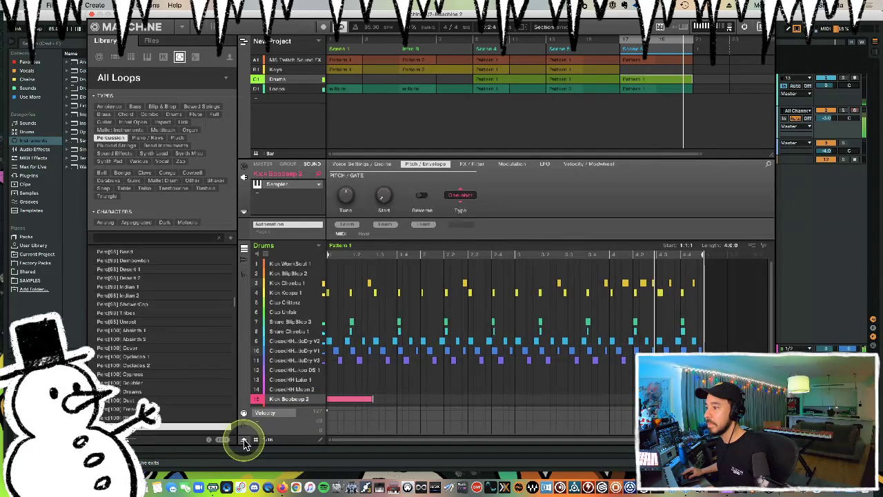
left_click(246, 442)
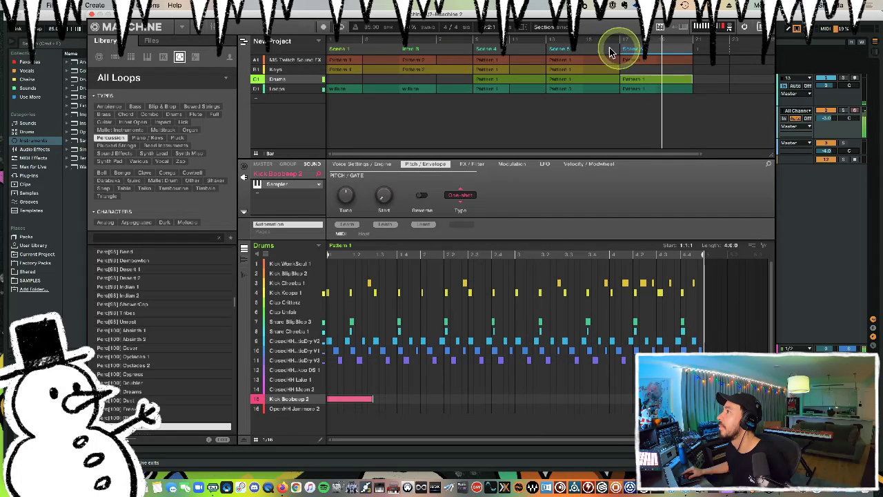
Play back the arrangement without the loop and give the last scene its own copy of the Drums pattern.
left_click(341, 27)
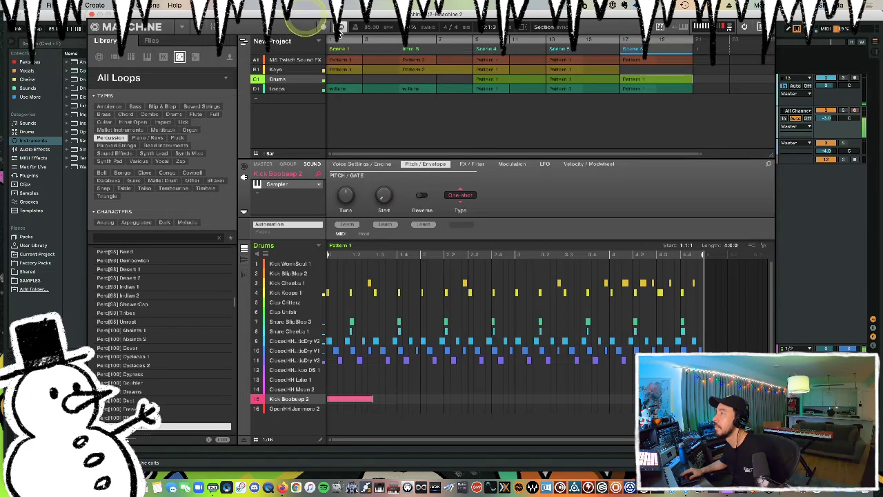
left_click(489, 89)
left_click(501, 89)
key("space")
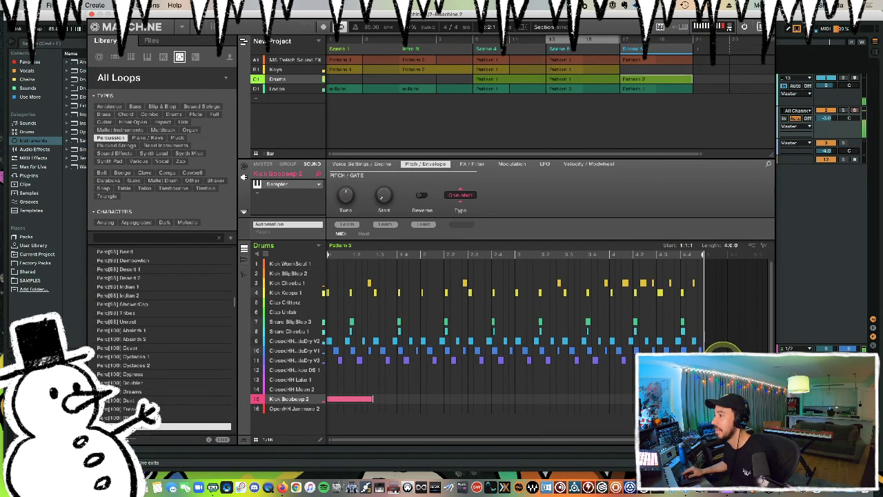
left_click(711, 370)
left_click_drag(719, 368, 326, 340)
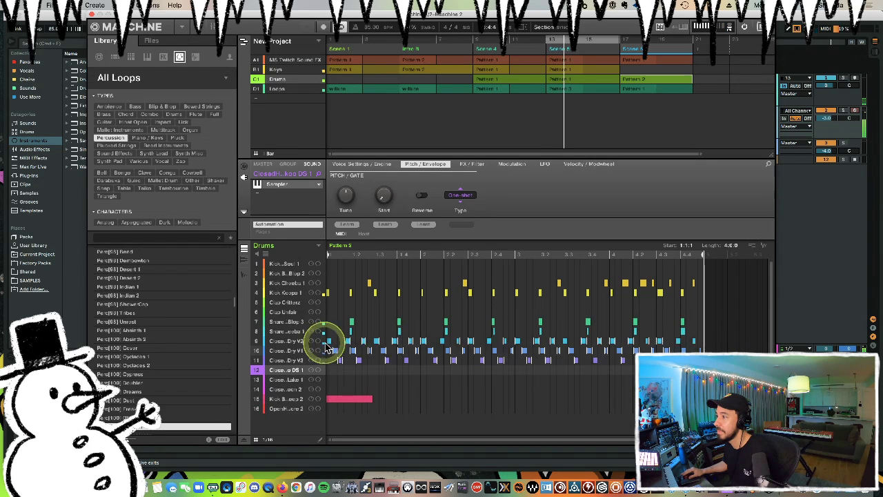
key("Delete")
double_click(348, 399)
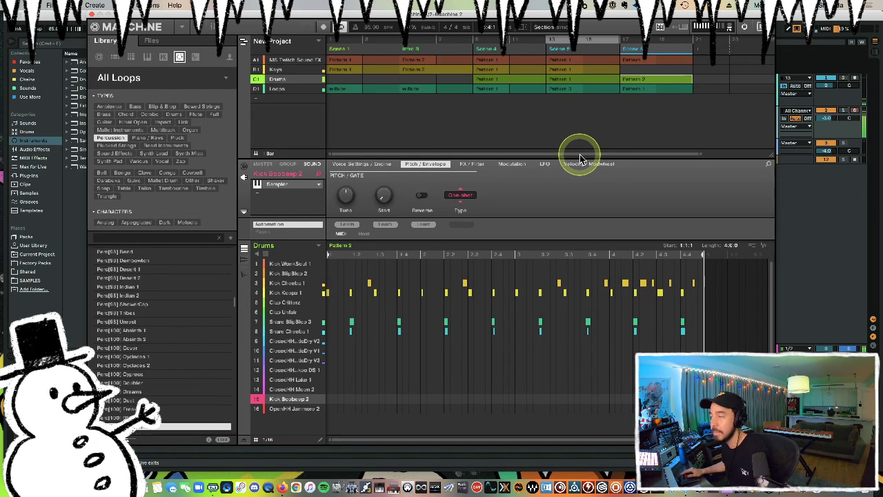
key("super+z")
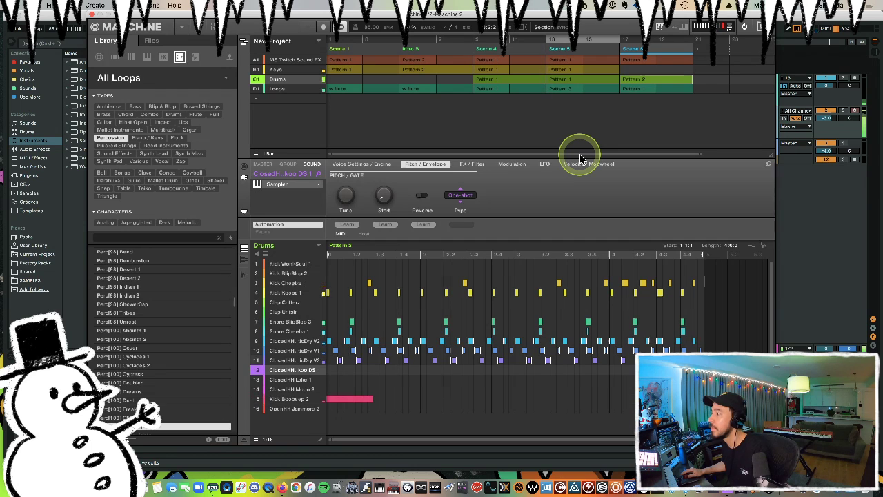
Delete the closed hi-hat notes and the long Kick Boobeep 2 note from Scene 5's Drums pattern.
left_click(572, 78)
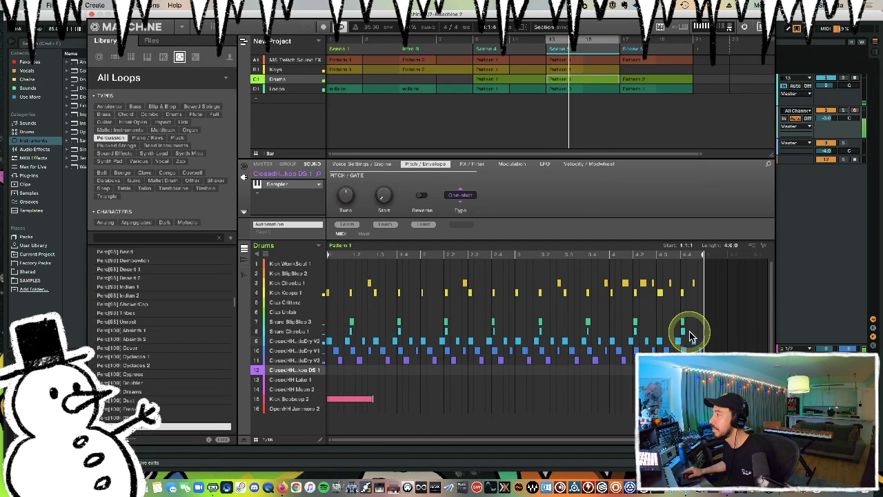
left_click_drag(714, 338, 315, 423)
key("Delete")
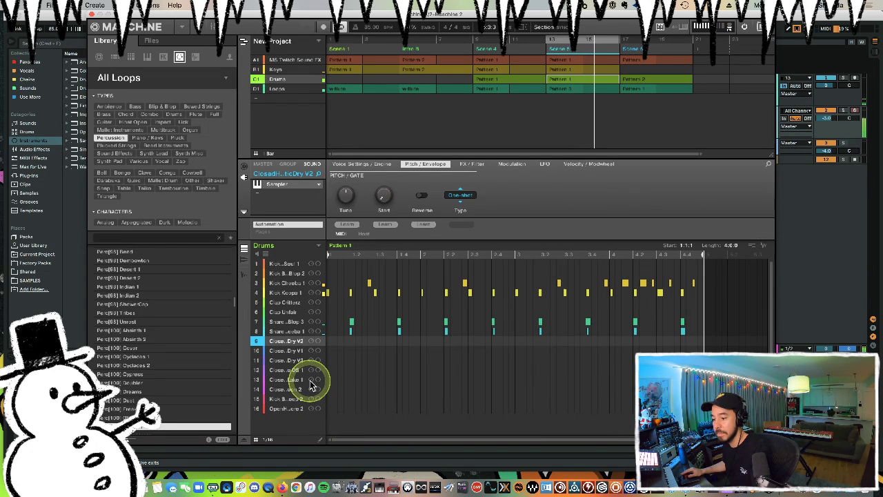
Delete all Snare BlipBlop 3 notes from Scene 5's Drums pattern and move the playback loop to the last scene.
key("Up")
key("Up")
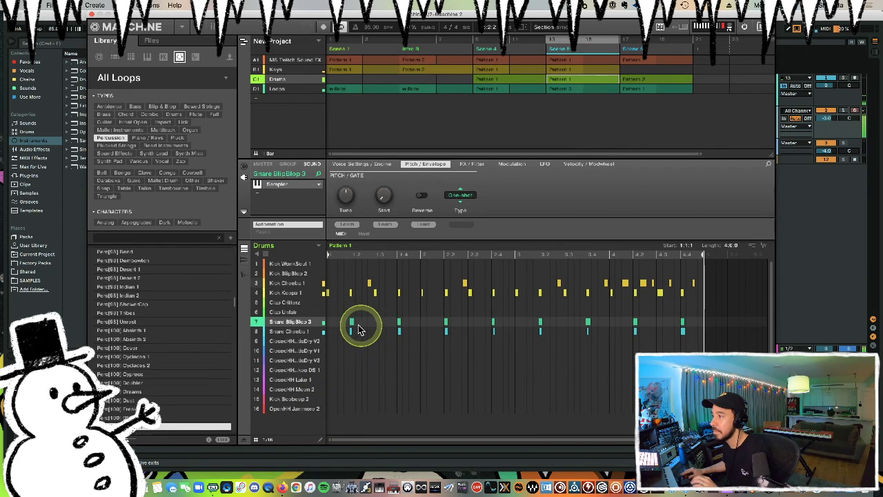
left_click_drag(347, 326, 685, 320)
key("Delete")
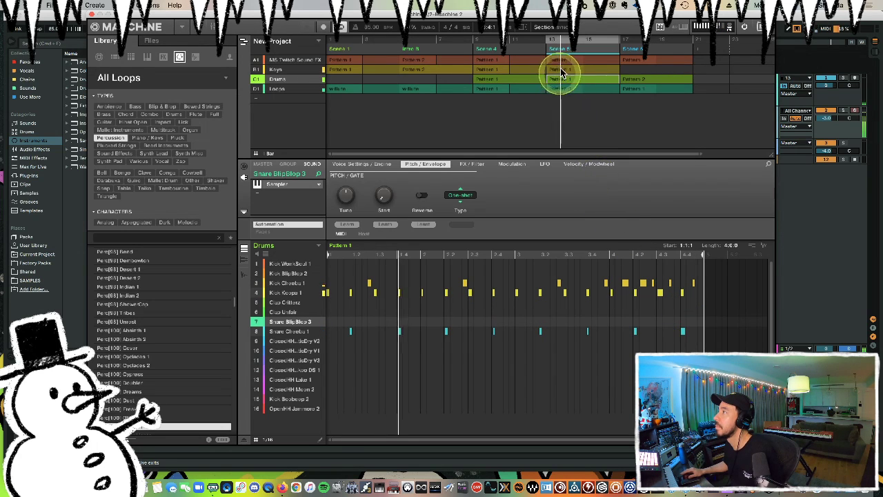
left_click_drag(586, 40, 657, 40)
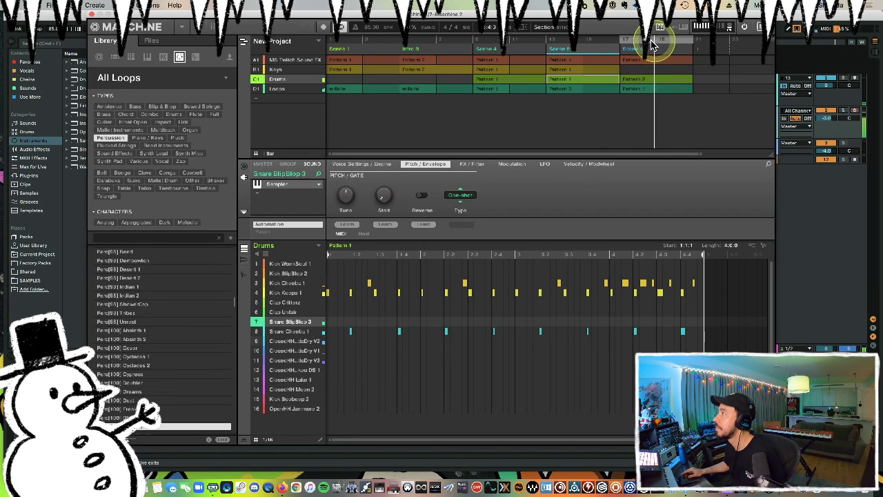
Play the arrangement from Scene 4 and add the ValhallaRoom (AU) reverb to the Keys group's Synth MyLawd 1 sound.
left_click(475, 47)
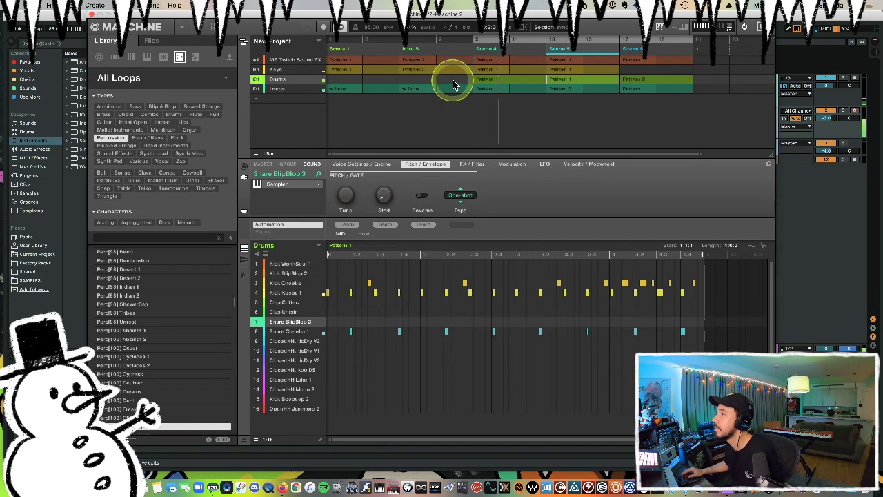
left_click(283, 69)
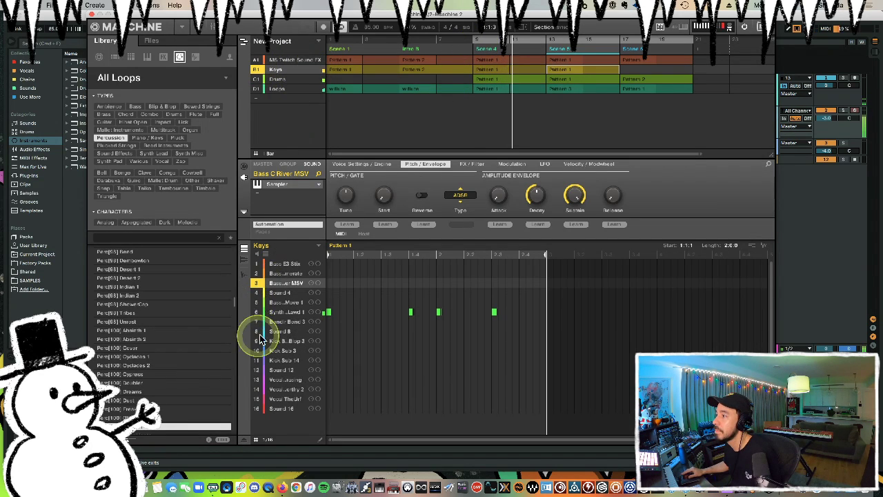
left_click(286, 311)
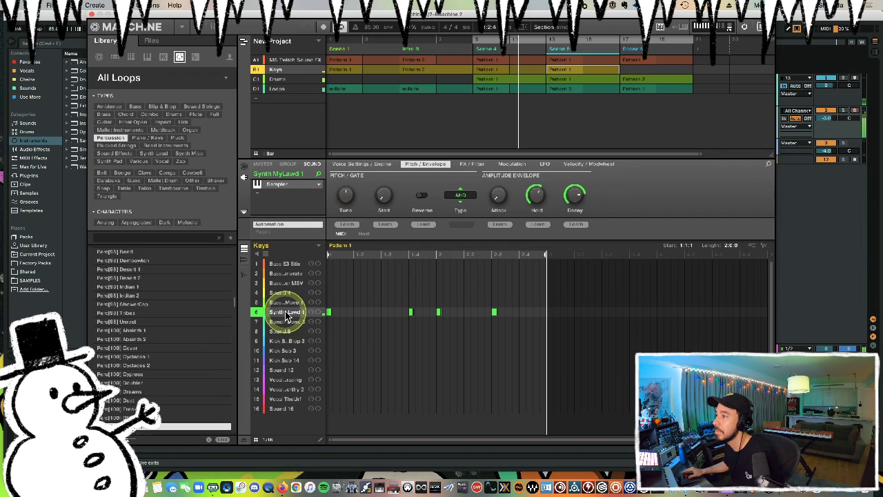
left_click(256, 191)
mouse_move(260, 199)
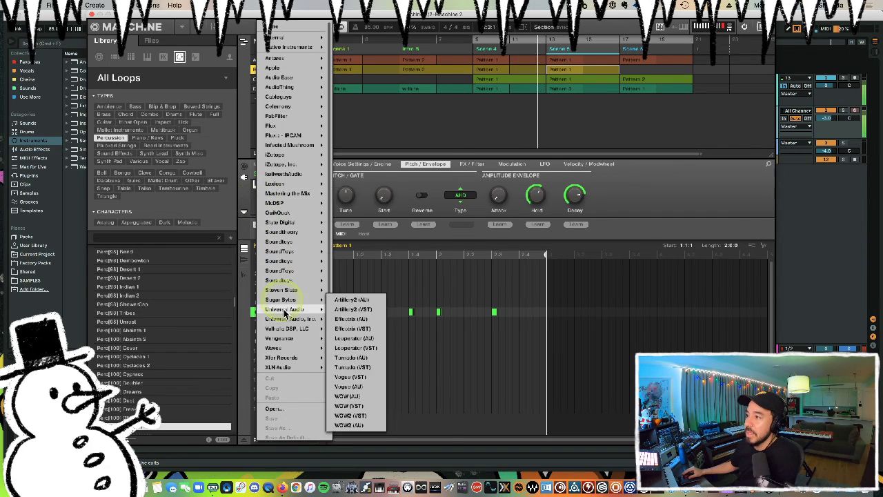
mouse_move(282, 330)
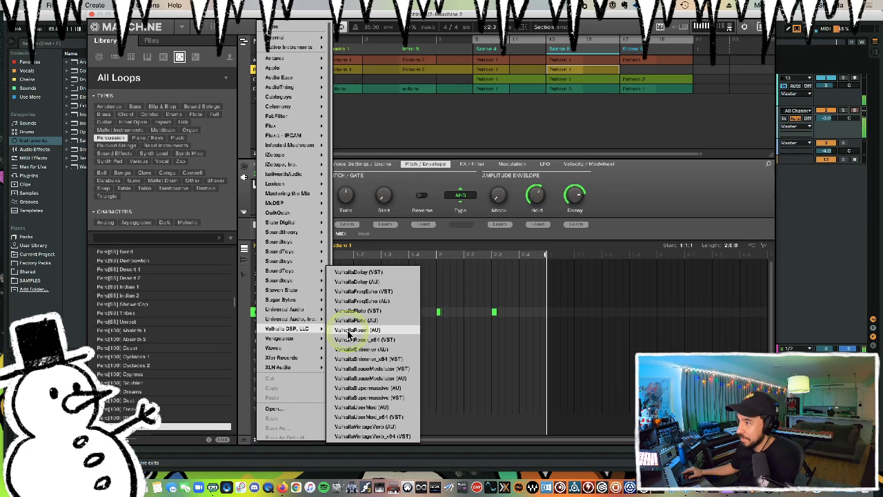
left_click(347, 331)
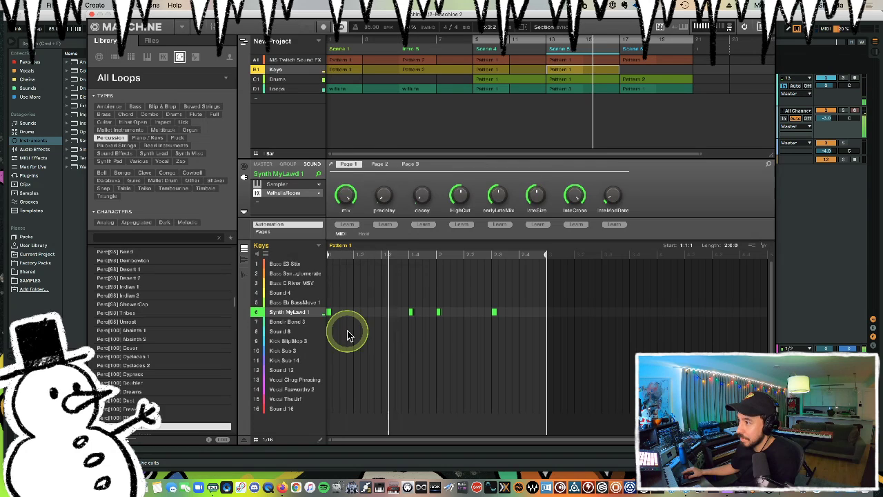
Open the ValhallaRoom interface, set the reverb mix to 35.9 % with a 2.40 s decay, and close it.
left_click(331, 165)
left_click_drag(48, 120, 49, 141)
left_click_drag(112, 150, 133, 148)
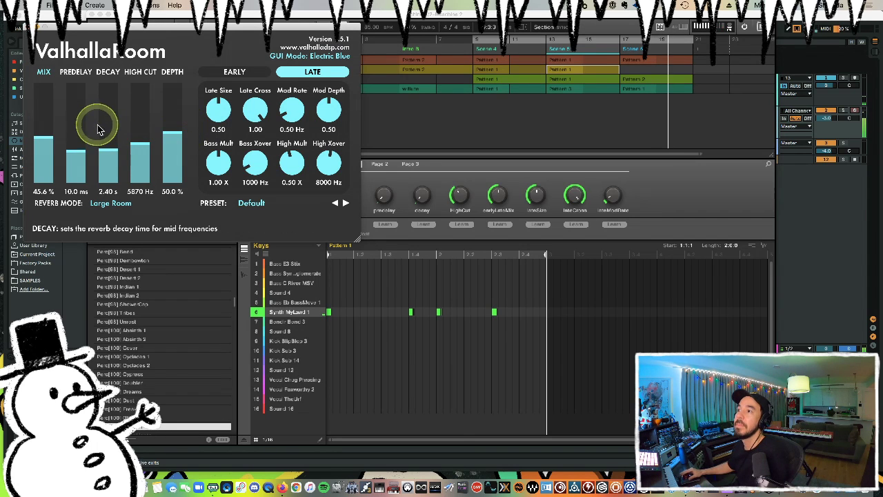
left_click_drag(53, 140, 53, 151)
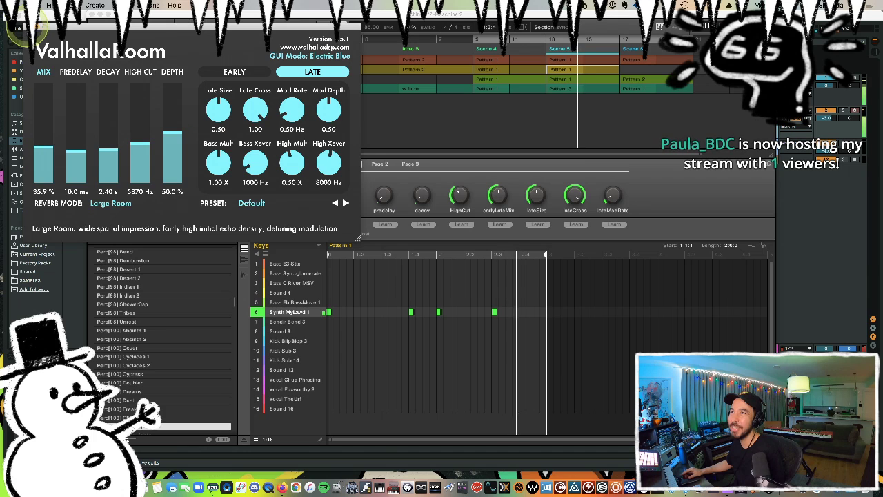
left_click(30, 26)
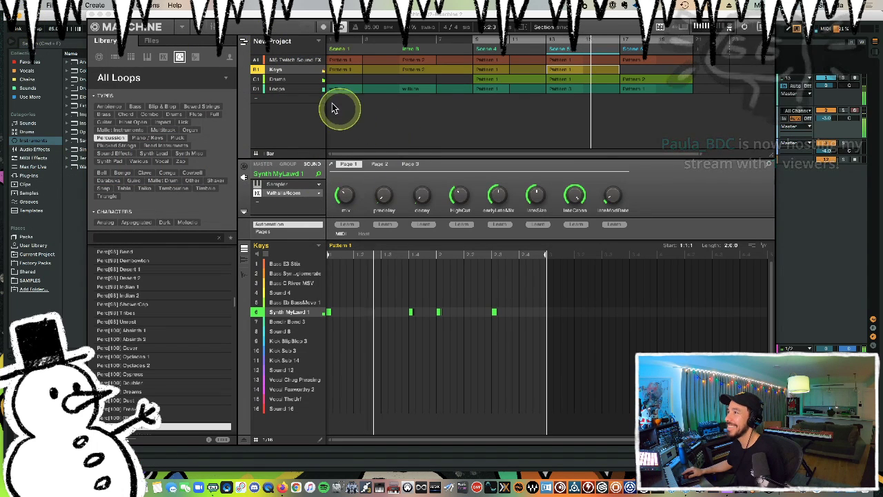
Show the Loops pattern of the last scene, move the playback loop to that scene and duplicate it.
left_click(286, 89)
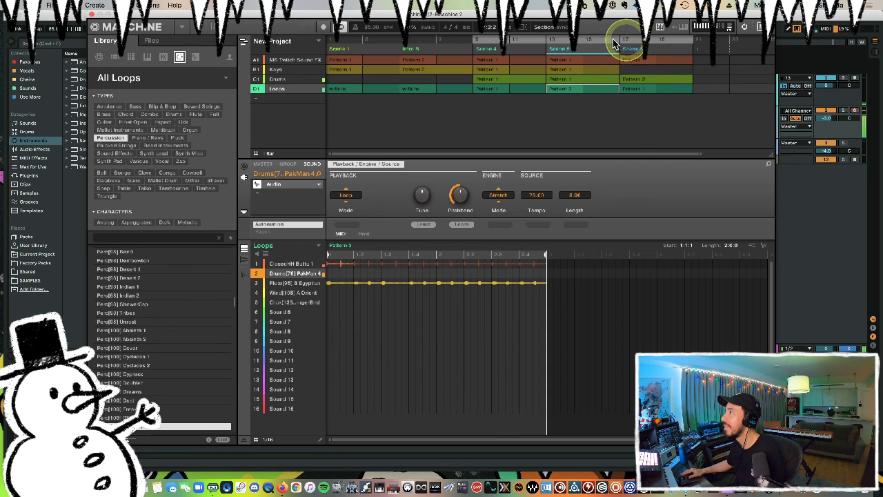
double_click(641, 50)
double_click(639, 41)
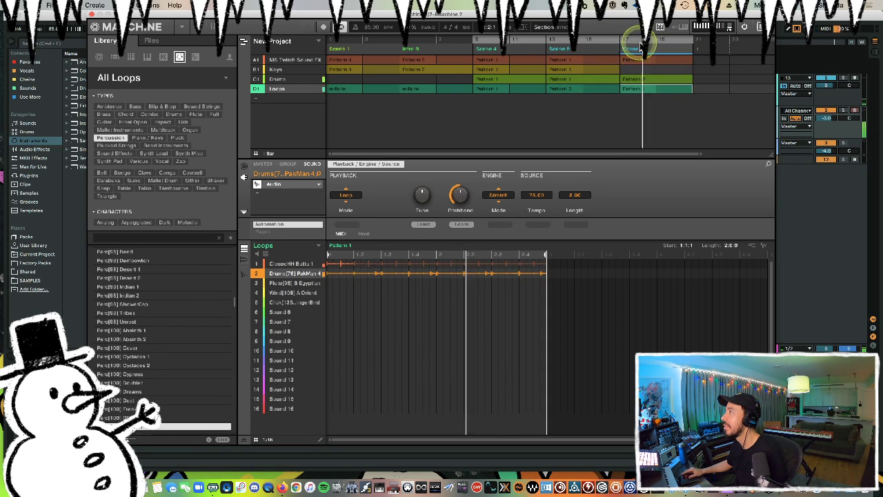
left_click_drag(642, 40, 626, 43)
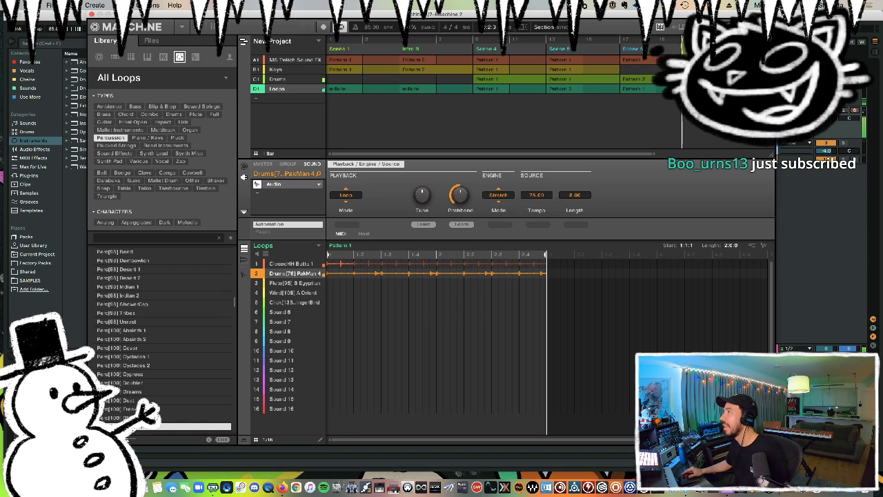
Start a new Keys pattern in the last scene with a Vocal Foxworthy 2 note at its start, and show Kick Sub 3's voice settings.
left_click(291, 69)
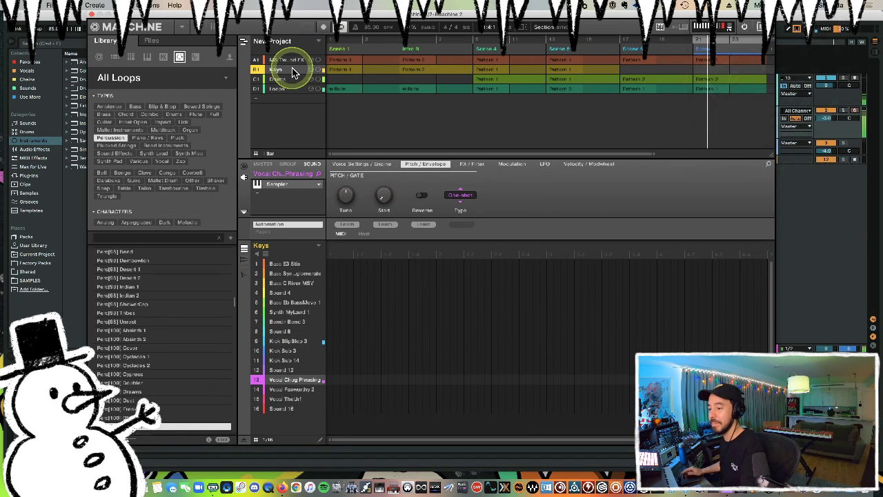
key("Down")
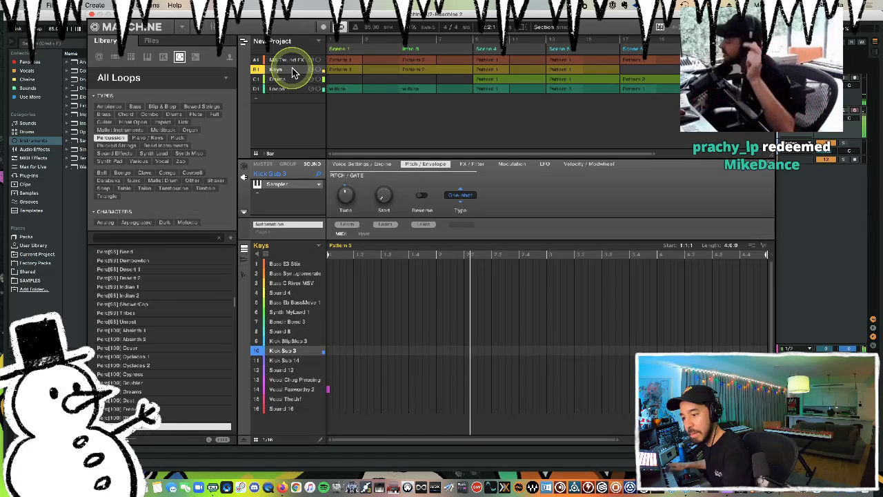
key("Right")
key("Right")
key("Right")
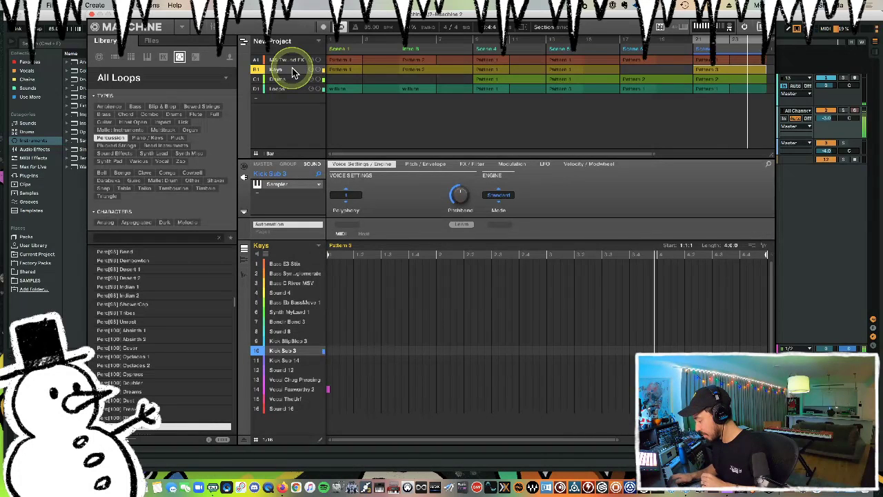
Record a line of held Bass C River MSV notes across all four bars of Keys Pattern 3.
key("Up")
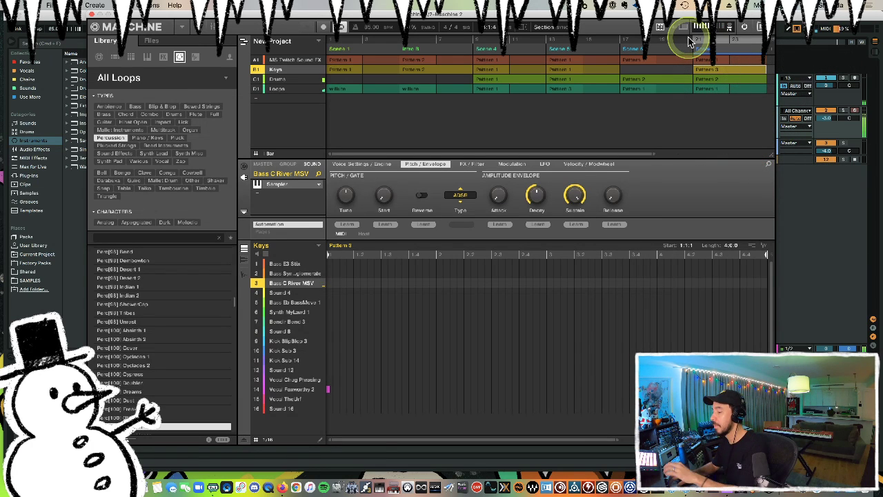
key("r")
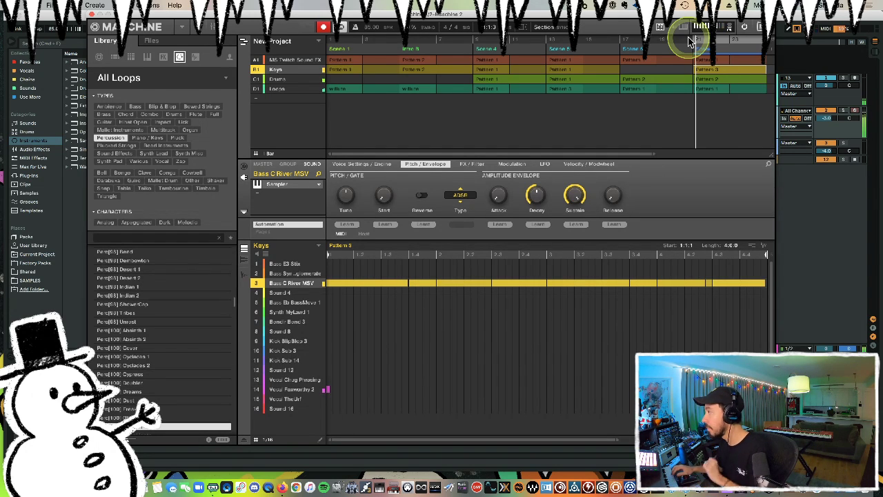
key("r")
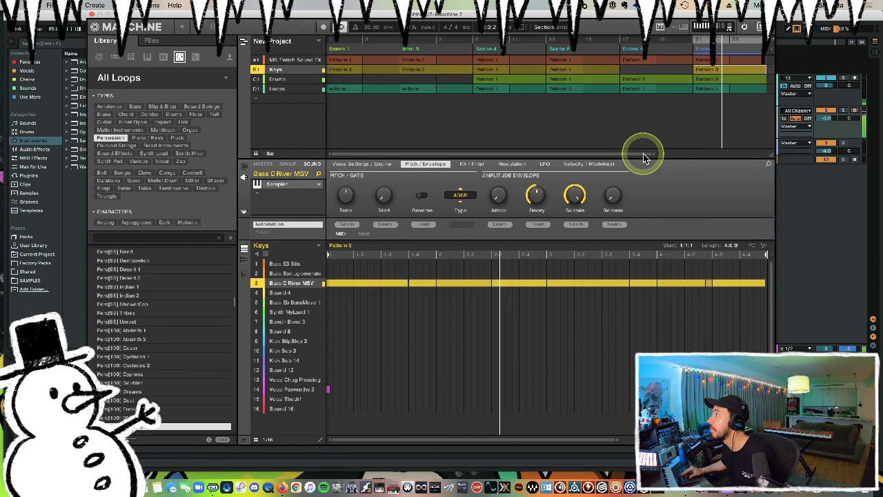
Duplicate the scene containing Keys Pattern 3 and loop playback over the copy.
left_click_drag(643, 154, 750, 154)
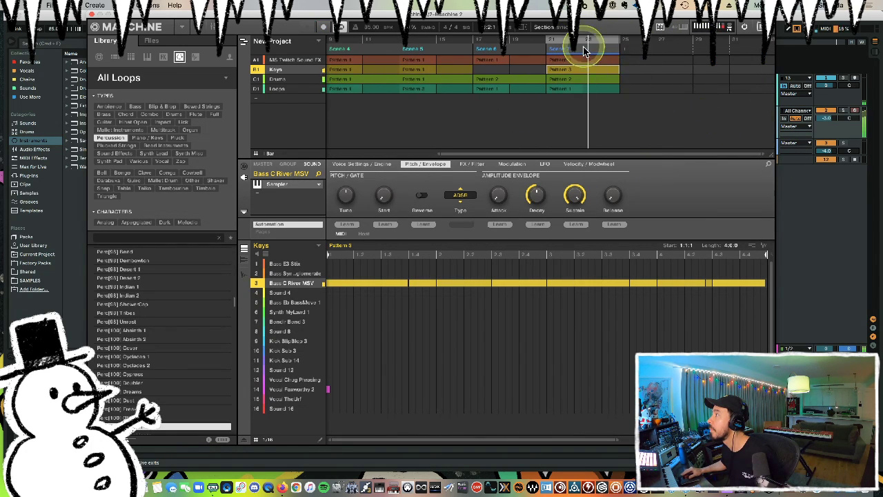
key("super+d")
left_click_drag(617, 55, 620, 55)
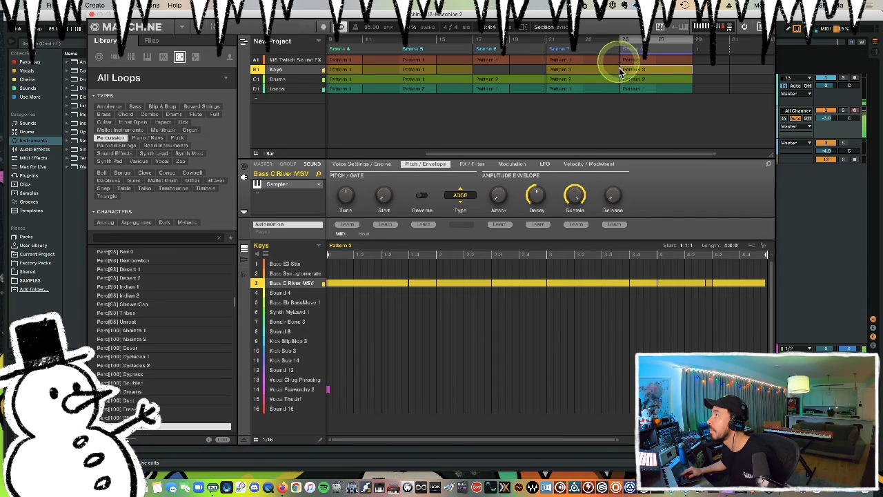
Record a Synth MyLawd 1 melody over the bass line in a separate Keys Pattern 4 for the last scene.
left_click(292, 63)
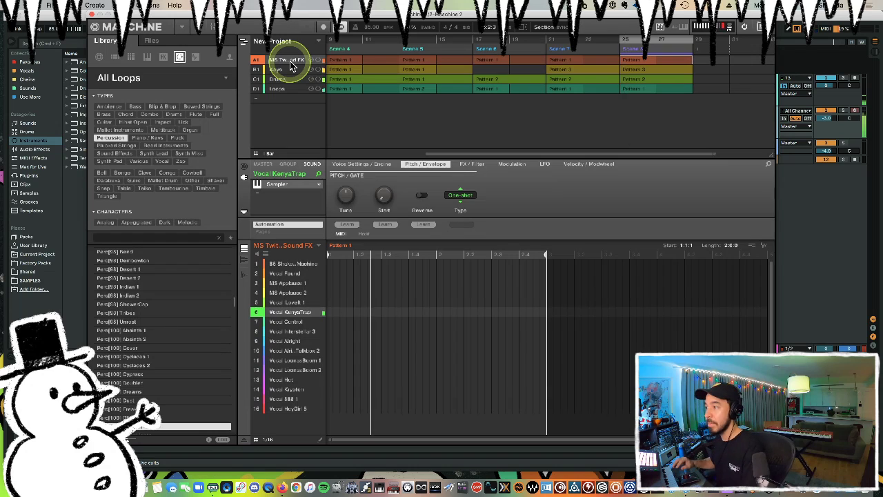
left_click(291, 67)
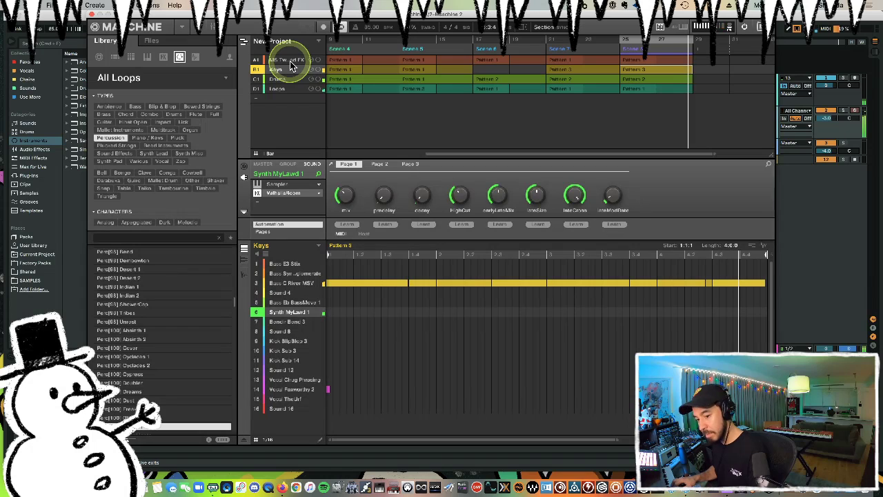
key("r")
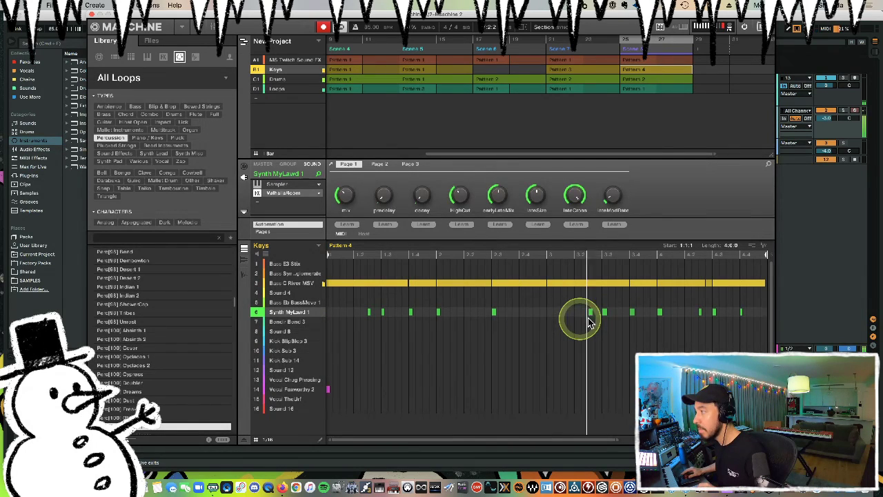
Slightly lengthen the last Synth MyLawd 1 note in the piano roll and lower the velocity of the note near 2.3.
left_click(244, 259)
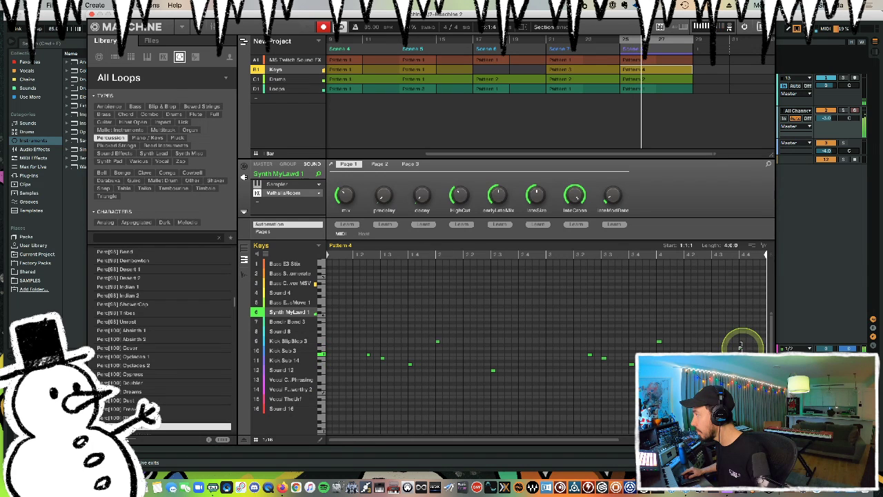
left_click_drag(741, 348, 745, 350)
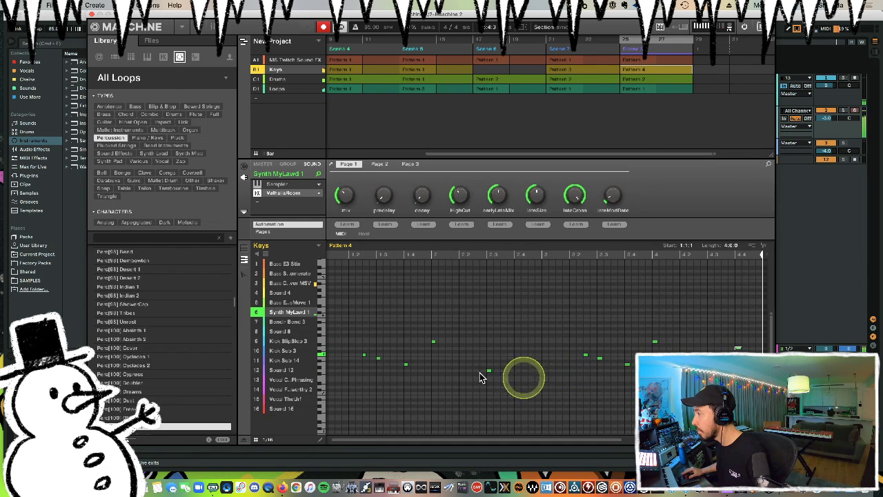
left_click(241, 442)
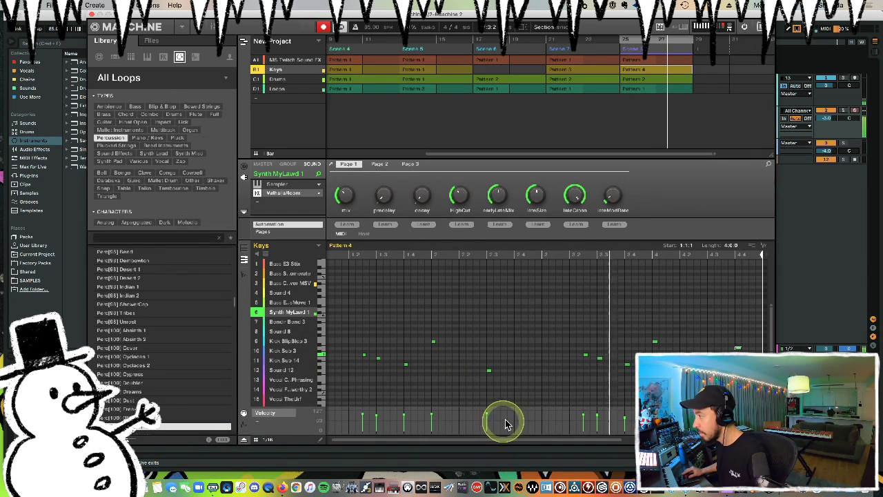
left_click_drag(486, 413, 486, 416)
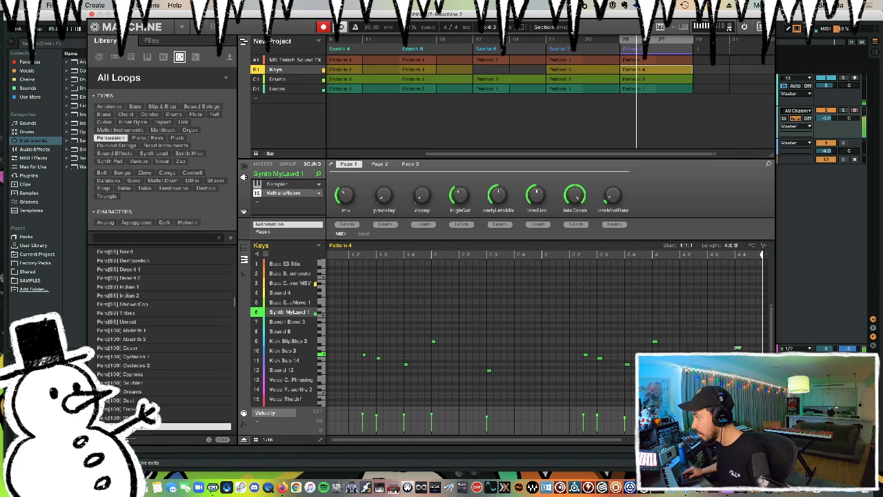
left_click(243, 442)
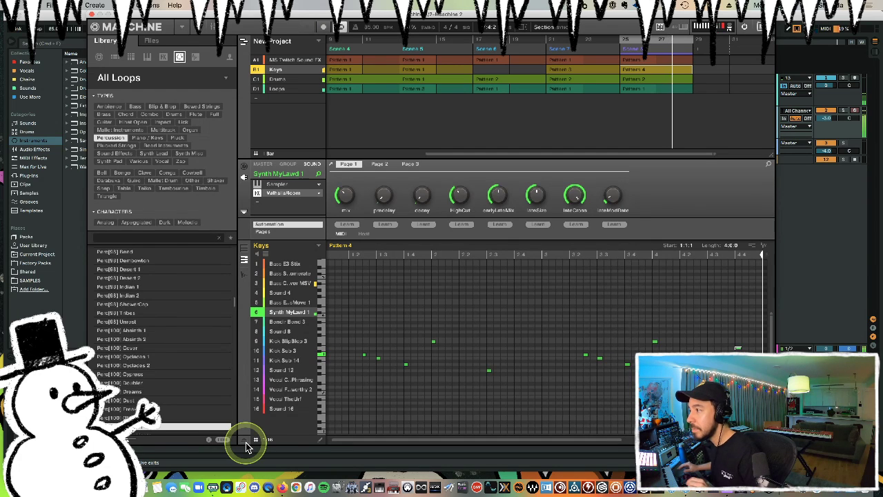
left_click(244, 250)
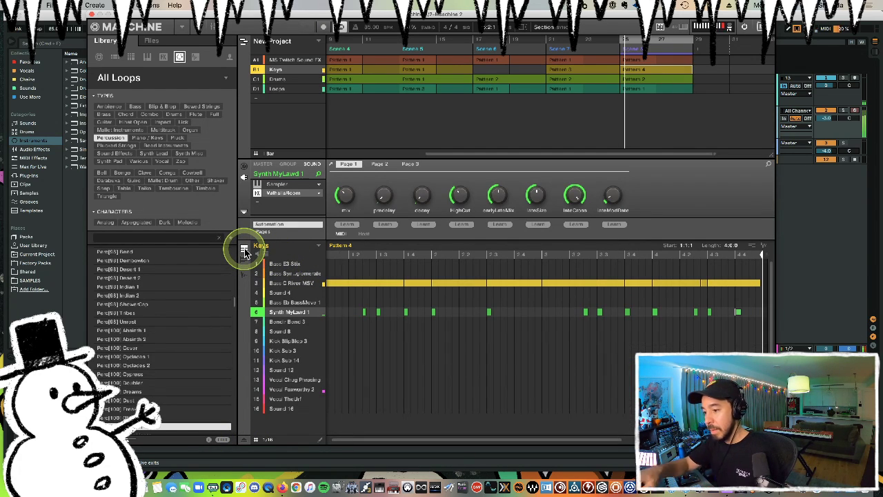
Select the Bass Eb BassMove 1 sound and duplicate the last scene with Keys Pattern 4.
key("Down")
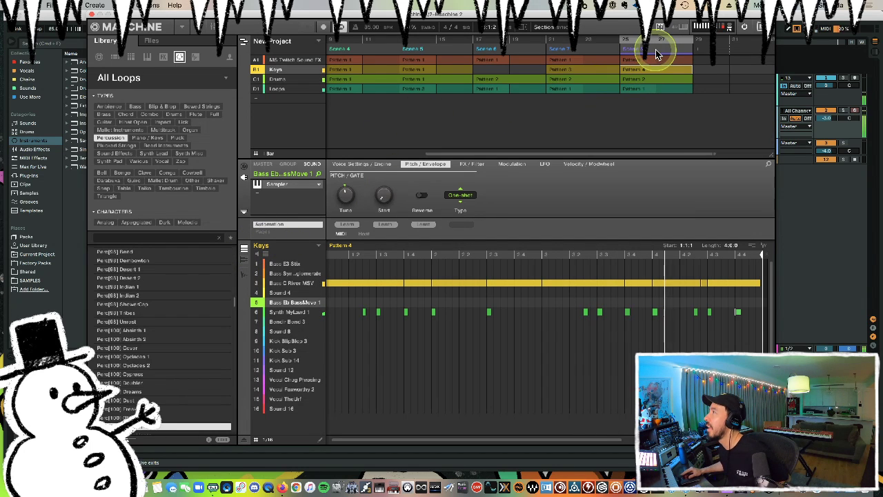
key("super+d")
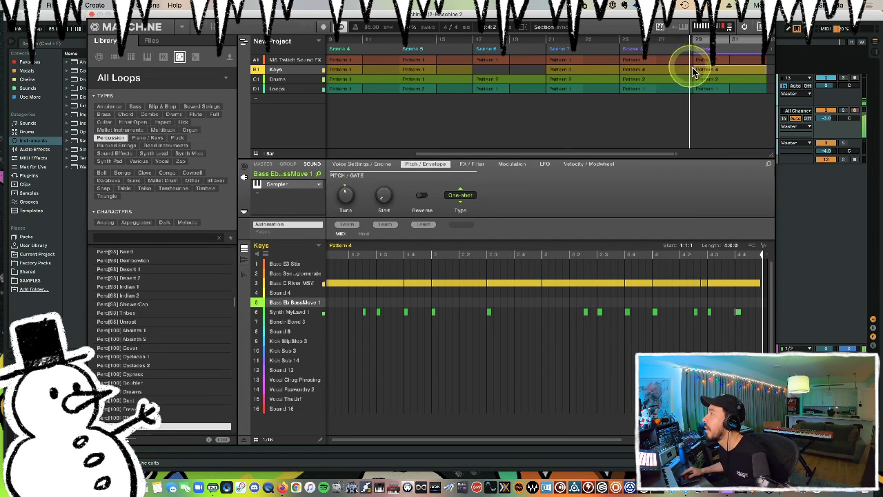
Select the empty Sound 12 in the Keys group and browse the library's Single Note one-shots.
left_click(290, 370)
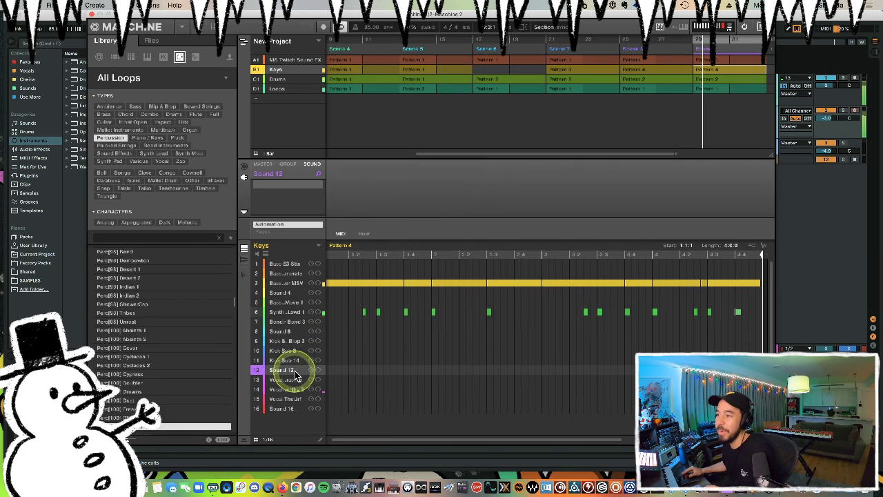
left_click(195, 57)
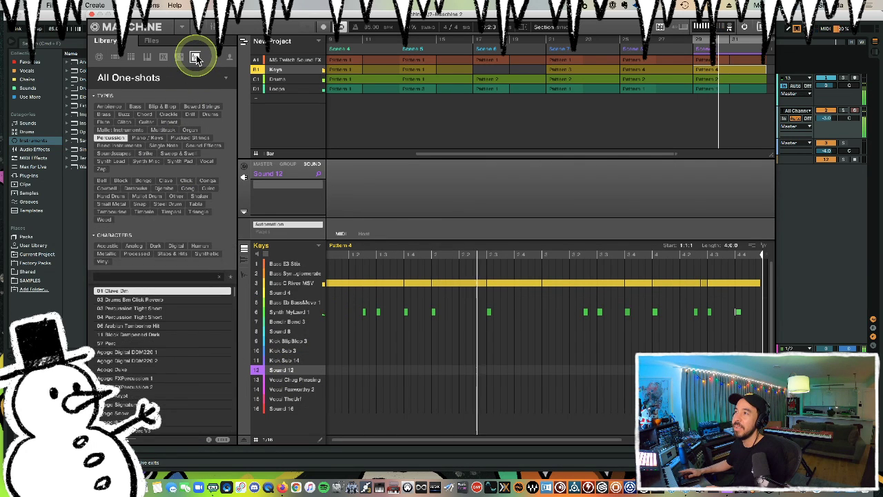
left_click(160, 146)
scroll(172, 283, "down", 10)
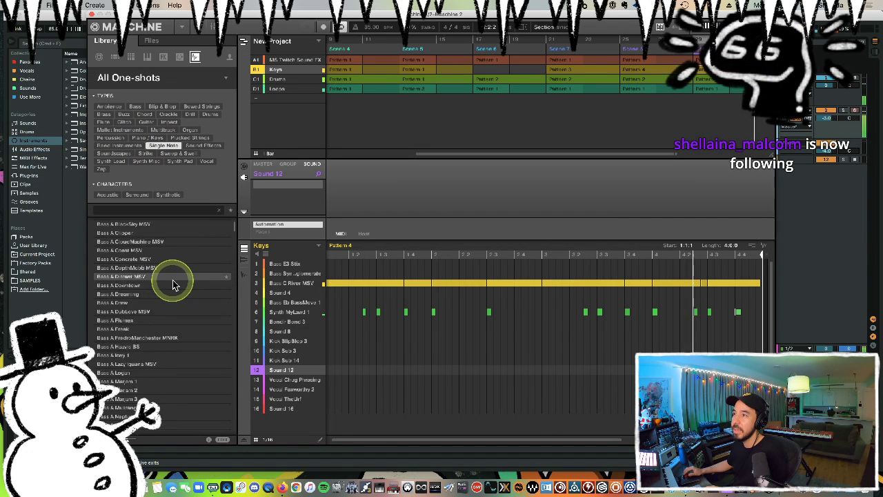
scroll(173, 283, "down", 10)
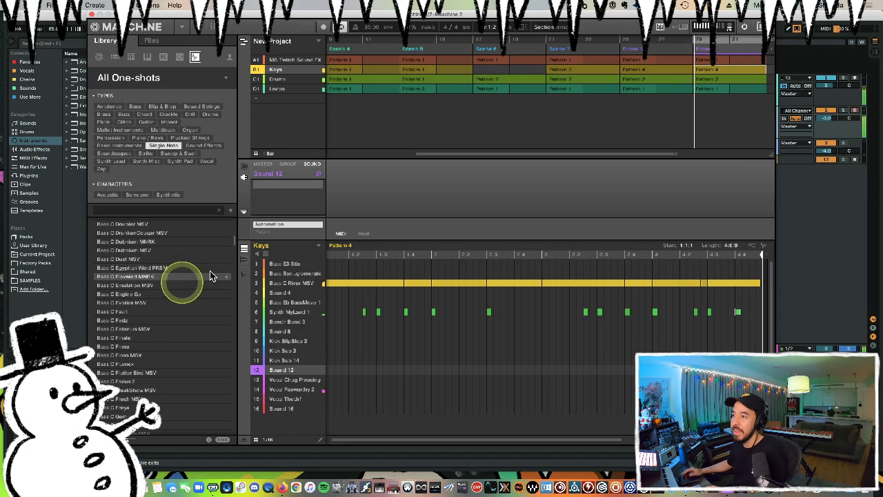
left_click_drag(233, 249, 236, 319)
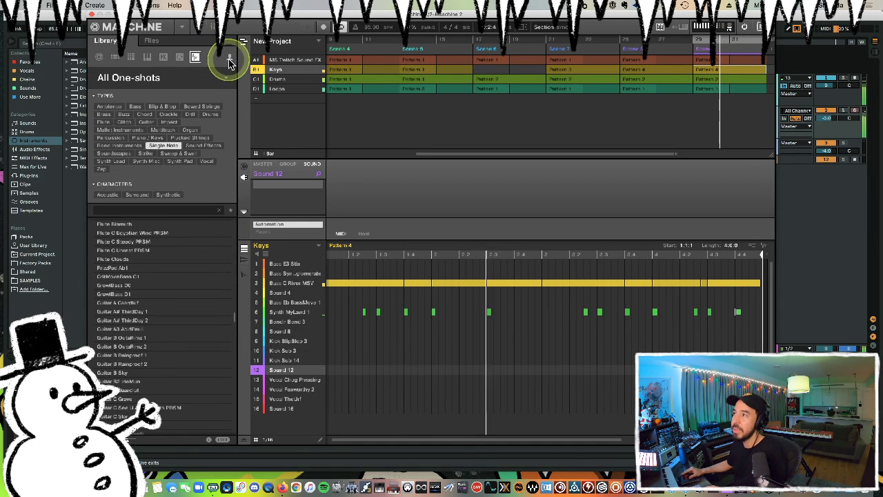
Switch the library to user content, filter the one-shots to Soviet Synths and audition the low Pulse AELITA samples.
left_click(230, 60)
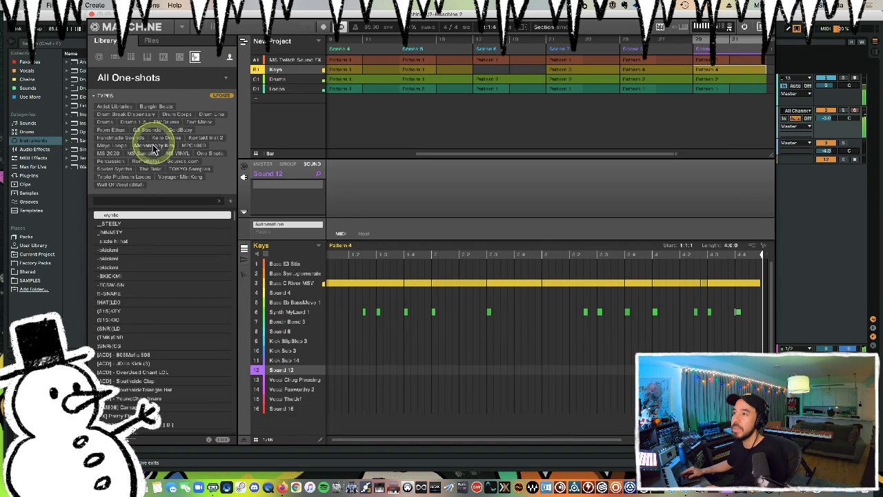
left_click(124, 168)
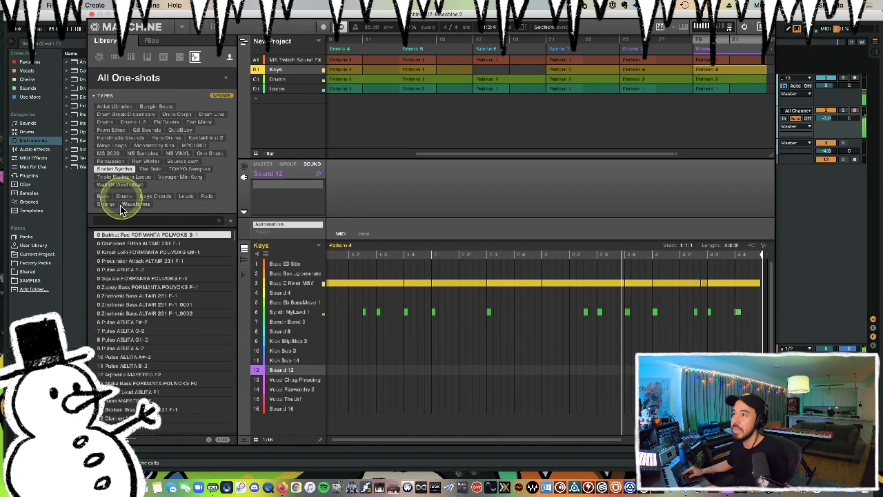
left_click(151, 296)
key("Down")
key("Down")
key("Down")
scroll(153, 300, "down", 5)
left_click(130, 253)
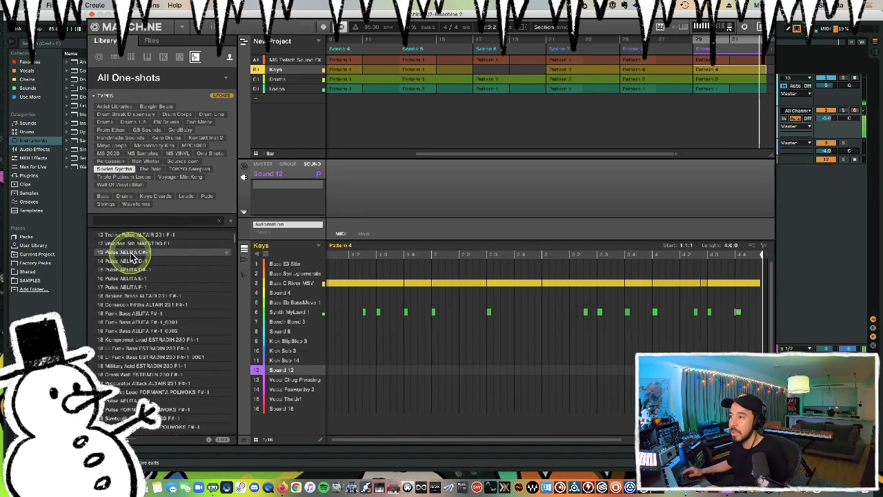
Audition the Funk Bass AELITA, ESTRADIN and other low F#-1 samples in Soviet Synths.
left_click(152, 323)
key("Down")
key("Down")
key("Down")
key("Down")
key("Down")
key("Down")
key("Down")
key("Down")
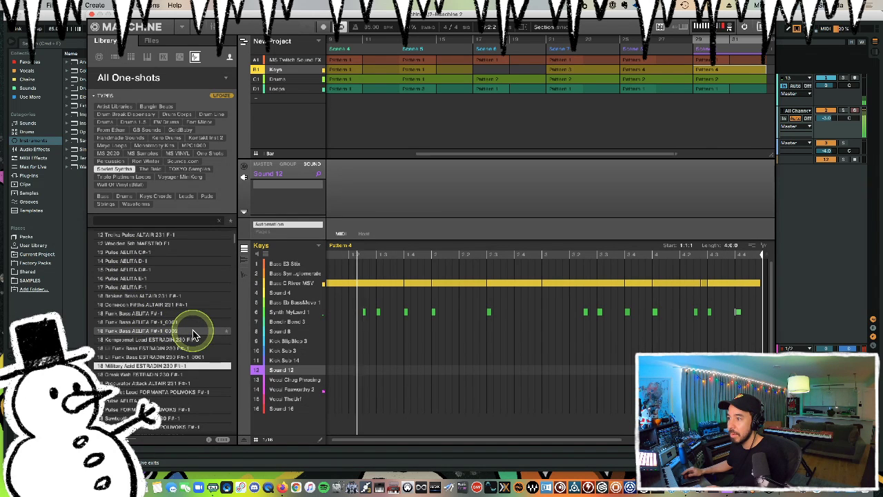
key("Down")
key("Down")
key("Down")
key("Down")
key("Down")
key("Down")
scroll(192, 356, "down", 10)
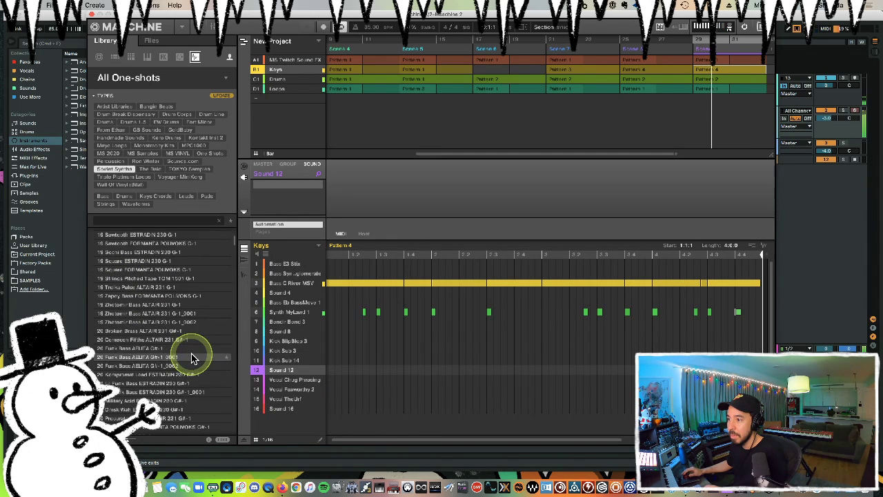
Audition the G2 samples in Soviet Synths and load 55 Attack Lead AELITA G2 into Sound 12.
left_click_drag(237, 247, 242, 322)
scroll(181, 331, "down", 3)
left_click(173, 340)
key("Down")
key("Up")
key("Up")
key("Up")
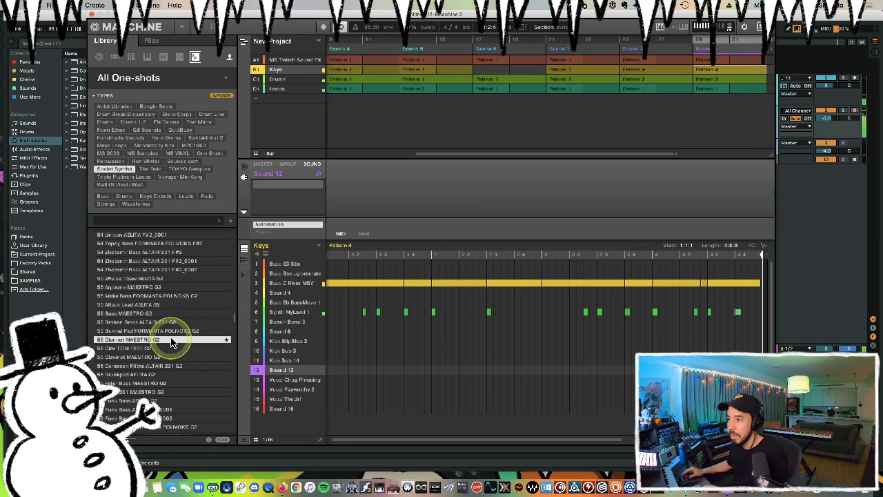
key("Up")
key("Up")
key("Up")
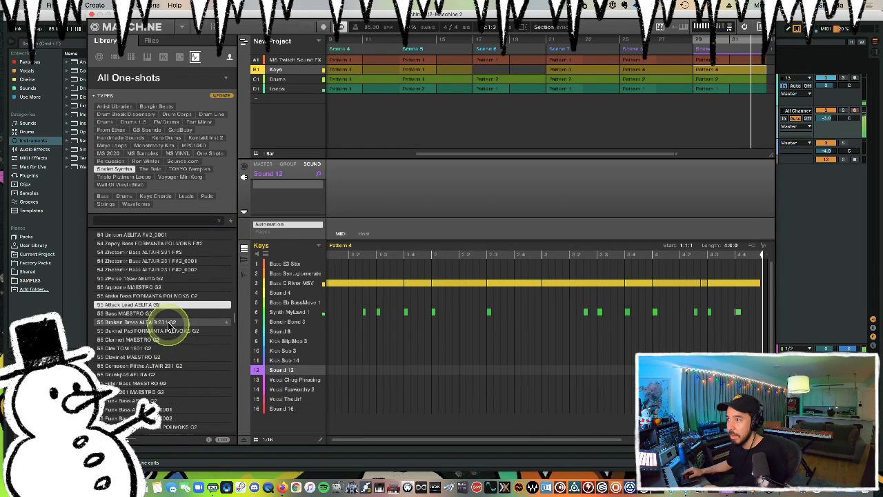
left_click(166, 308)
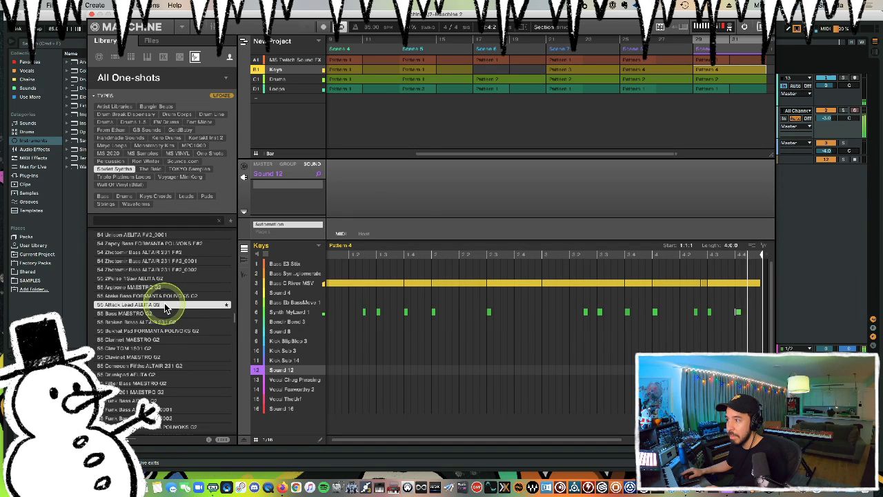
double_click(166, 308)
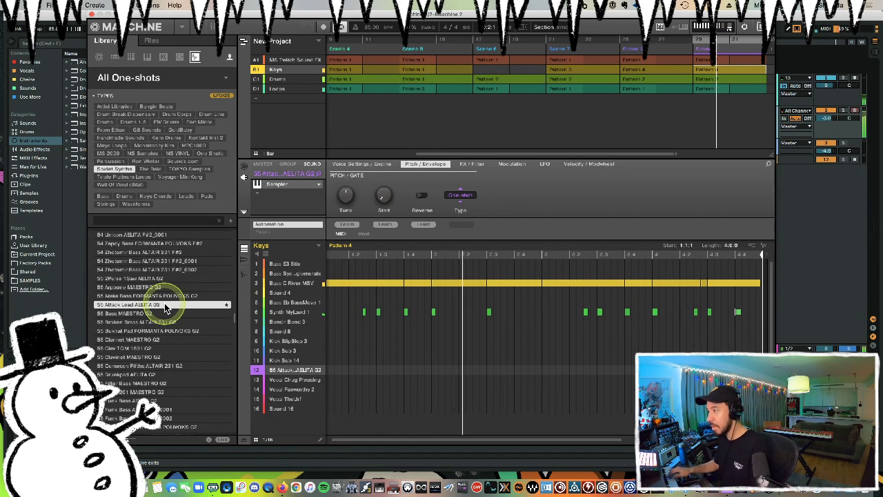
Extend the Attack Lead sample's zone in both directions to cover the whole keyboard range.
left_click(245, 259)
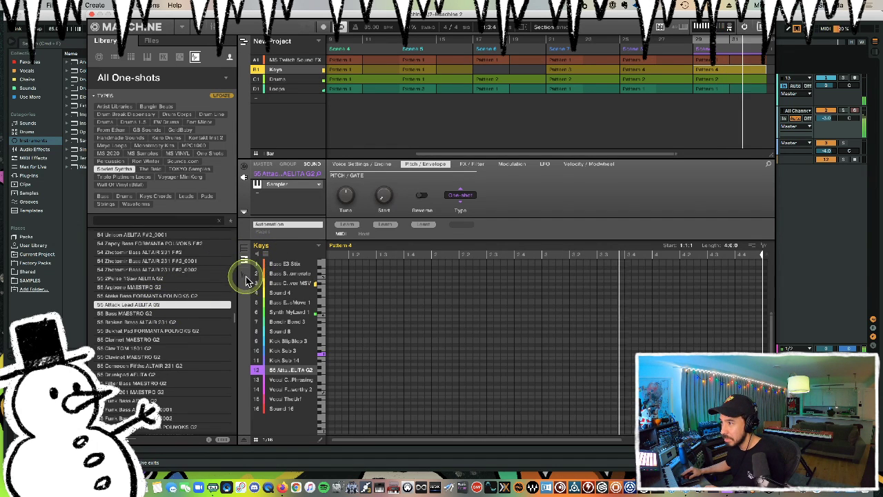
left_click(244, 273)
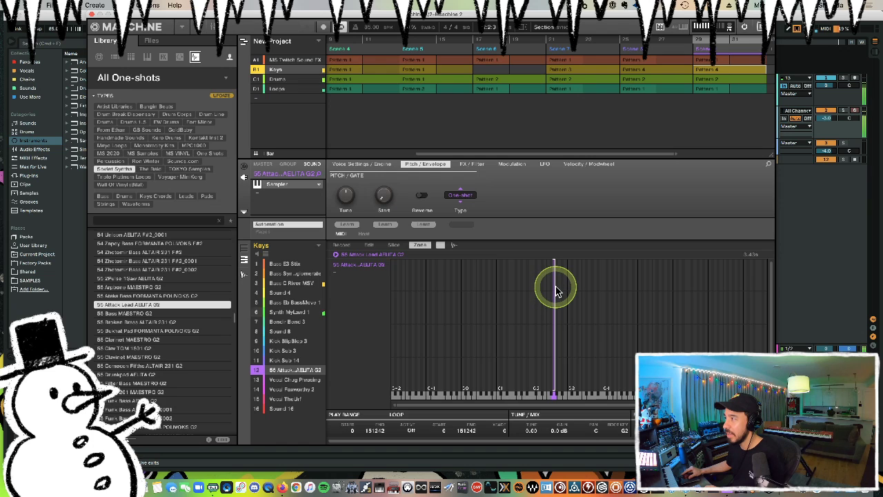
left_click_drag(554, 288, 774, 290)
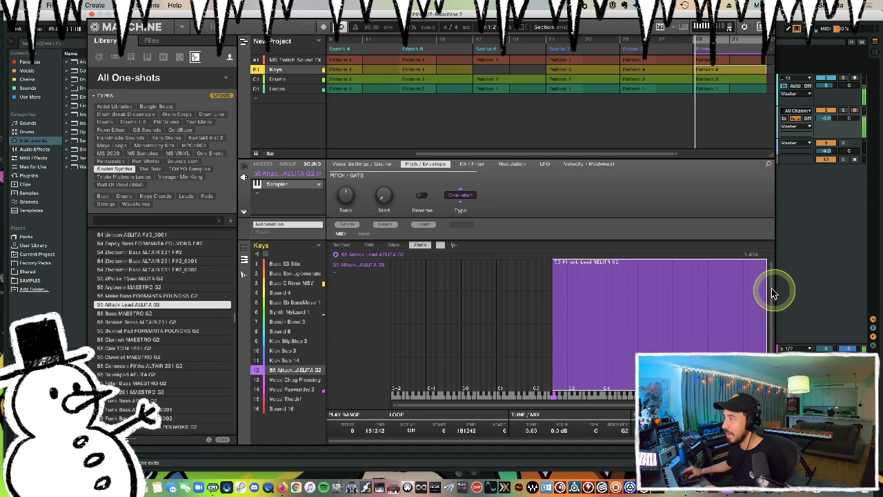
left_click_drag(552, 298, 296, 291)
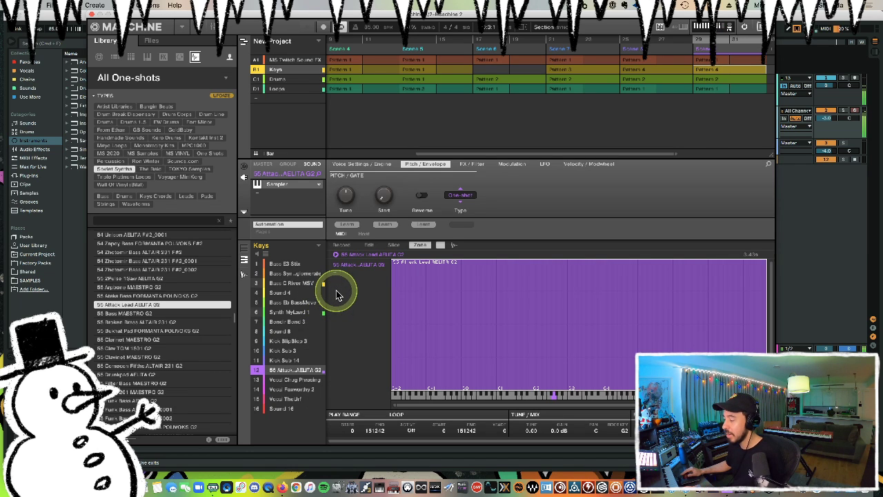
mouse_move(318, 289)
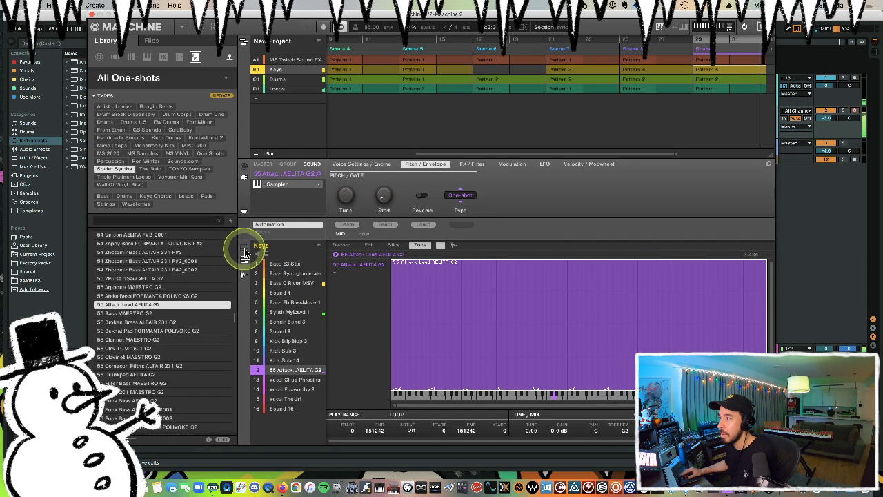
Apply an LP2 filter with a cutoff of about 2.0 kHz and reduce the velocity amount on volume to nearly zero.
left_click(468, 165)
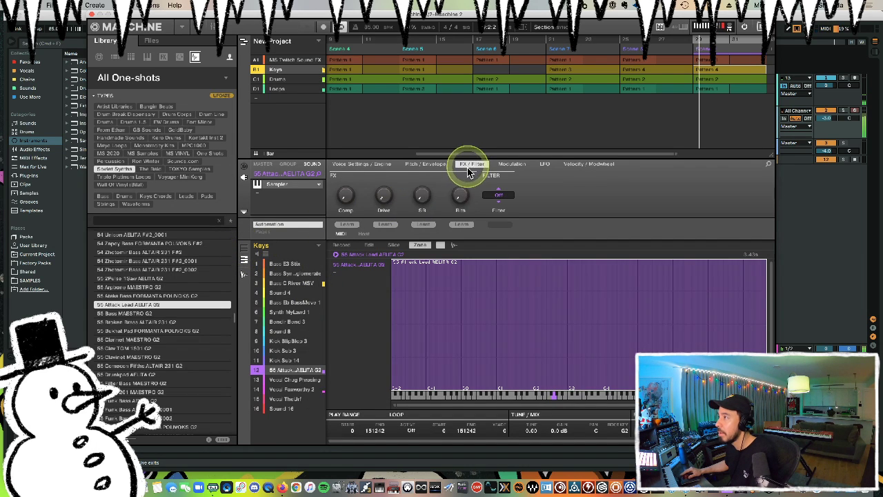
left_click(497, 199)
left_click_drag(533, 198, 532, 183)
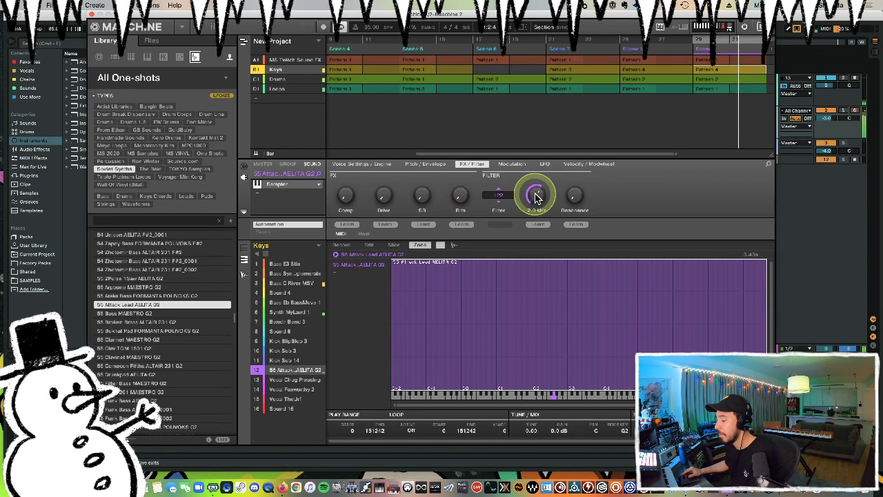
left_click(572, 167)
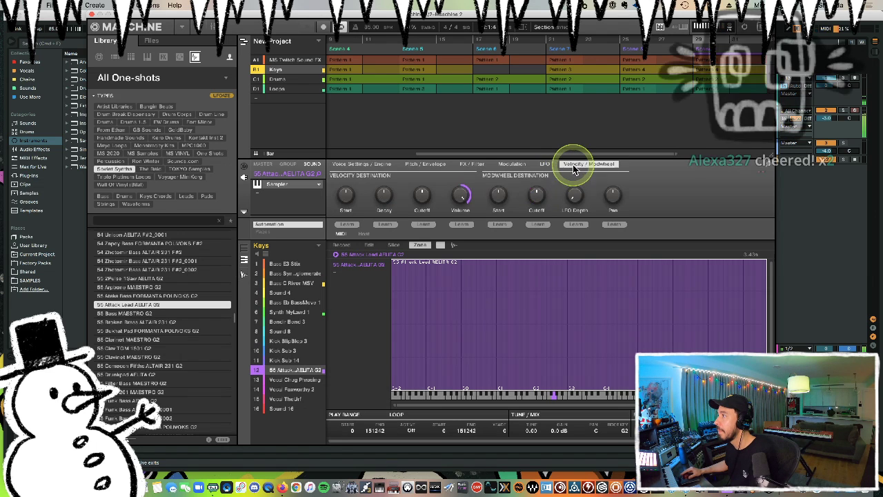
left_click_drag(461, 195, 462, 197)
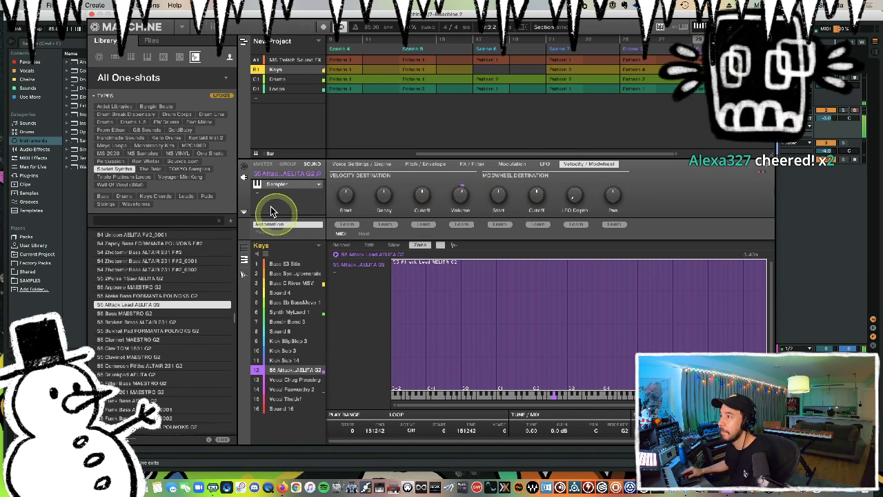
Add the ValhallaVintageVerb (AU) effect after the Attack Lead's sampler and set its mix to about 0.94.
left_click(258, 192)
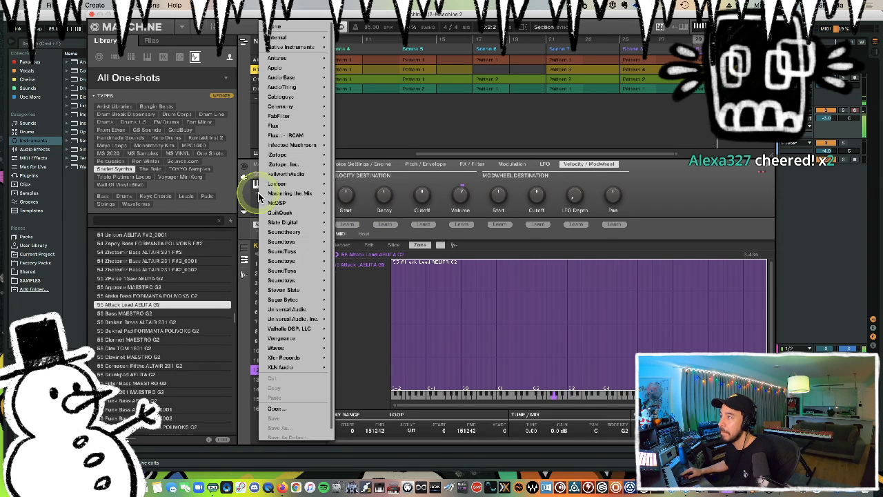
mouse_move(301, 318)
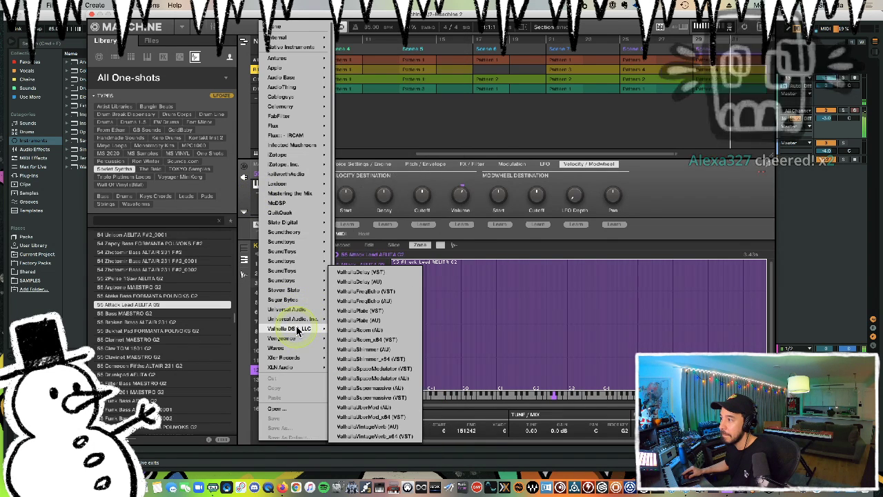
left_click(372, 425)
left_click_drag(349, 201, 349, 197)
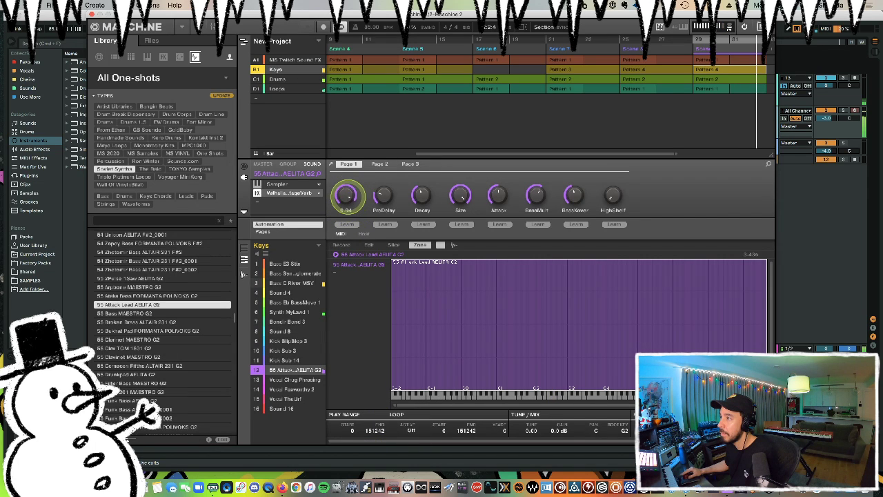
Set the Attack Lead's envelope type to ADSR with a release of about 112 ms, and fine-tune its filter cutoff.
left_click(290, 184)
left_click(436, 164)
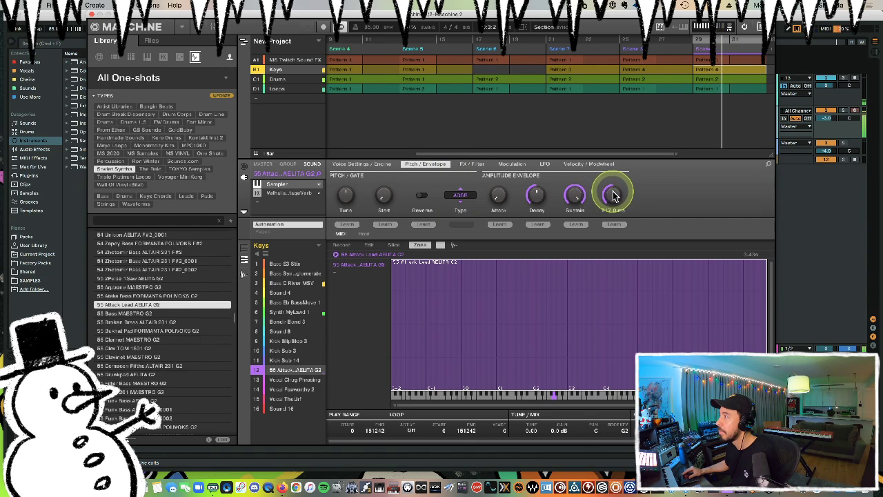
left_click_drag(612, 196, 615, 198)
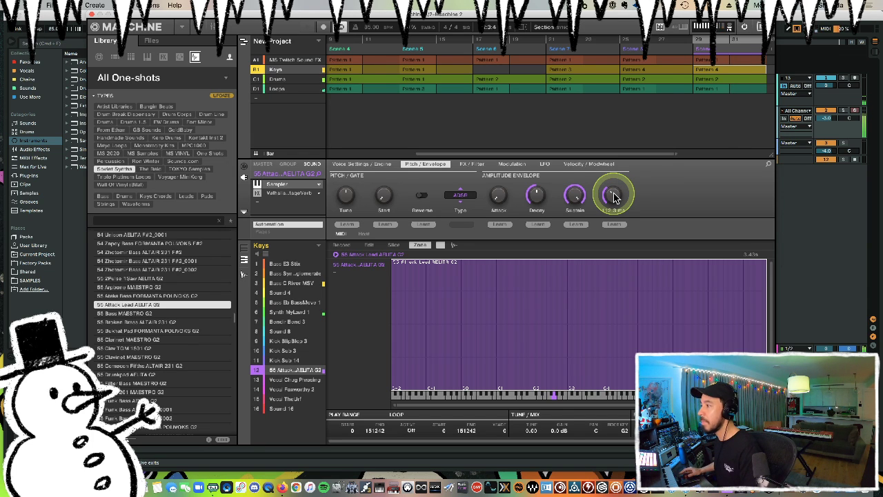
left_click(475, 166)
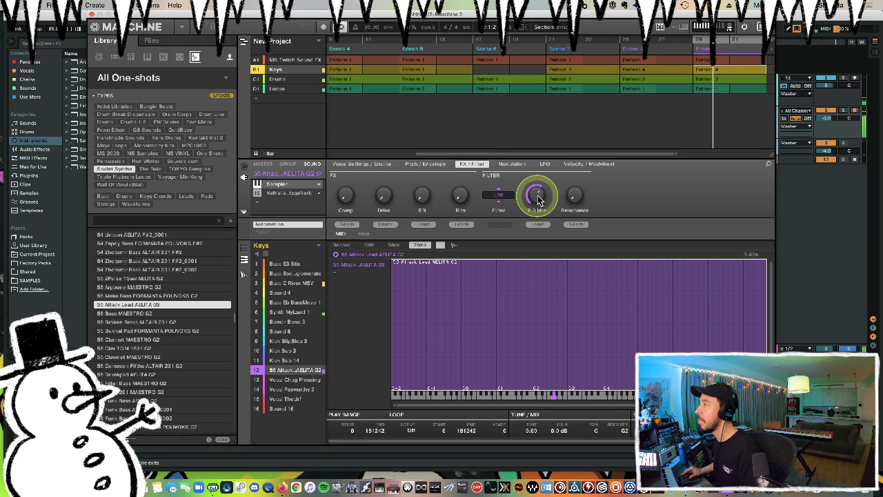
left_click_drag(539, 200, 539, 204)
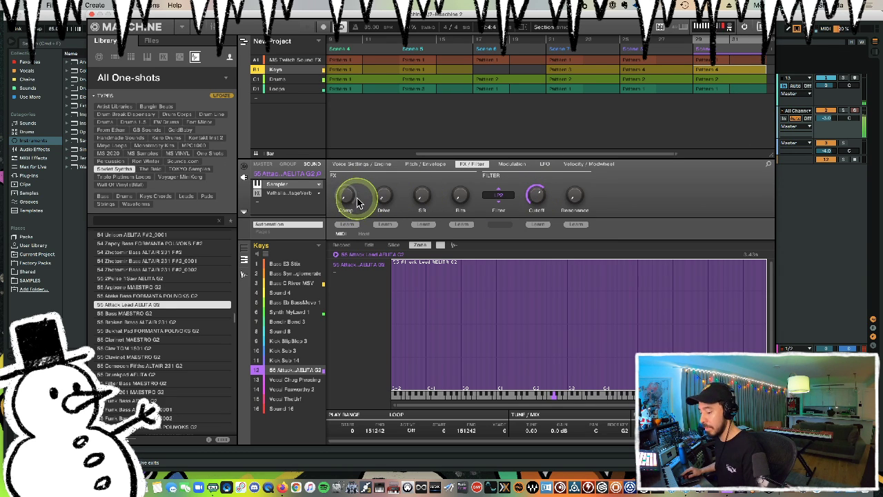
Record a sustained Attack Lead melody in a separate Keys Pattern 5 for the last scene and show it in the piano roll.
mouse_move(322, 306)
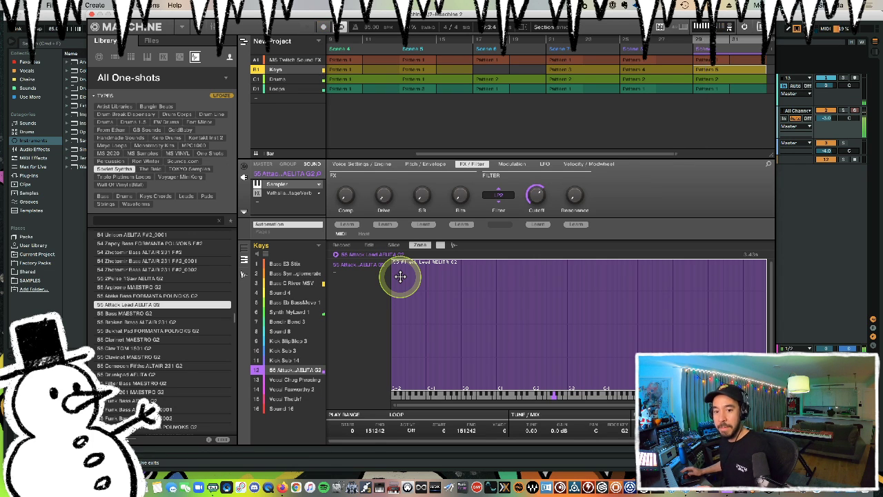
key("Tab")
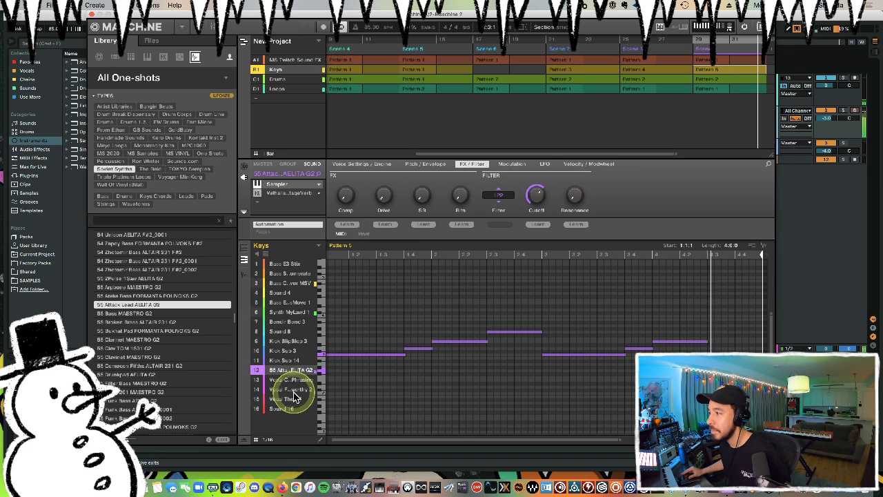
Move the Attack Lead sound to slot 15 of the Keys group and mute it.
left_click(242, 249)
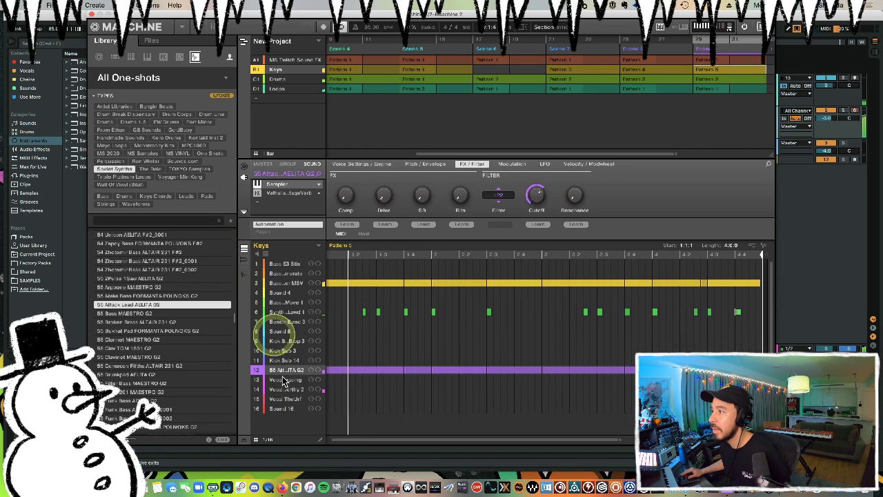
left_click_drag(284, 372, 290, 404)
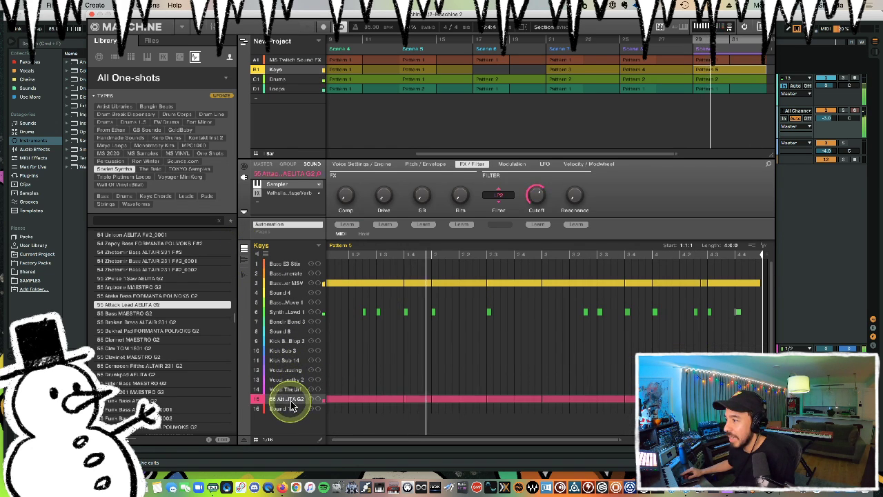
left_click(258, 400)
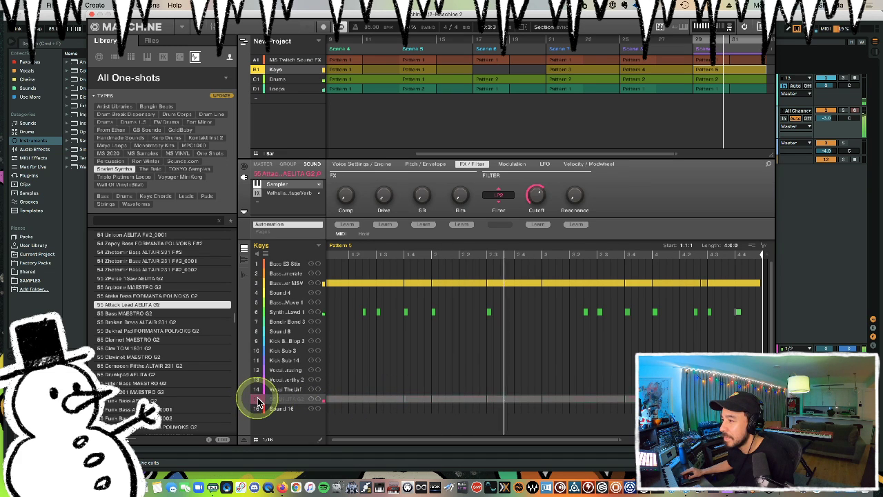
Audition the Soviet Synths one-shots listed before Attack Lead, from 55 Ataka Bass back to the 54 Strings To Tape and Triangle samples.
left_click(180, 297)
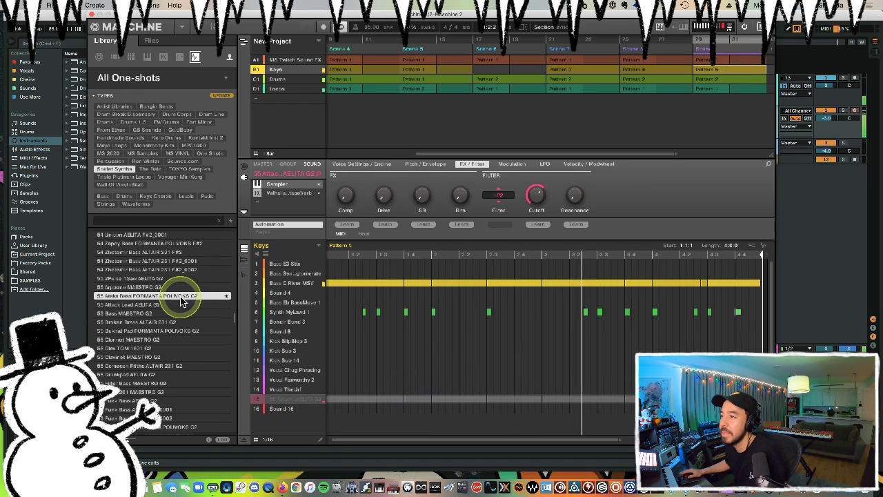
key("Up")
key("Up")
key("Up")
key("Up")
key("Up")
key("Up")
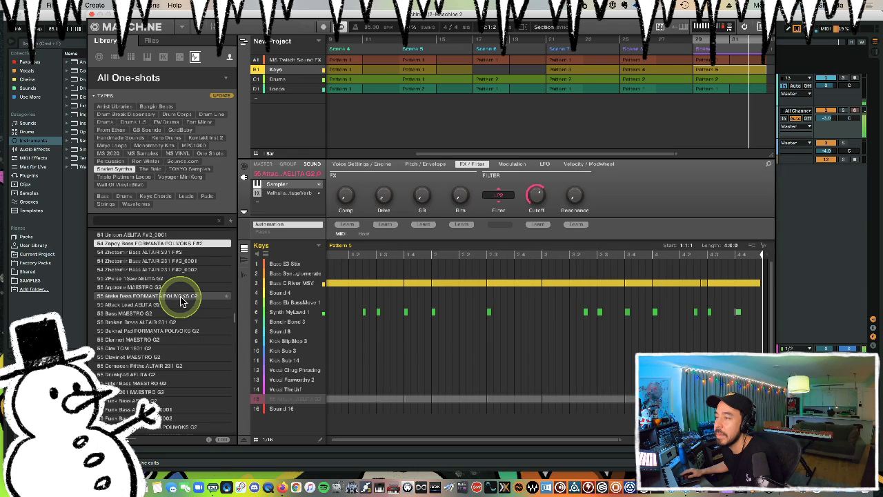
key("Up")
key("Up")
key("Up")
key("Up")
key("Up")
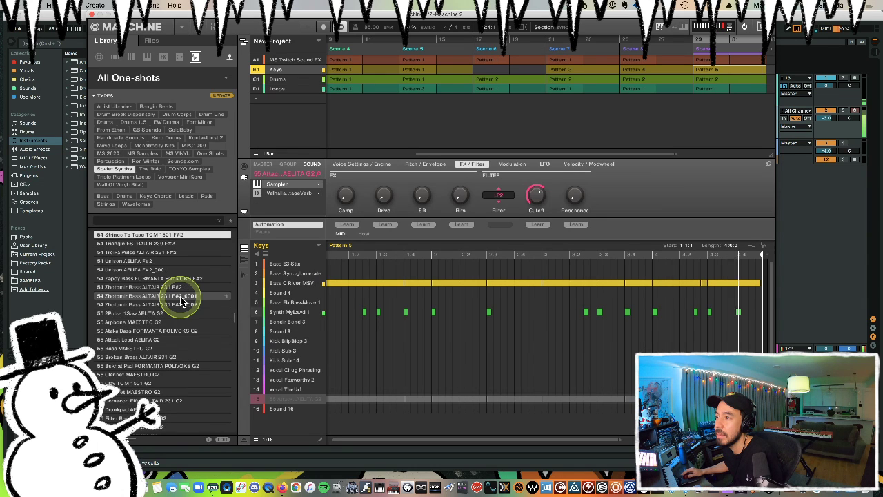
key("Down")
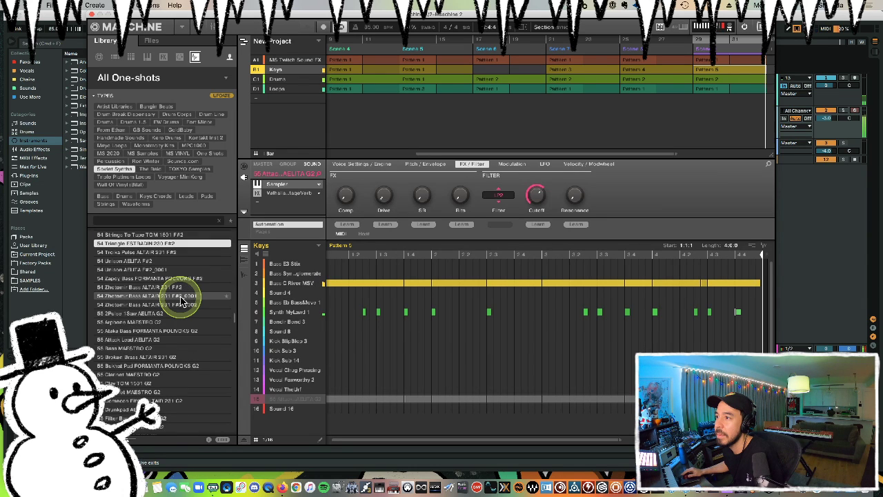
Audition the Soviet Synths one-shots further down the list and load 55 Kompromat Lead ESTRADIN 230 G2 into slot 16 of the Keys group.
left_click(169, 418)
key("Down")
key("Down")
scroll(178, 409, "down", 2)
key("Down")
key("Down")
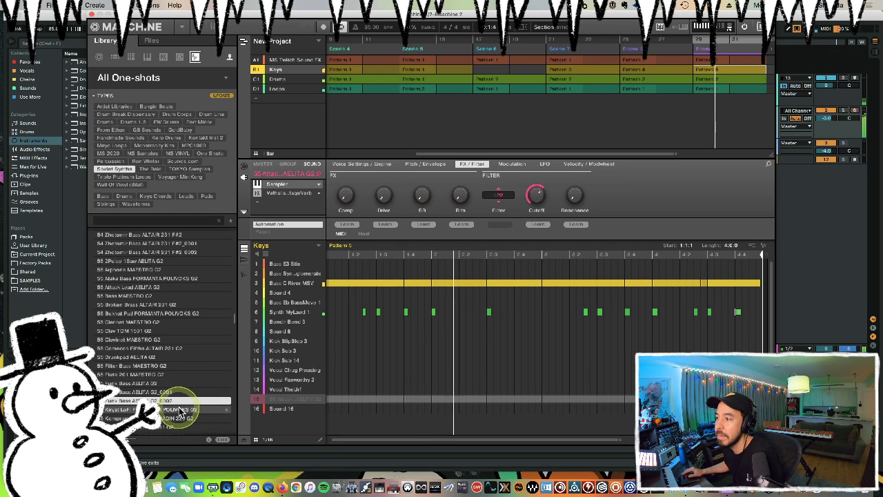
key("Down")
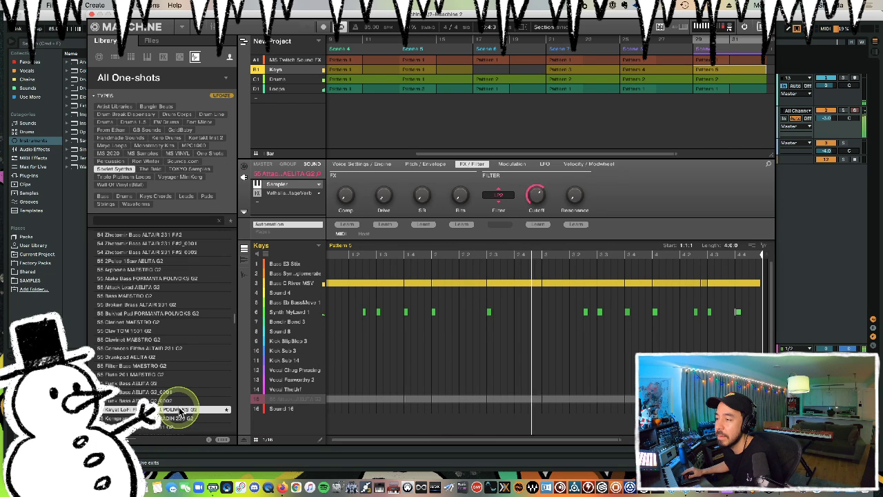
left_click(178, 419)
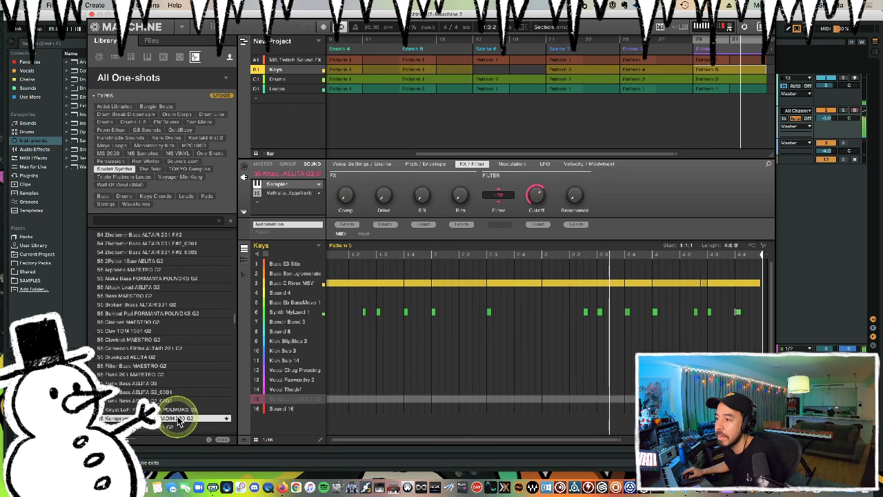
key("Down")
key("Down")
key("Up")
key("Up")
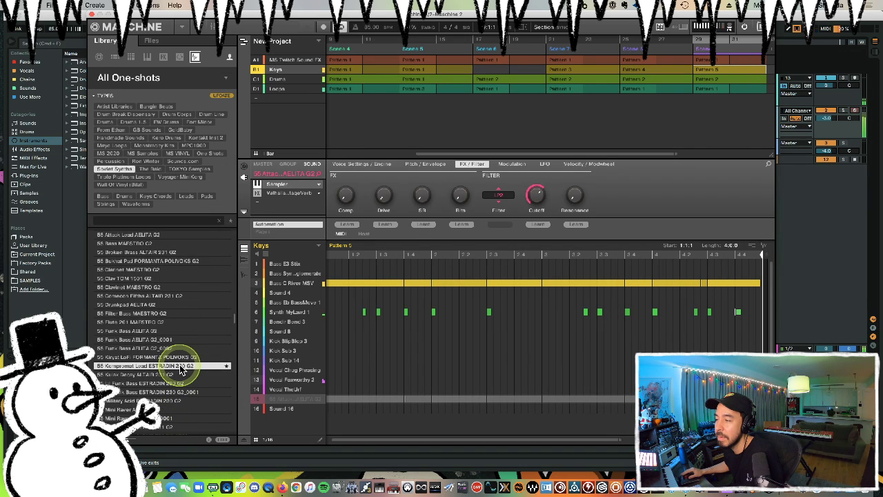
left_click_drag(181, 371, 284, 412)
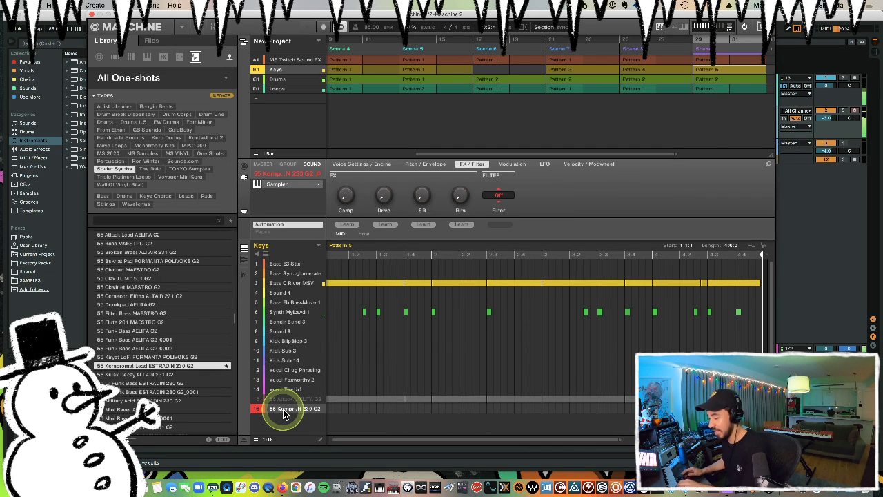
Extend the Kompromat Lead sample's zone across the full key range.
left_click(244, 273)
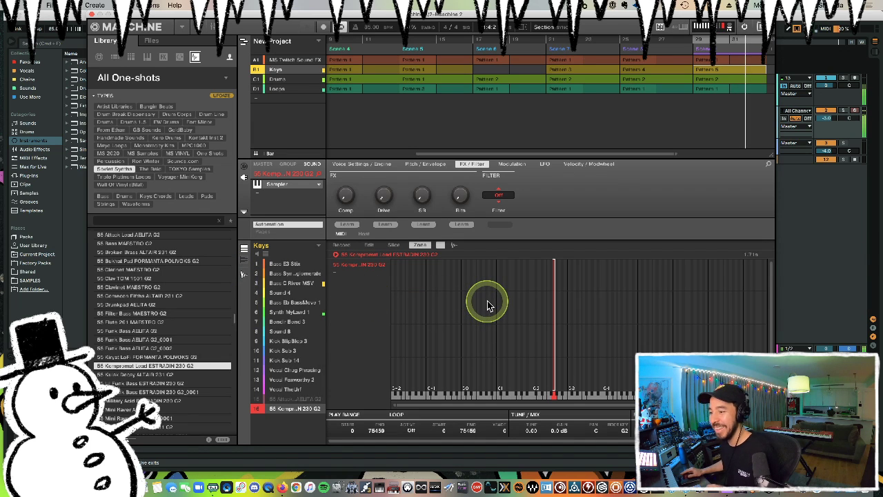
left_click(553, 310)
left_click_drag(553, 309, 164, 315)
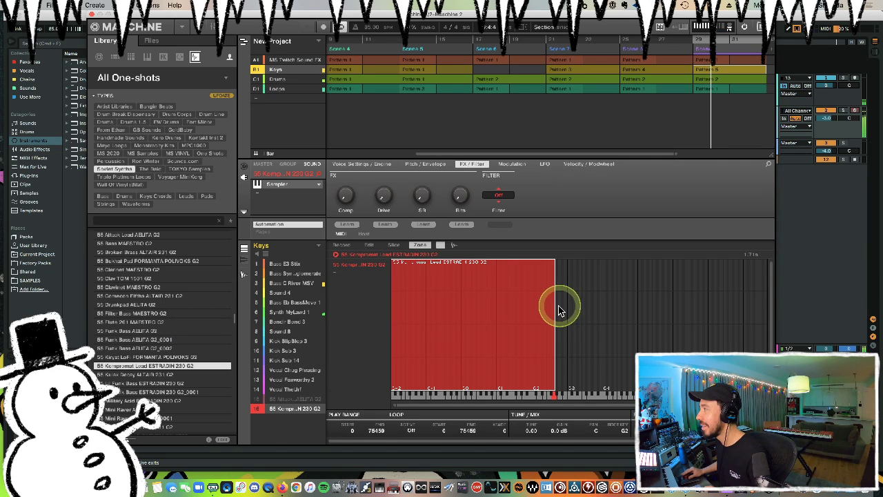
left_click_drag(559, 310, 850, 308)
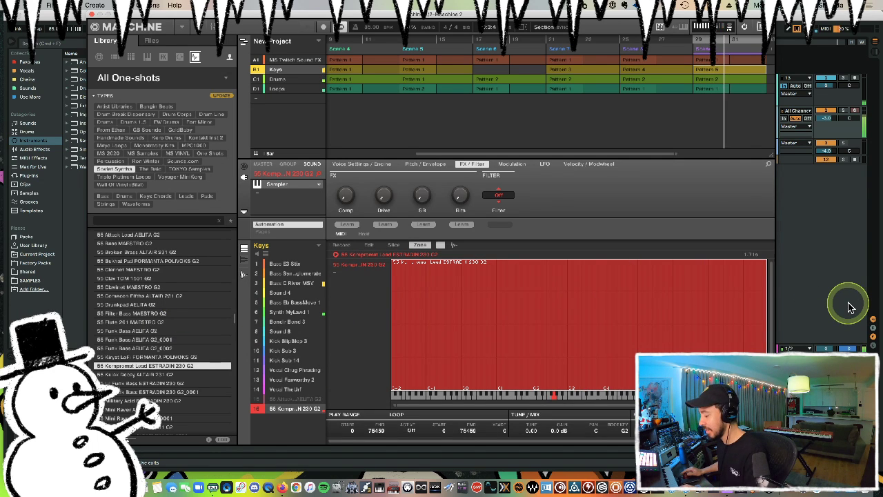
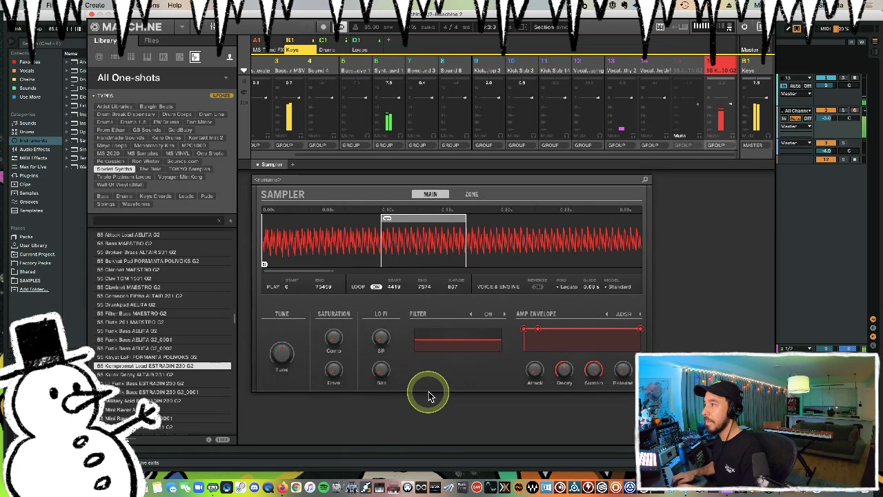
Return to the arrangement and add the internal Cabinet effect after the Kompromat Lead's sampler.
key("Tab")
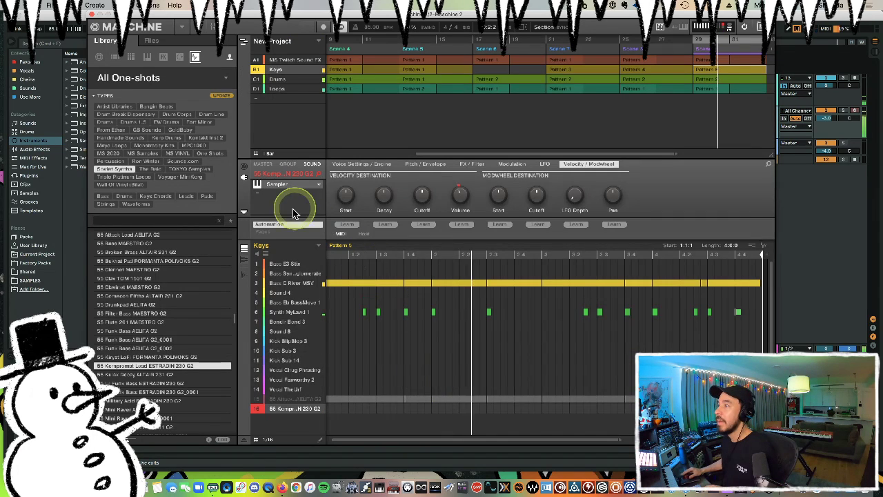
left_click(256, 193)
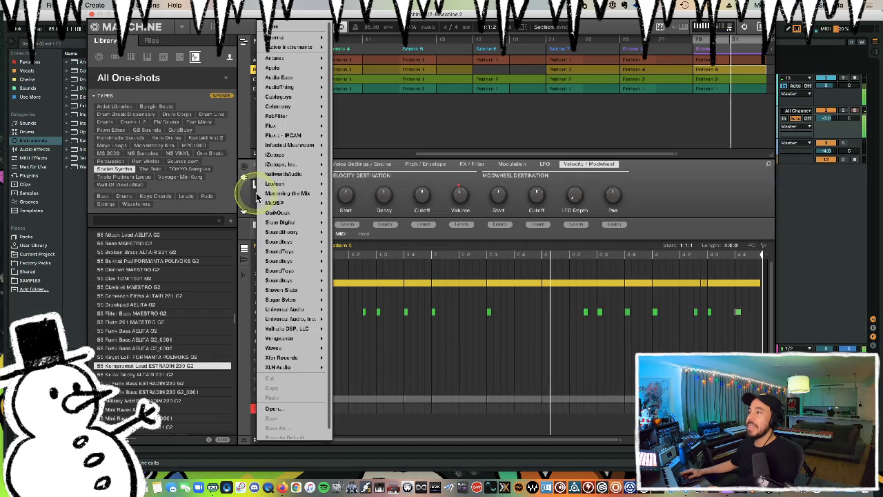
mouse_move(276, 193)
mouse_move(308, 48)
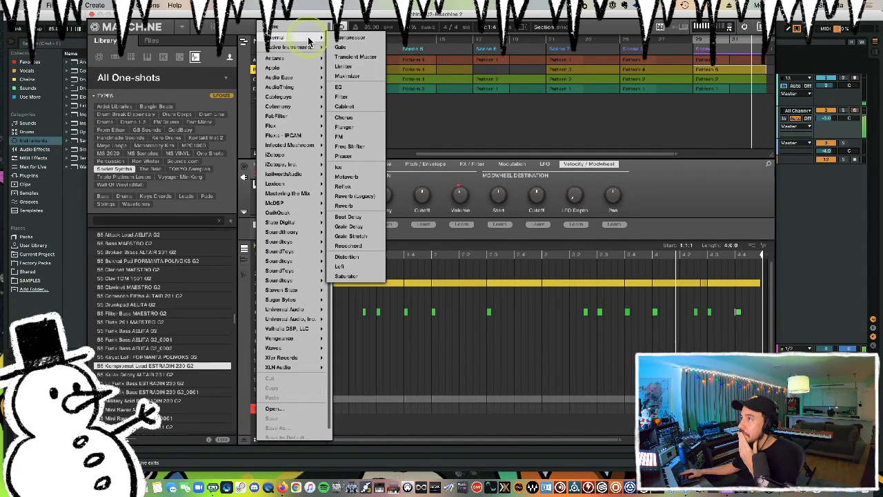
left_click(376, 107)
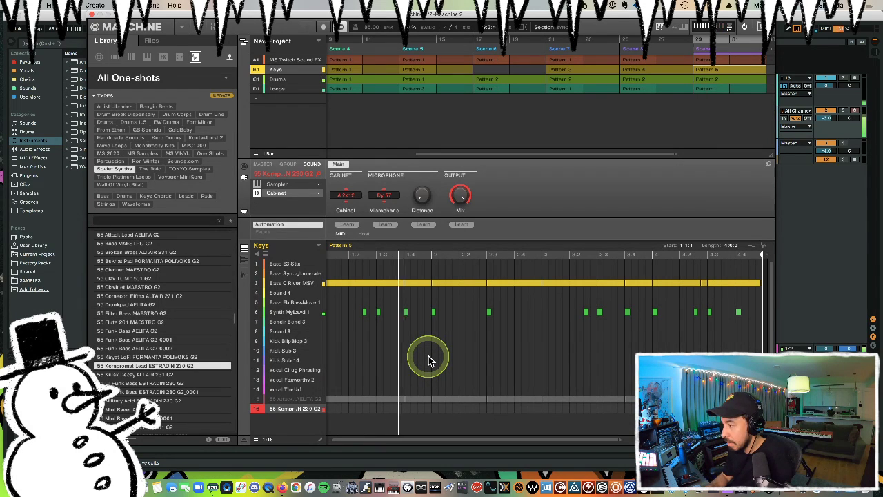
Unmute the Attack Lead in slot 15 and set the Kompromat Lead's Cabinet to A 2x12 with the Dy 441 microphone and 0% distance.
left_click(258, 399)
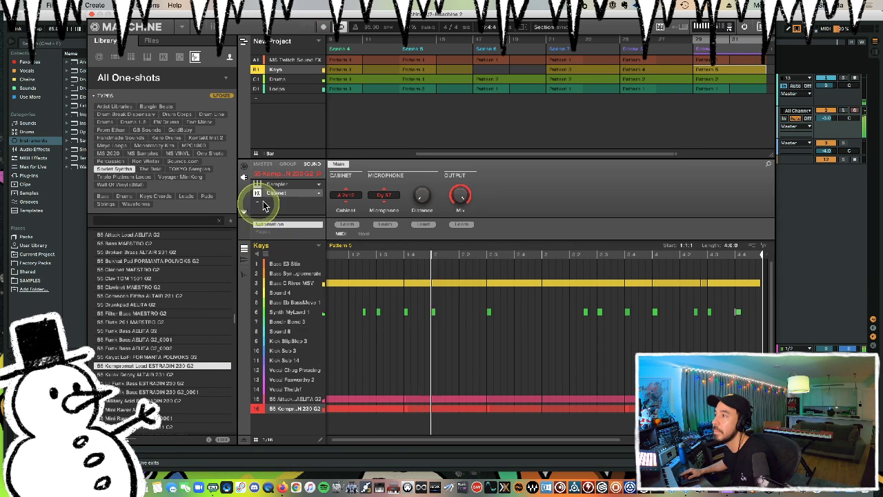
left_click(346, 201)
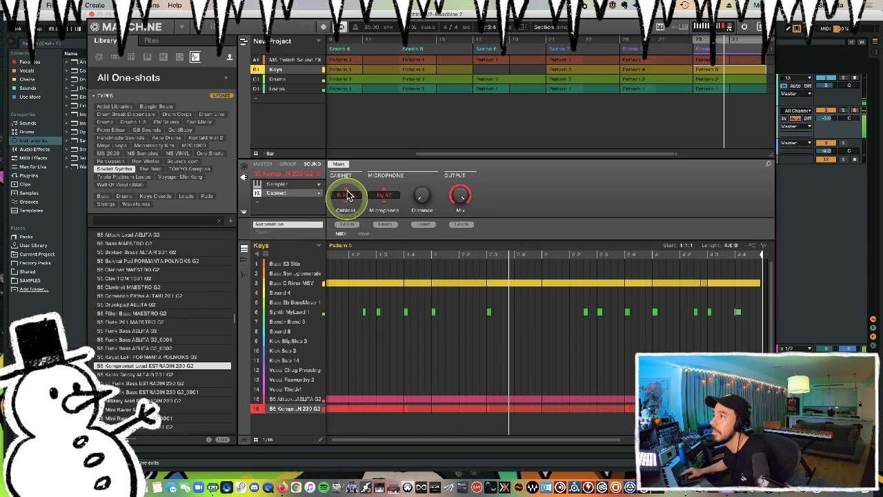
left_click(347, 190)
left_click(385, 196)
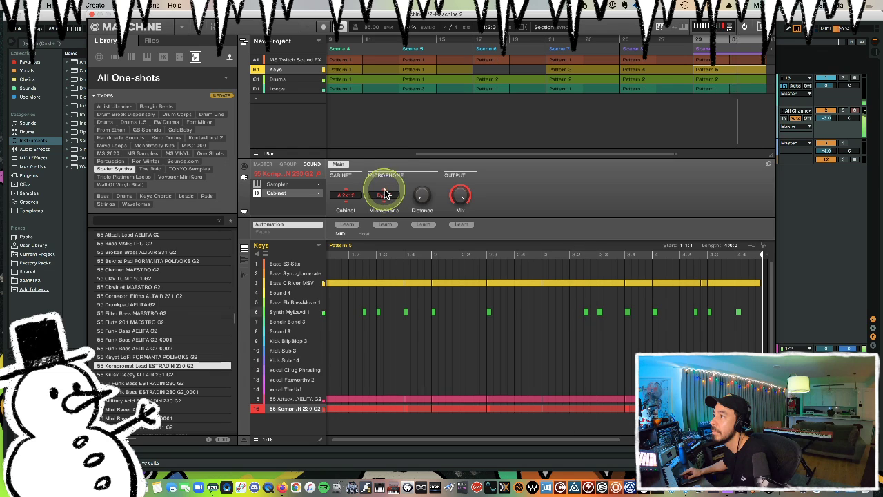
left_click(384, 190)
left_click(384, 202)
left_click(384, 202)
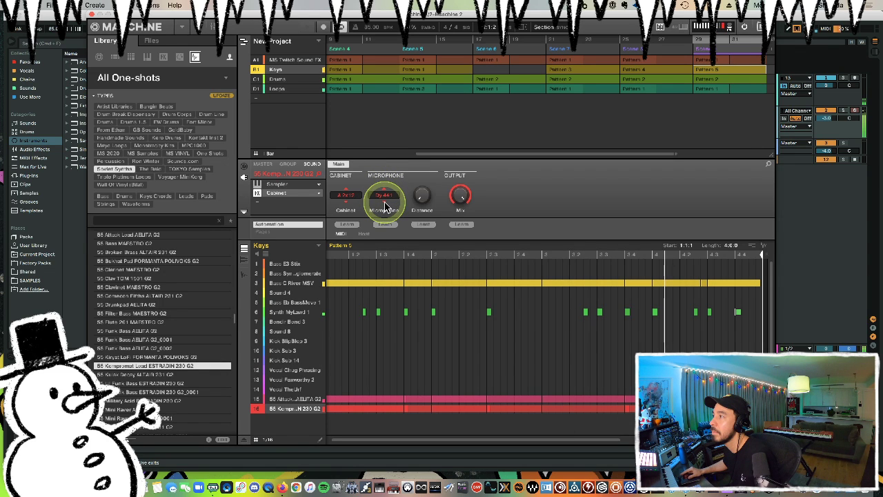
left_click(386, 204)
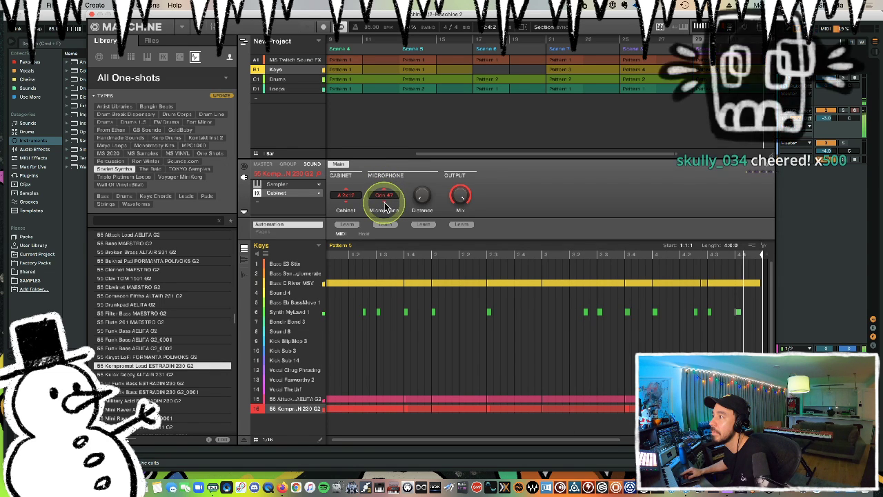
left_click(387, 195)
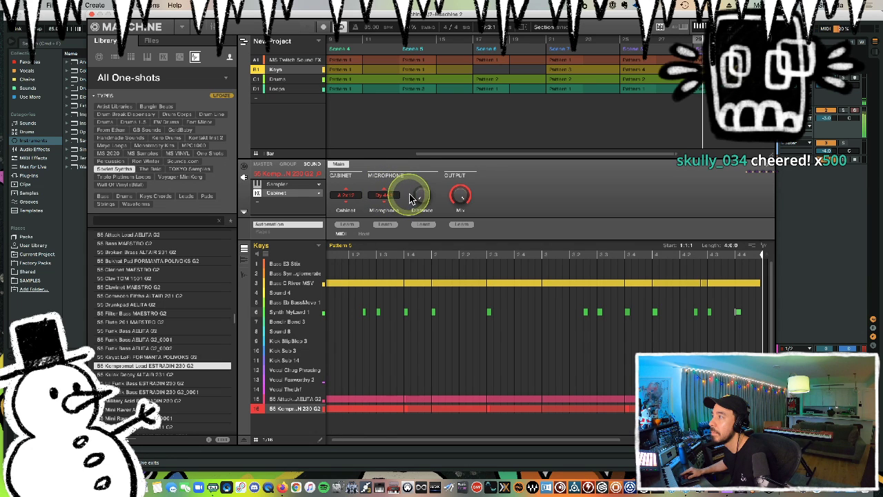
left_click_drag(419, 196, 417, 196)
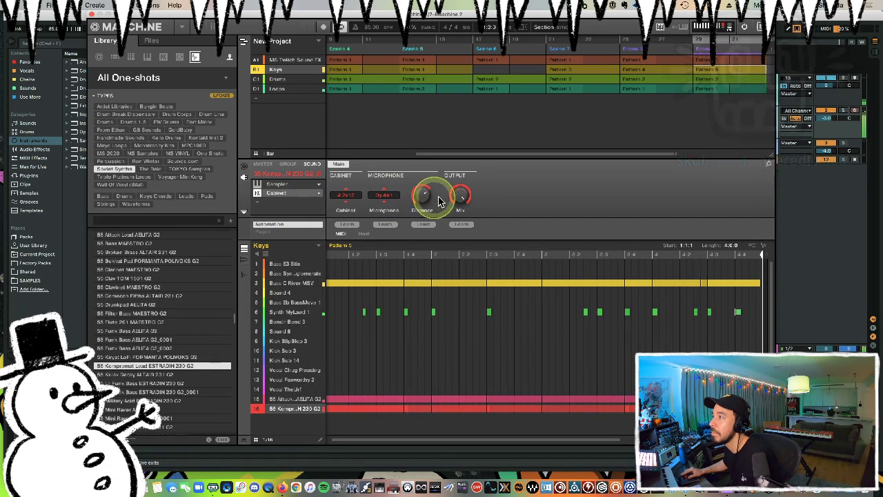
left_click_drag(422, 196, 422, 234)
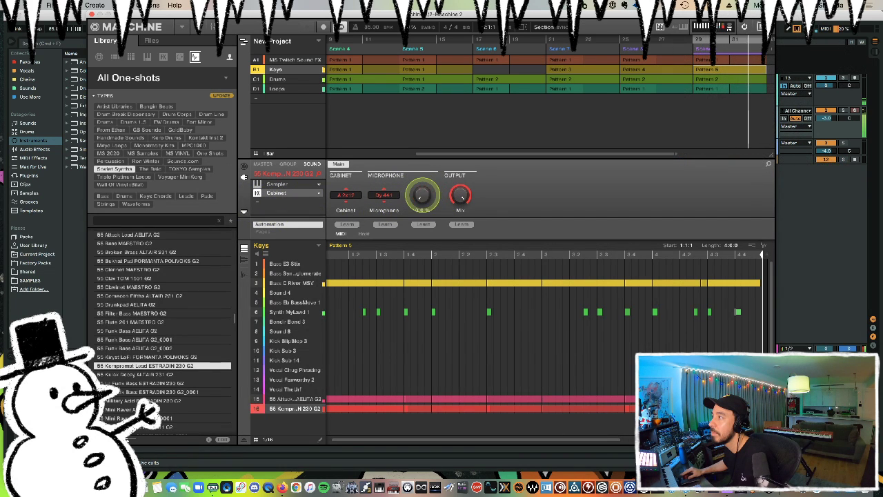
Add the Native Instruments Choral (VST) effect after the Kompromat Lead's Cabinet and show its plug-in window over the arrangement.
left_click(258, 202)
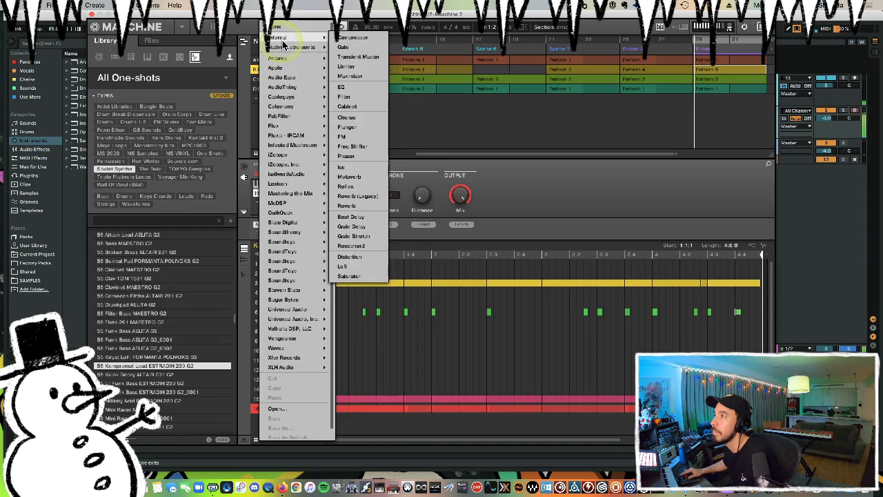
mouse_move(279, 36)
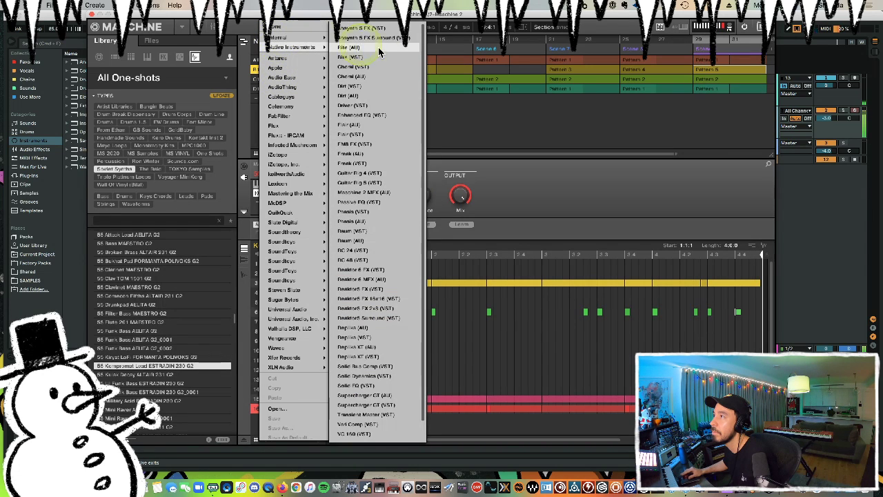
left_click(377, 67)
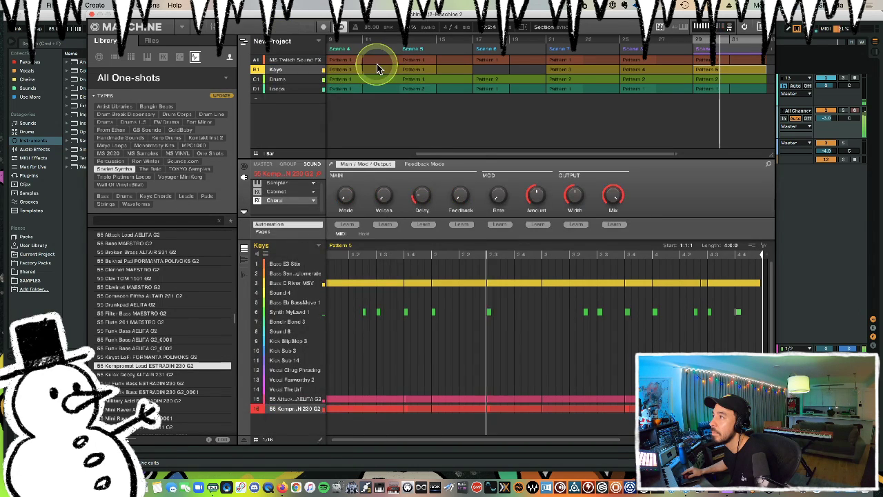
left_click(333, 165)
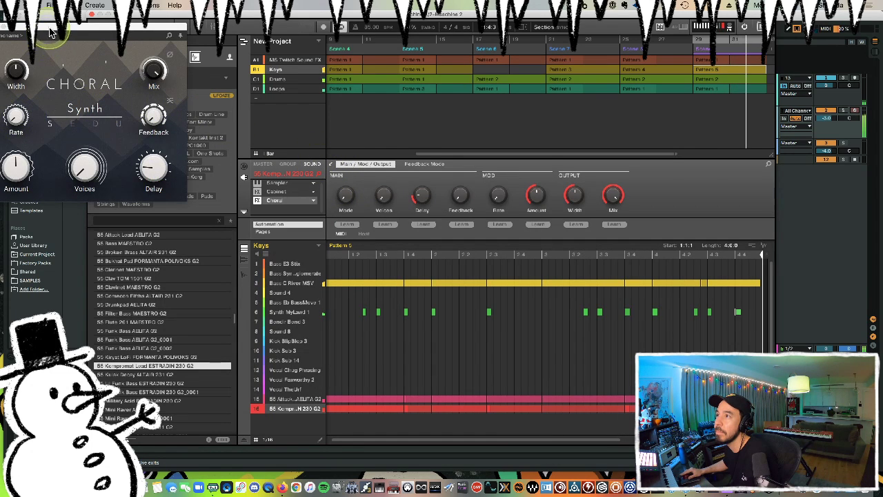
left_click_drag(46, 51, 360, 84)
Set Choral to Ensemble mode, raise its voices, set the width to about 97.5%, and close the plug-in window.
left_click(387, 159)
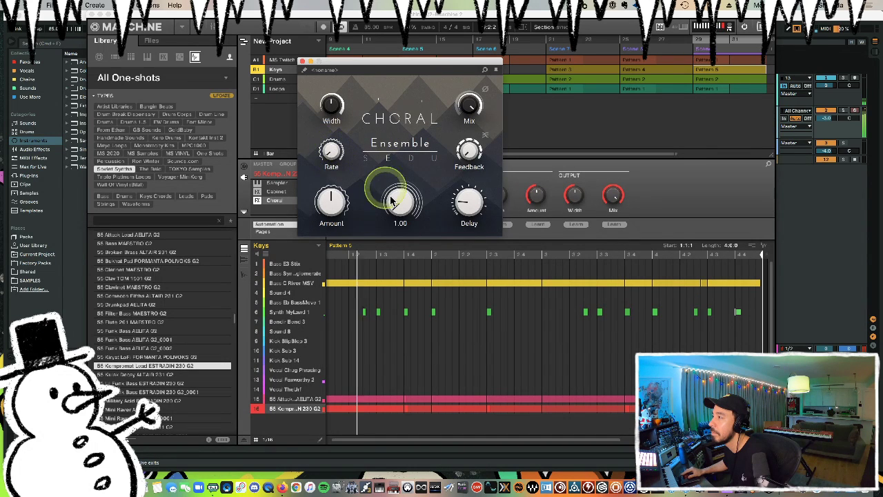
left_click_drag(397, 209, 398, 152)
left_click_drag(334, 106, 334, 43)
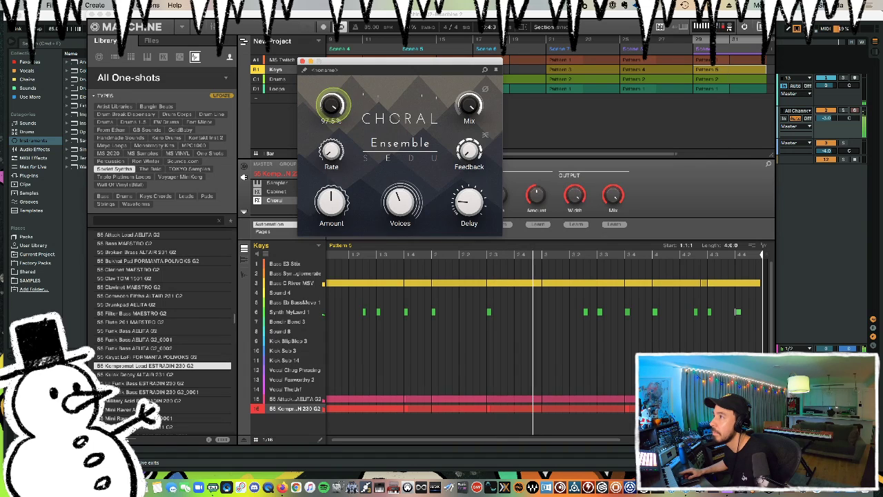
left_click(302, 64)
Set the microphone of the Kompromat Lead's Cabinet effect to Con 47.
left_click(291, 191)
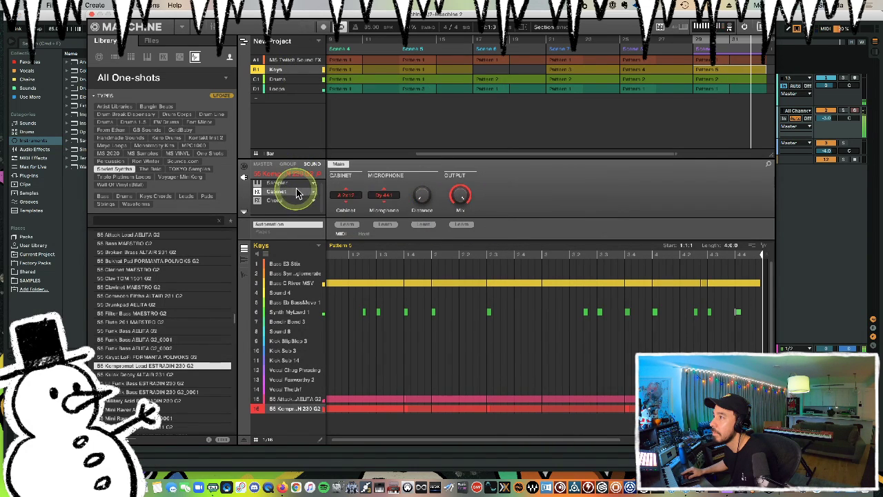
left_click_drag(378, 199, 384, 207)
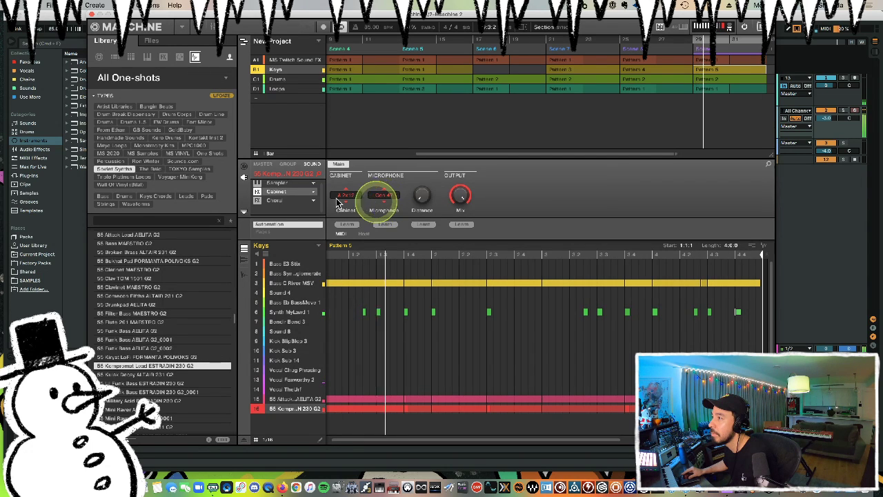
Add the Native Instruments Raum reverb after Choral on the Kompromat Lead and show its plug-in window.
left_click(263, 205)
left_click(257, 211)
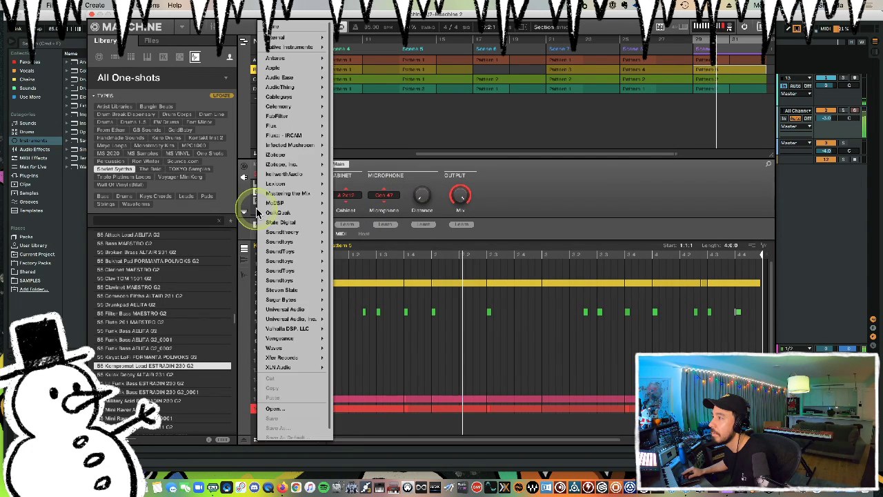
left_click(295, 329)
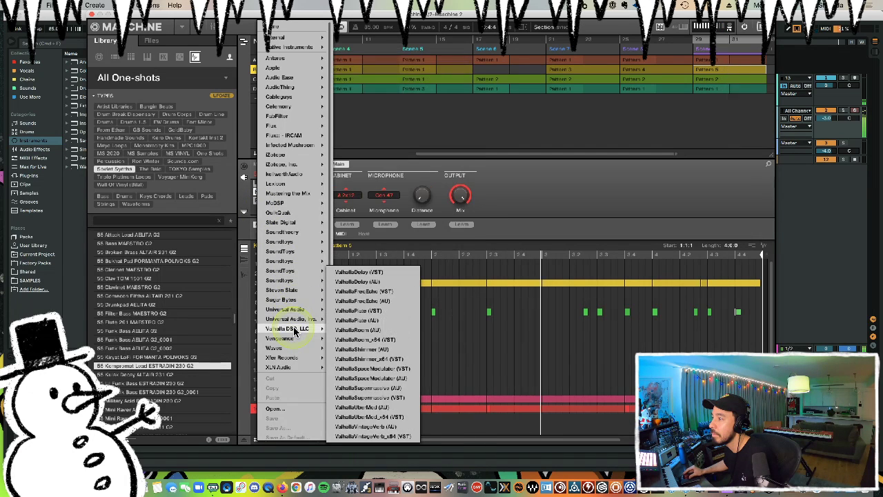
mouse_move(292, 47)
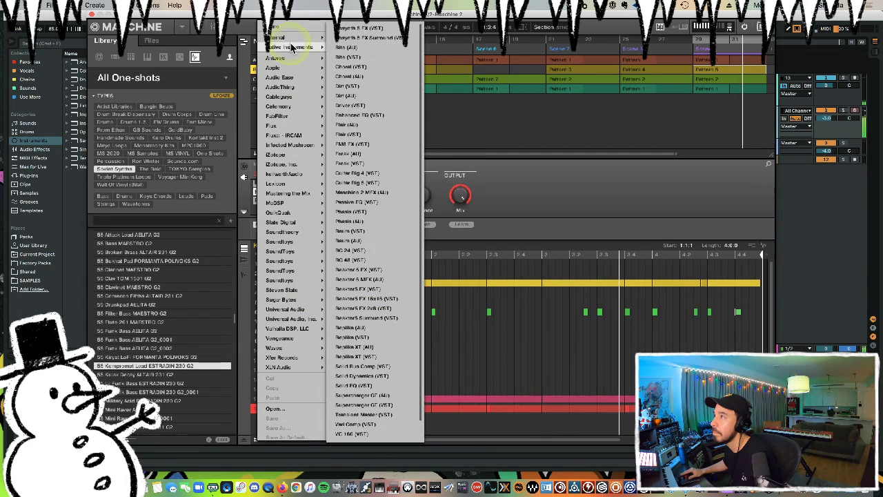
left_click(367, 237)
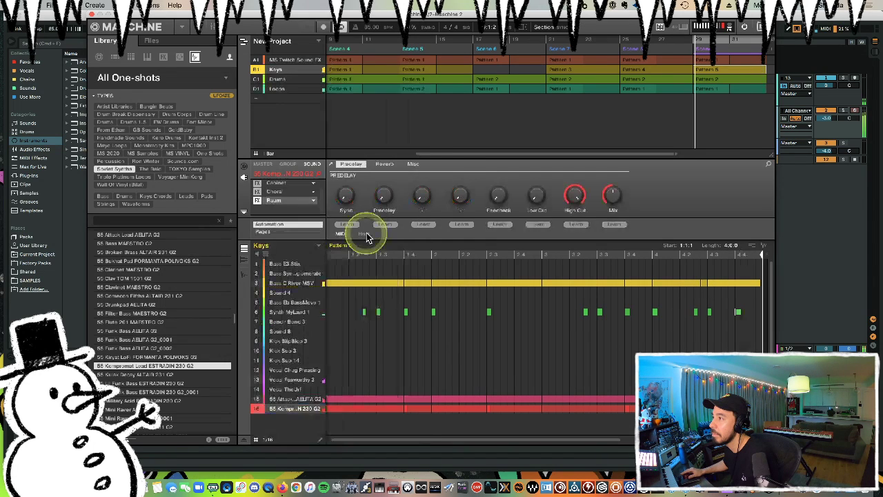
left_click(331, 163)
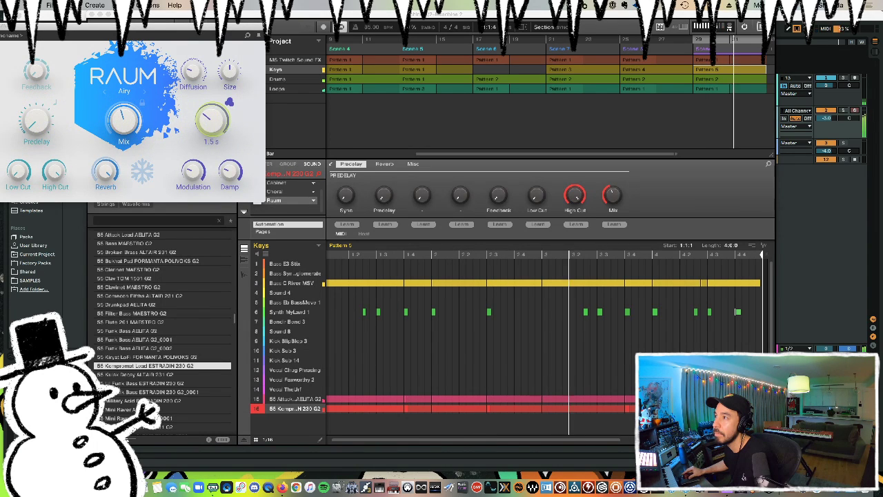
Reduce Raum's size, raise its mix, and turn its high cut off again after trying about 5.41 kHz.
mouse_move(229, 71)
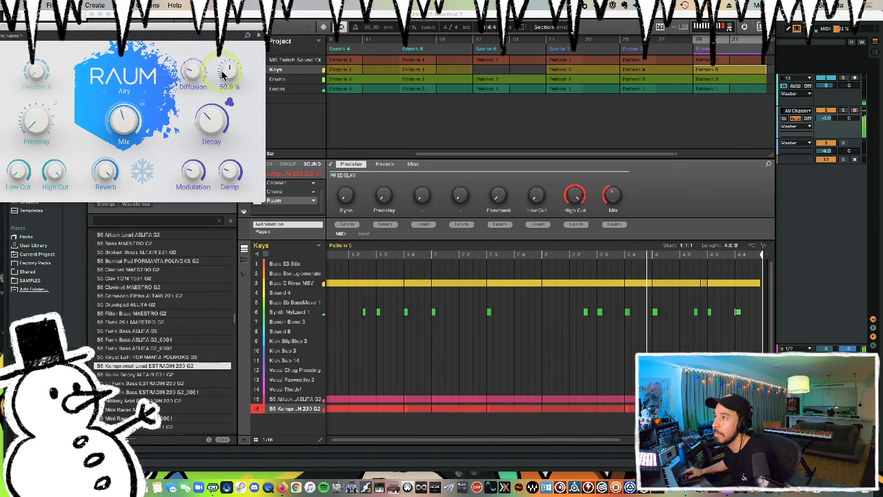
left_click_drag(226, 72, 227, 65)
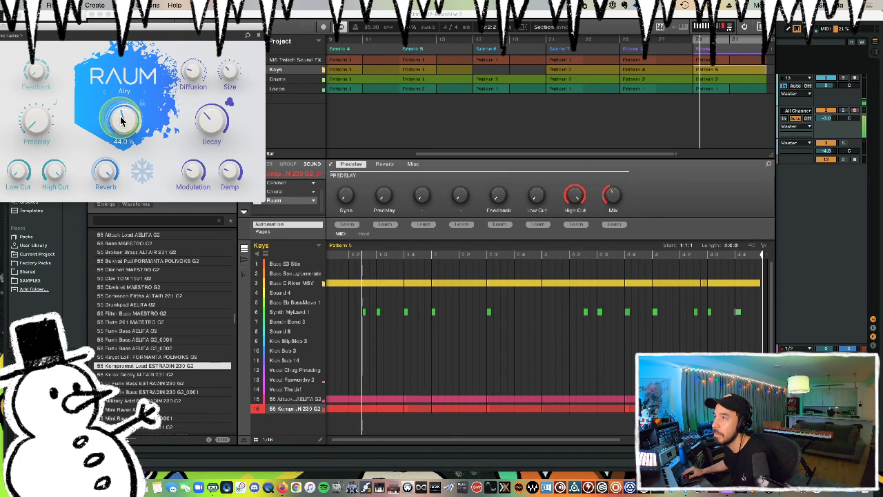
left_click_drag(120, 119, 120, 115)
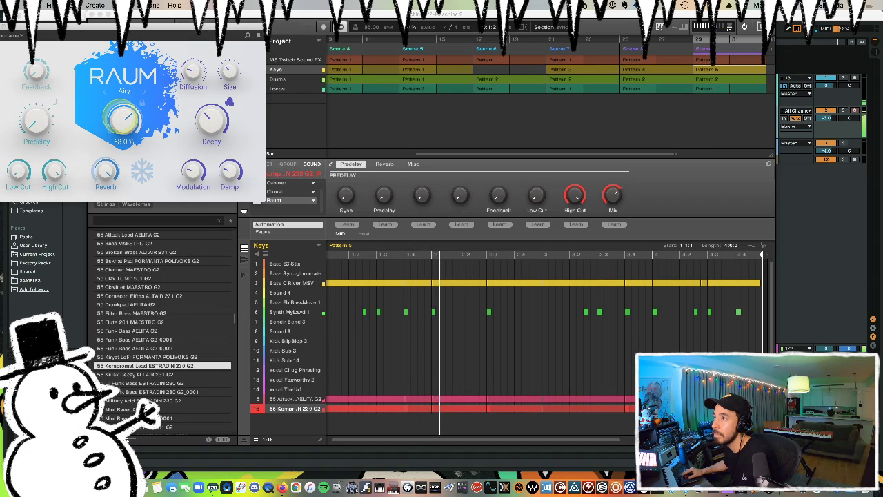
left_click_drag(123, 121, 123, 128)
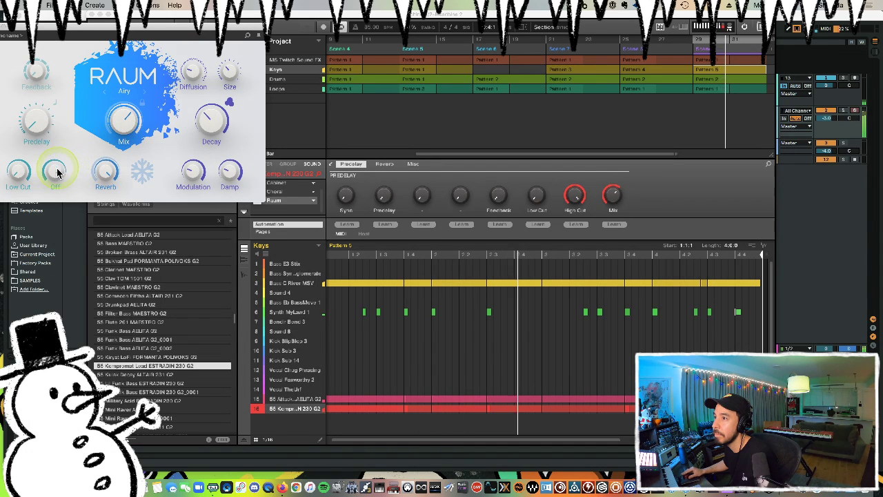
mouse_move(57, 170)
left_mouse_down()
mouse_move(57, 201)
mouse_move(55, 170)
left_mouse_up()
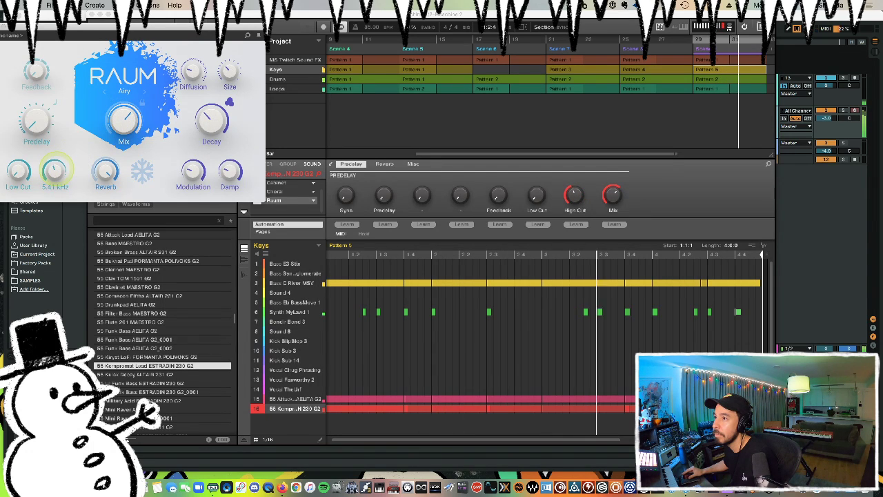
left_click(257, 211)
left_click_drag(56, 172, 55, 162)
Add Maschine's internal Filter after Raum on the Kompromat Lead, minimise its resonance and adjust its low-pass cutoff.
mouse_move(310, 46)
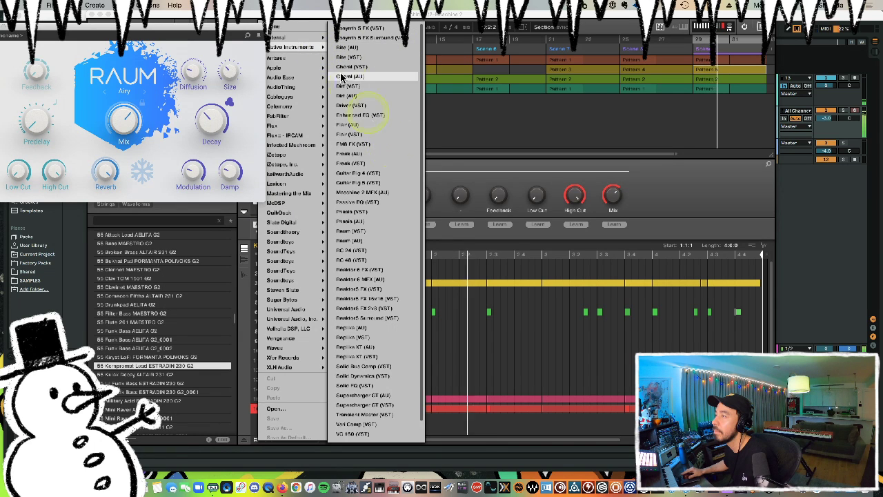
left_click(380, 95)
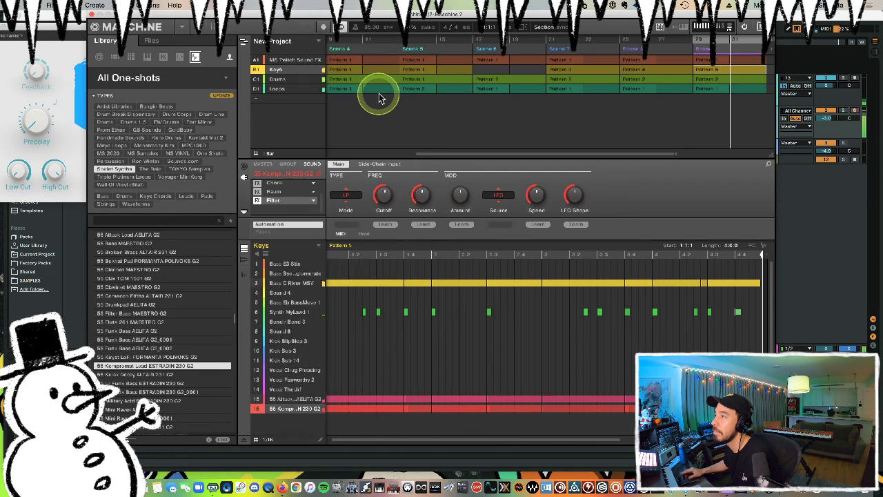
left_click_drag(419, 196, 421, 234)
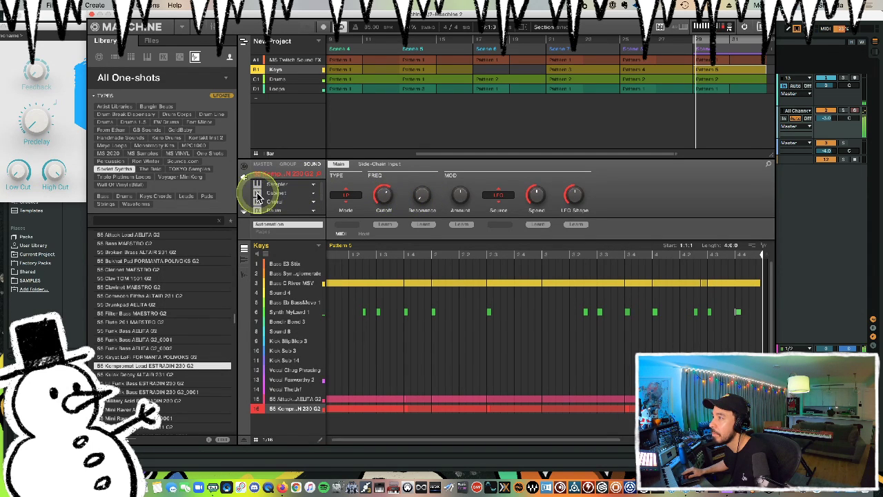
scroll(256, 192, "up", 2)
left_click_drag(381, 196, 382, 185)
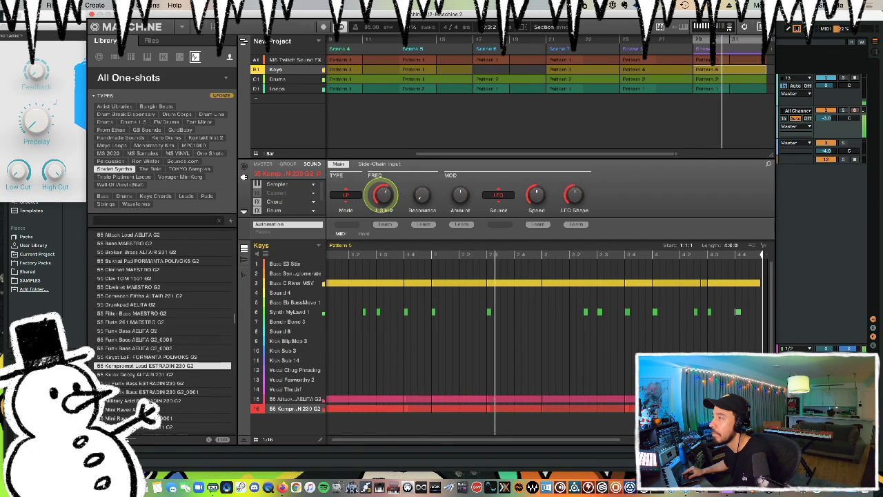
Adjust the mix of the Kompromat Lead's Cabinet and lower the mix of its Raum reverb.
left_click(286, 193)
left_click_drag(464, 199, 464, 208)
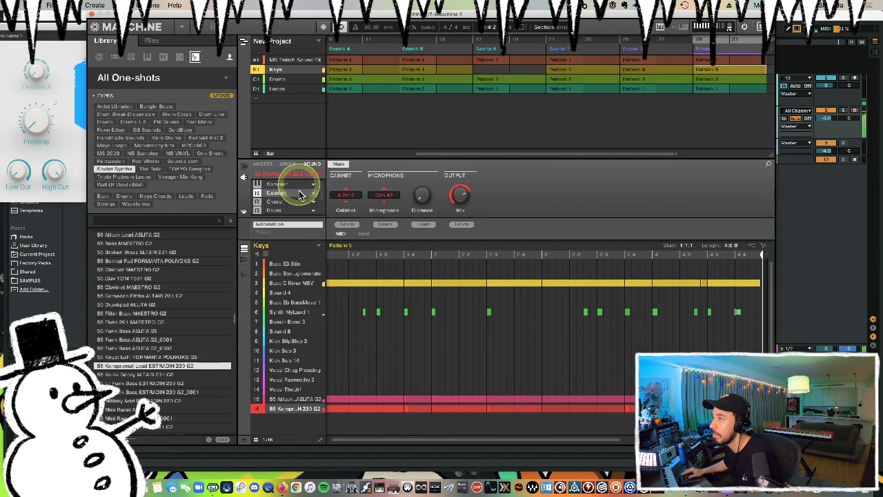
left_click(293, 210)
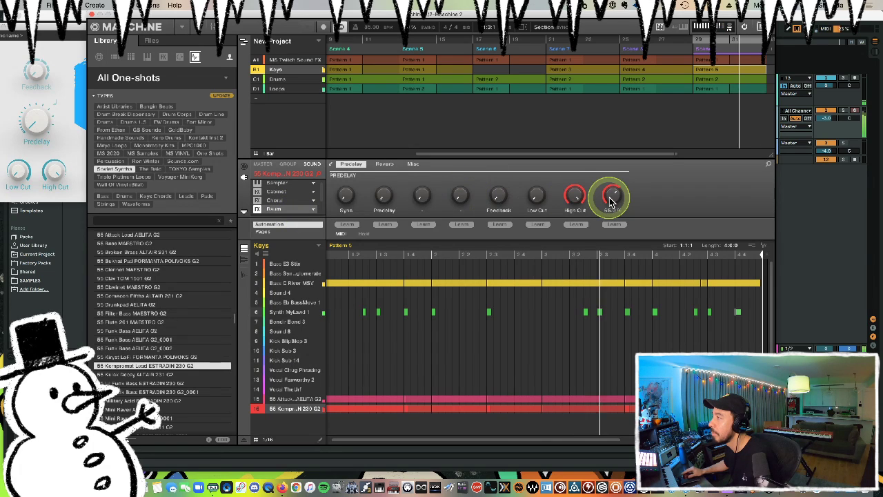
left_click_drag(610, 197, 609, 194)
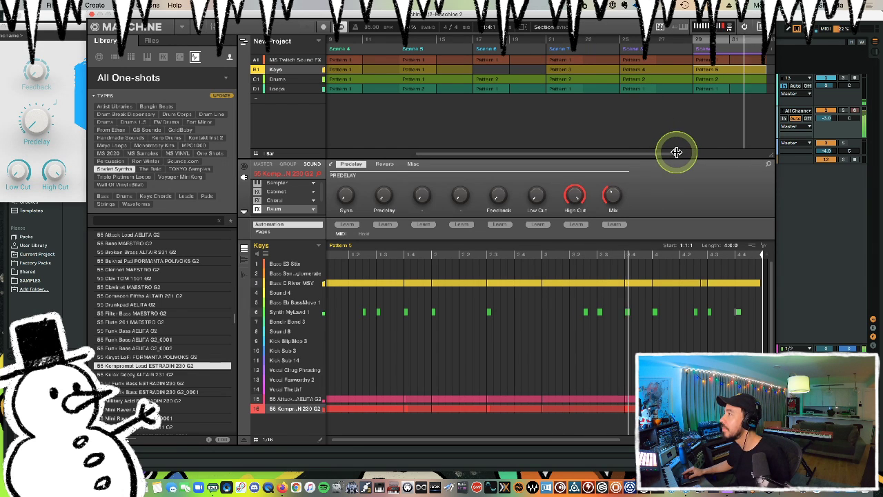
Duplicate Scene 9 within the arrangement so the section at bar 29 has its own copy of the Keys pattern.
left_click_drag(675, 149, 738, 154)
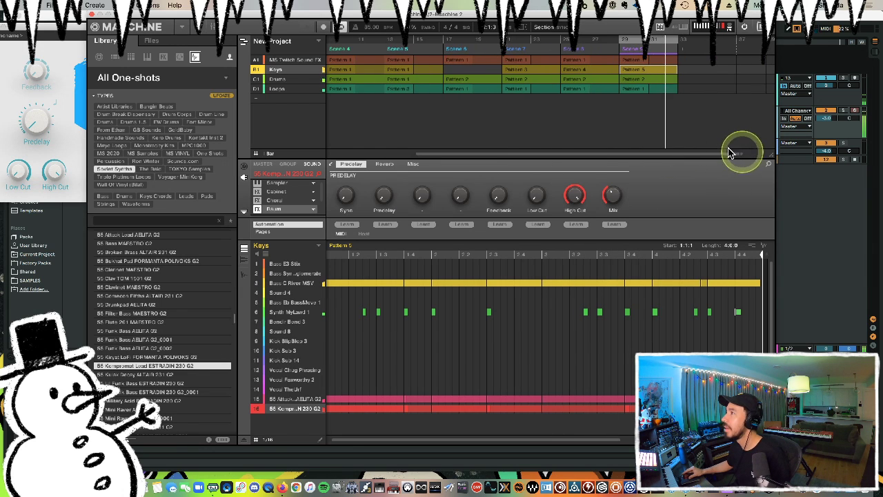
left_click(613, 42)
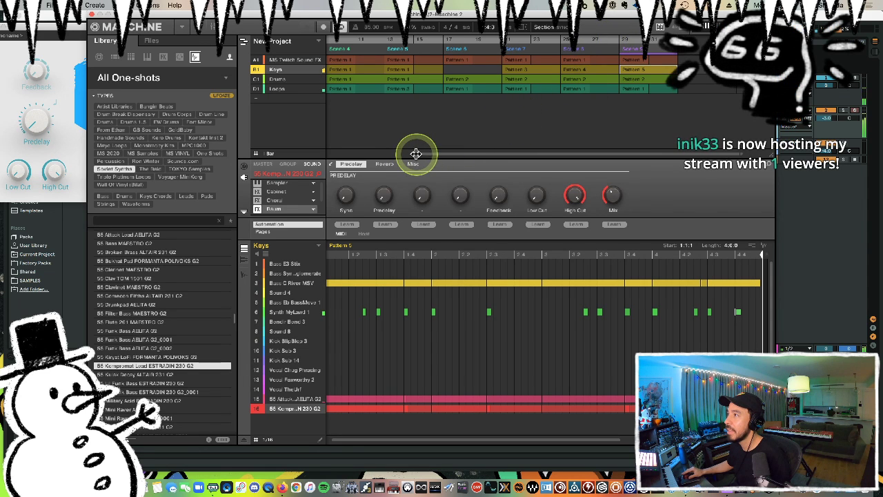
left_click_drag(416, 153, 307, 164)
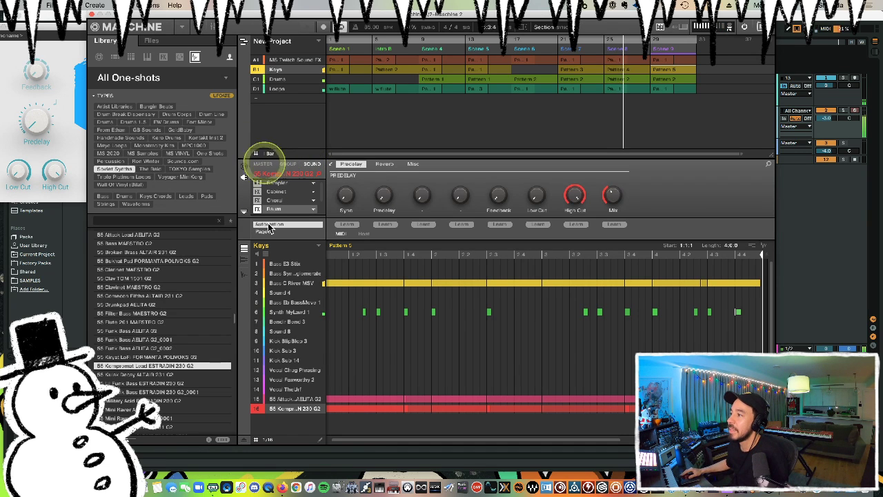
left_click(617, 70)
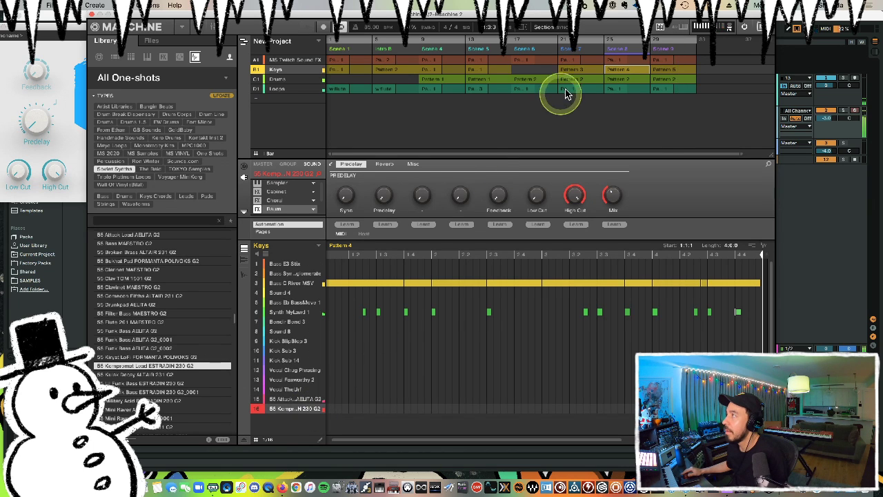
left_click(665, 59)
left_click(669, 55)
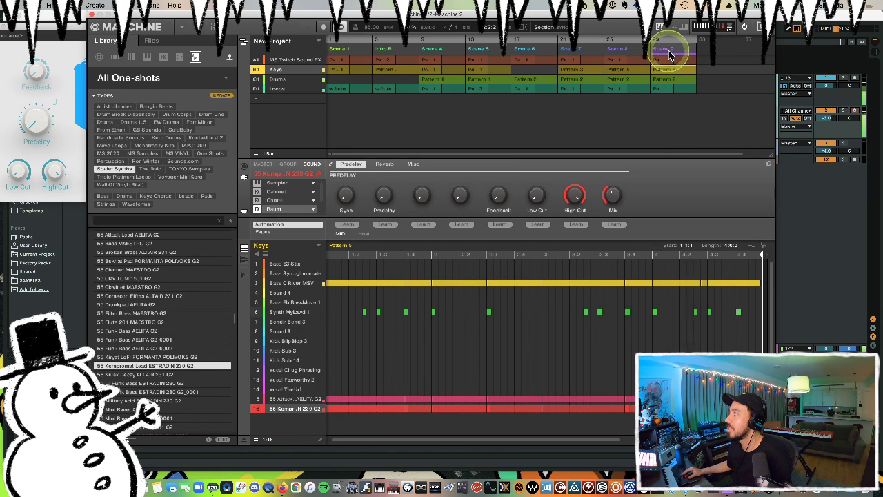
left_click(669, 40)
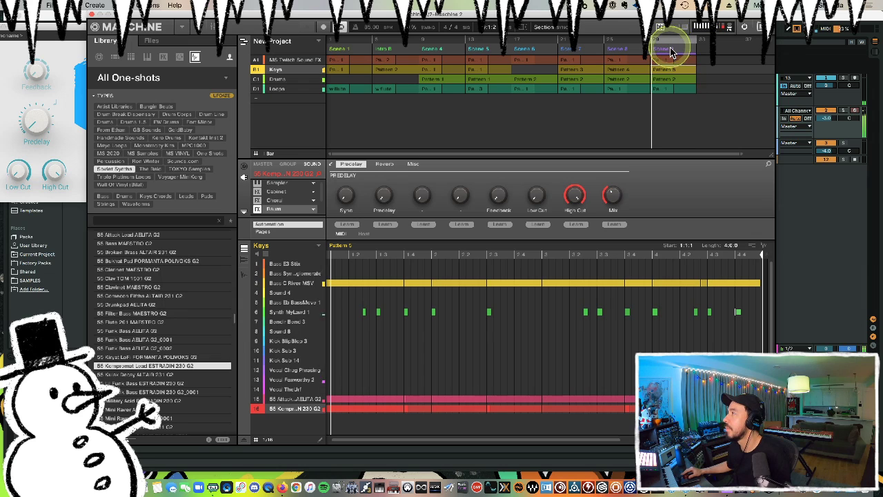
left_click_drag(671, 47, 681, 48)
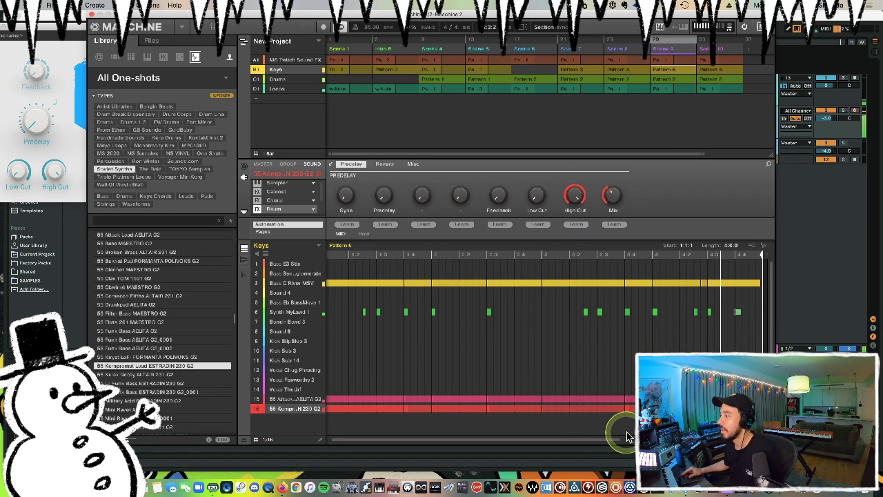
Delete the Kompromat Lead notes from Keys Pattern 6 at bar 29, and select the Scene 10 section at bar 33.
left_click_drag(619, 441, 318, 450)
key("Delete")
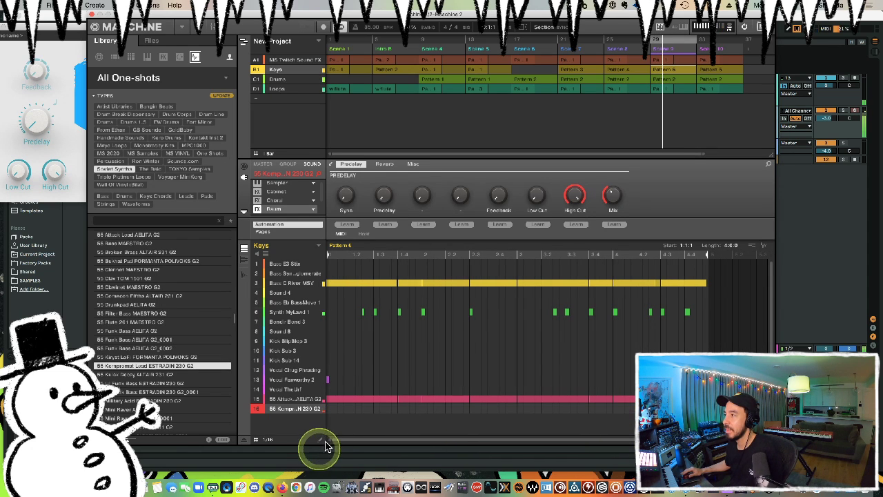
left_click(714, 57)
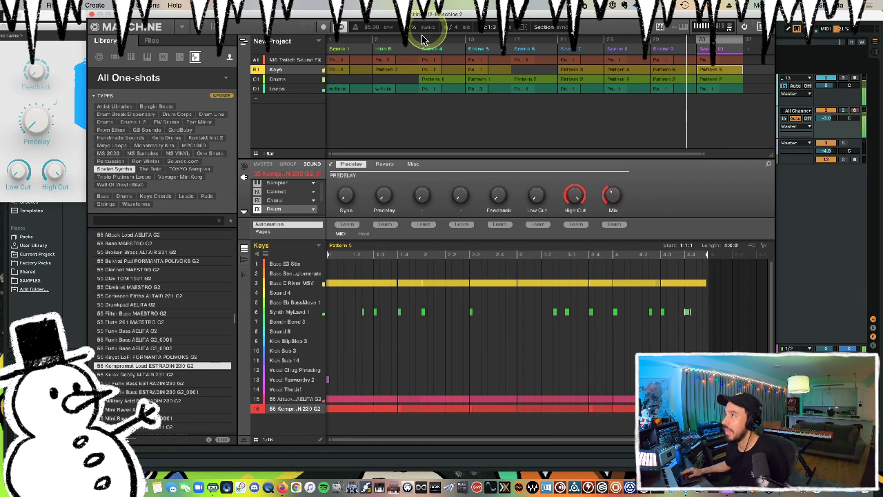
Add the ValhallaShimmer (AU) effect after the Sampler of OpenHH Jammore 2 in the Drums group.
left_click(280, 80)
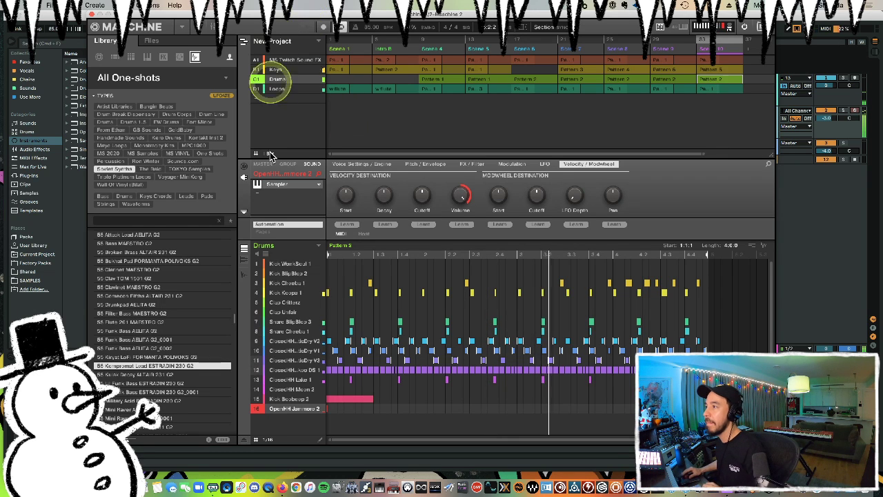
left_click(258, 193)
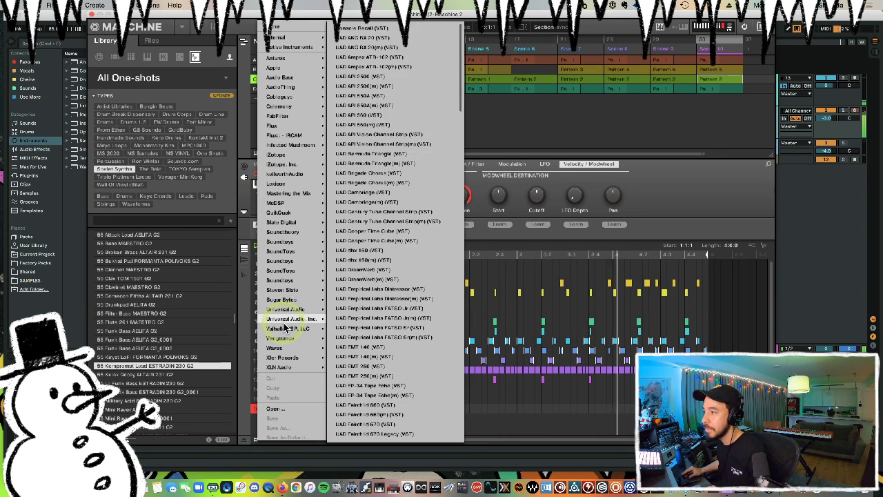
mouse_move(282, 328)
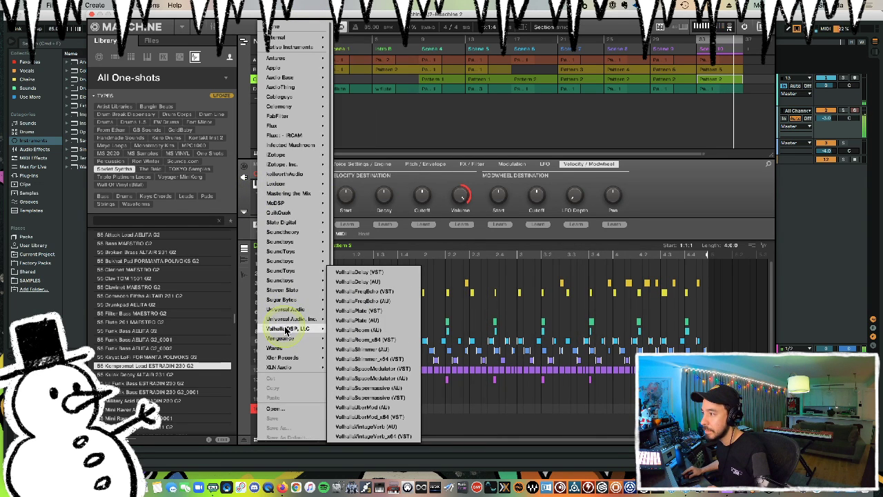
left_click(380, 350)
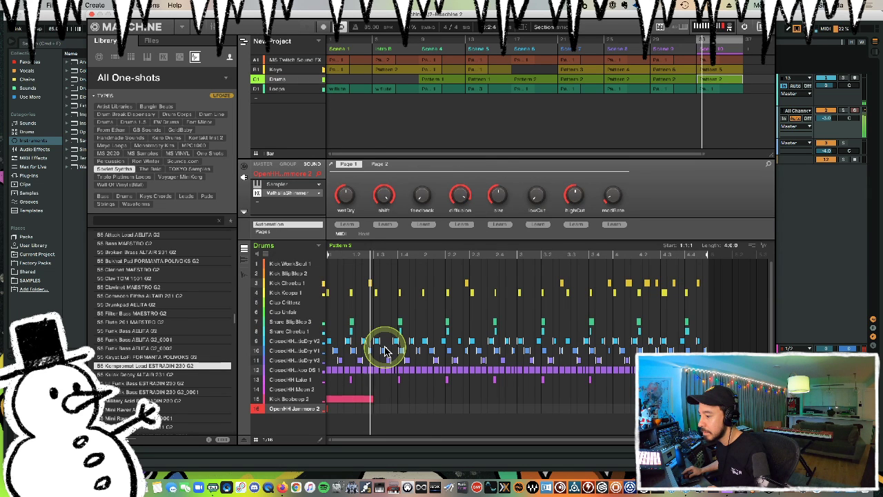
Replace ValhallaShimmer on OpenHH Jammore 2 with the ValhallaRoom (AU) reverb.
left_click(316, 192)
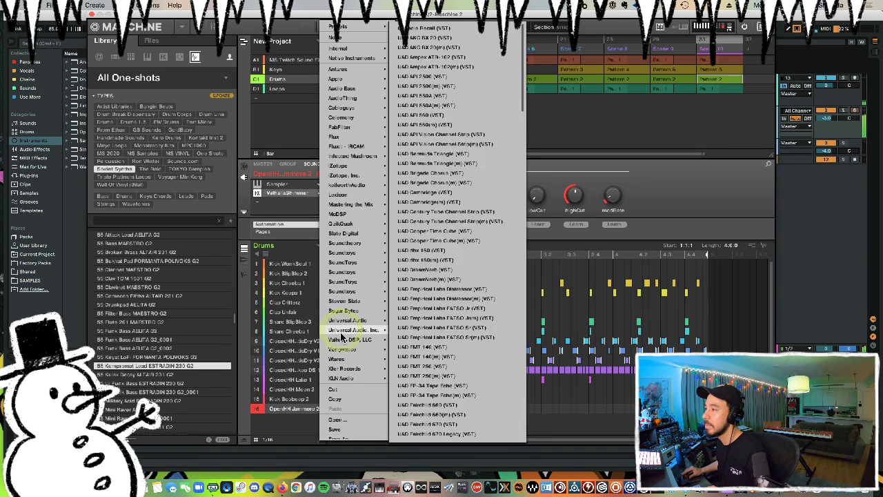
mouse_move(352, 329)
mouse_move(374, 339)
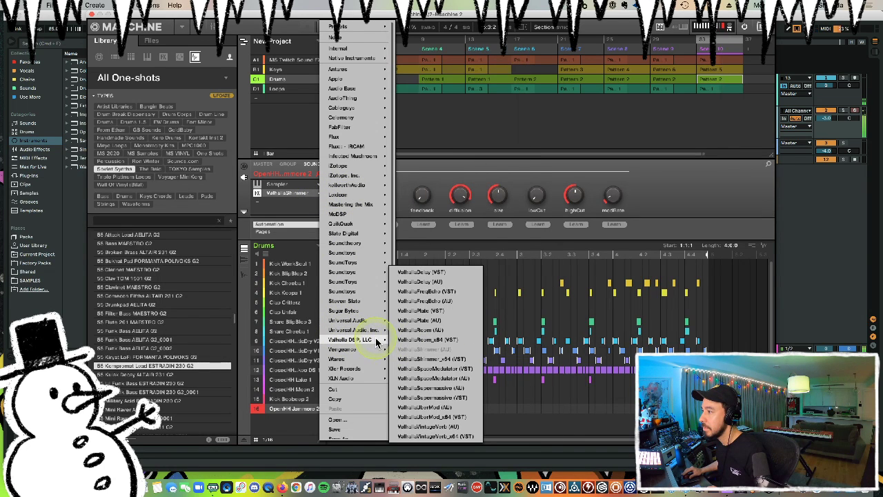
left_click(433, 331)
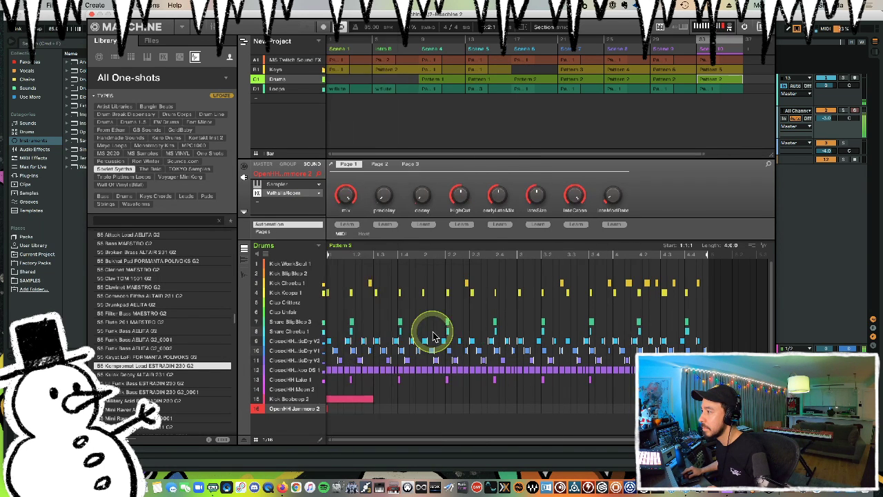
Show the ValhallaRoom plug-in window and set its high cut to 15000 Hz and its mix to about 43.8%.
left_click(331, 165)
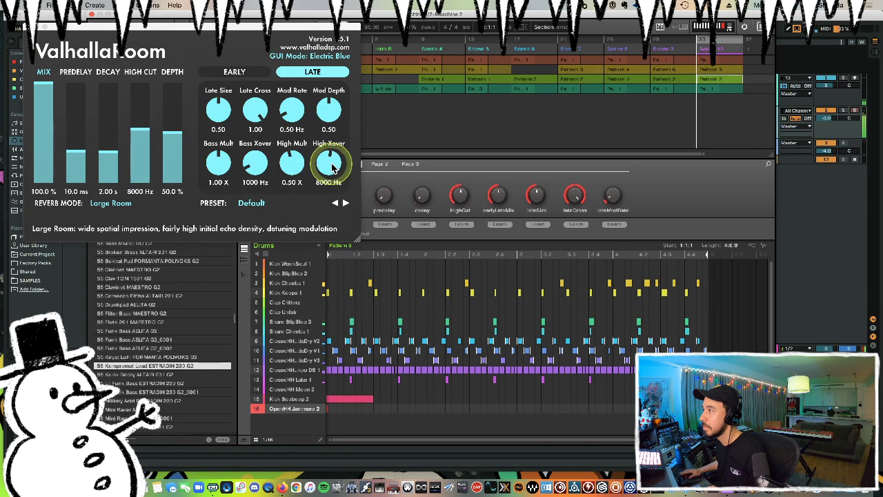
left_click_drag(139, 126, 134, 79)
left_click_drag(43, 89, 52, 142)
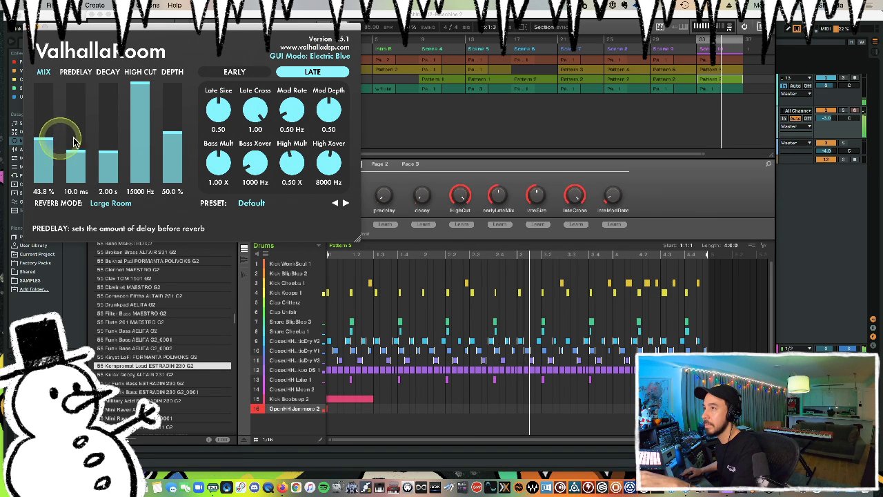
Set ValhallaRoom's decay to 3.84 s and its mix to 36.9%, and close the plug-in window.
mouse_move(108, 152)
left_mouse_down()
mouse_move(111, 134)
mouse_move(117, 149)
left_mouse_up()
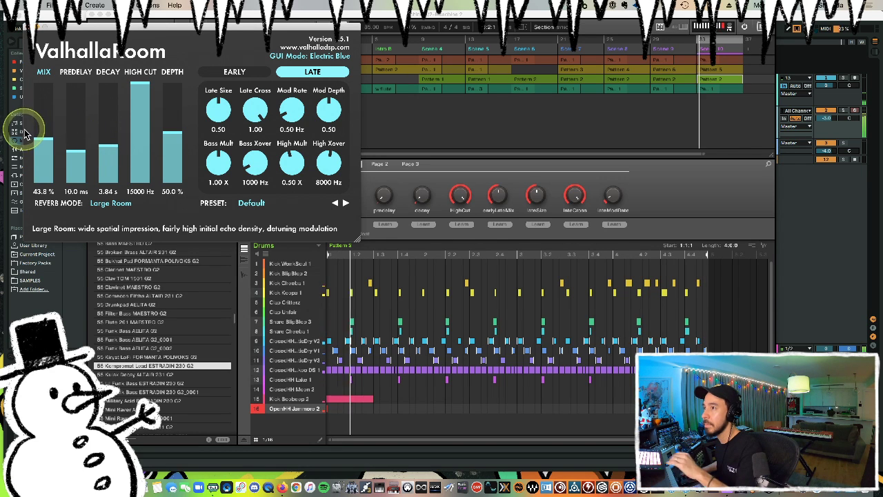
left_click_drag(40, 142, 39, 150)
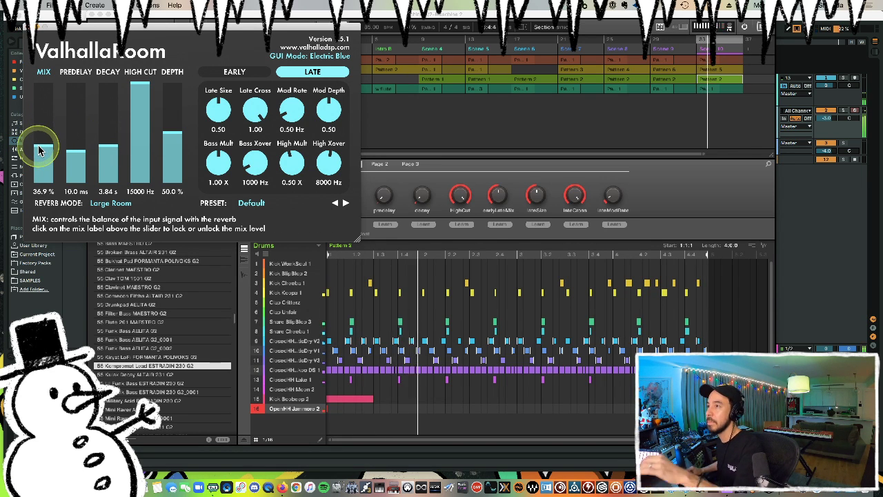
left_click(15, 19)
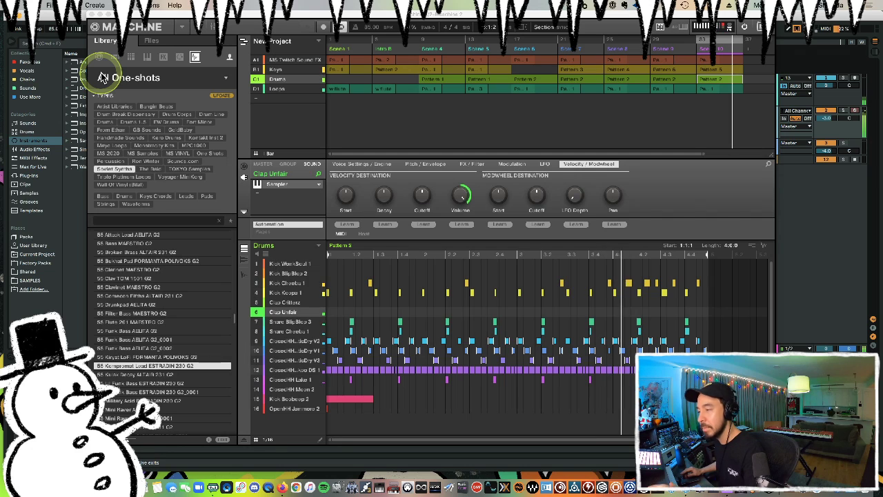
left_click(102, 77)
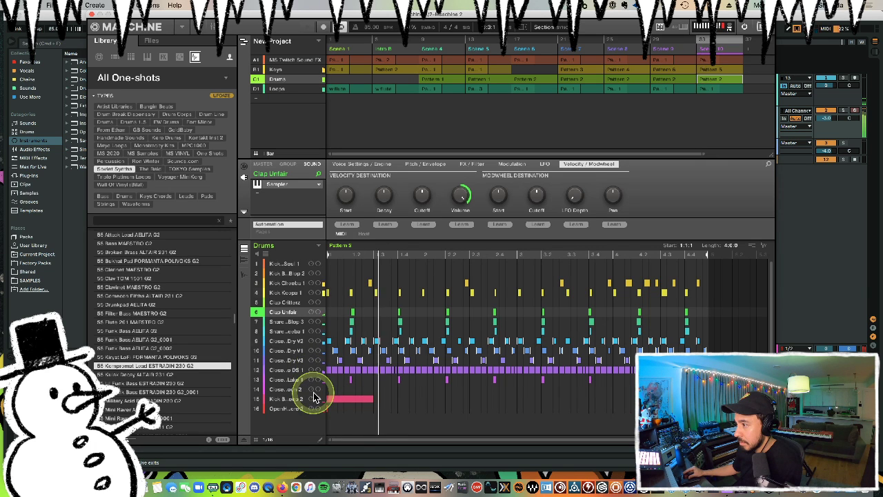
Switch to the Keys group, close the Raum plug-in window and select the Bass C River MSV sound.
left_click(279, 60)
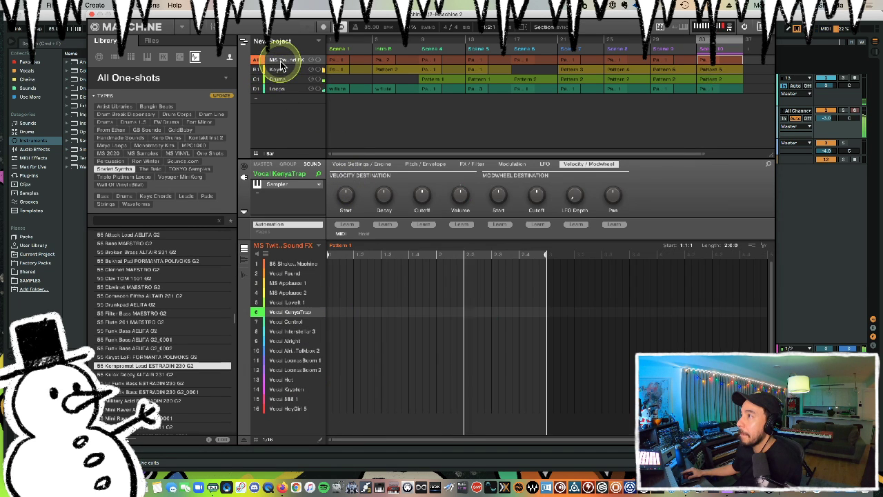
left_click(280, 70)
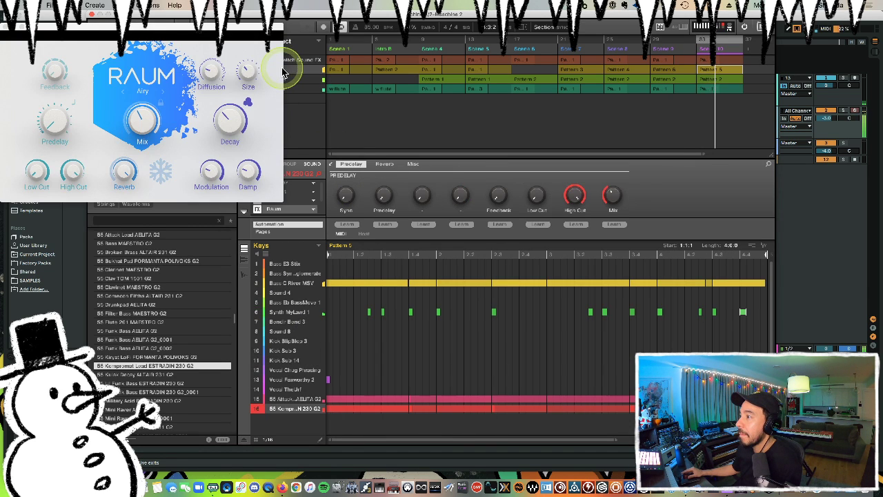
left_click(4, 27)
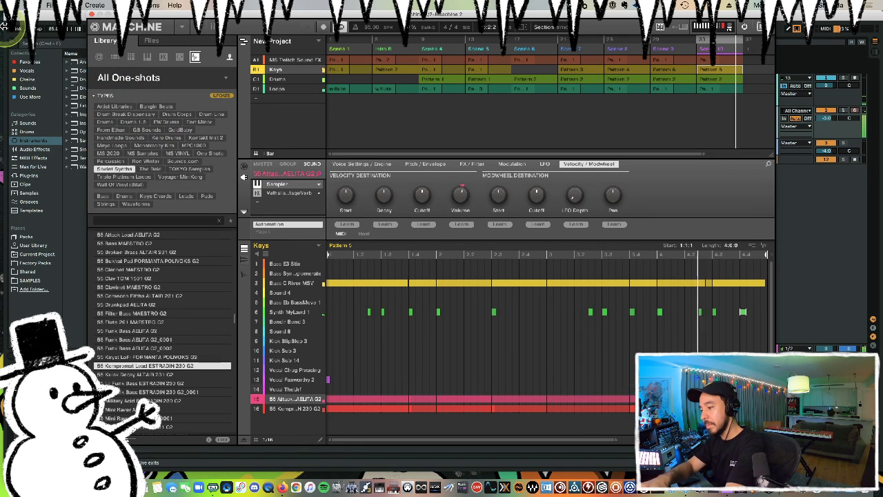
key("Up")
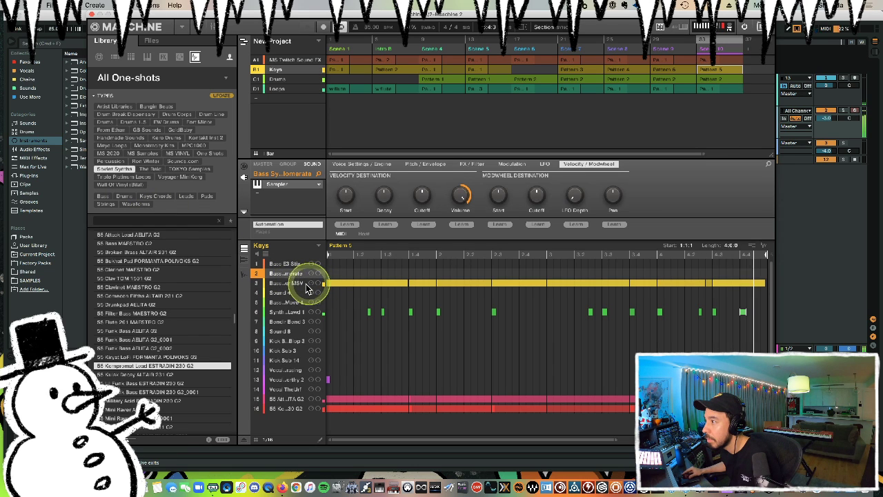
left_click(306, 284)
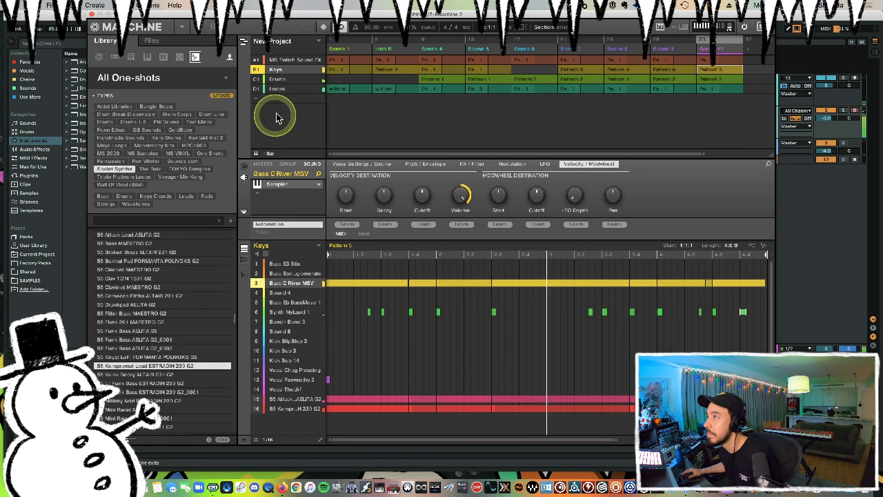
Add the Wind[108] A Orient loop to Pattern 1 of the Loops group and show its Audio playback settings.
left_click(282, 89)
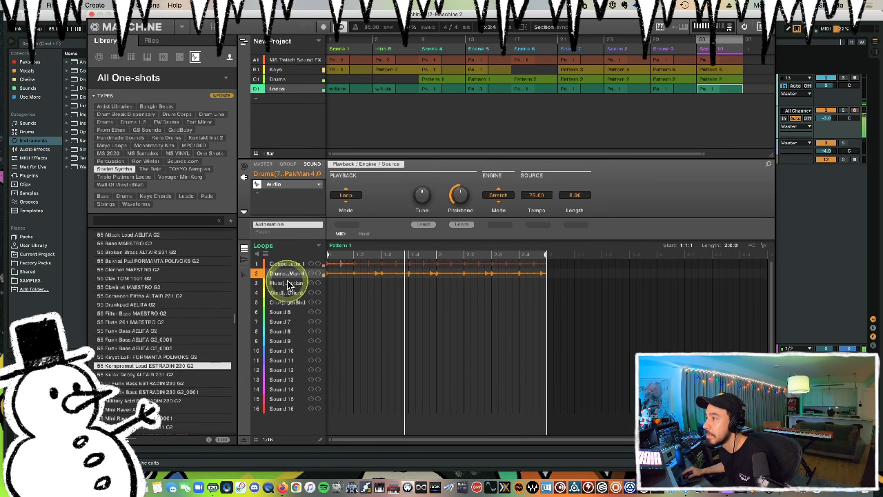
left_click(328, 303)
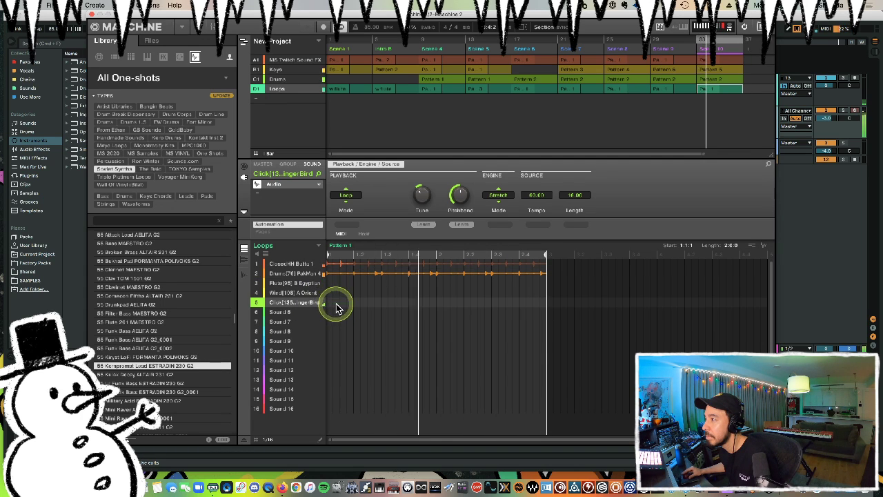
left_click(337, 296)
mouse_move(320, 294)
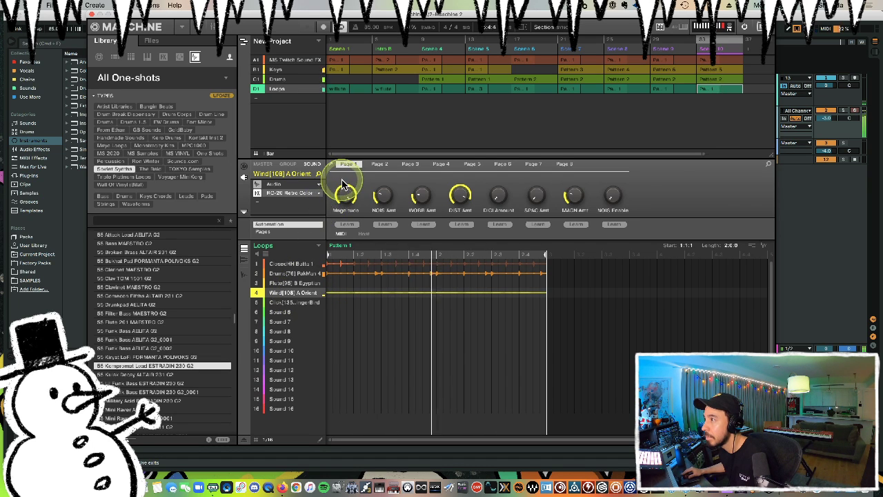
left_click(295, 184)
mouse_move(422, 198)
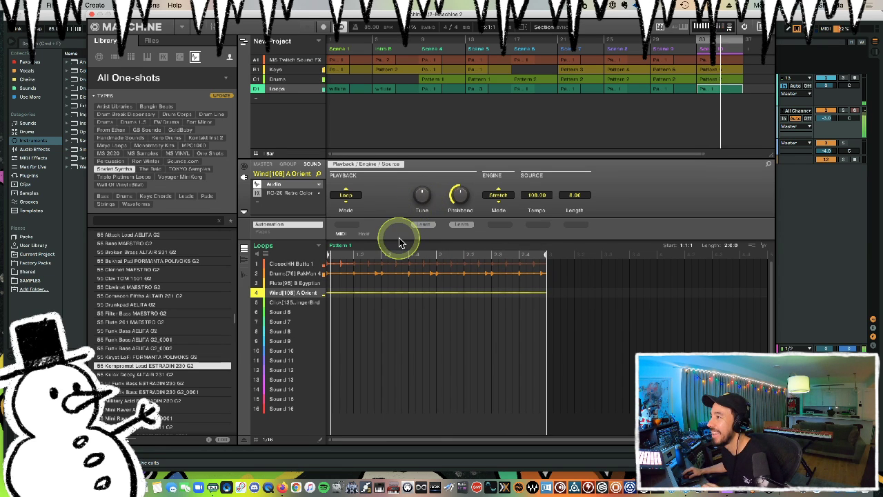
Try the Flute[95] B Egyptian loop in Pattern 1 of the Loops group.
key("Up")
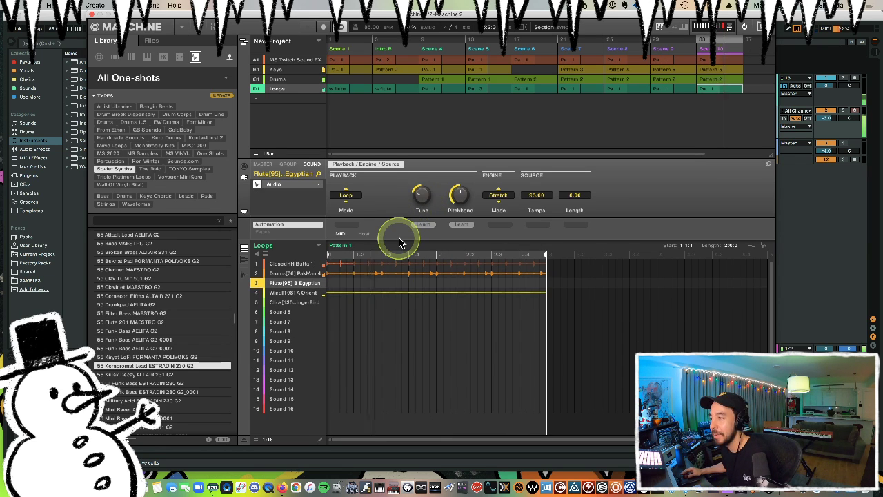
double_click(380, 283)
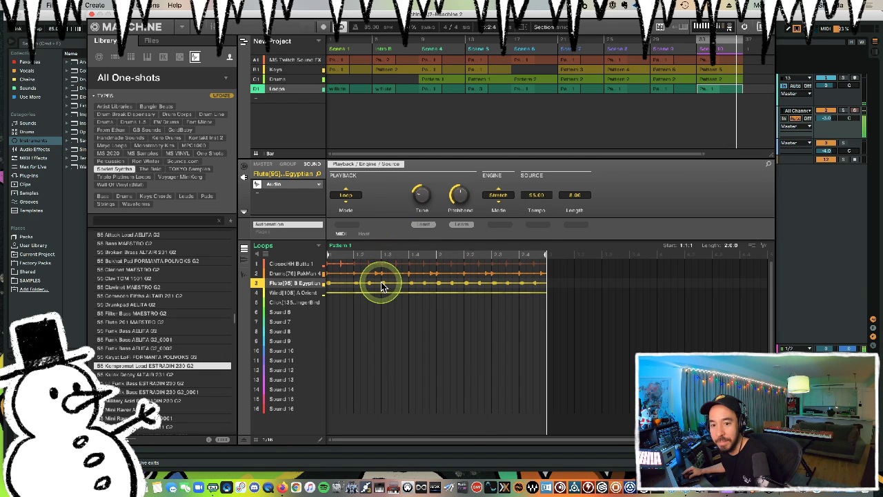
double_click(381, 282)
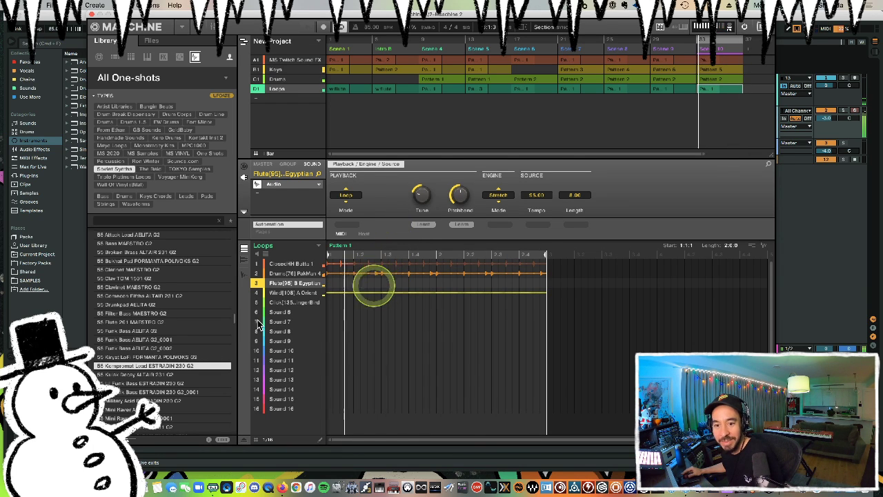
key("super+alt+p")
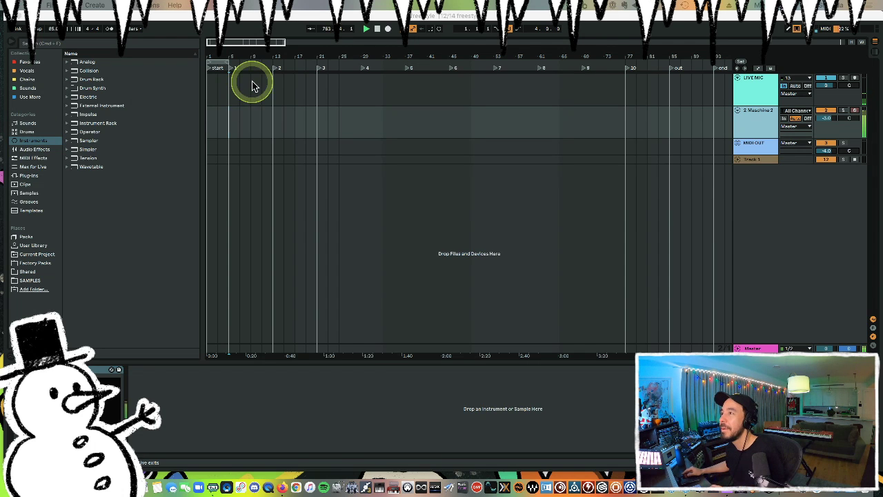
key("super+alt+p")
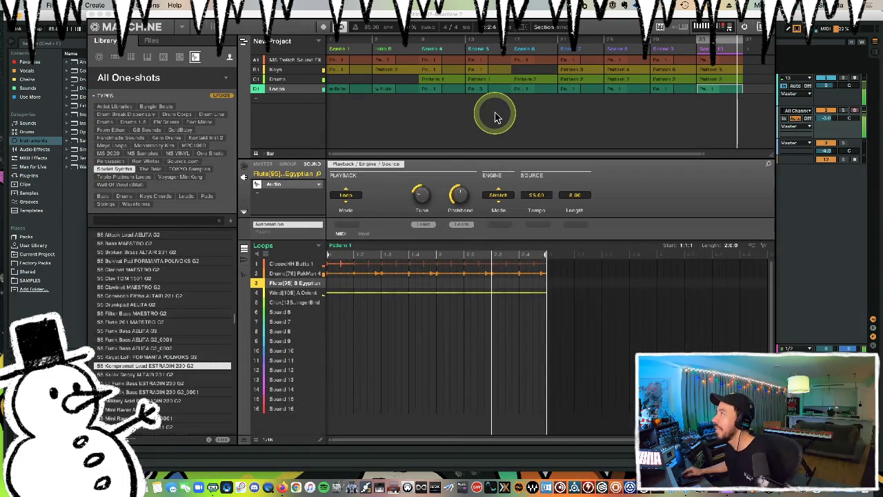
Lengthen the Scene 10 section to end at bar 41 and place a copy of it directly after.
left_click(742, 49)
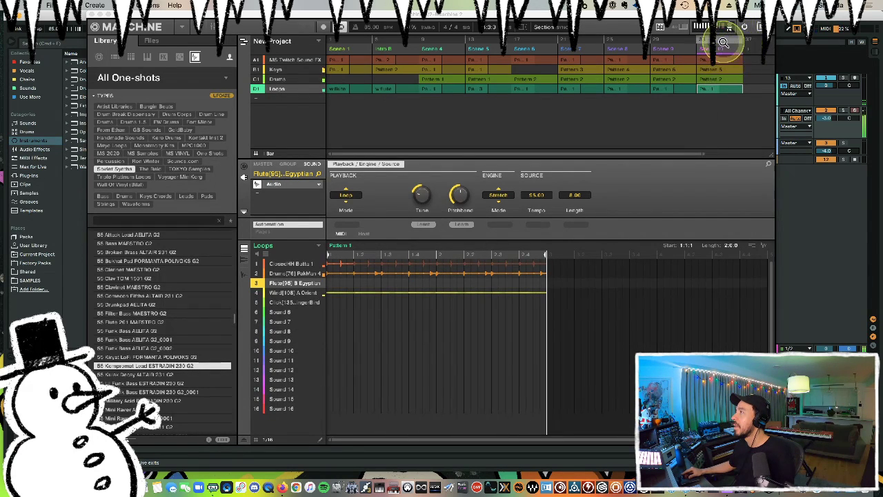
left_click_drag(704, 152, 784, 154)
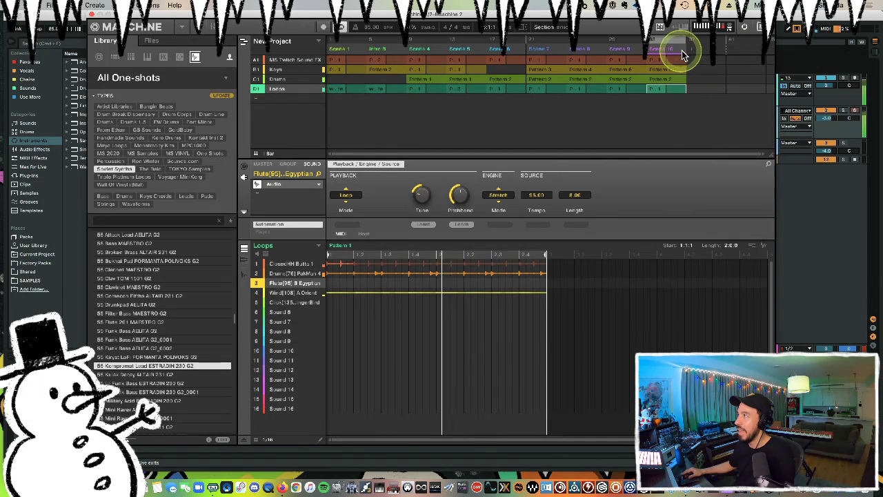
left_click_drag(686, 53, 730, 54)
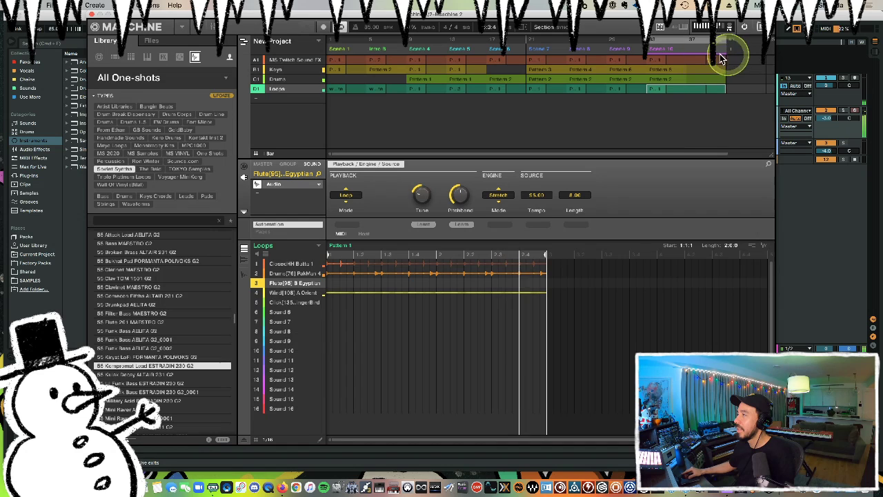
left_click_drag(648, 55, 716, 50)
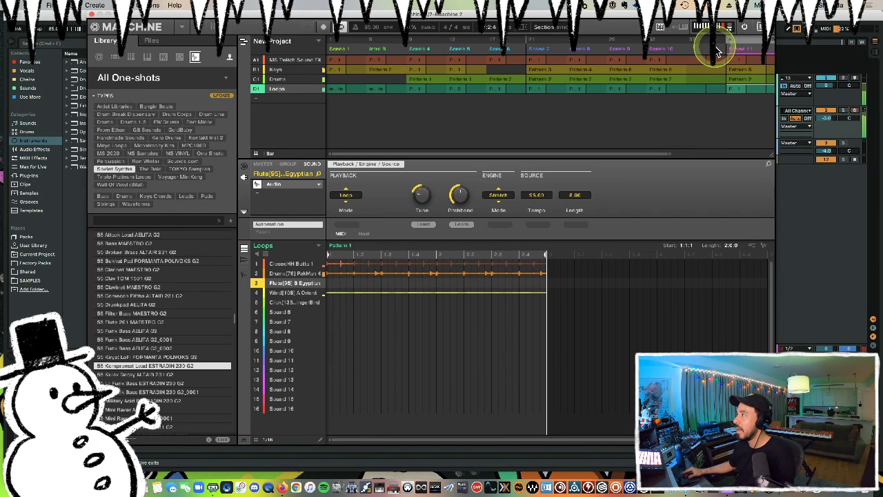
Make the Scene 11 section at bar 41 unique.
left_click_drag(669, 152, 780, 150)
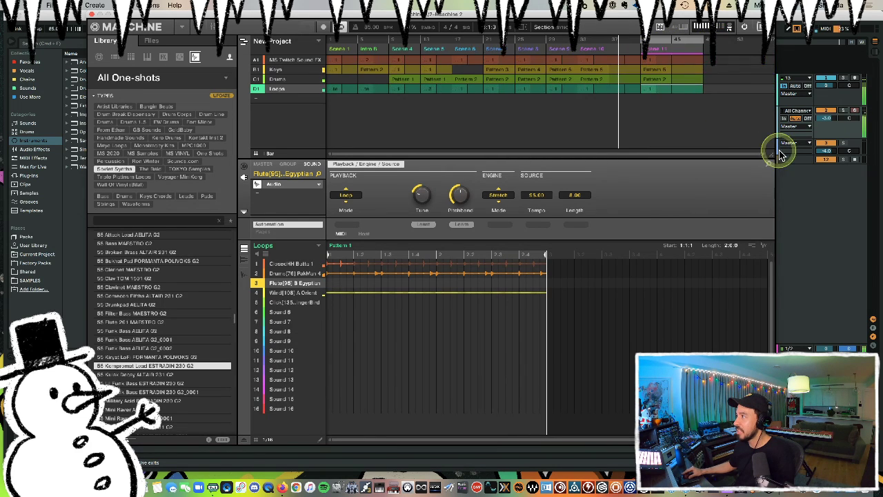
right_click(671, 53)
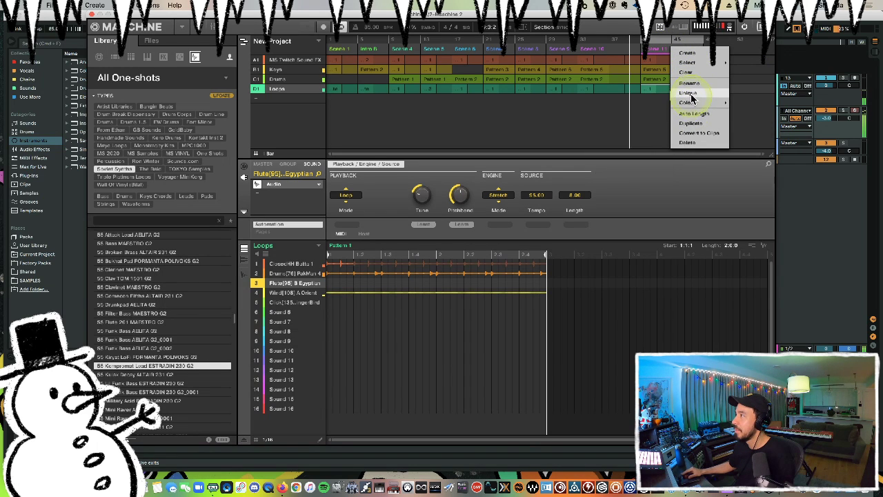
left_click(689, 94)
Delete the Attack Lead AELITA and Bass C River MSV notes from Keys Pattern 7 in Scene 11.
left_click(667, 70)
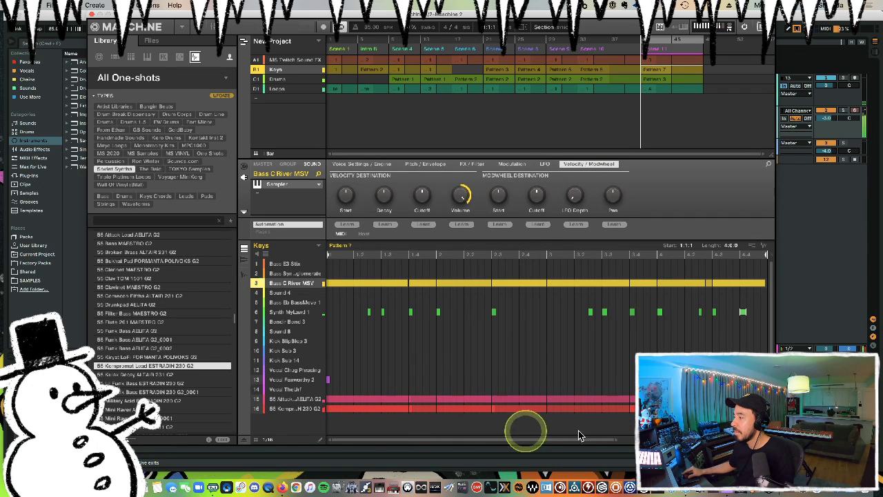
left_click_drag(614, 439, 712, 438)
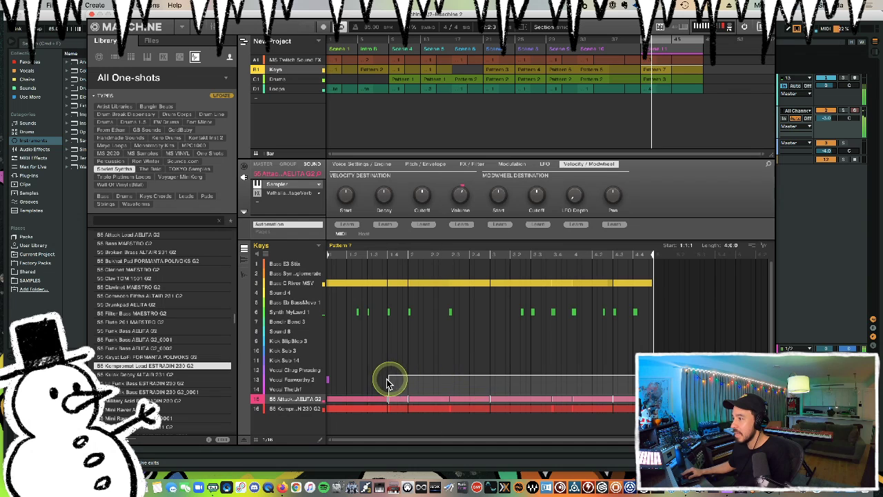
left_click(383, 398)
left_click_drag(688, 286, 348, 271)
key("Delete")
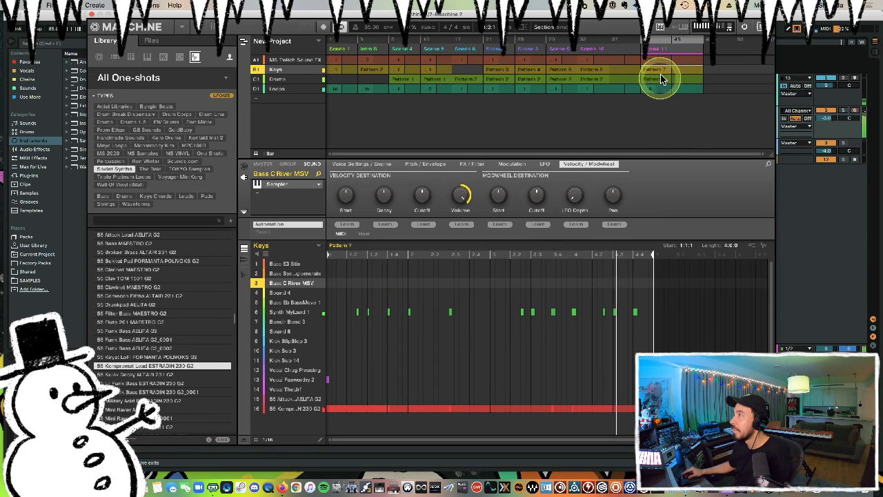
Duplicate the Scene 11 section directly after itself and make the copy unique.
left_click_drag(670, 49, 690, 57)
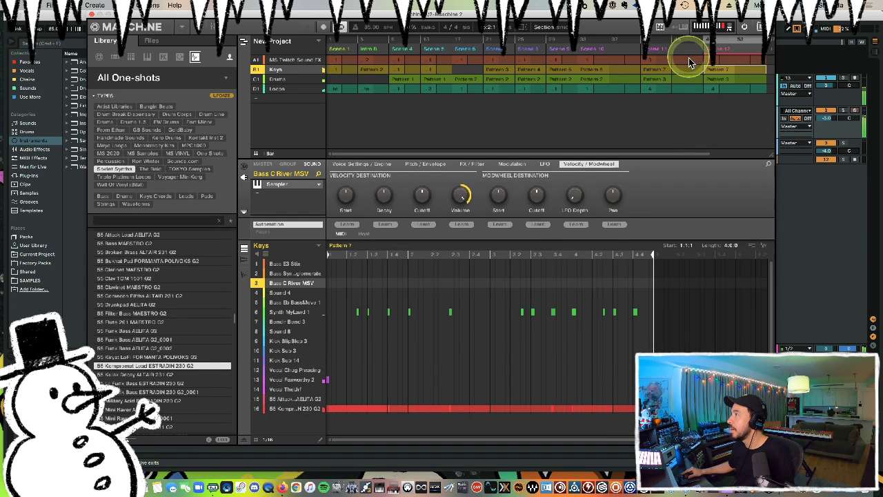
right_click(715, 55)
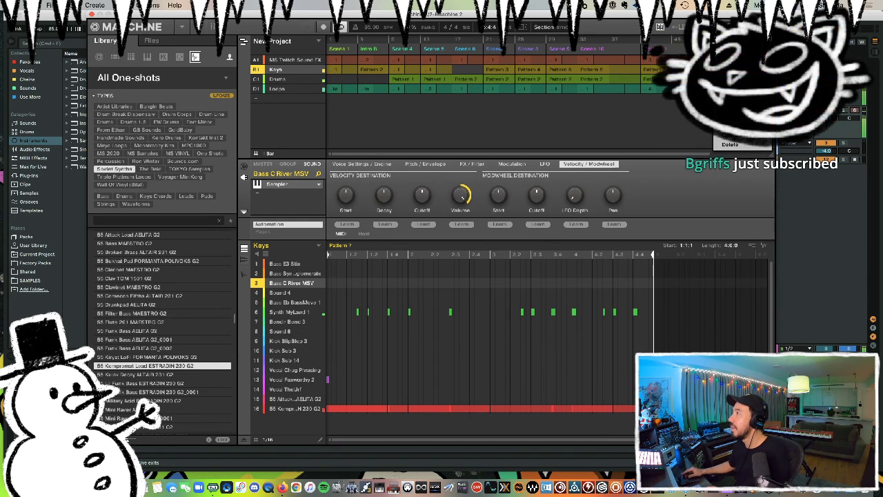
left_click(724, 103)
Open Drums Pattern 4 in the new scene and select the closed hi-hat notes of sound 12.
left_click(694, 78)
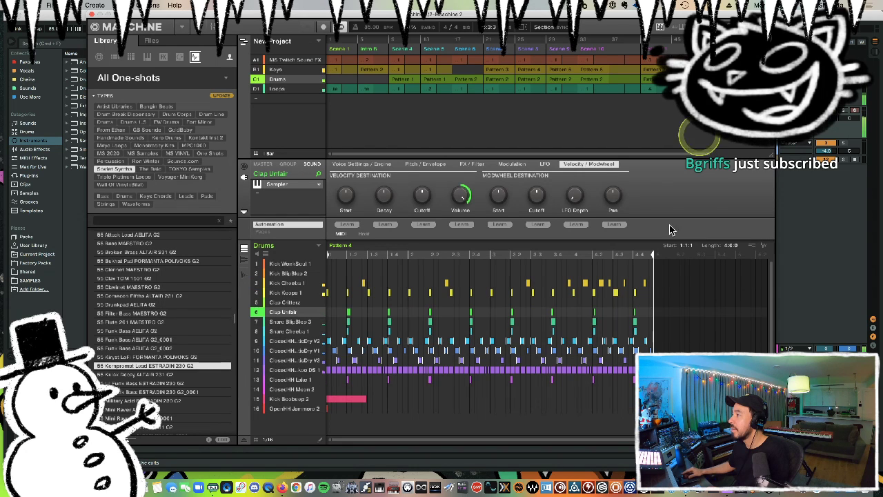
left_click(670, 335)
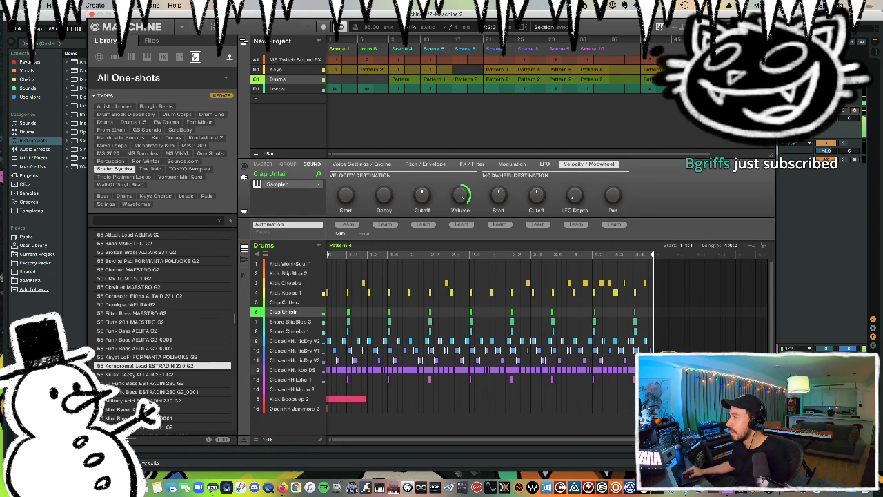
left_click(328, 376)
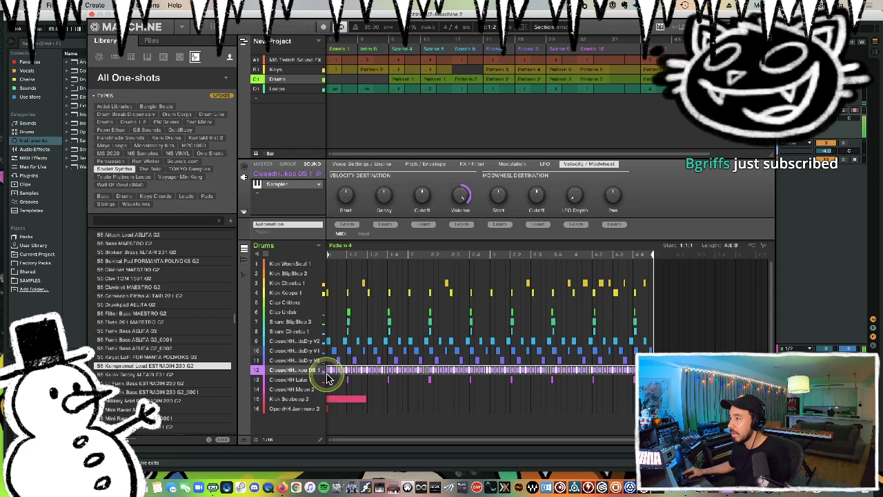
Clear the closed hi-hat notes in row 12 and the OpenHH Jammore 2 note from Drums Pattern 4.
left_click(322, 408)
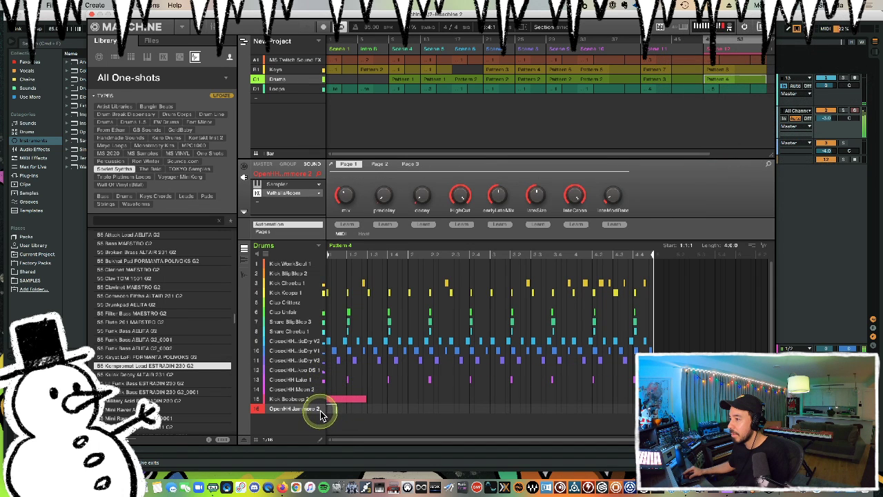
left_click(455, 394)
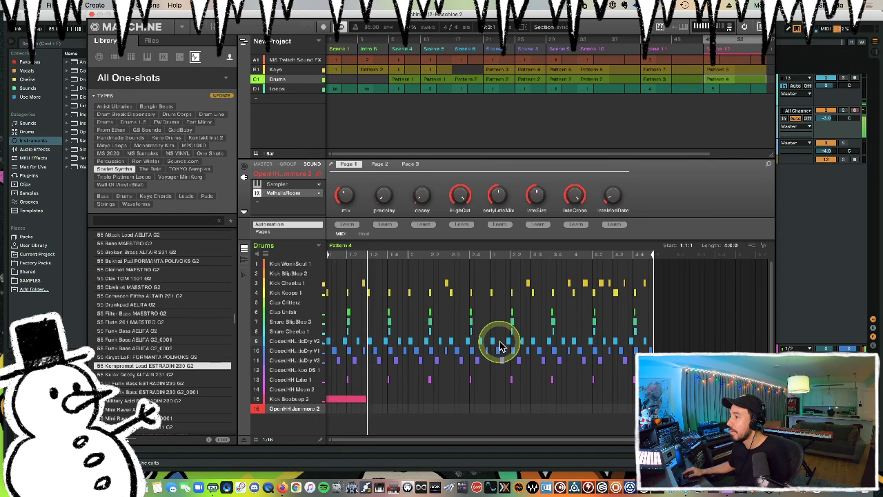
Remove the ClosedHH Butta 1 and Drums[76] PakMan 4 clips from Pattern 5 of the Loops group.
left_click(279, 88)
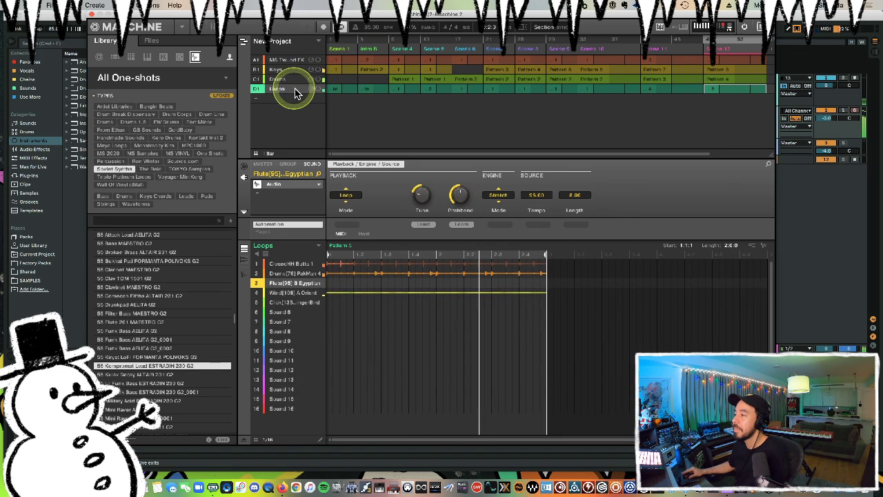
left_click(338, 266)
left_click(342, 272)
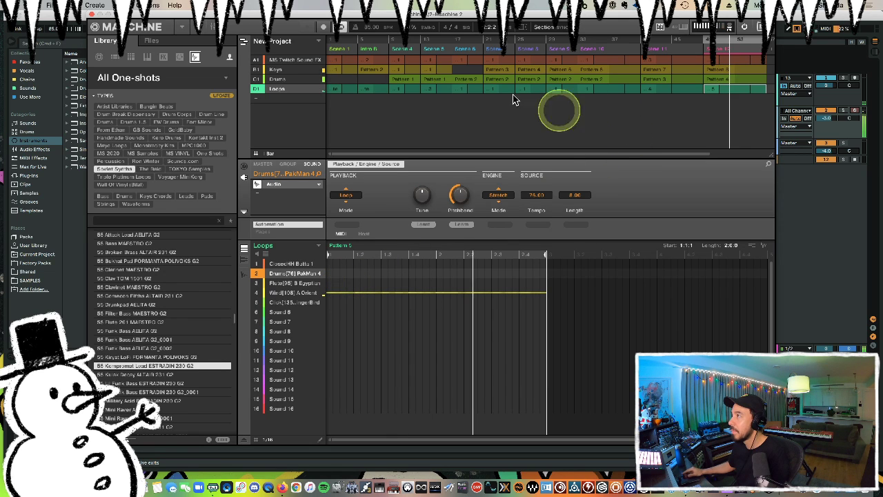
Duplicate the final scene and make the patterns of the copy, Scene 13, unique.
left_click(296, 78)
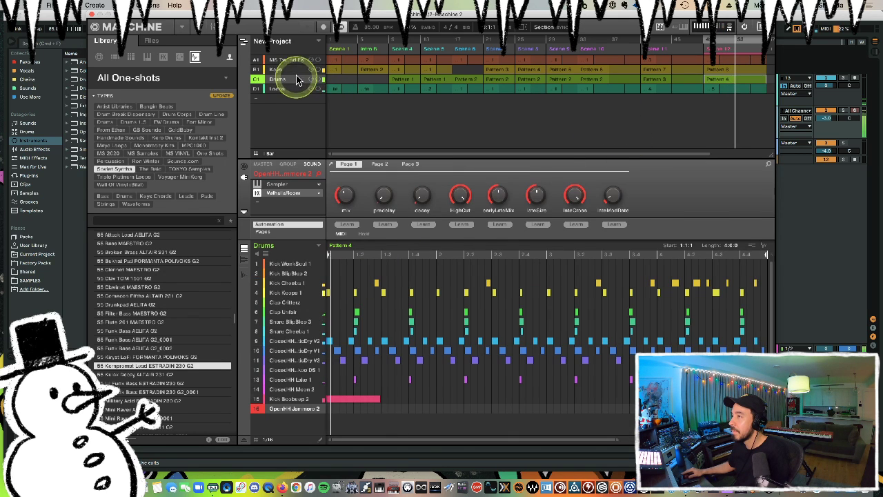
left_click(295, 70)
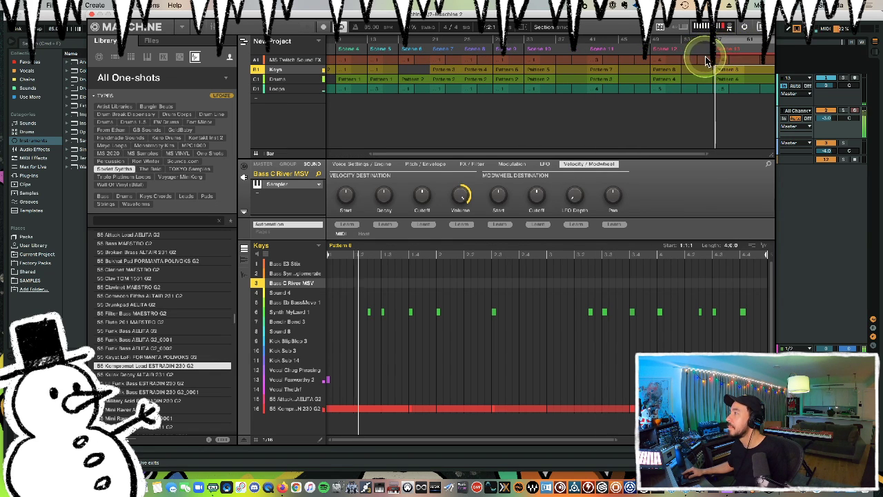
right_click(739, 53)
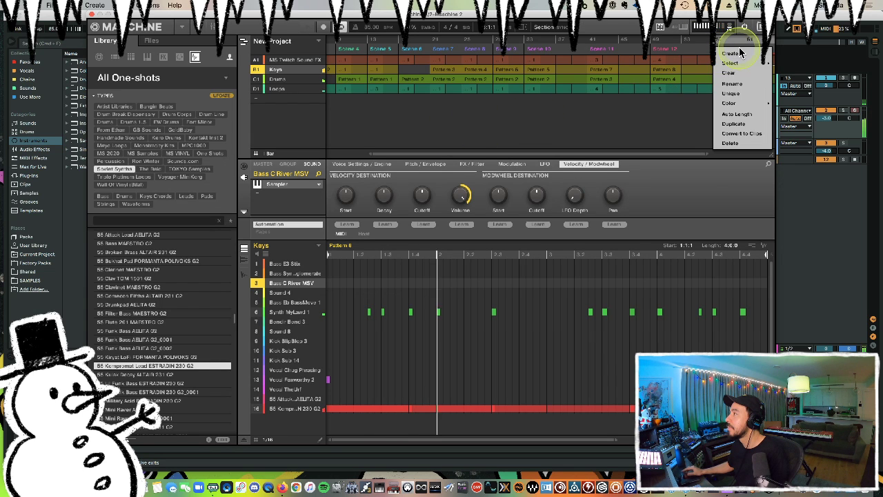
left_click(744, 97)
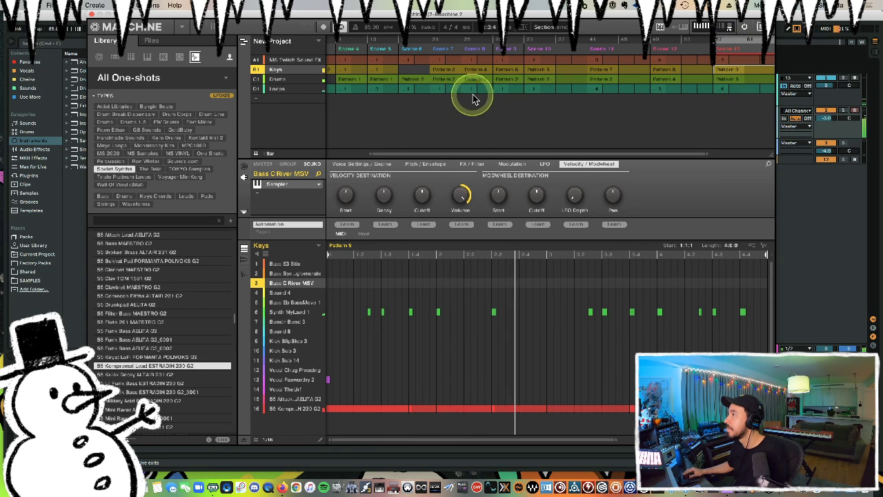
Delete all notes of the three closed hi-hat Dry sounds in rows 9 to 11 from Drums Pattern 5.
left_click(284, 81)
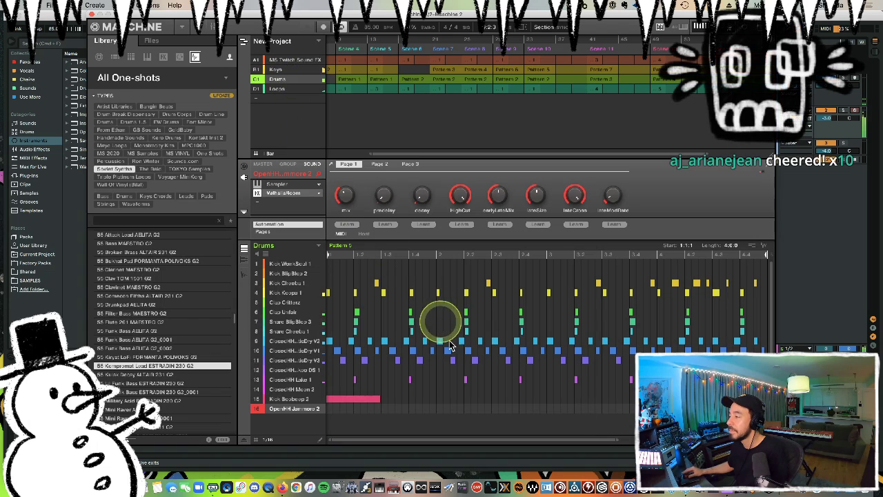
left_click_drag(618, 442, 664, 439)
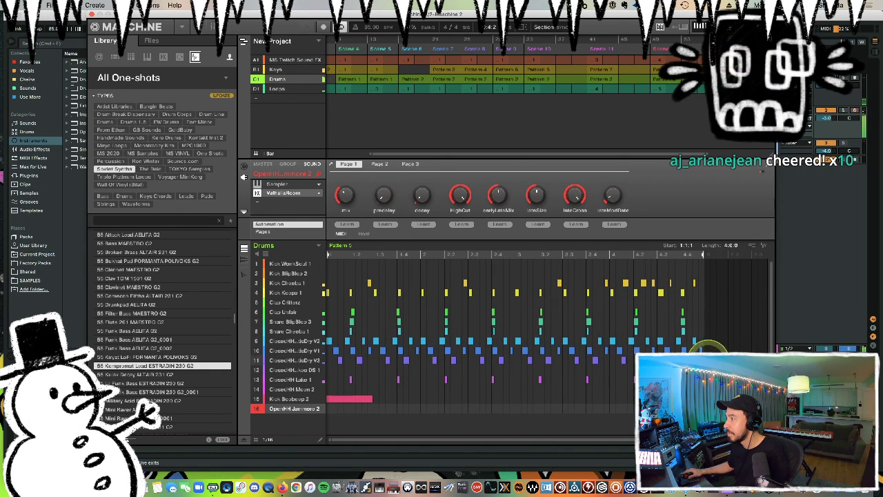
left_click_drag(707, 360, 322, 339)
key("Delete")
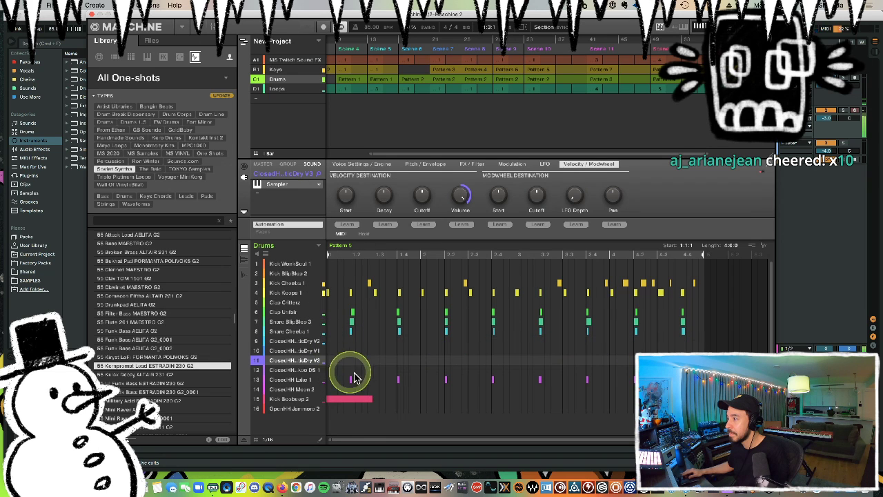
Delete all ClosedHH Lake 1 notes and the last Kick Cheeba 1 note from Drums Pattern 5.
left_click(494, 378)
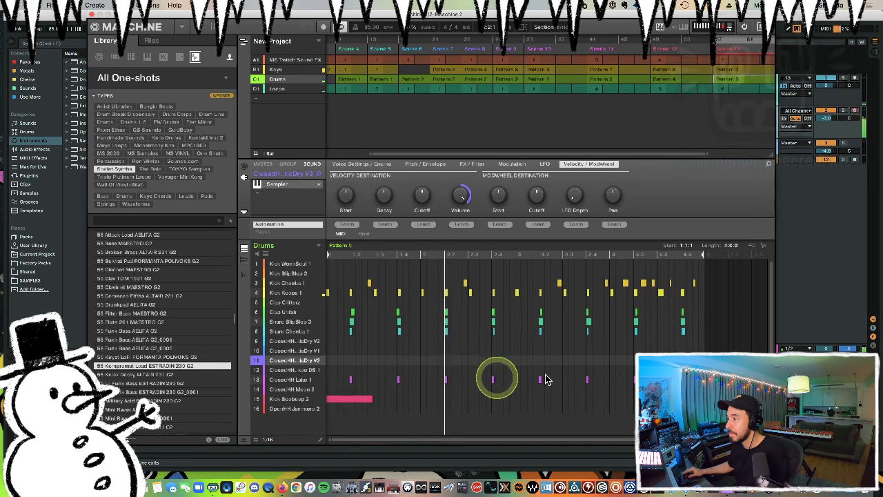
left_click(638, 368)
left_click(696, 366)
left_click_drag(711, 367, 315, 380)
key("Delete")
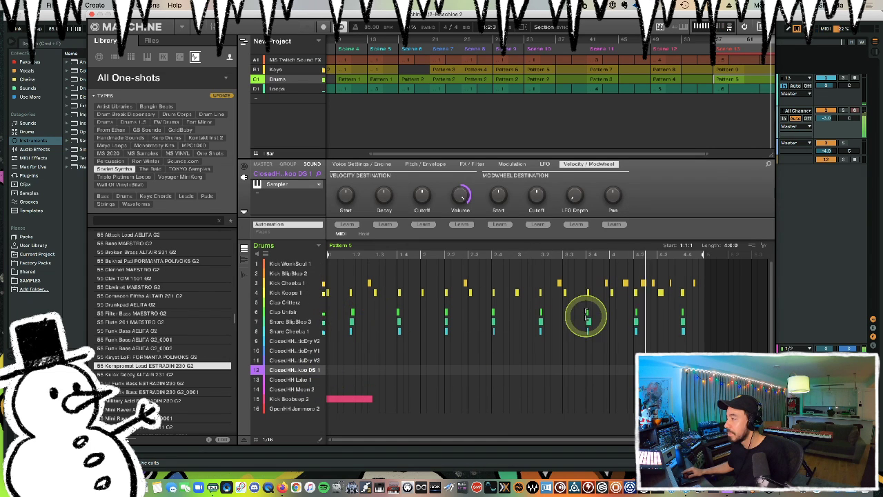
left_click(692, 284)
left_click(692, 284)
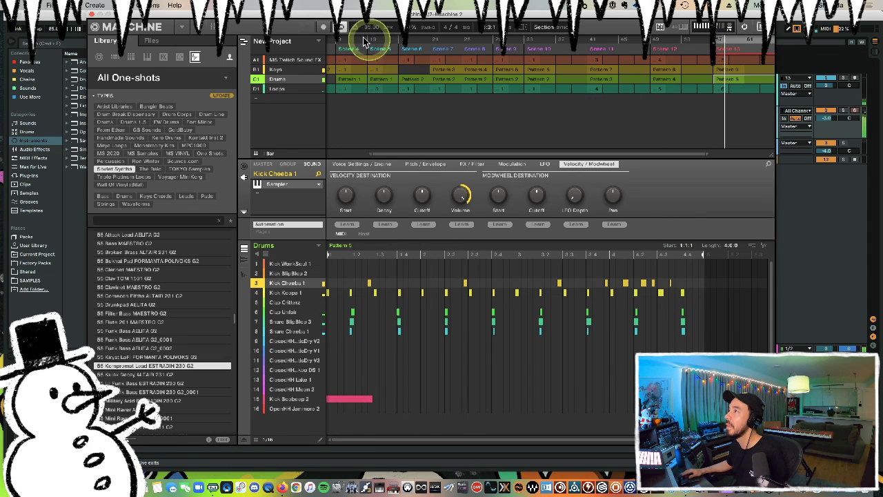
Switch to the Ableton Live arrangement, insert four bars of silence at its beginning and move the start locator back to bar 1.
left_click(90, 15)
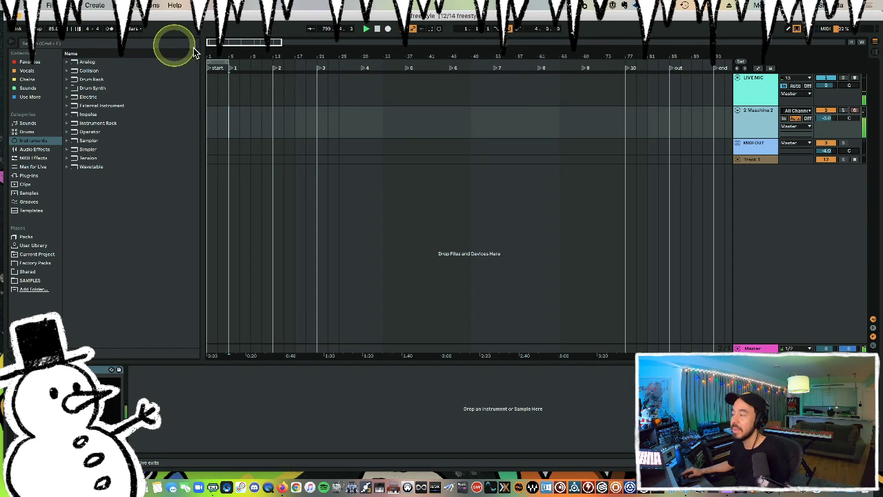
left_click(282, 59)
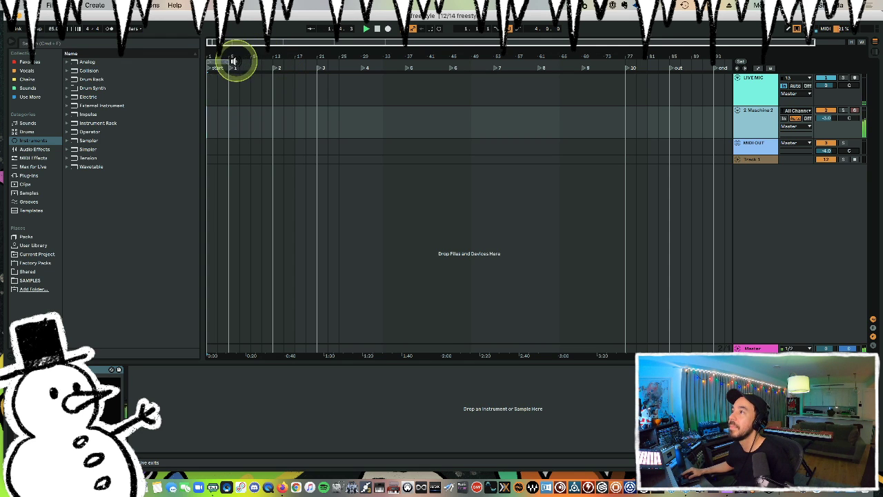
left_click(217, 350)
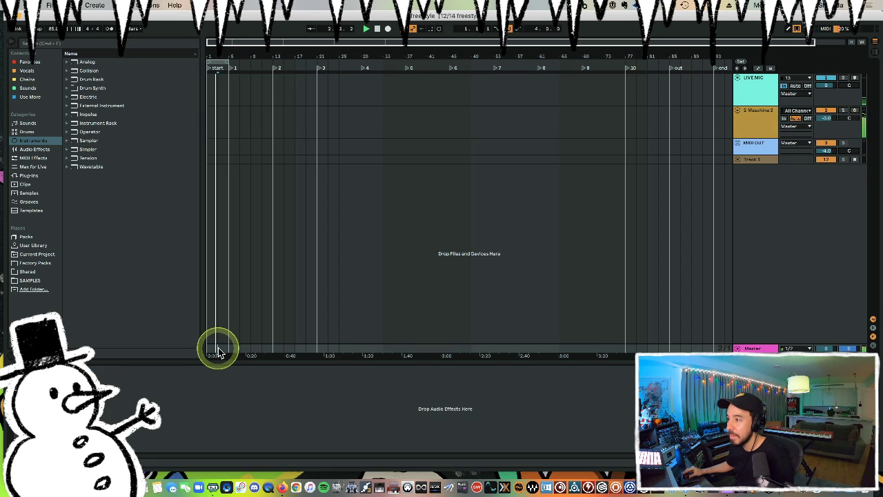
left_click_drag(218, 351, 198, 352)
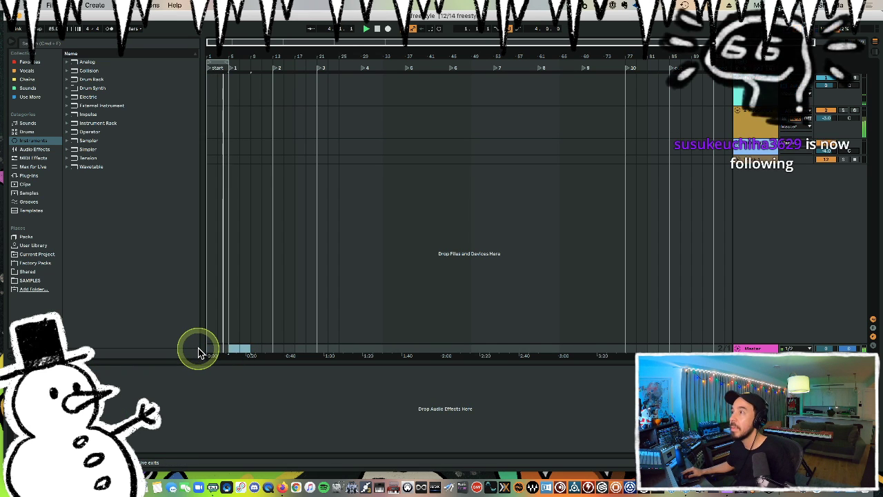
key("super+i")
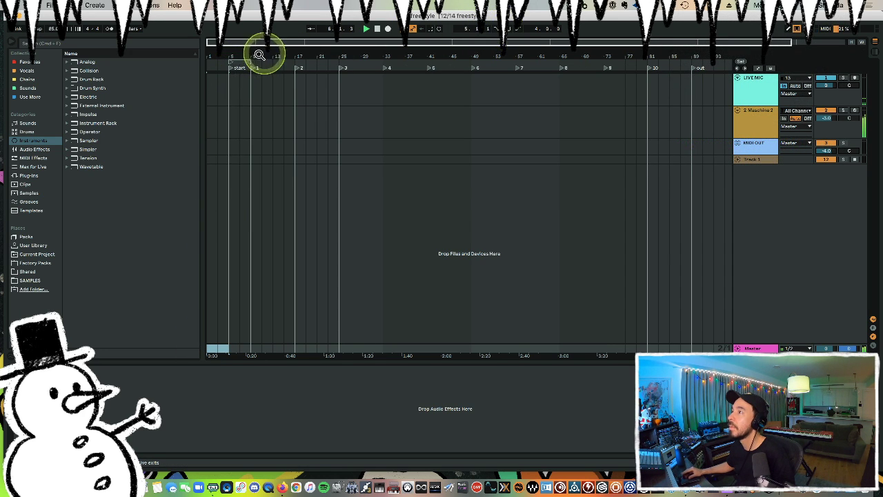
left_click_drag(233, 72, 201, 69)
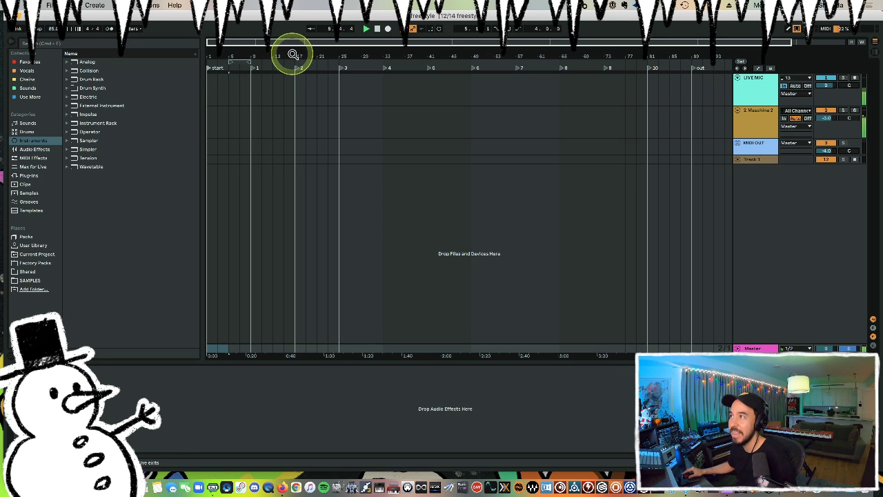
Move locator 2 to bar 13 and delete eight bars of time from bar 15 to bar 23.
left_click_drag(293, 54, 301, 55)
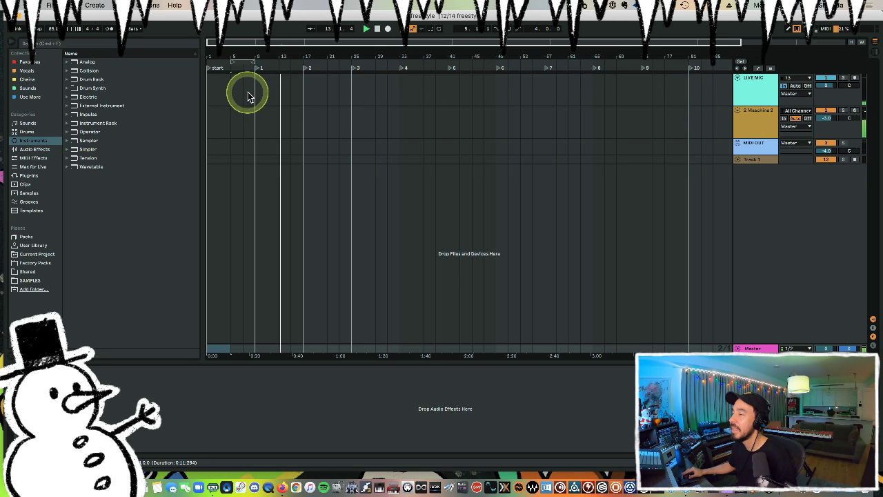
left_click_drag(299, 70, 281, 69)
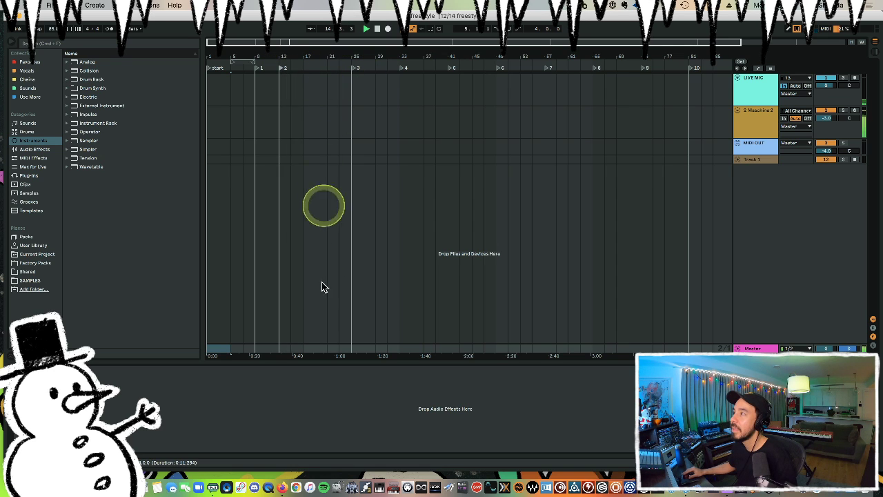
left_click_drag(290, 350, 335, 347)
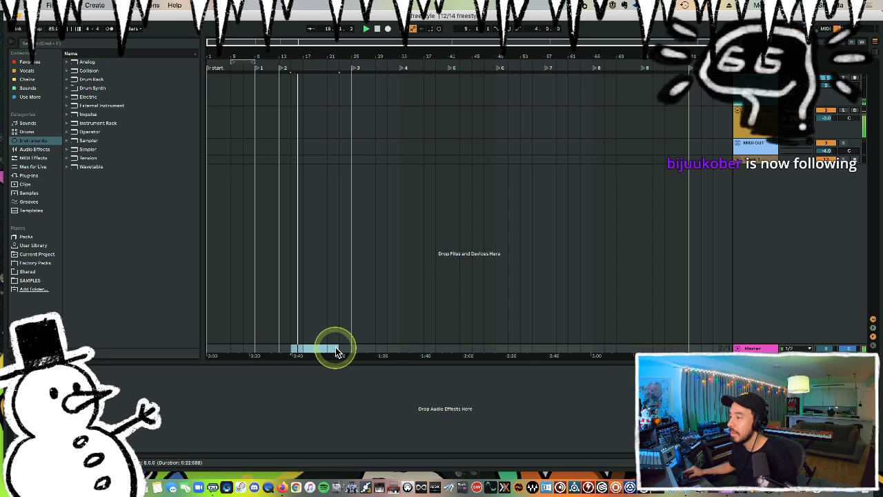
key("super+shift+BackSpace")
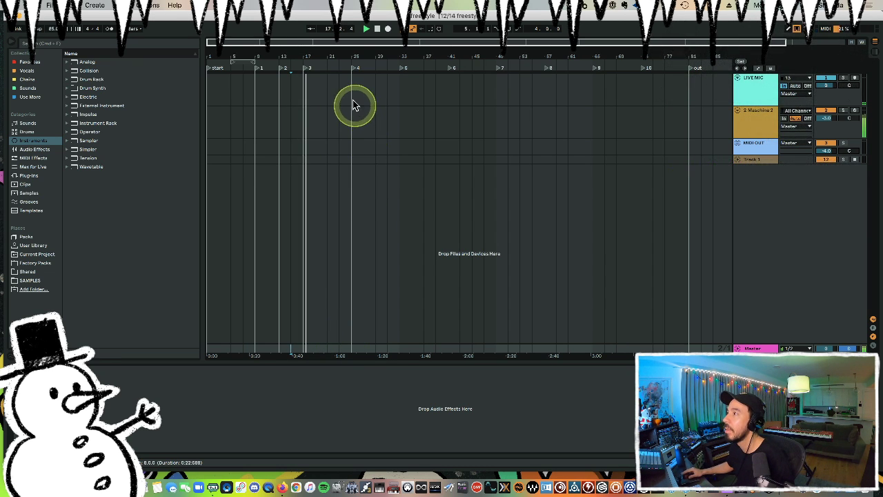
Loop the 12 bars from locator 1 at bar 9 to bar 21 on the Maschine 2 track.
left_click_drag(296, 51, 296, 52)
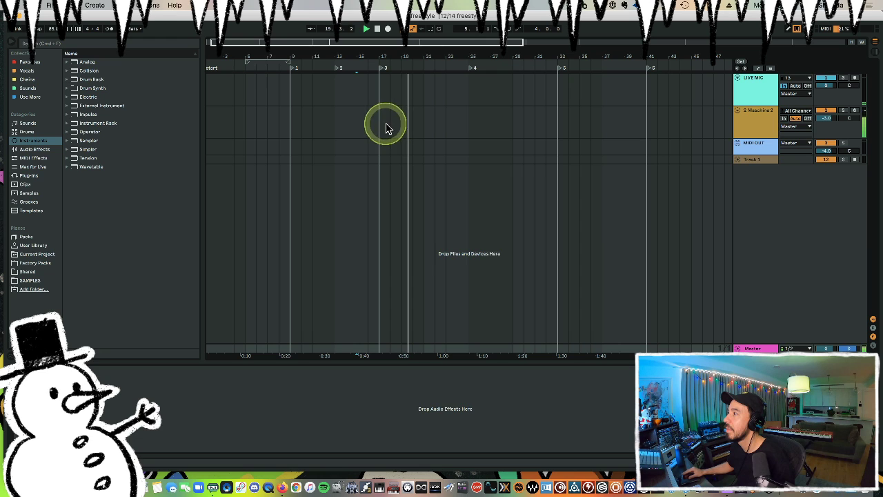
left_click_drag(424, 121, 295, 123)
key("super+l")
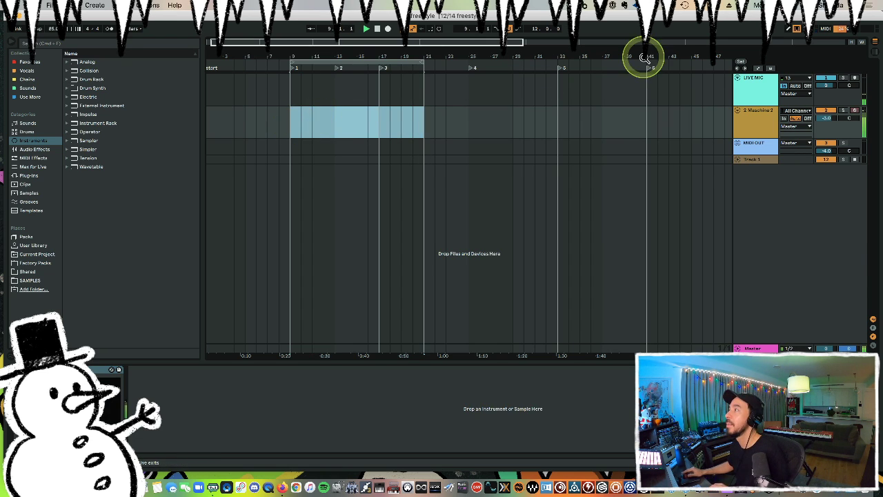
Reopen the Maschine 2 track's plug-in window and add a new empty group below Loops.
left_click(765, 127)
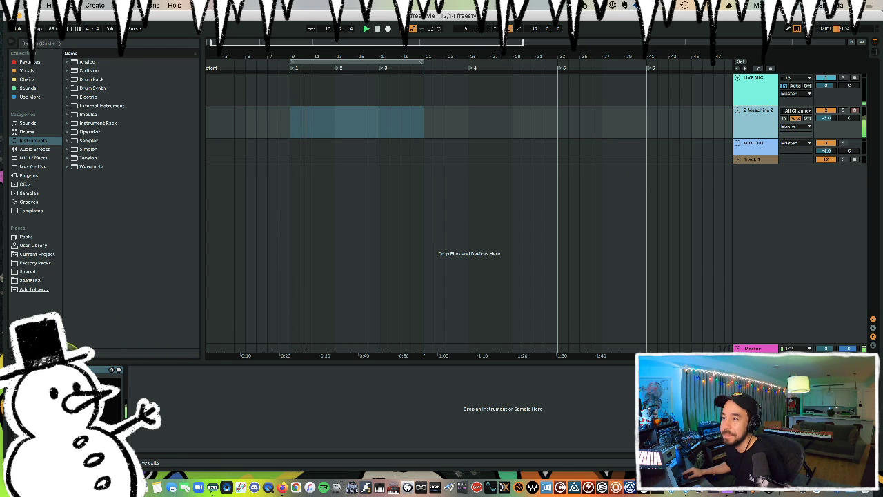
key("super+alt+p")
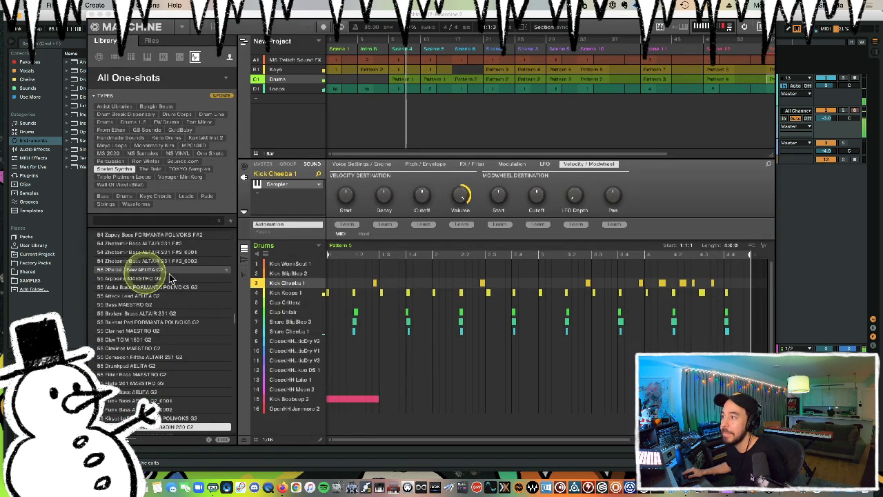
left_click(257, 98)
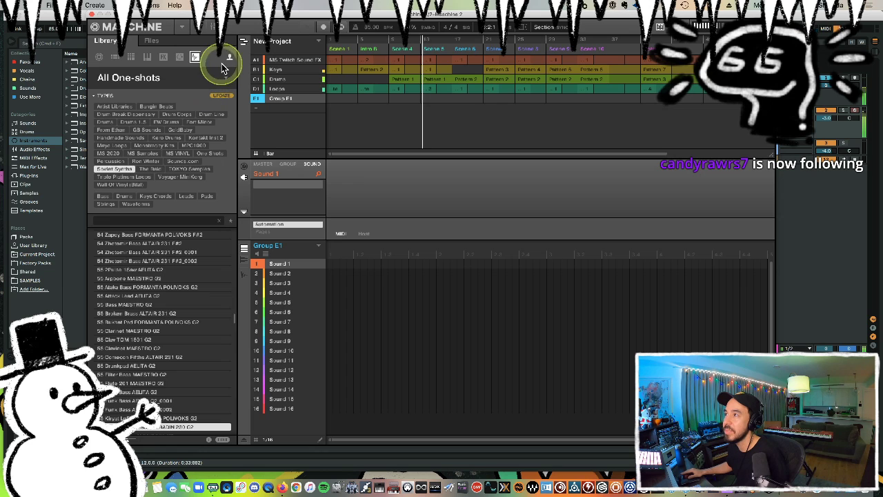
Filter the library to loops of type Drums from the Sounds.com collection 2.19.20.
left_click(183, 80)
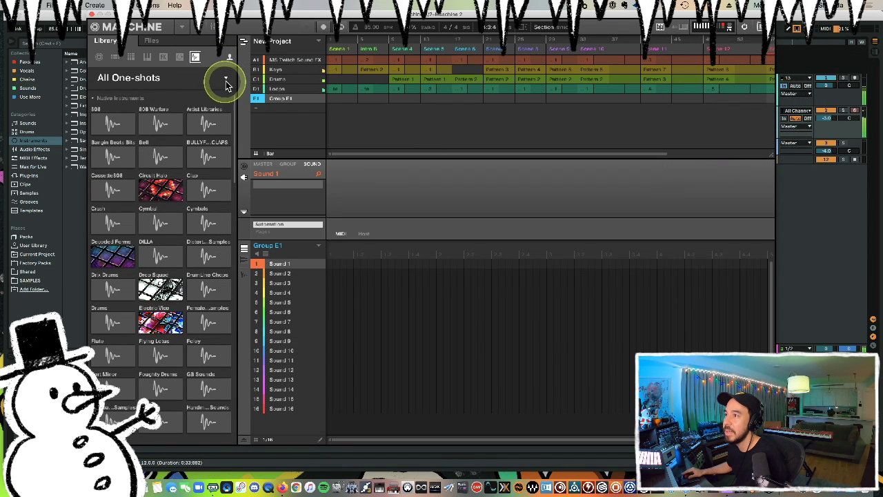
left_click(229, 58)
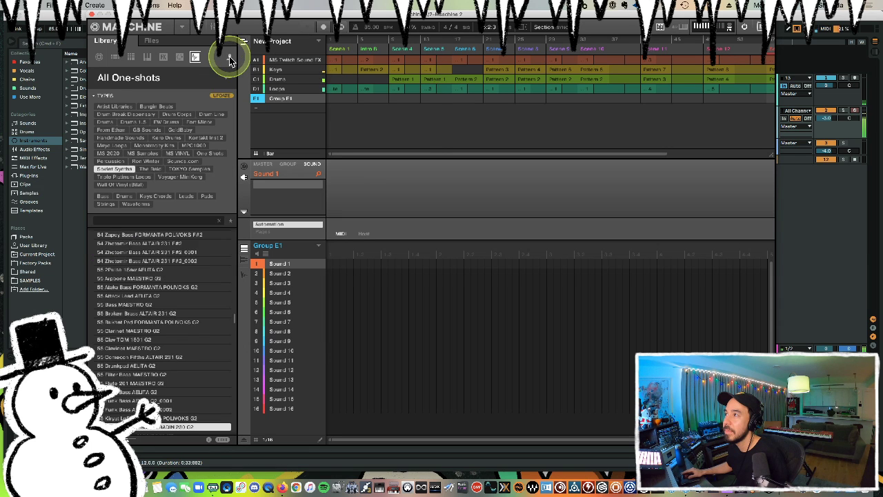
left_click(214, 78)
scroll(188, 257, "down", 5)
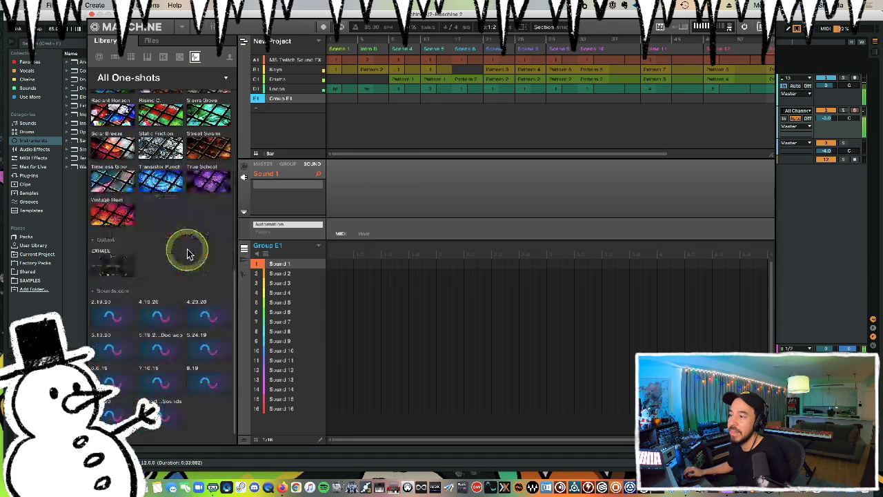
left_click(112, 315)
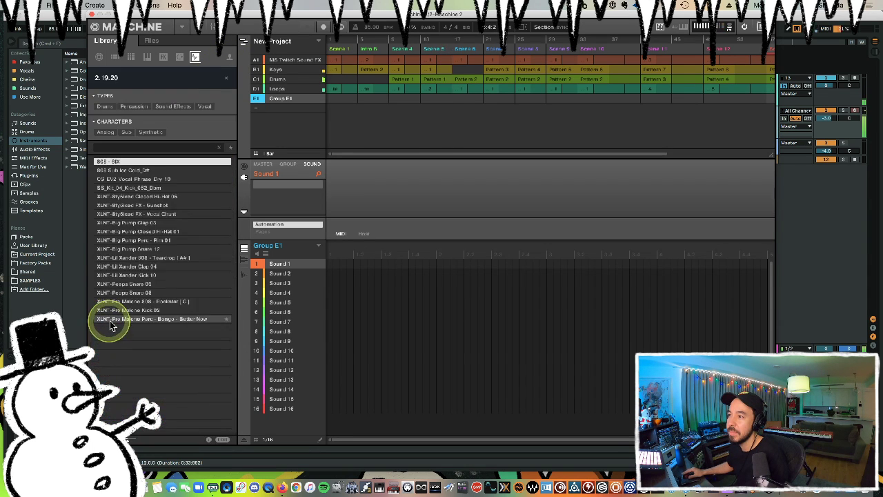
left_click(179, 58)
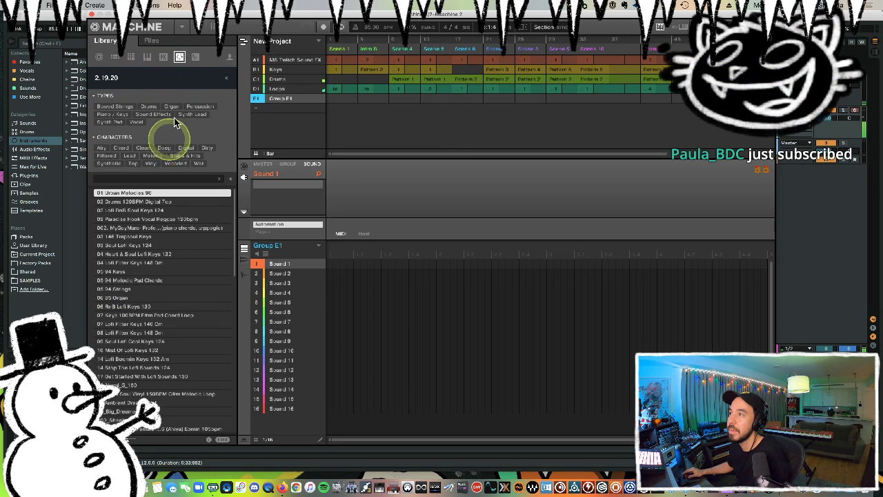
left_click(153, 107)
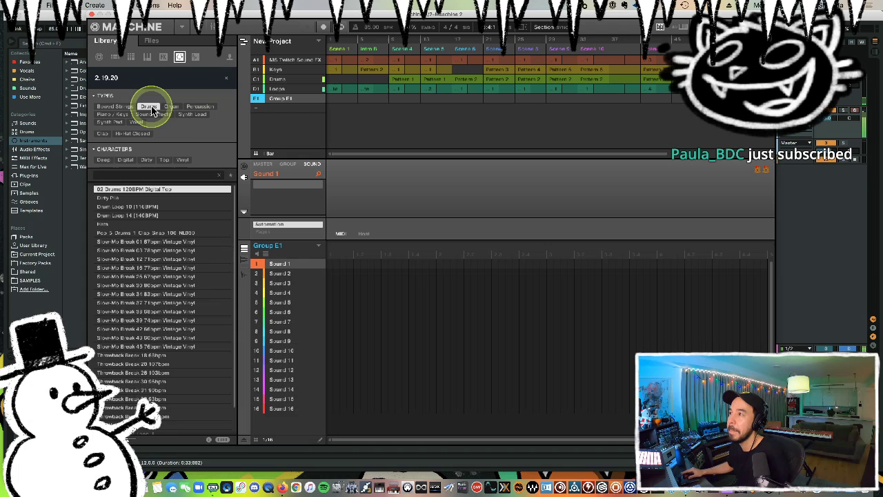
Audition the Slow-Mo Break Vintage Vinyl loops 01, 03, 12, 16 and 26 in the filtered library.
left_click(137, 235)
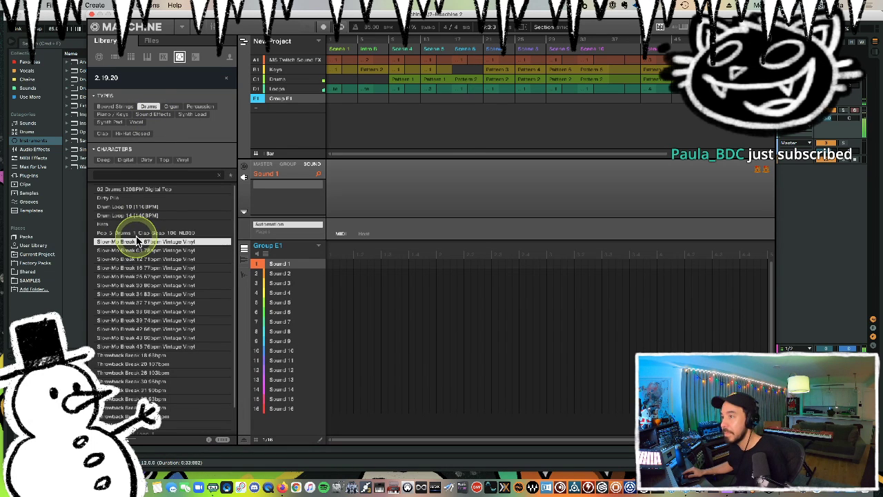
left_click(150, 251)
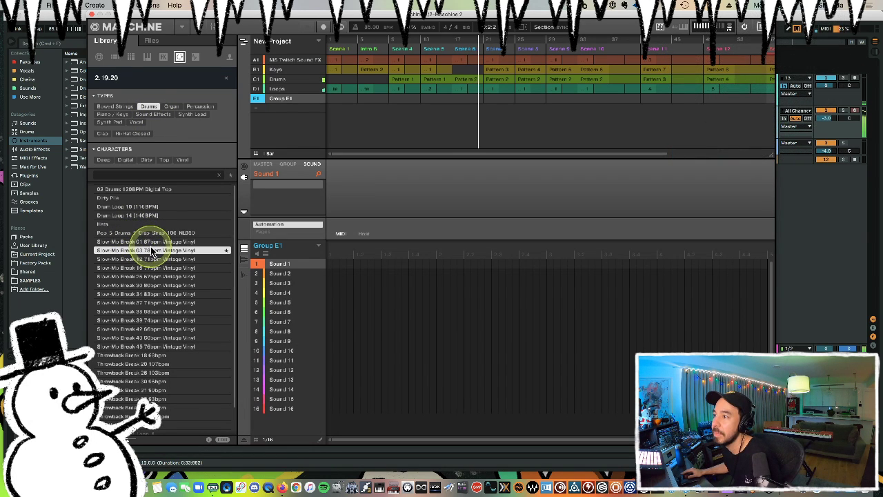
left_click(157, 260)
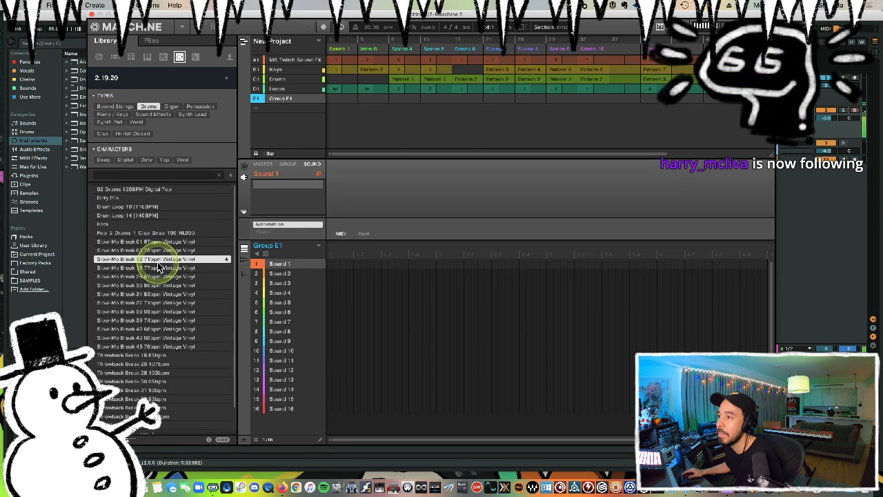
left_click(158, 268)
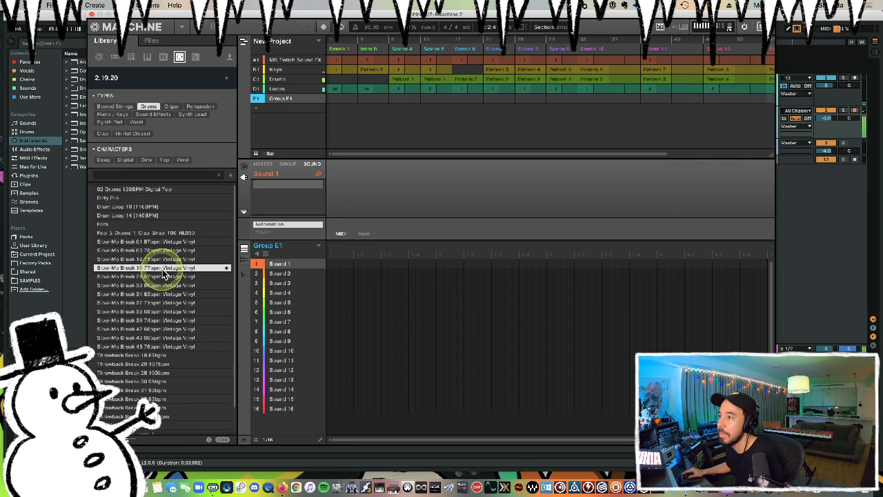
left_click(165, 277)
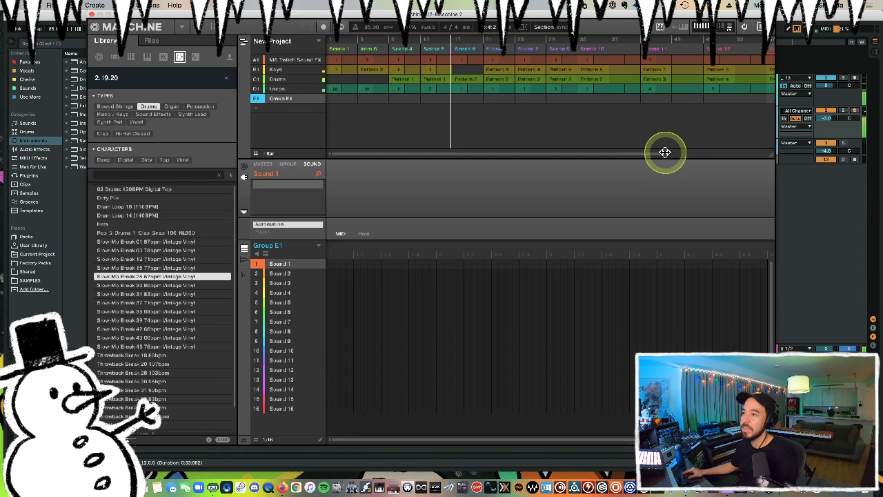
Load Slow-Mo Break 26 67bpm Vintage Vinyl into Sound 1 of Group E1 and extend its pattern to four bars.
left_click_drag(665, 152, 784, 148)
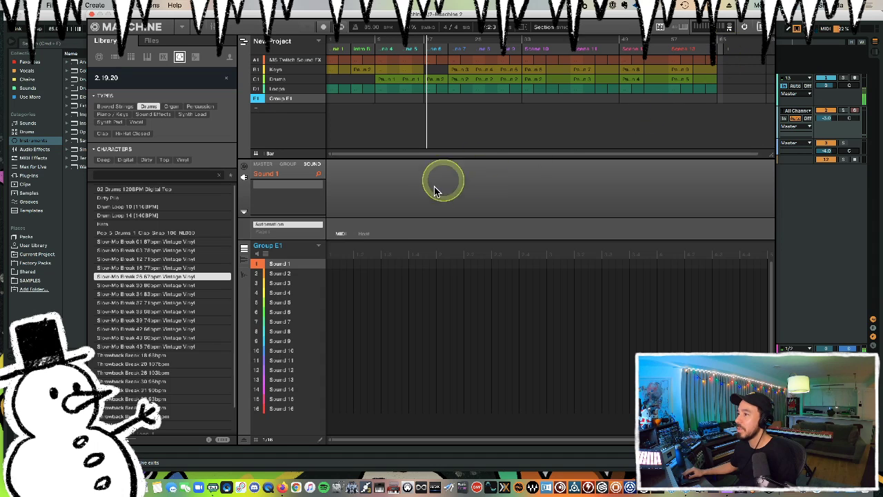
double_click(160, 276)
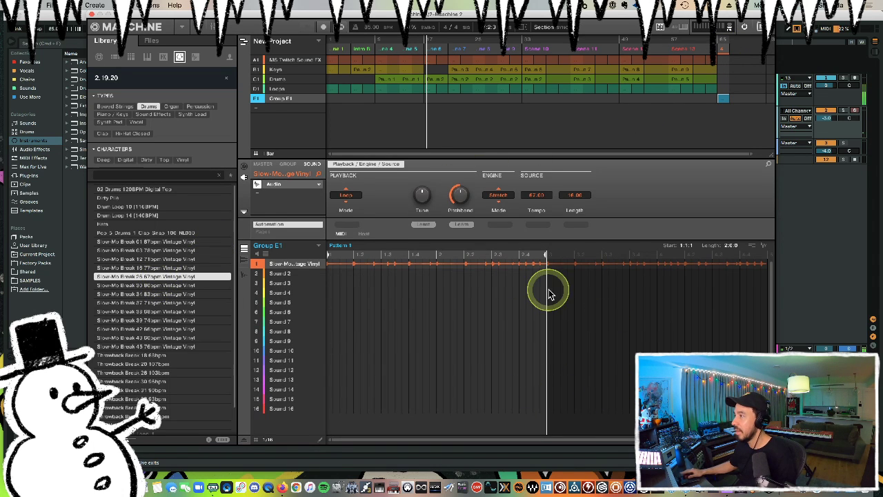
mouse_move(545, 254)
left_mouse_down()
mouse_move(800, 262)
mouse_move(560, 262)
left_mouse_up()
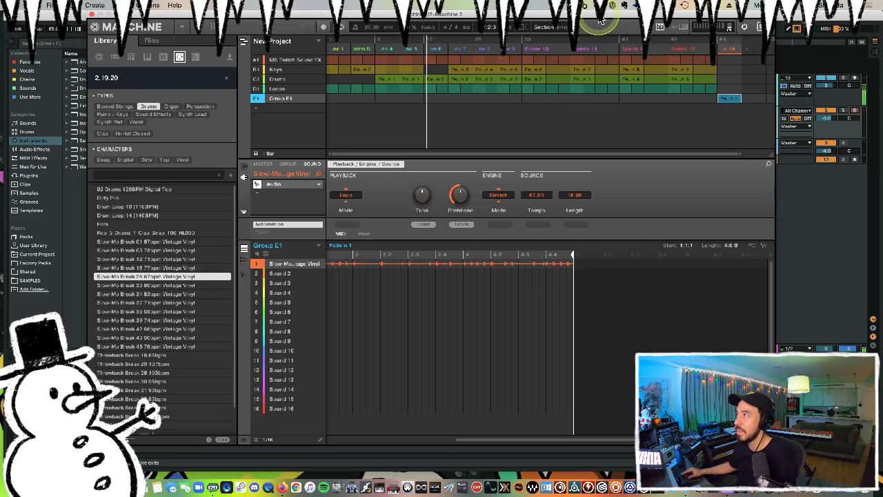
Add a new audio track below the Maschine 2 track in the Ableton Live arrangement.
left_click_drag(596, 17, 583, 197)
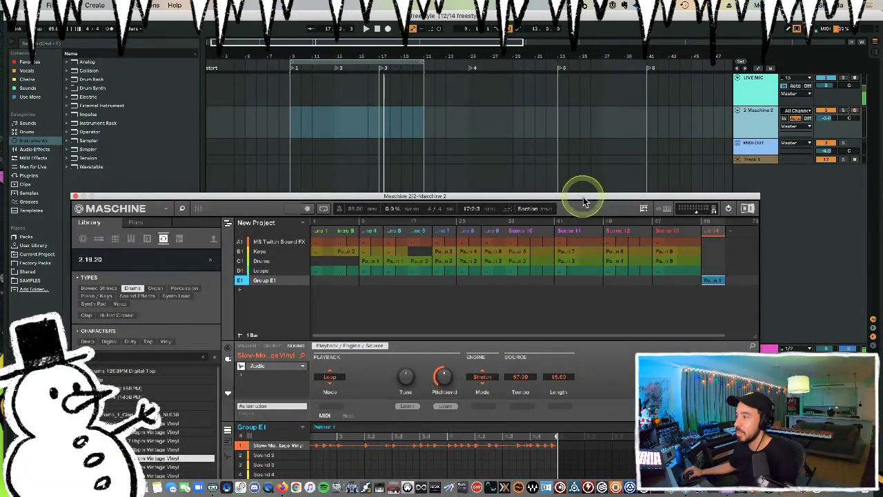
left_click(483, 464)
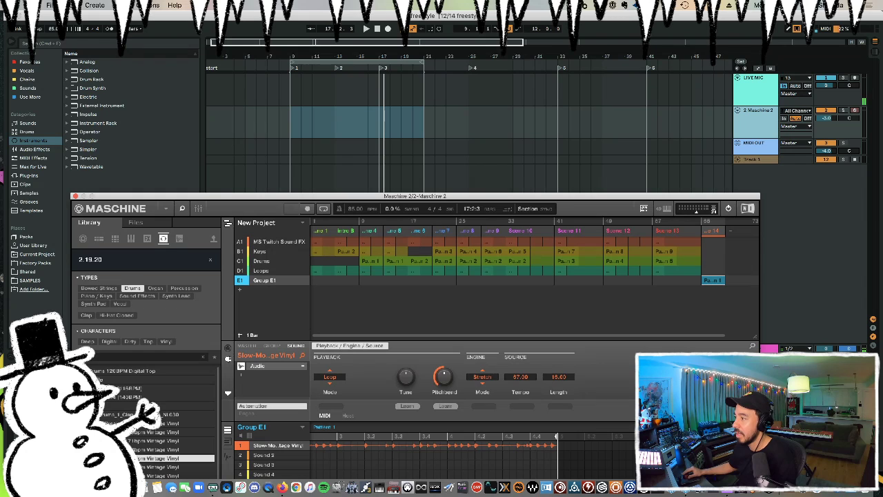
left_click(716, 260)
left_click(715, 270)
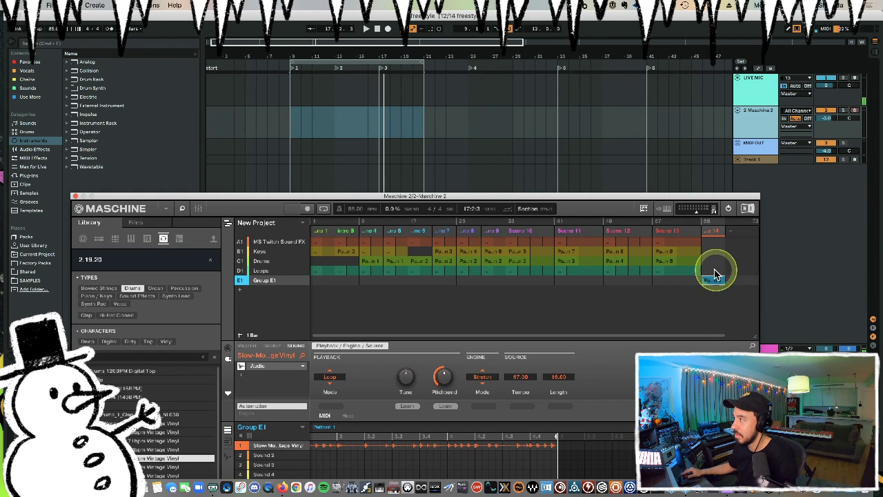
left_click(715, 282)
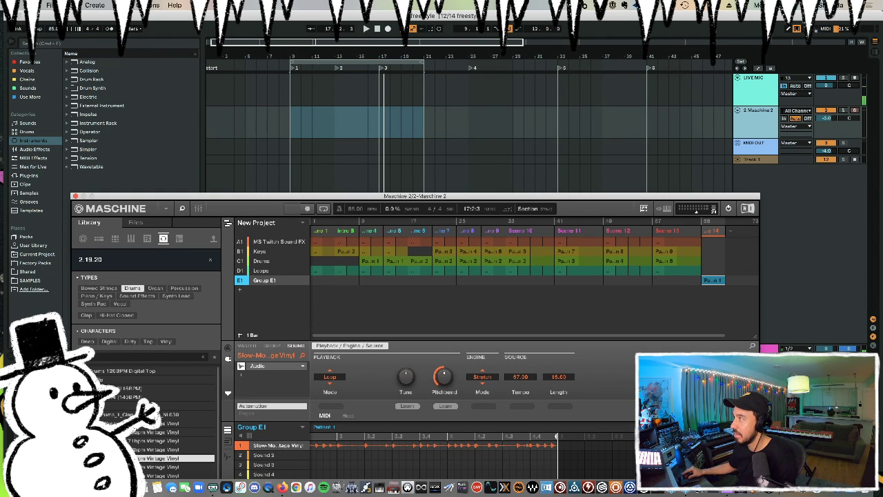
key("super+t")
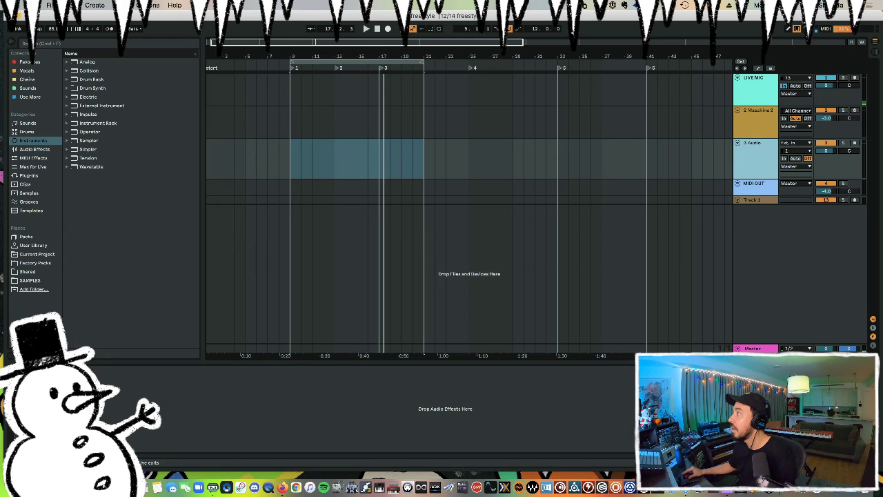
Export the Group E1 pattern from Maschine as an audio clip onto the new audio track at bar 9.
left_click(755, 118)
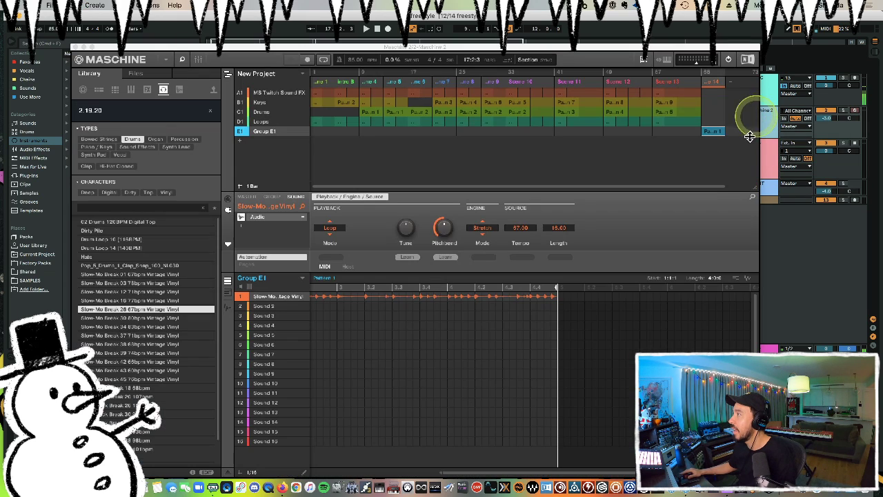
left_click_drag(715, 47, 720, 254)
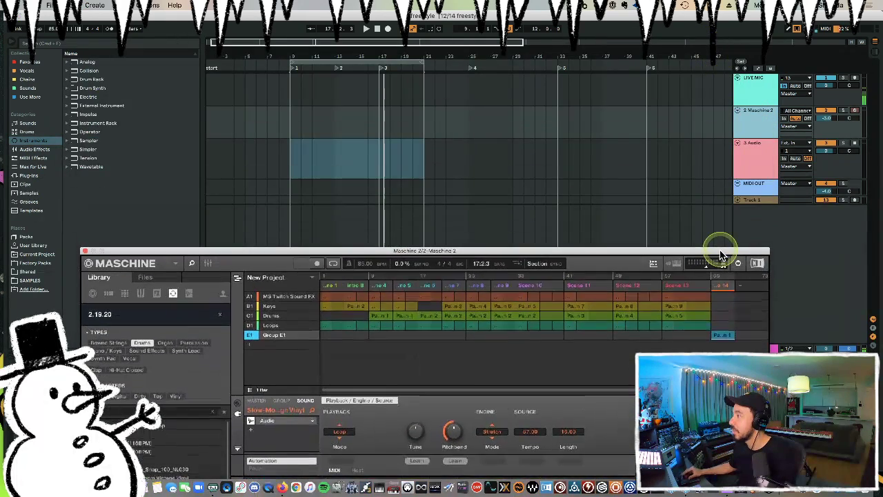
left_click(706, 233)
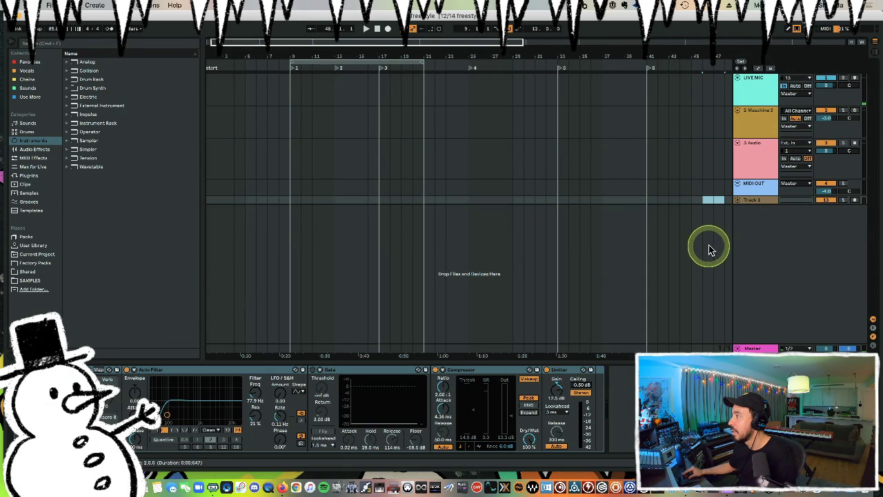
left_click(748, 114)
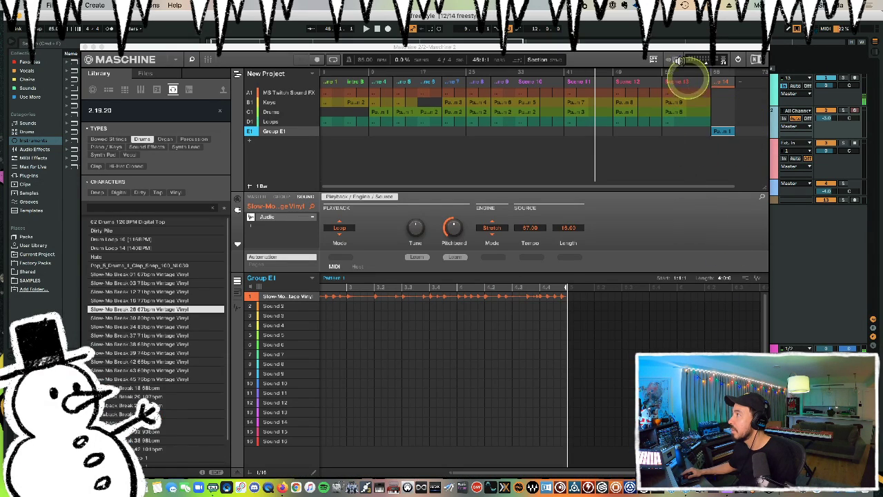
left_click_drag(676, 47, 673, 165)
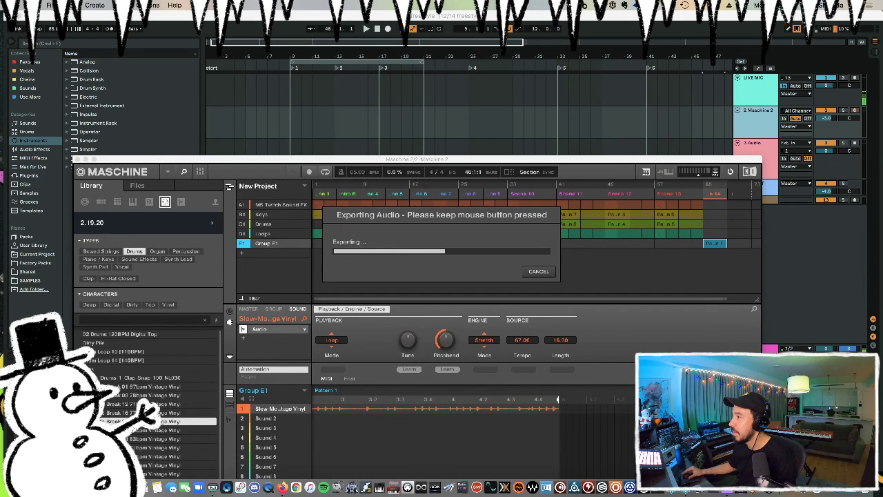
left_click_drag(714, 243, 291, 149)
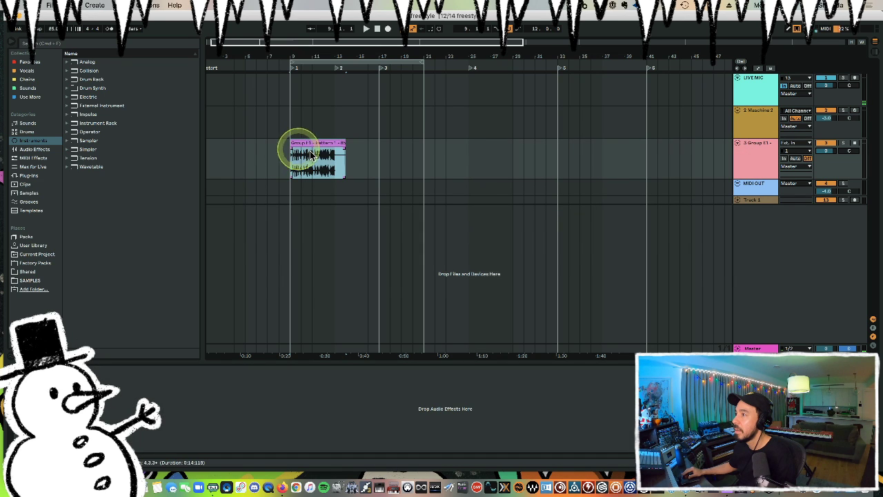
Reopen the Maschine 2 plug-in window and remove the loop event from the Group E1 pattern.
left_click(754, 117)
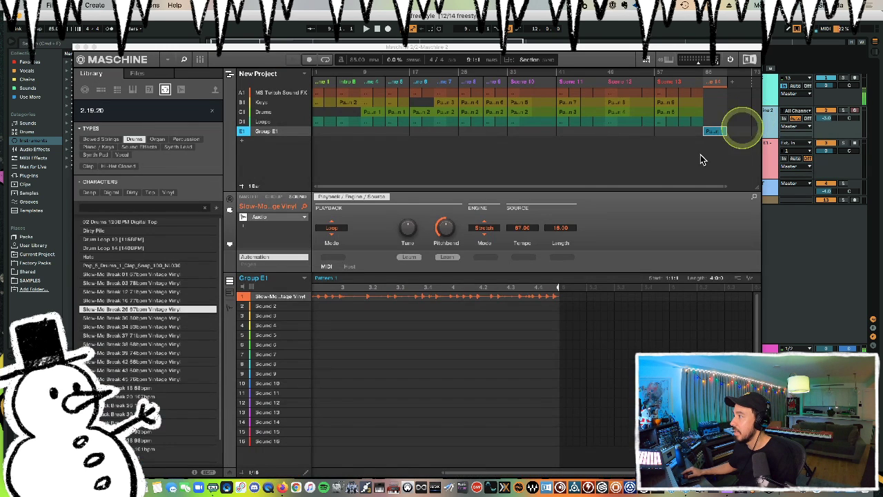
double_click(316, 297)
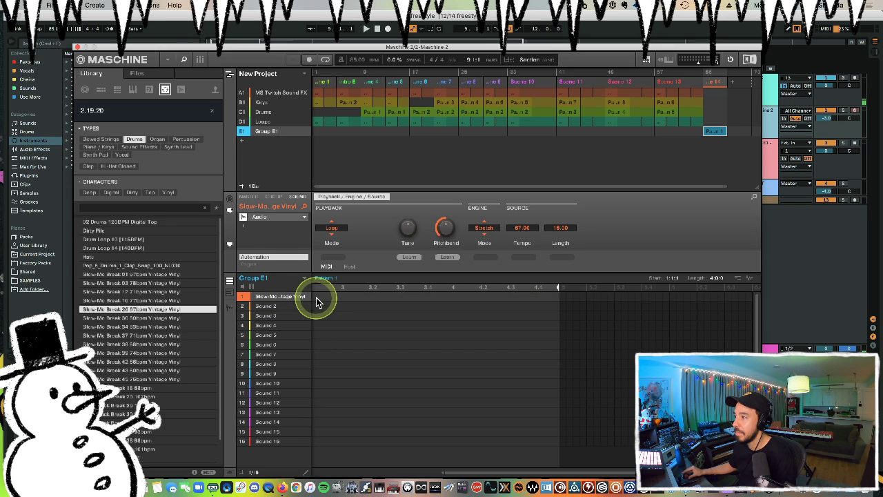
Audition Slow-Mo Break 01, several Throwback Break loops starting with 18, and the one-shot XLNT-Peeps Snare 03.
left_click(171, 275)
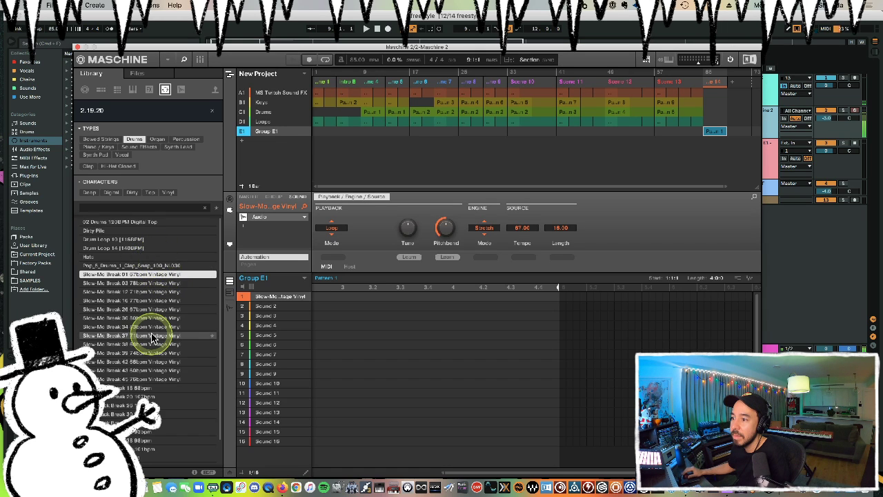
scroll(152, 336, "down", 2)
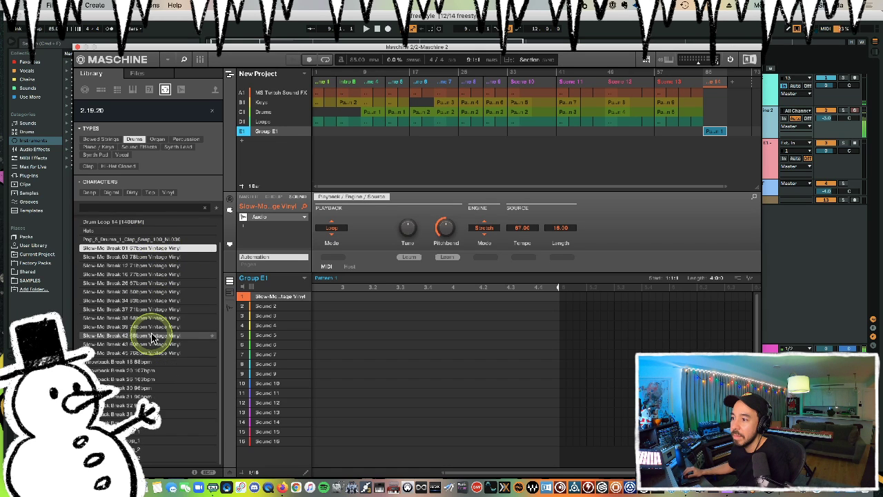
left_click(142, 362)
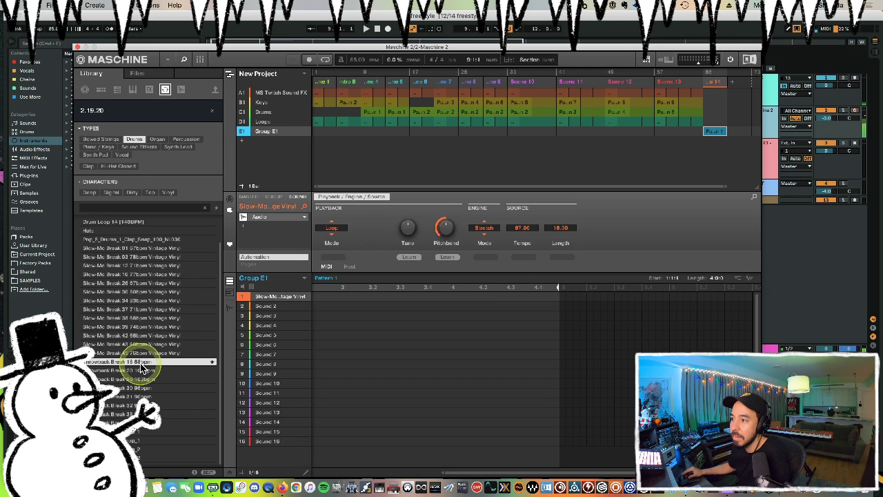
left_click(143, 372)
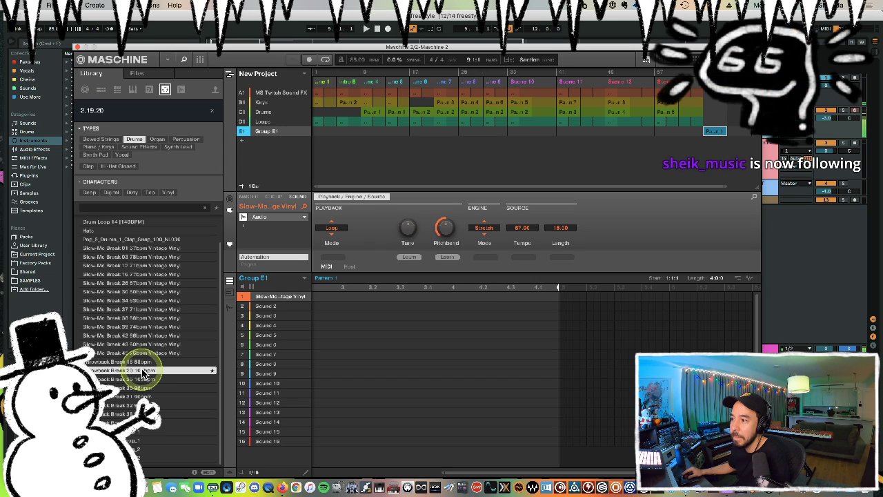
key("Down")
left_click(145, 387)
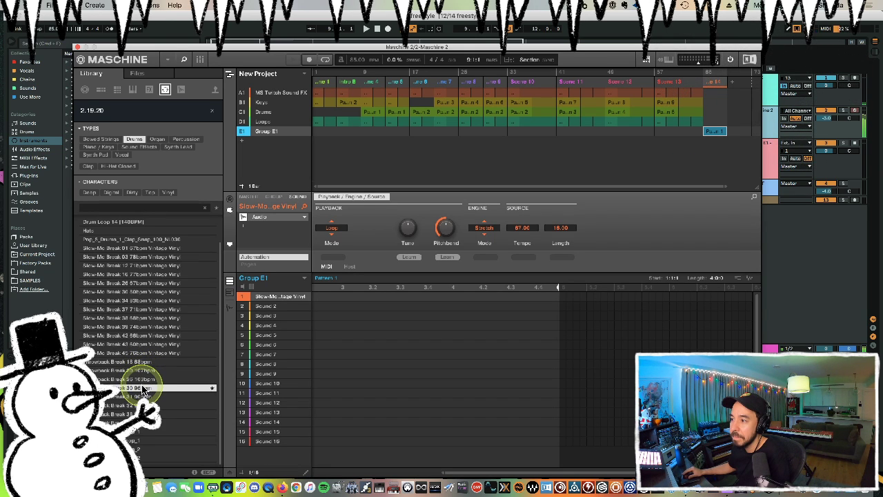
key("Down")
key("Down")
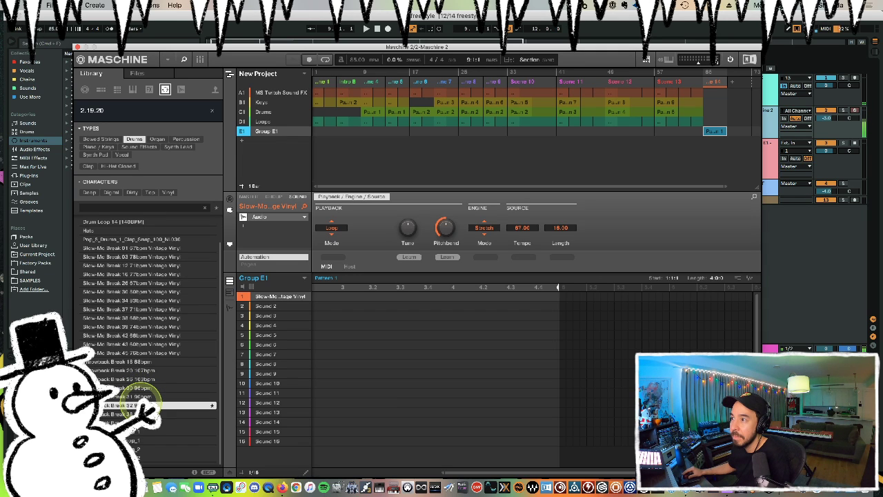
key("Down")
key("Down")
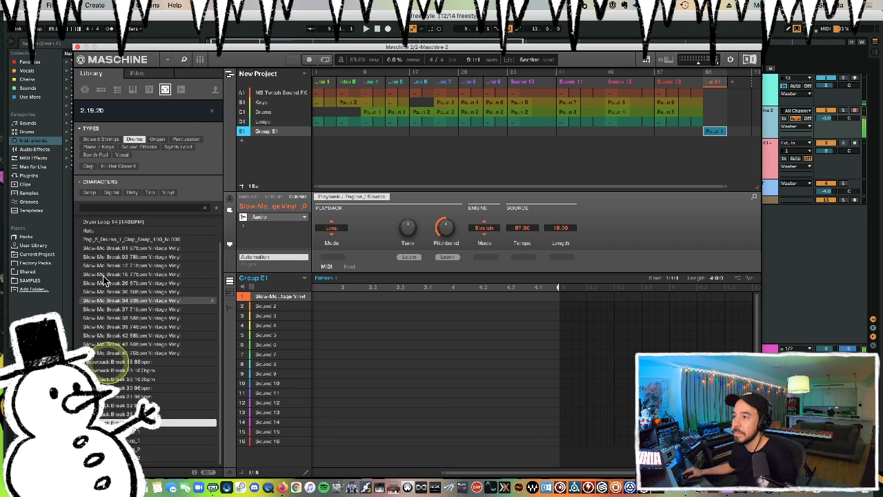
left_click(180, 91)
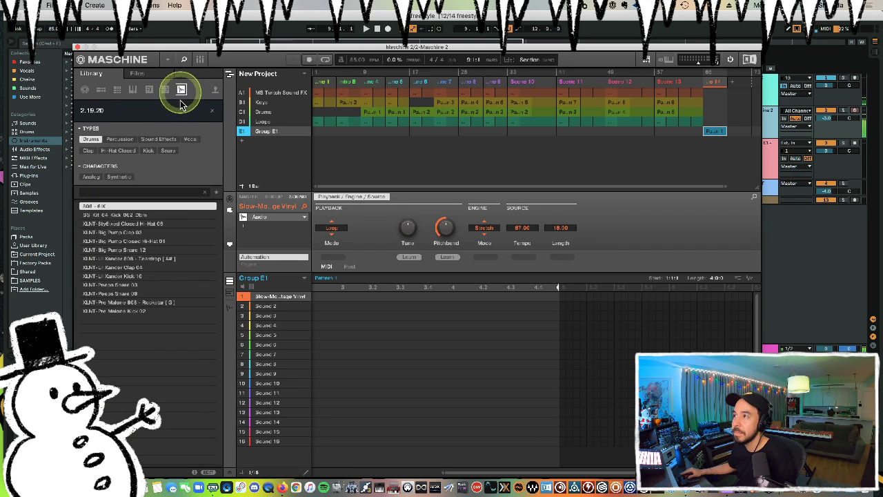
left_click(135, 285)
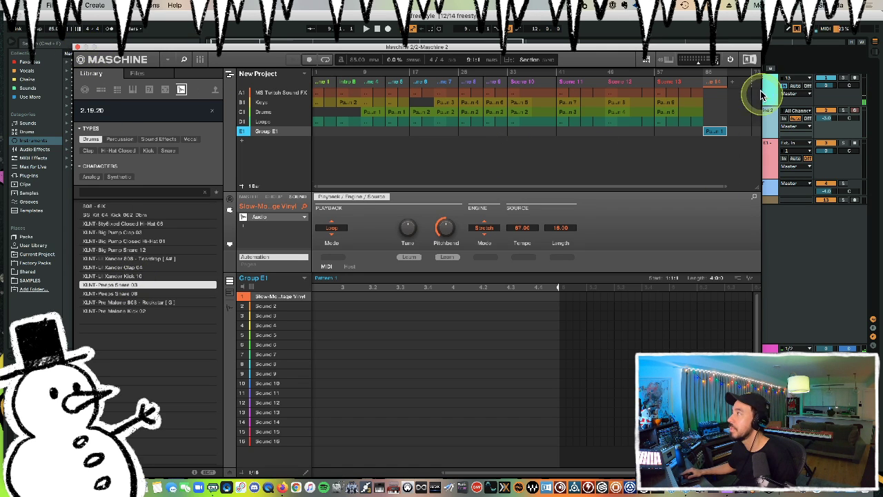
Delete the last scene, Scene 14, from the Maschine arrangement and close the plug-in window.
right_click(721, 83)
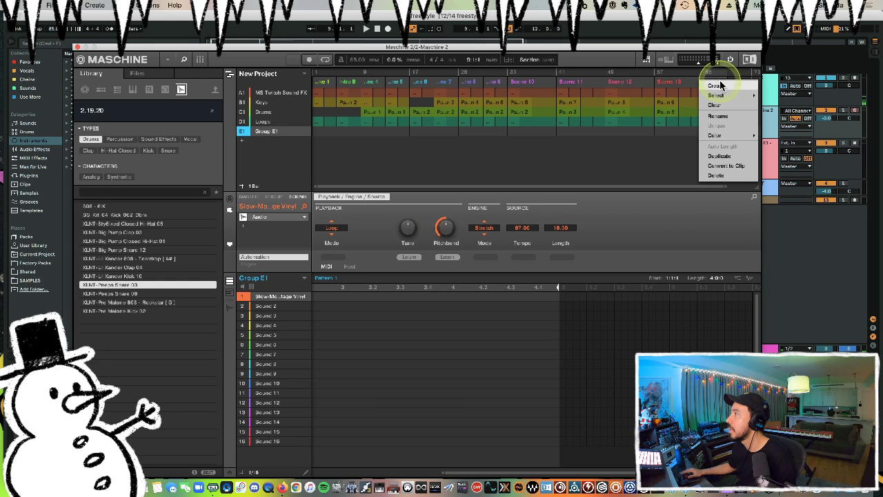
left_click(715, 174)
left_click(78, 47)
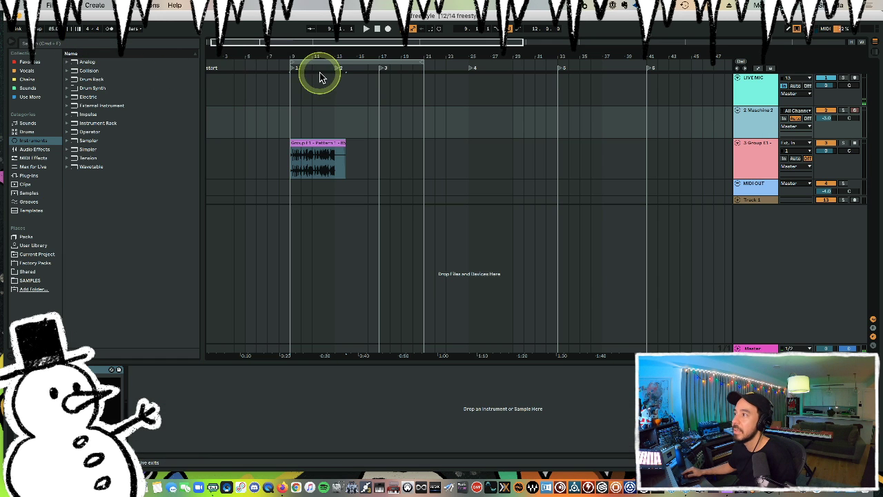
Trim the silent tail of the exported Group E1 clip so it ends at locator 2, then select the clip.
left_click_drag(317, 53, 446, 53)
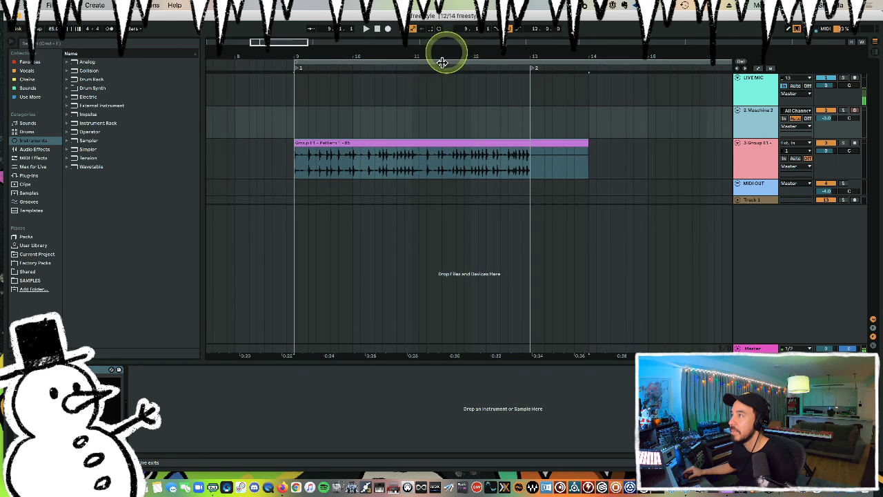
left_click(525, 168)
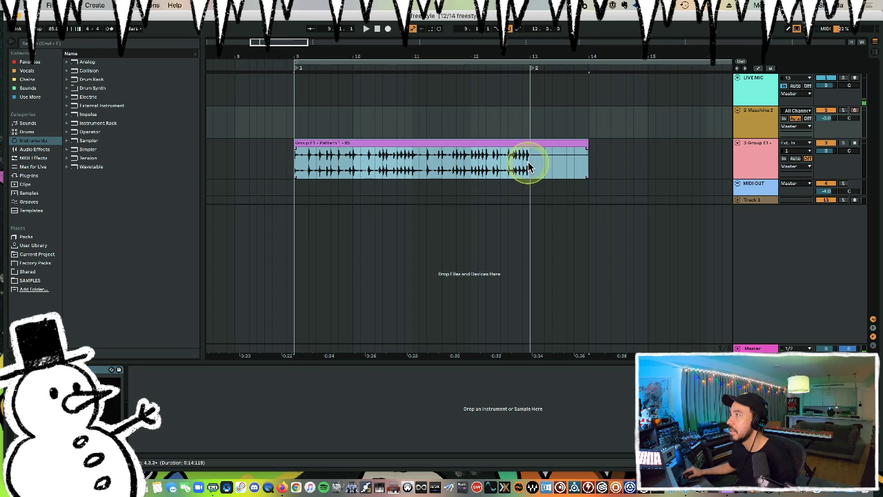
left_click_drag(527, 167, 633, 162)
key("Delete")
left_click(495, 144)
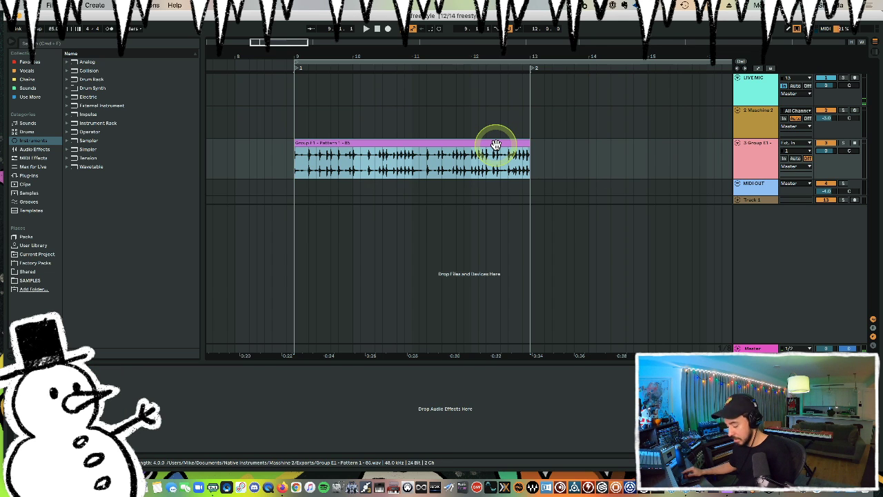
Loop the span of the selected Group E1 clip, show its waveform for editing and turn on warping.
key("super+l")
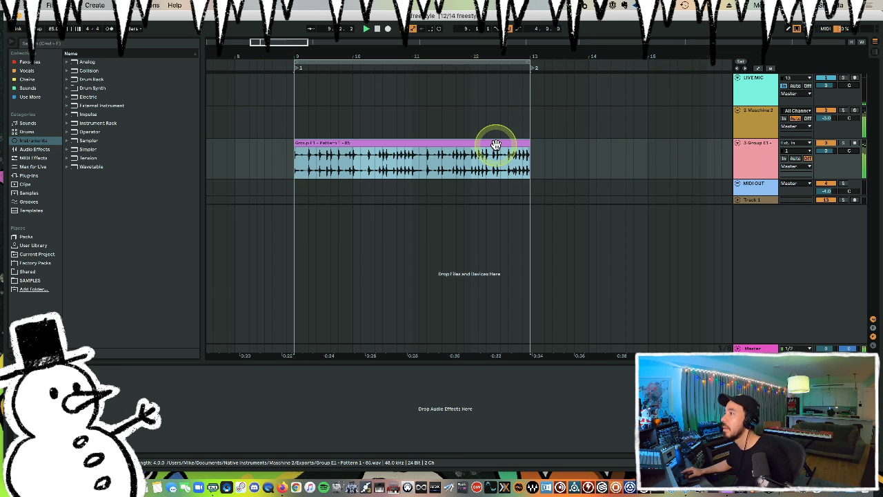
double_click(427, 145)
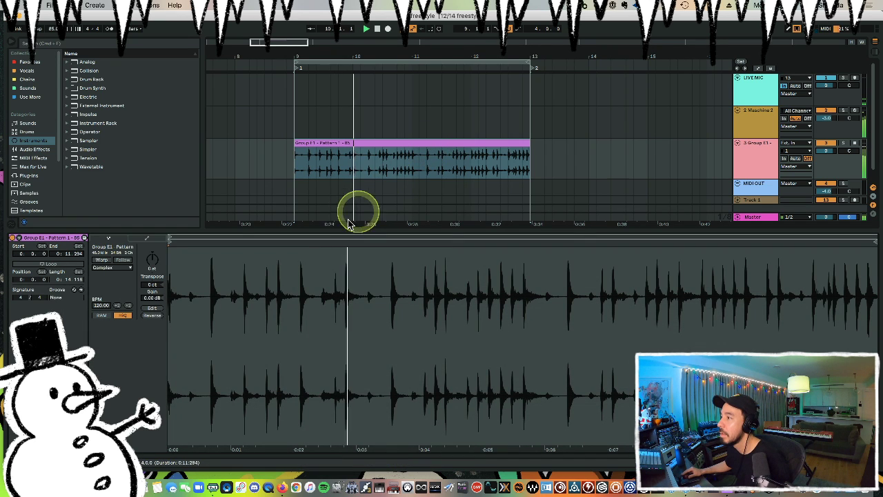
left_click(108, 260)
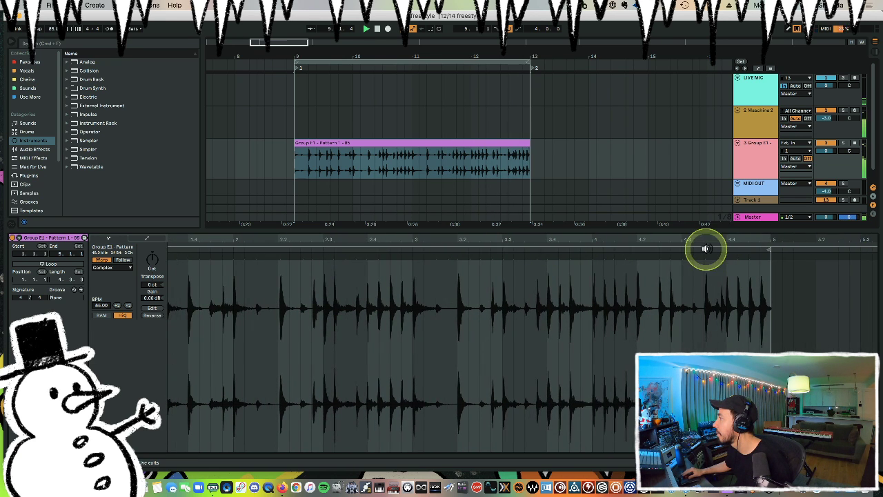
Add warp markers to the drum hits at 4.4.4, 4.4, 4 and 3.2 in the clip.
left_click(761, 257)
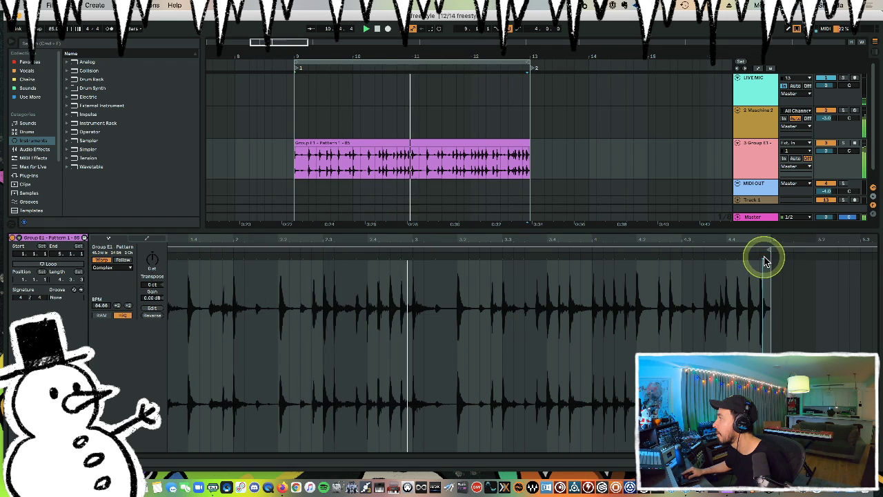
double_click(759, 256)
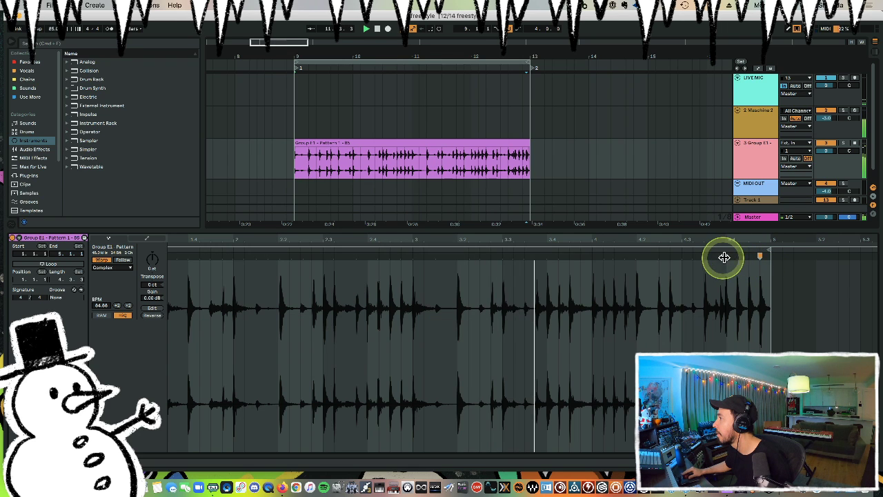
double_click(725, 256)
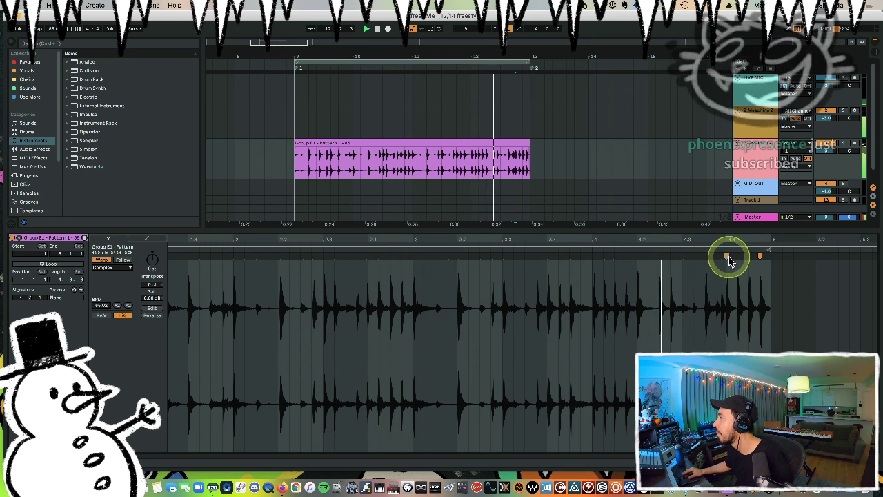
double_click(591, 255)
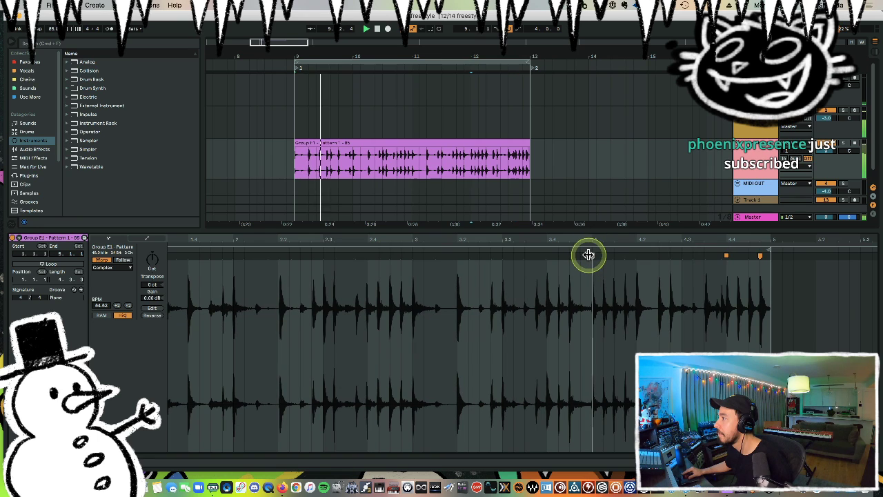
double_click(459, 256)
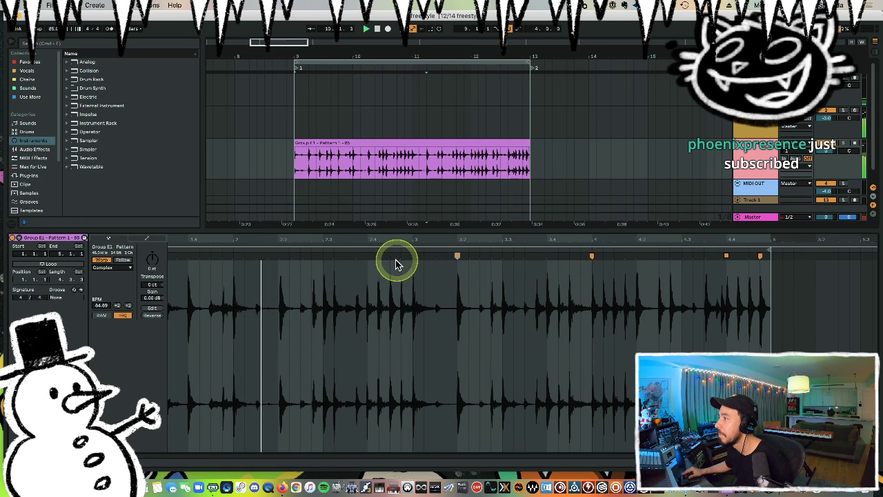
Add warp markers to the clip's hits at 2.1.3, 2.2, 2.3 and 2.3.2.
double_click(256, 255)
double_click(278, 255)
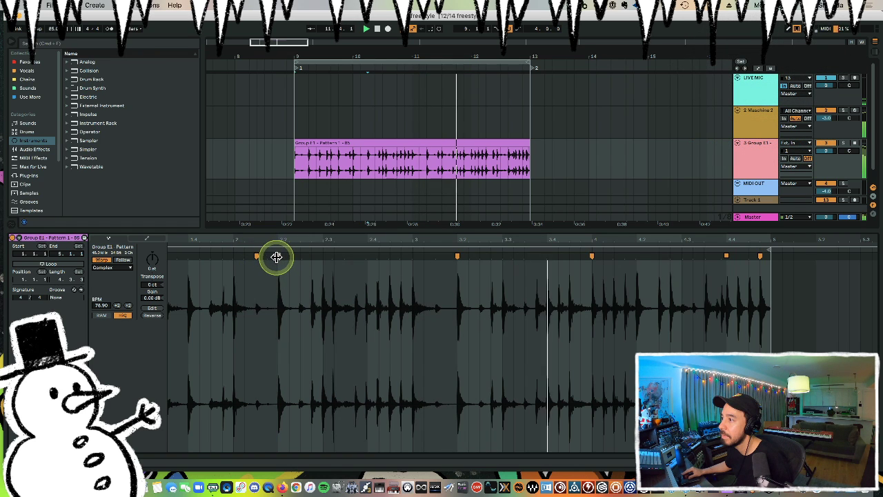
double_click(322, 256)
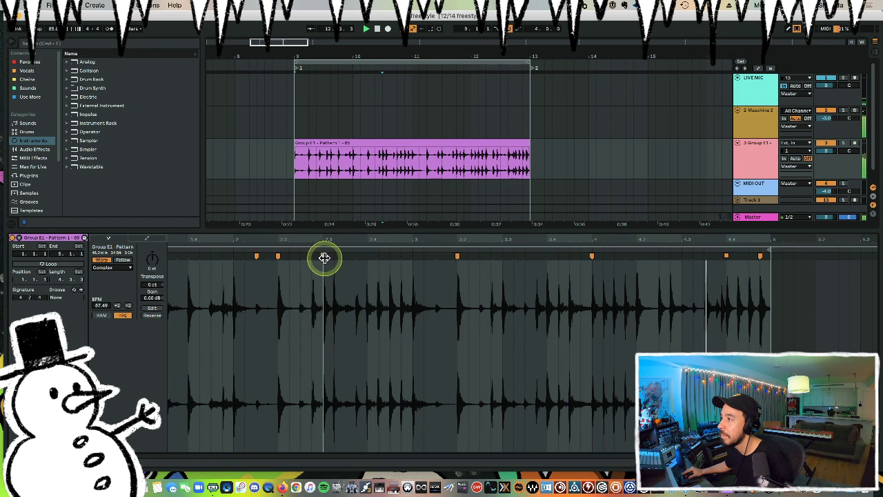
double_click(333, 256)
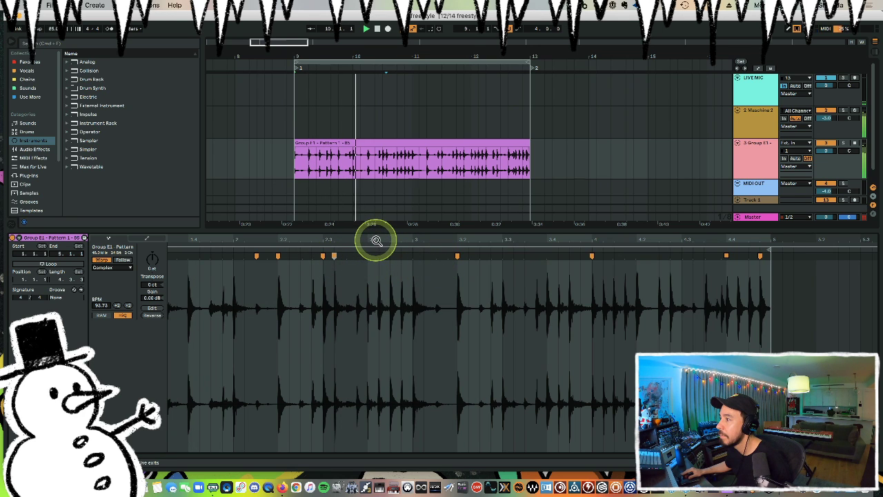
Add warp markers at beat 2 and at the hits on 3.3, 3.3.2 and 3.3.3.
left_click_drag(377, 240, 437, 239)
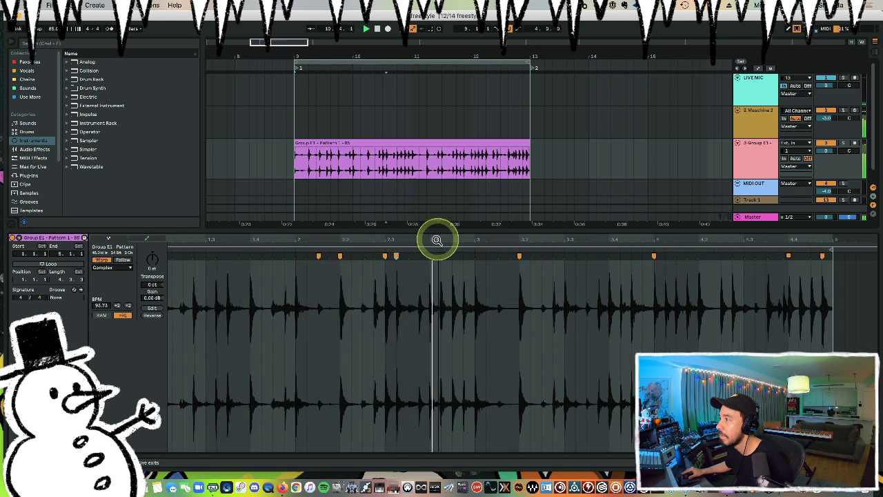
double_click(296, 256)
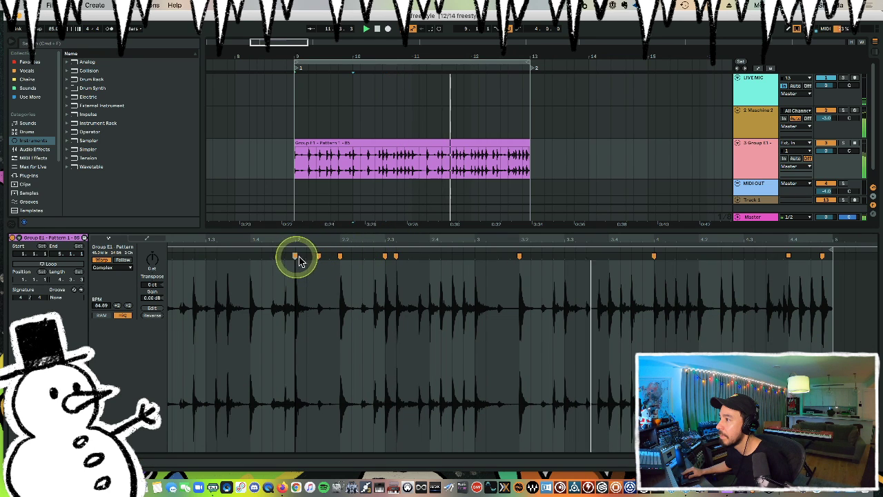
double_click(564, 256)
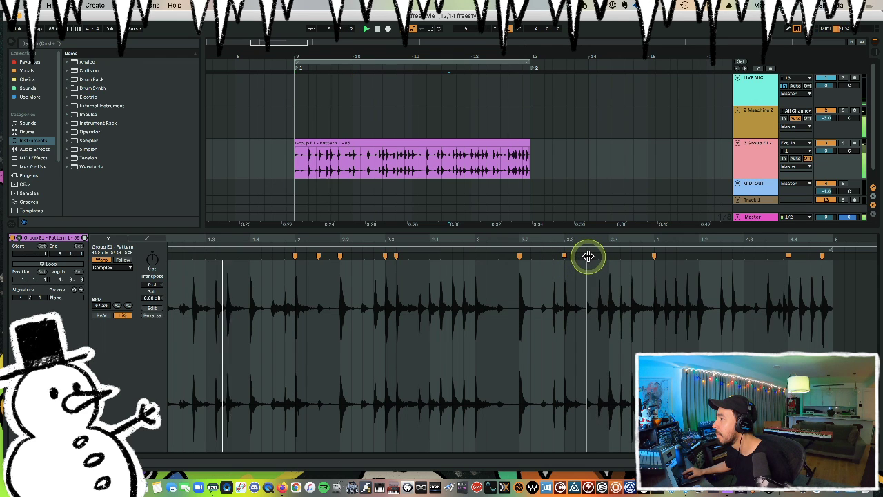
double_click(587, 256)
double_click(576, 256)
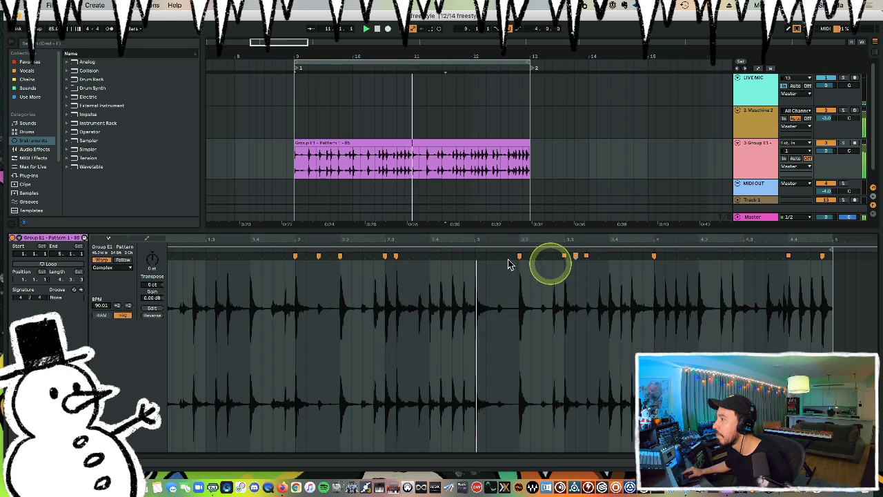
Add warp markers to the remaining loose hits at 2.4, 4.2, 1.2.4 and 3.4.3.
double_click(429, 256)
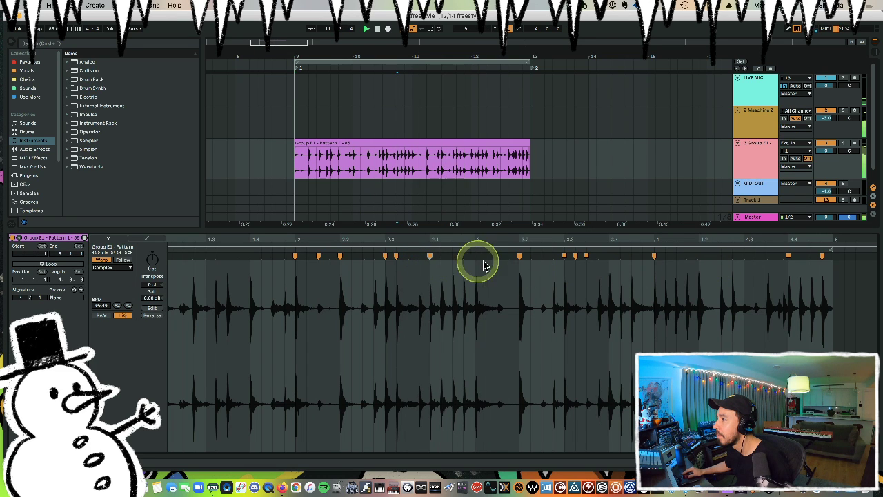
double_click(699, 256)
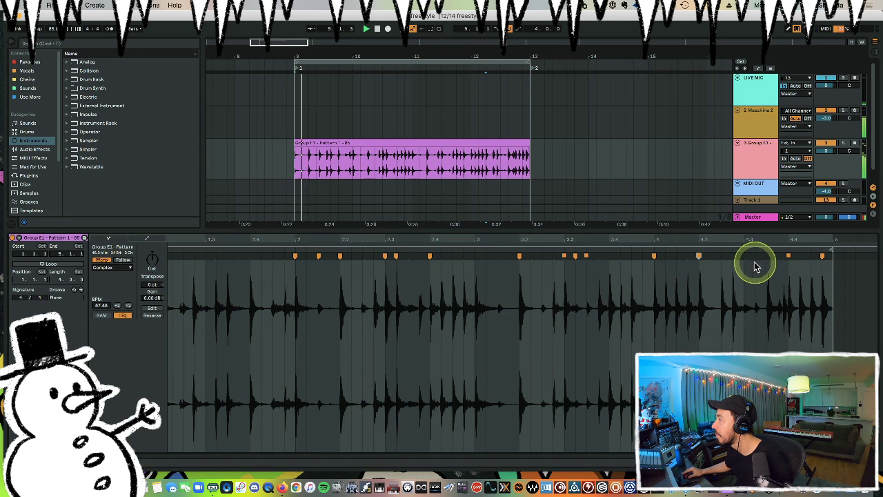
double_click(193, 256)
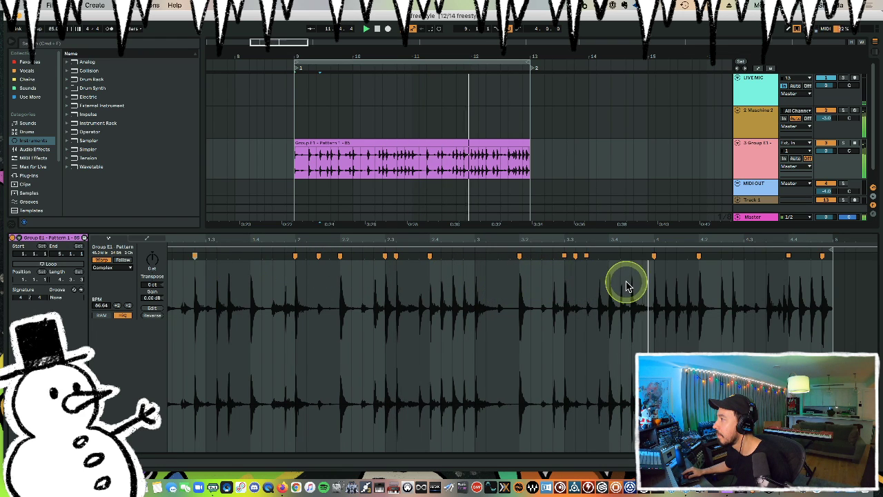
double_click(634, 256)
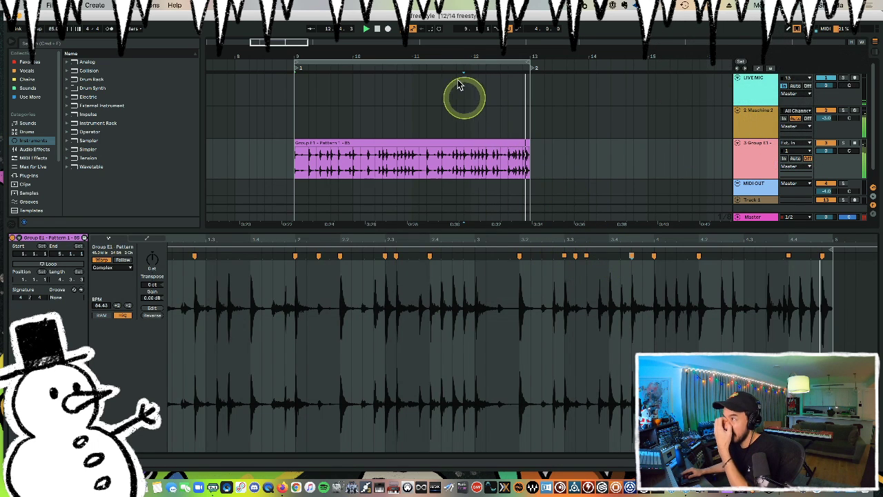
Copy the final beat and a half of the drum loop and paste it just before bar 9 as a pickup.
left_click_drag(448, 45, 448, 49)
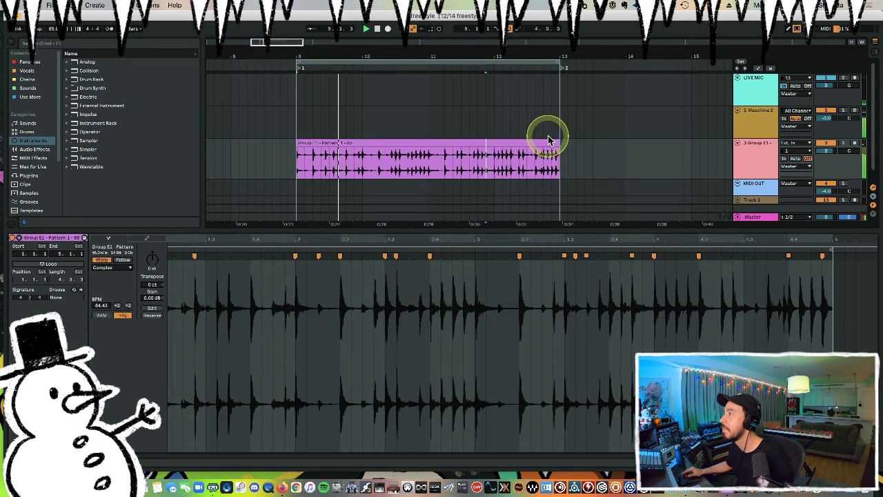
left_click_drag(532, 154, 555, 160)
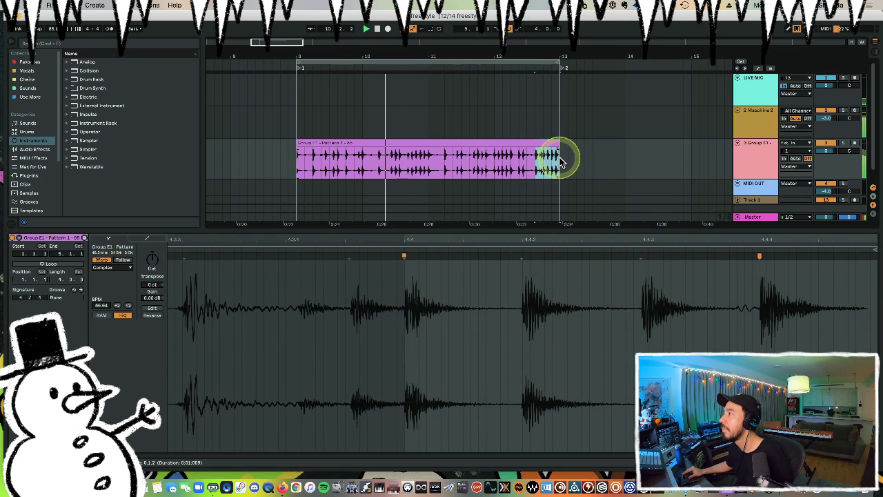
left_click(269, 162)
key("super+v")
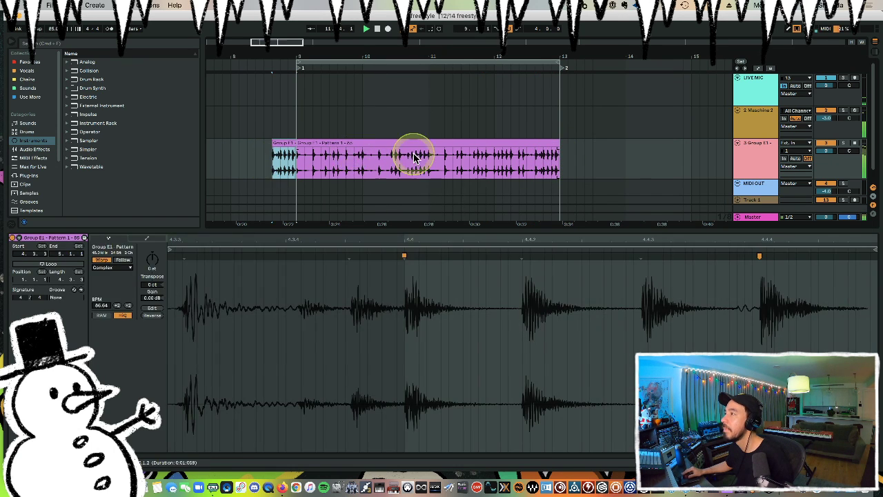
Move the bar 9 segment of the drum loop onto bar 10, leaving bar 9 empty.
left_click_drag(429, 160, 496, 166)
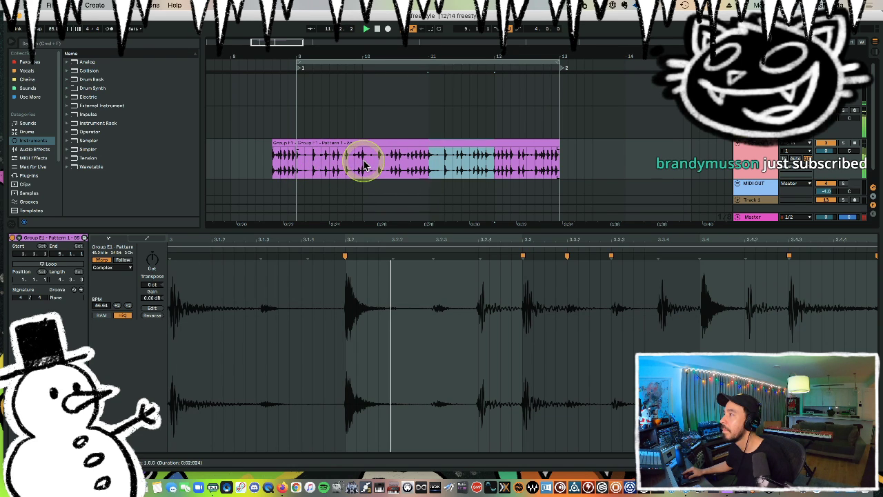
left_click_drag(364, 161, 297, 162)
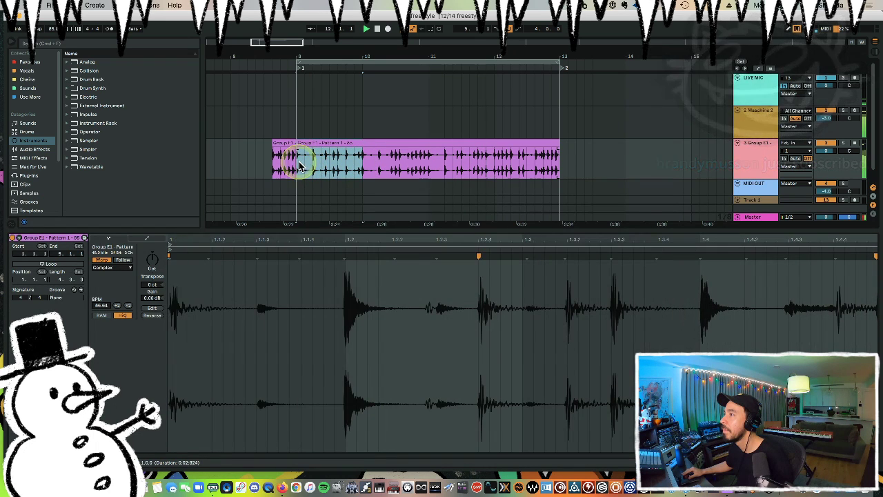
key("Delete")
Cut the bar 11 segment of the drum loop and paste it into both bar 9 and bar 11.
left_click_drag(362, 162, 494, 160)
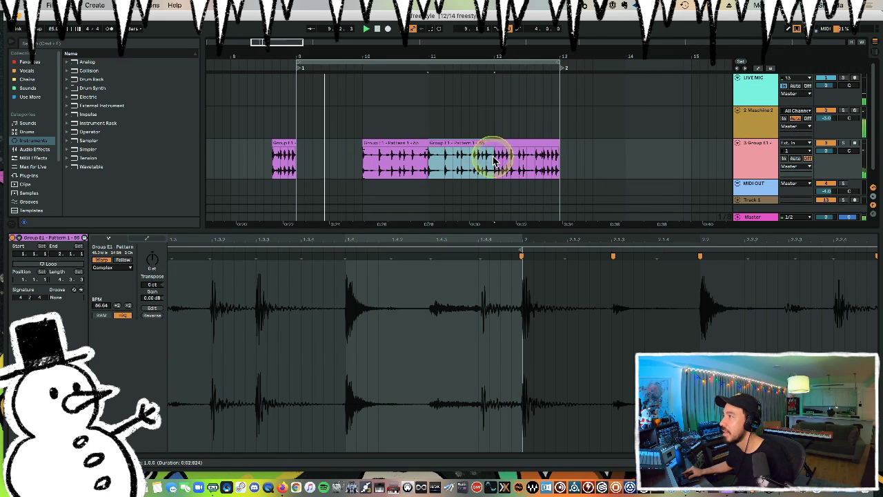
key("Delete")
left_click(296, 157)
key("super+v")
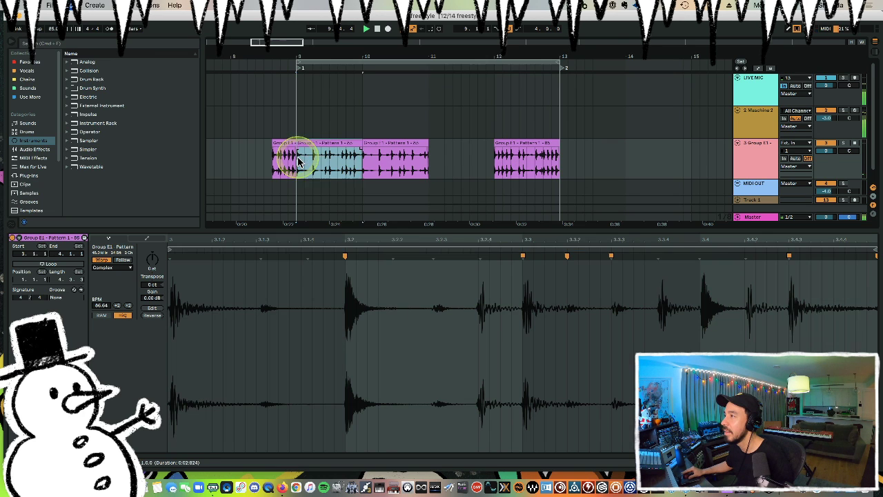
left_click(433, 160)
key("super+v")
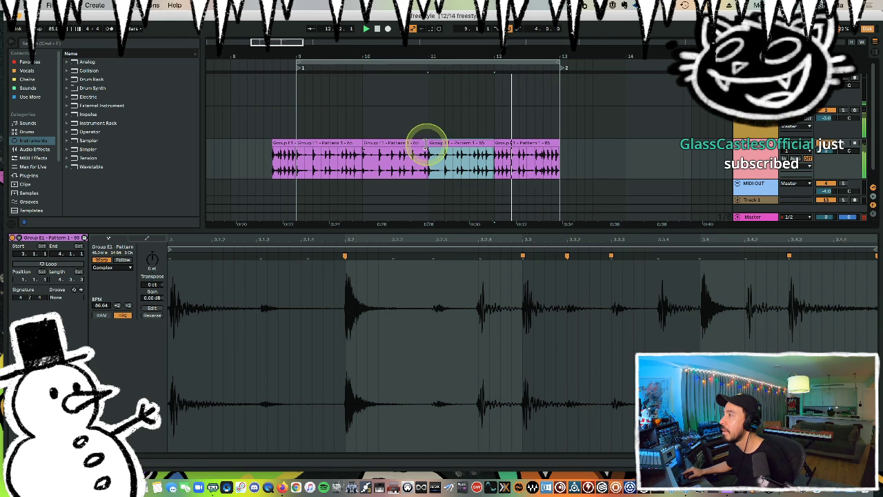
Copy the last beat of bar 9 over the last beat of bar 10 and extend the bar 11 clip to 12.3.
left_click(350, 160)
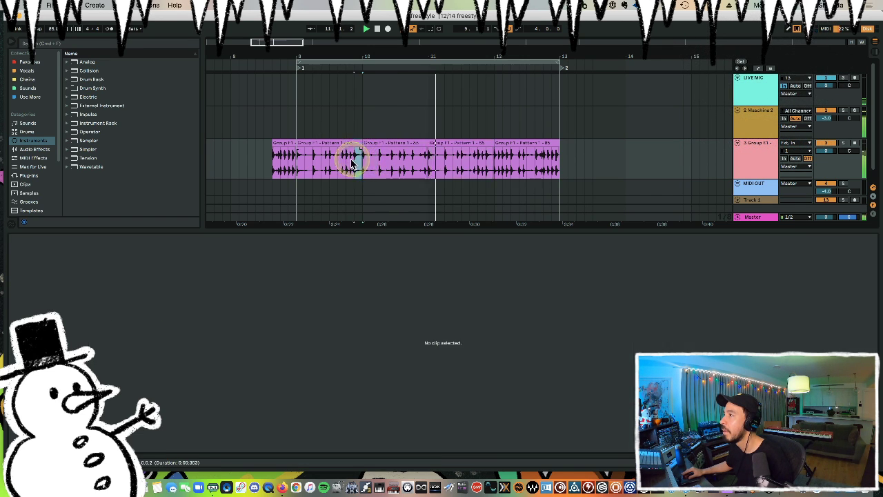
left_click(347, 164)
left_click(410, 163)
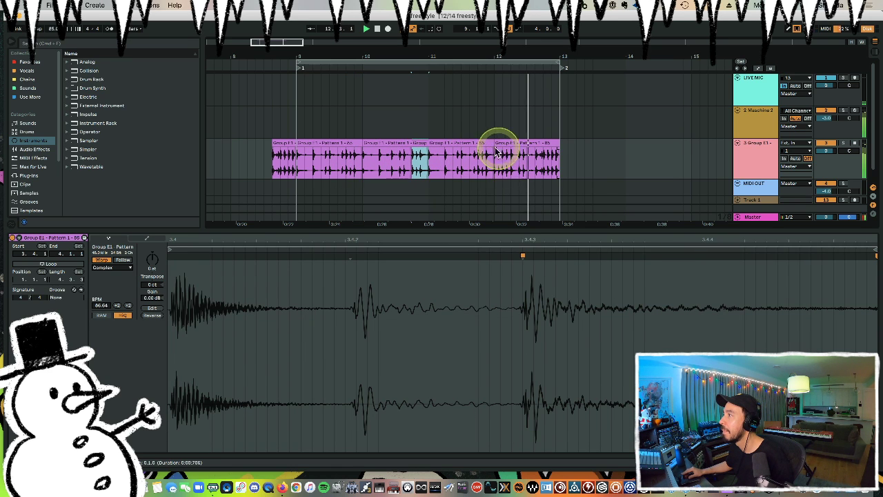
left_click_drag(491, 143, 526, 143)
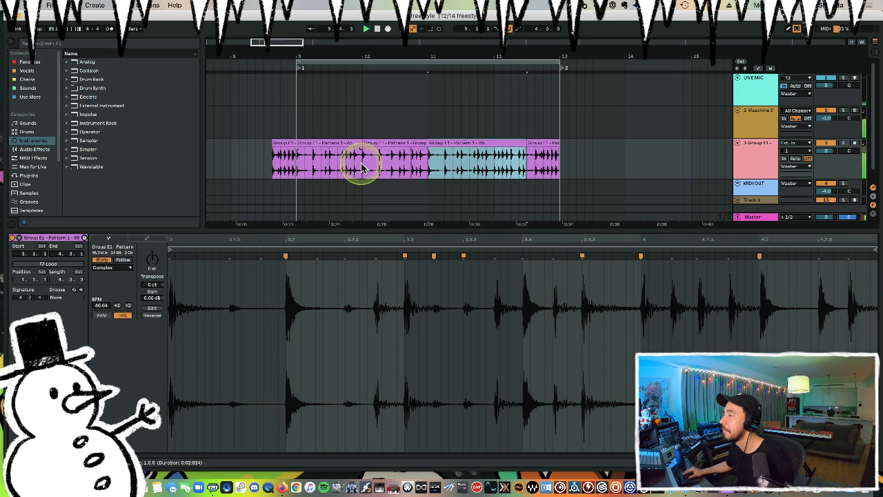
Paste a copy of bar 10's first half over the first half of bar 12 and extend the bar 10 clip to 11.2.
left_click_drag(362, 168, 388, 168)
key("super+c")
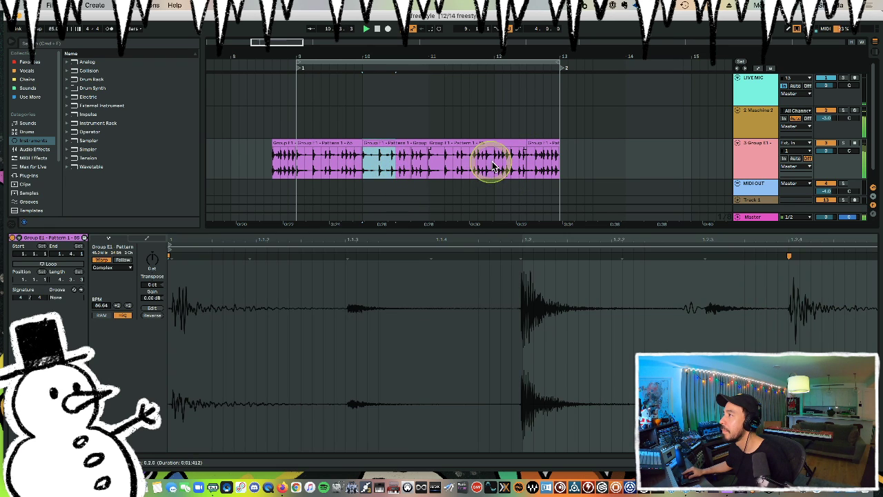
left_click(493, 162)
key("super+v")
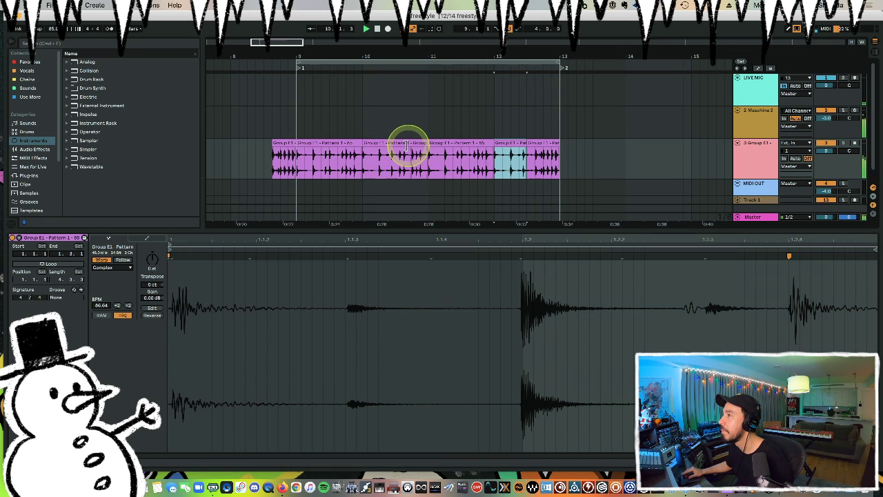
left_click_drag(407, 144, 445, 152)
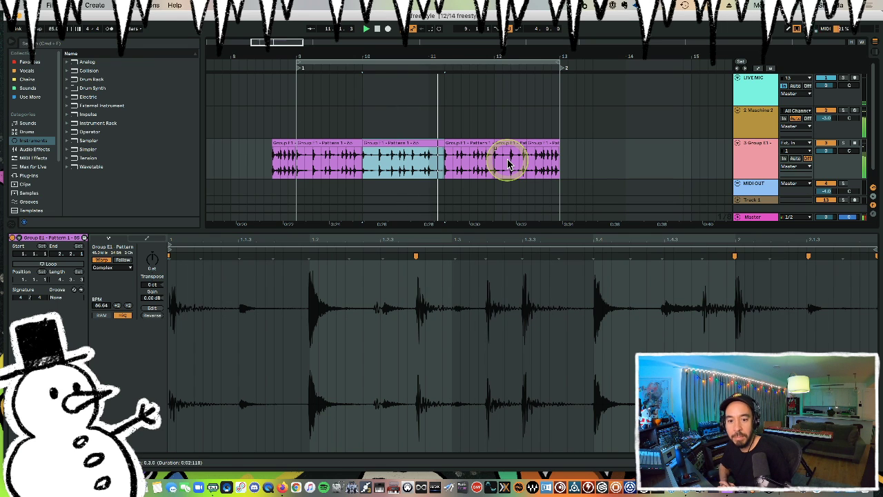
Trim a sixteenth note off the start of the pickup clip before bar 9 so that it begins at 8.3.4.
left_click_drag(442, 69, 384, 69)
left_click(278, 131)
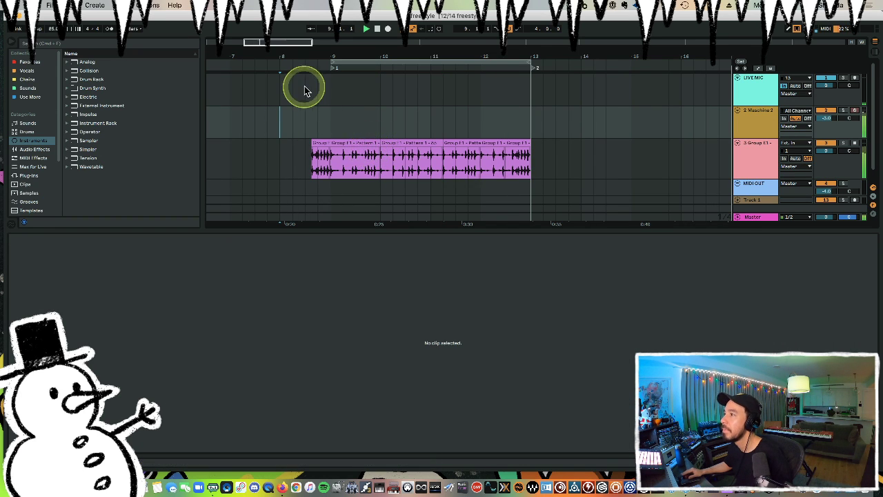
left_click_drag(306, 55, 306, 56)
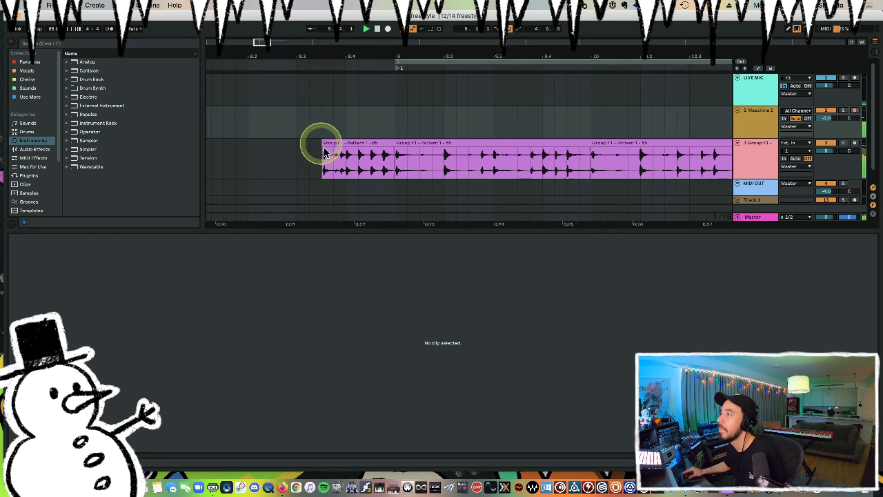
left_click_drag(337, 167, 310, 163)
key("Delete")
left_click(289, 162)
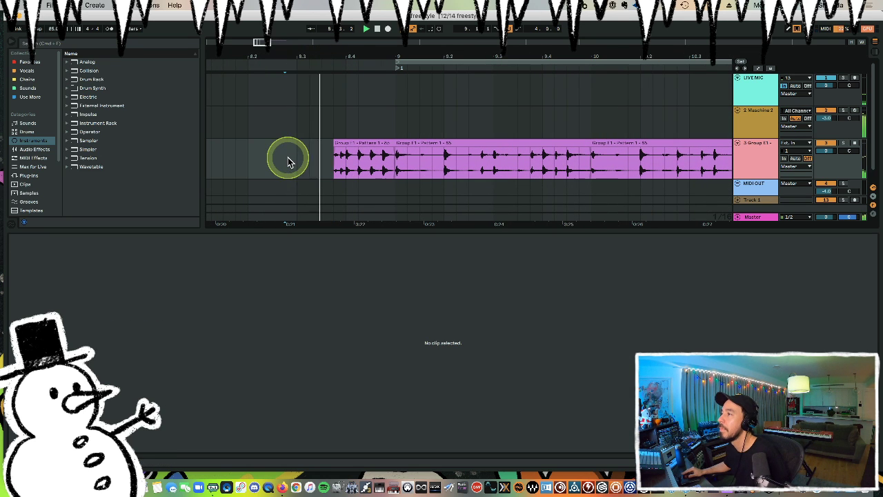
Select the drum loop from bar 9 to bar 13, pull the Group E1 track's volume down, and bring it back to -0.1 dB.
left_click_drag(439, 53, 302, 55)
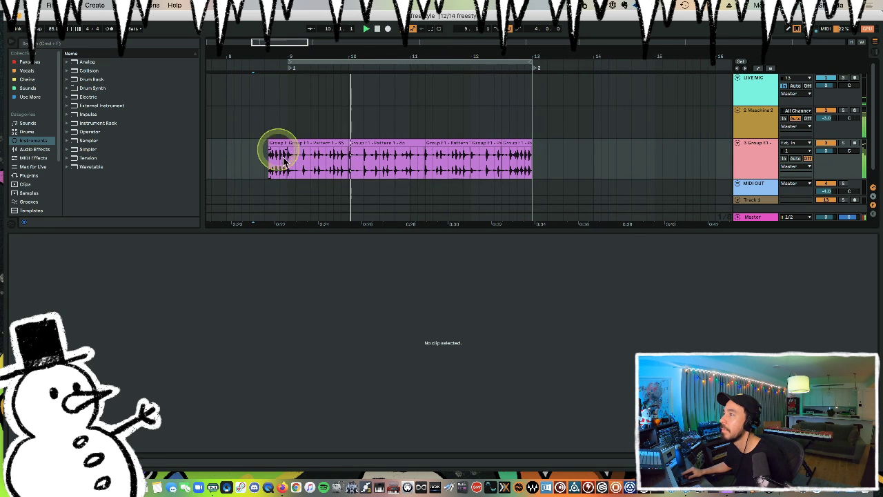
left_click_drag(287, 159, 545, 166)
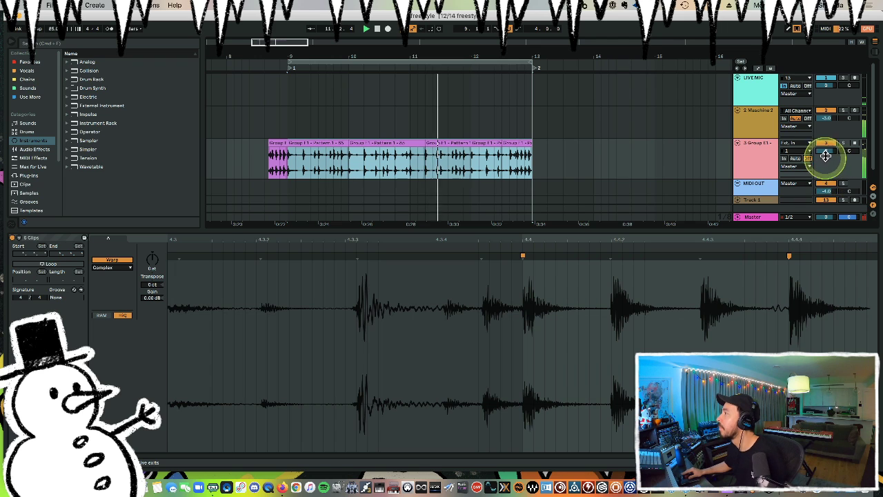
left_click_drag(825, 151, 826, 160)
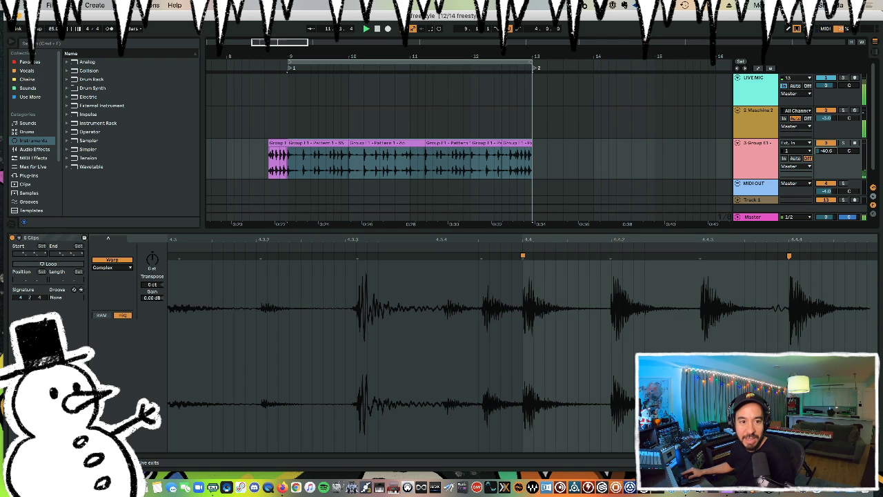
left_click(820, 153)
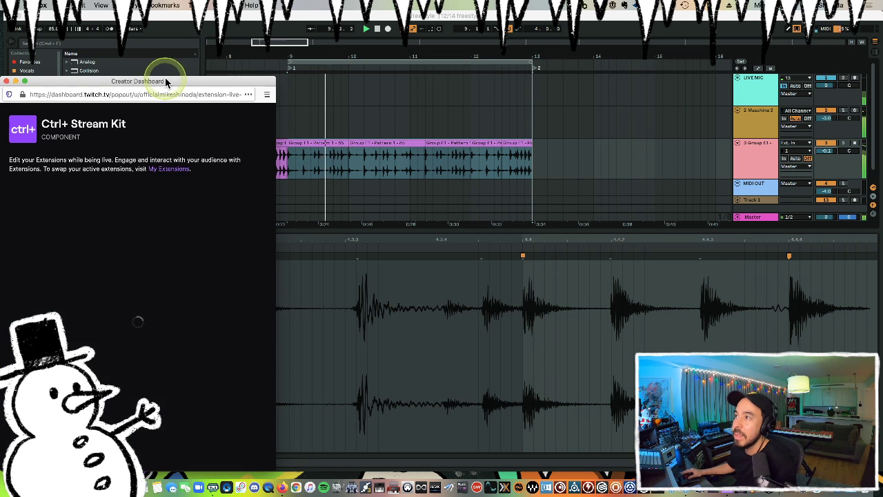
Switch to the Creator Dashboard window with the Ctrl+ Stream Kit and open its polling settings at the answer options.
left_click_drag(165, 82, 181, 88)
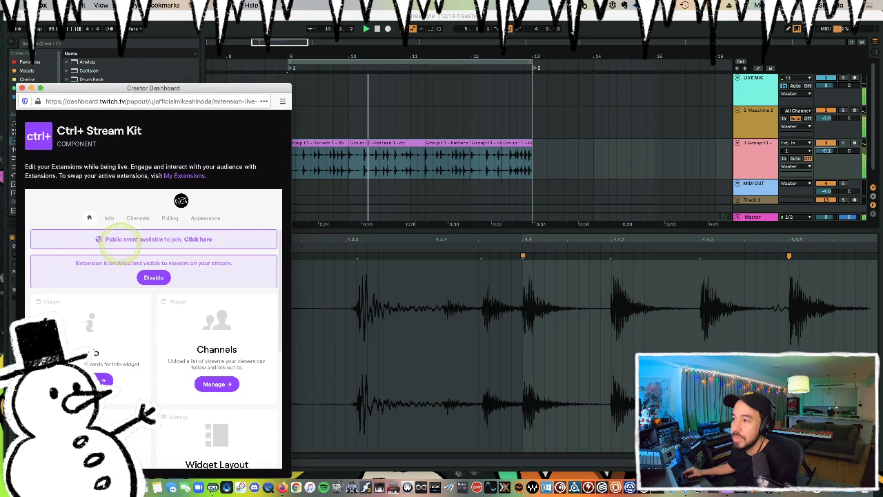
scroll(109, 419, "down", 5)
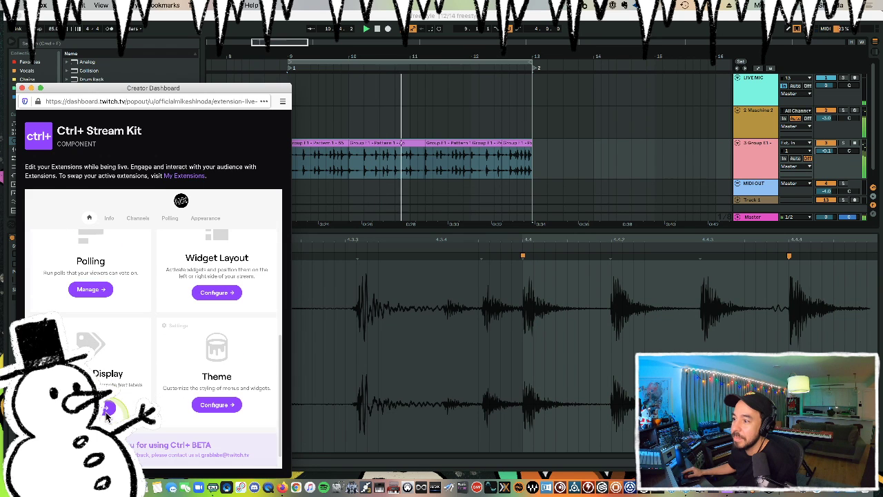
left_click(90, 289)
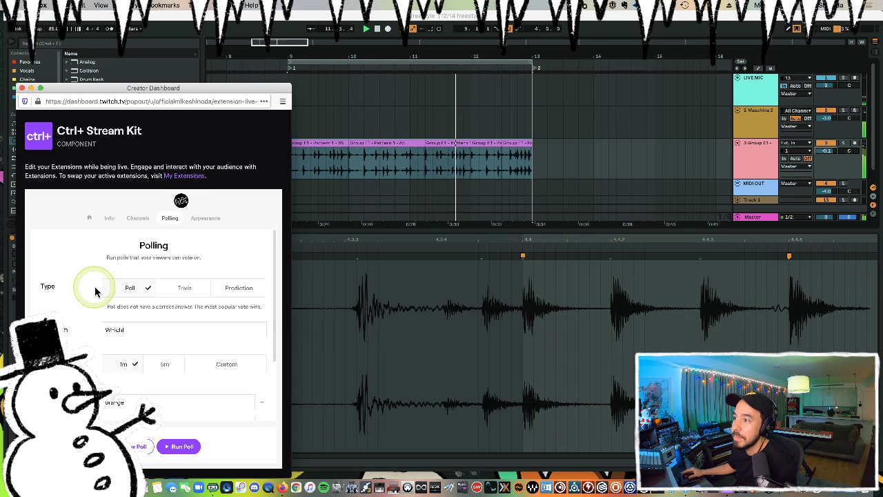
scroll(118, 335, "down", 3)
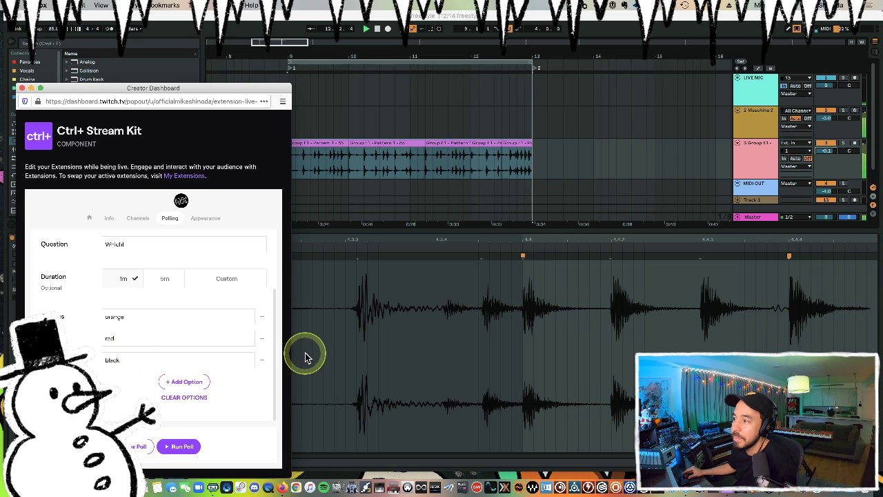
Remove the poll option "black", rename the other two "lo fi" and "breakbeat", and save and run the poll.
left_click(261, 360)
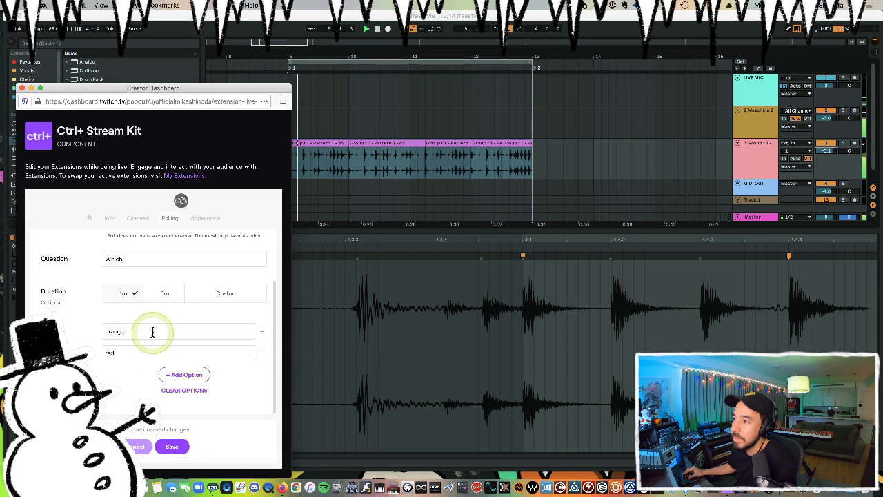
left_click_drag(153, 332, 115, 308)
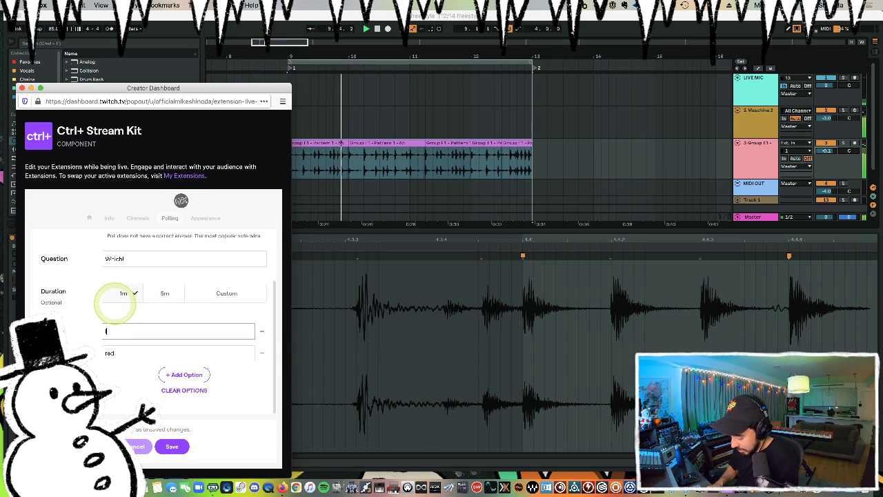
double_click(114, 353)
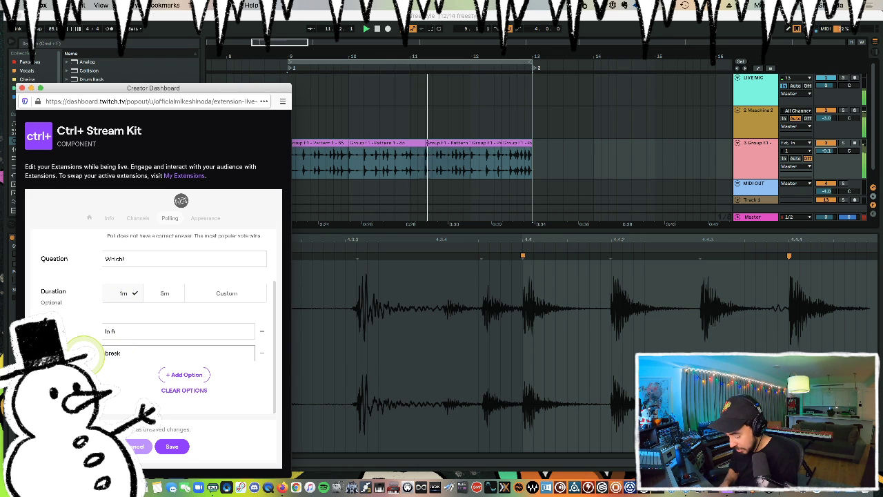
left_click(170, 447)
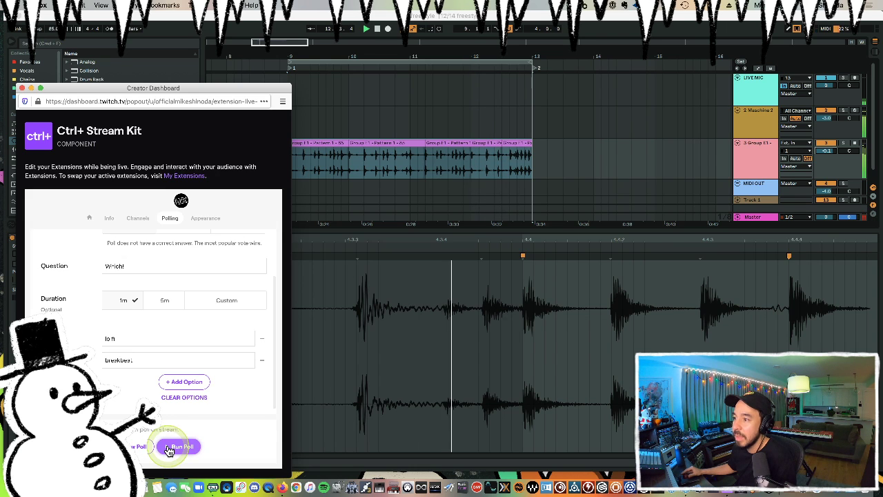
left_click(170, 448)
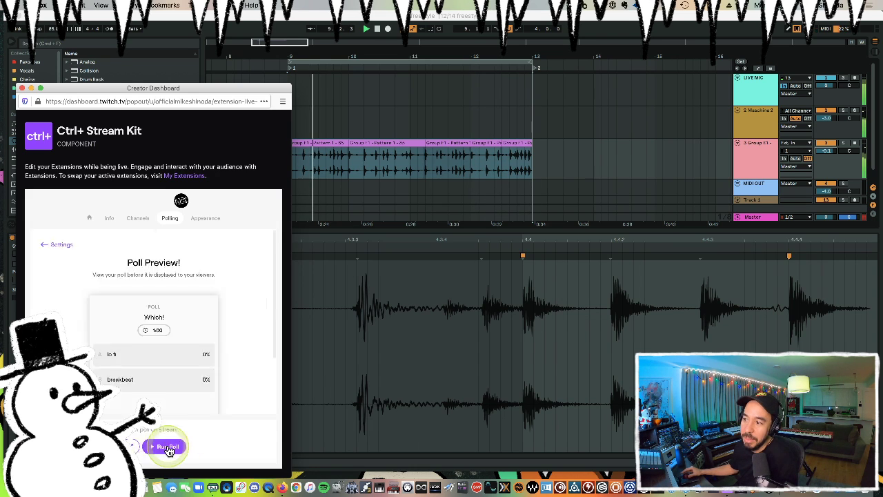
left_click(170, 447)
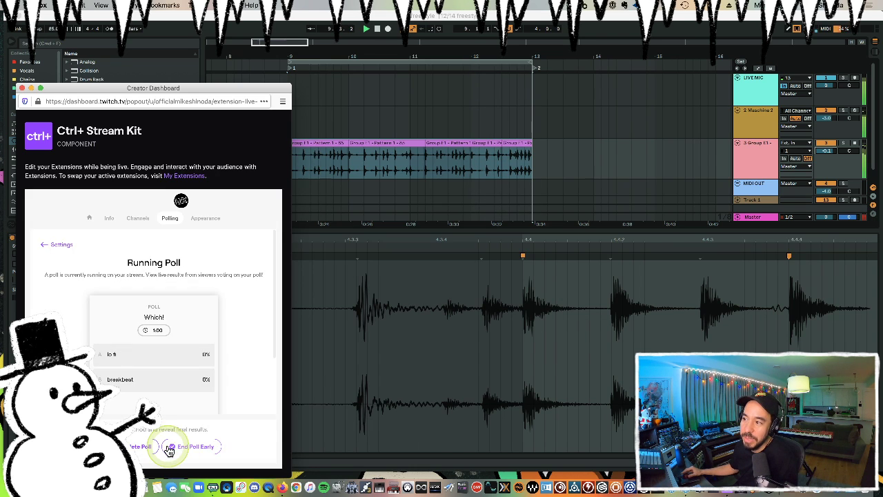
Switch back to Ableton Live and cut the drum loop from bar 9 to bar 13, keeping the pickup before bar 9.
left_click(258, 37)
left_click_drag(305, 56, 252, 55)
key("super+z")
key("super+shift+z")
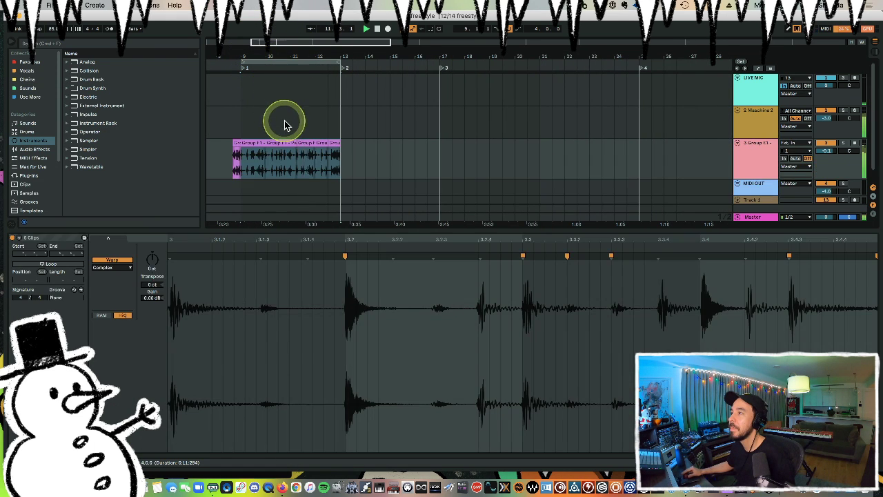
left_click_drag(238, 168, 328, 166)
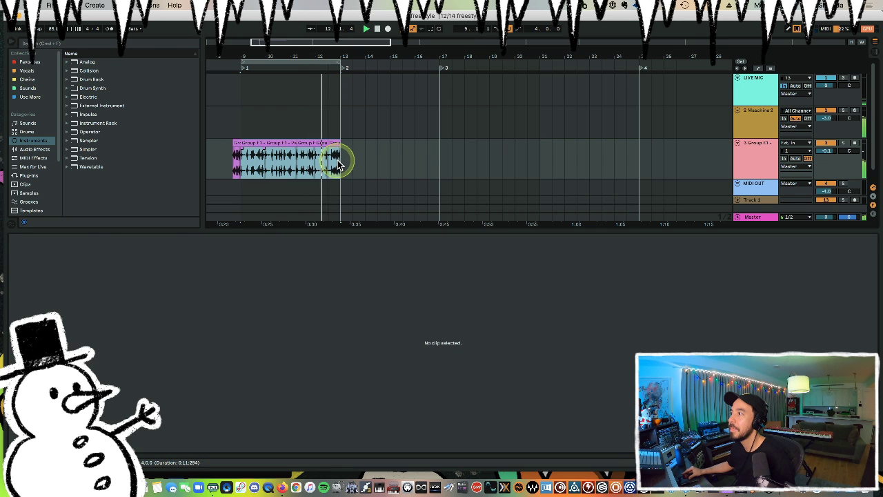
key("Delete")
left_click_drag(390, 52, 301, 54)
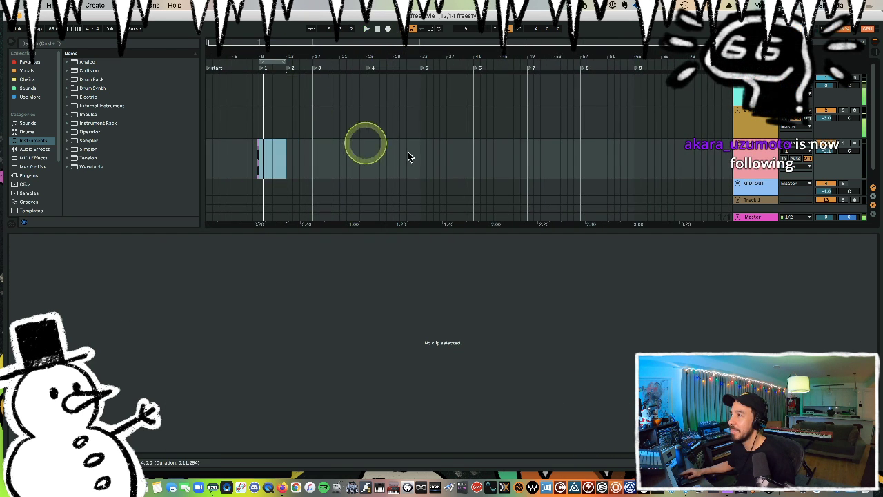
Play the arrangement from several points between bars 24 and 61 to find the section where the drum loop should enter.
left_click(514, 170)
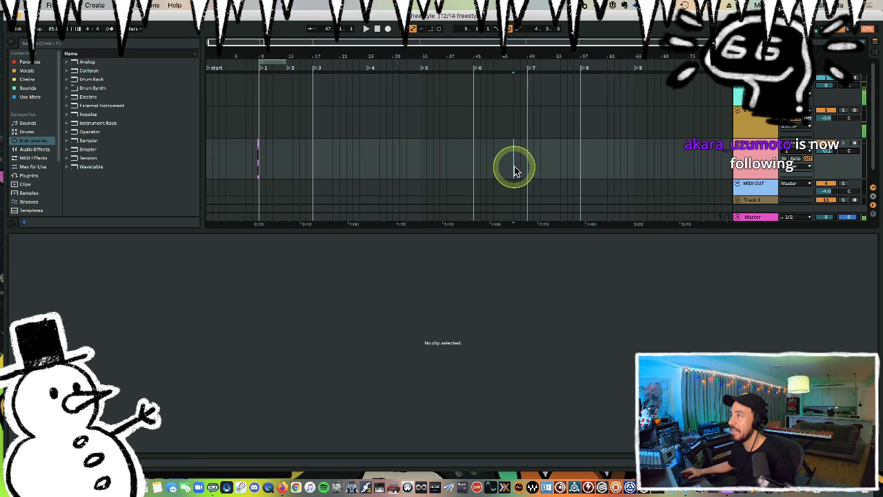
left_click(467, 163)
left_click(432, 169)
left_click(419, 169)
key("space")
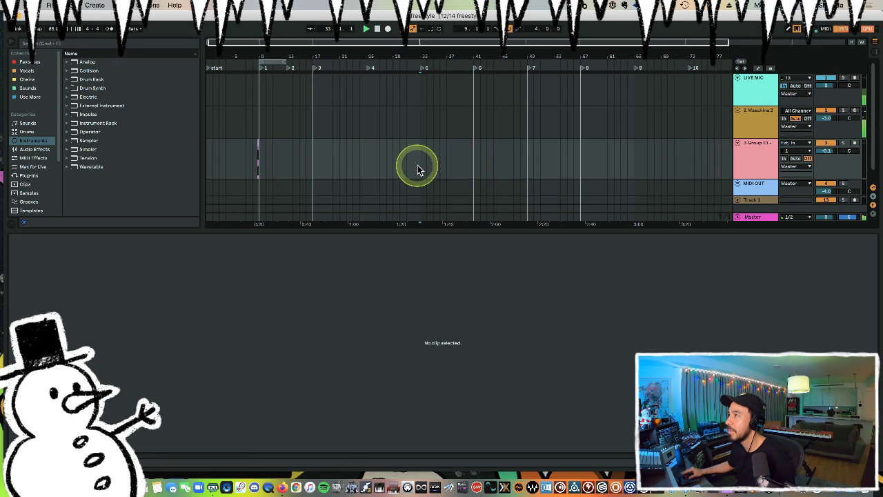
left_click(381, 165)
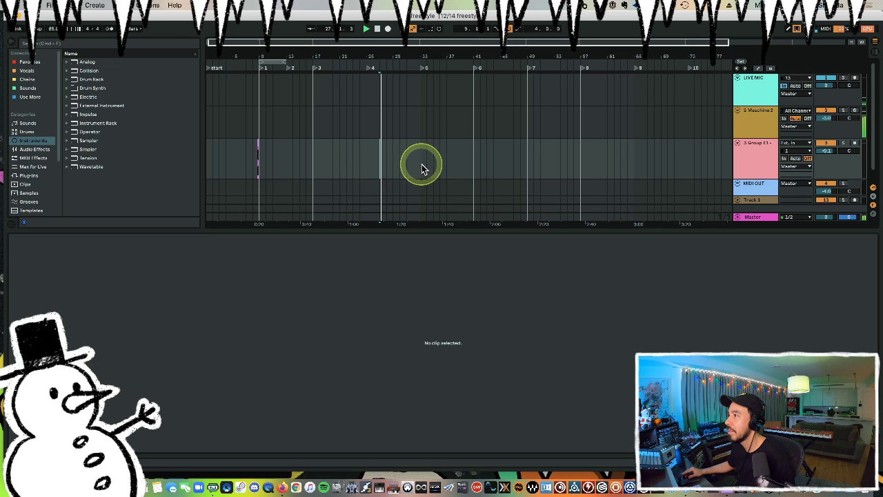
left_click(607, 162)
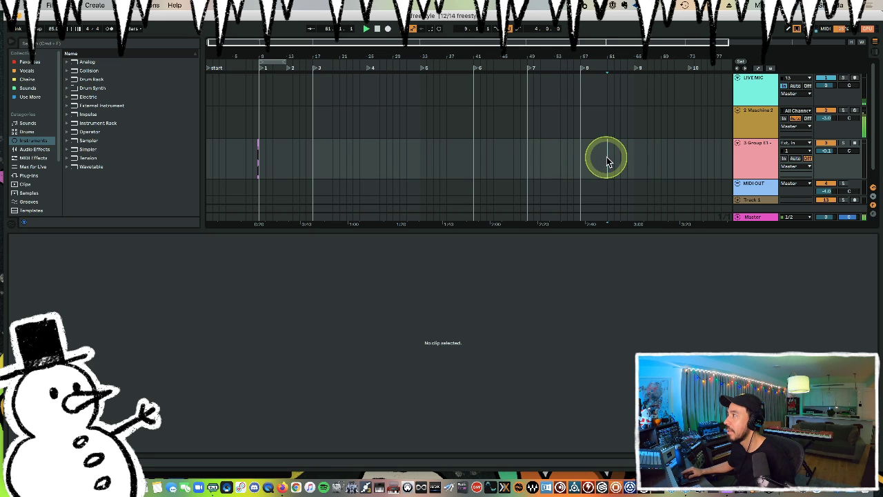
left_click(522, 160)
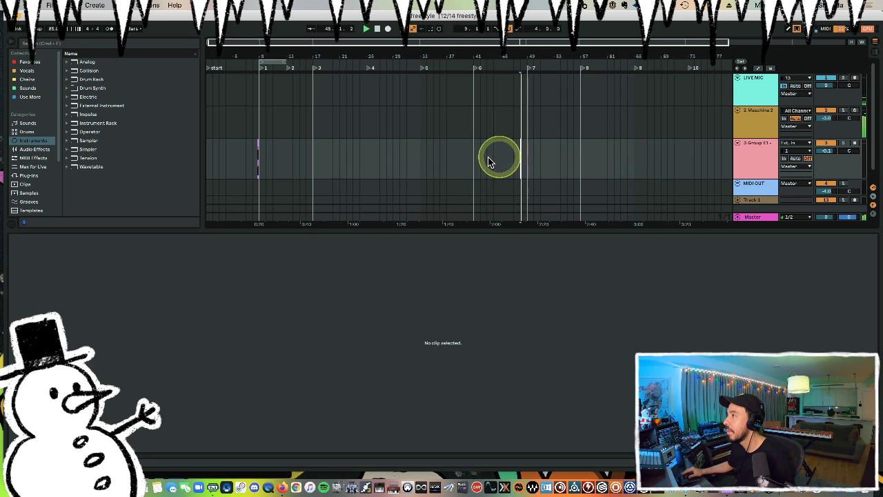
left_click(371, 165)
left_click(357, 167)
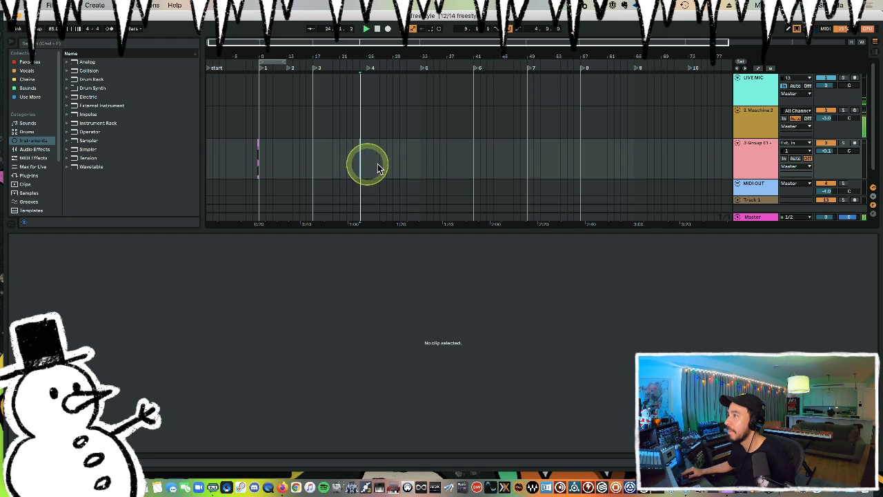
Paste the cut drum loop on the Group E1 track at bar 33 and duplicate it until it fills up to bar 57.
left_click(420, 163)
key("super+v")
key("super+d")
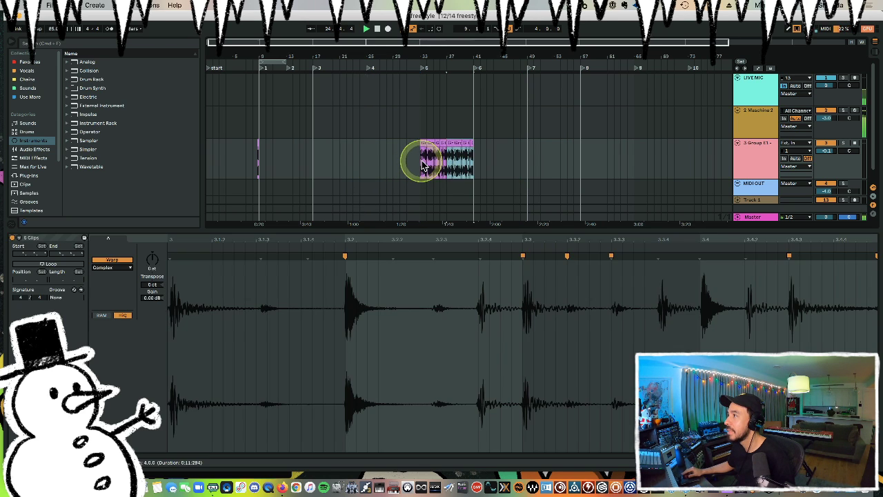
key("super+d")
key("super+d")
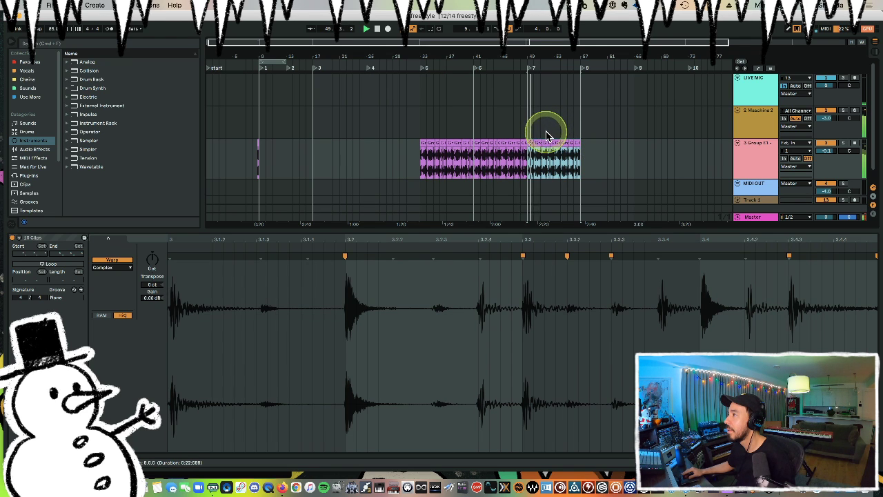
left_click(572, 131)
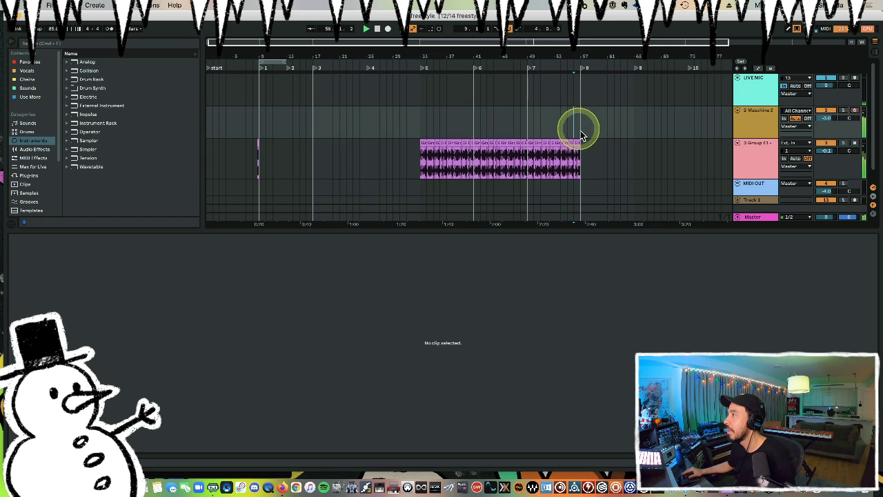
left_click_drag(580, 150, 528, 147)
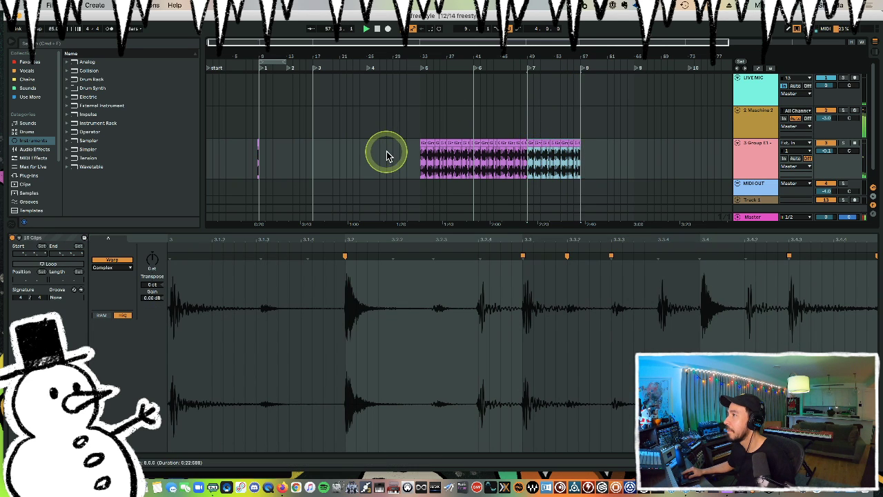
Copy bar 8 with the drum pickup and paste it at bar 32 and at bar 16.
left_click(252, 152)
left_click(257, 148)
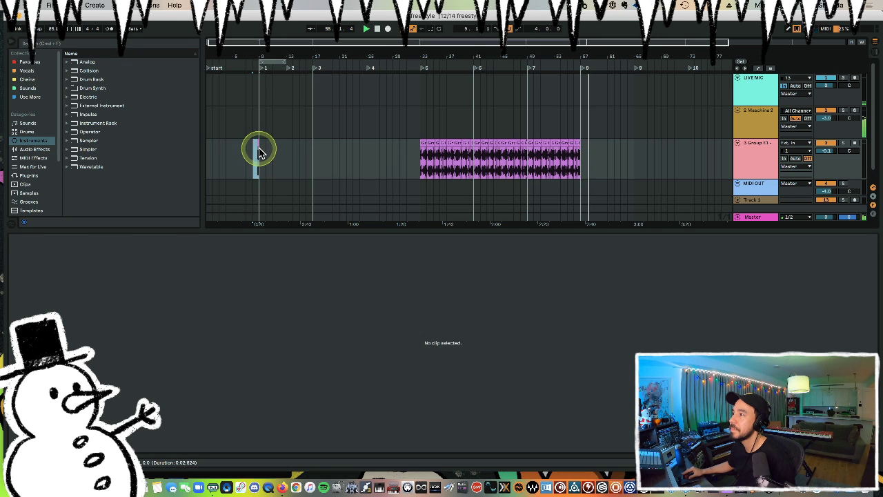
left_click(416, 155)
left_click(306, 155)
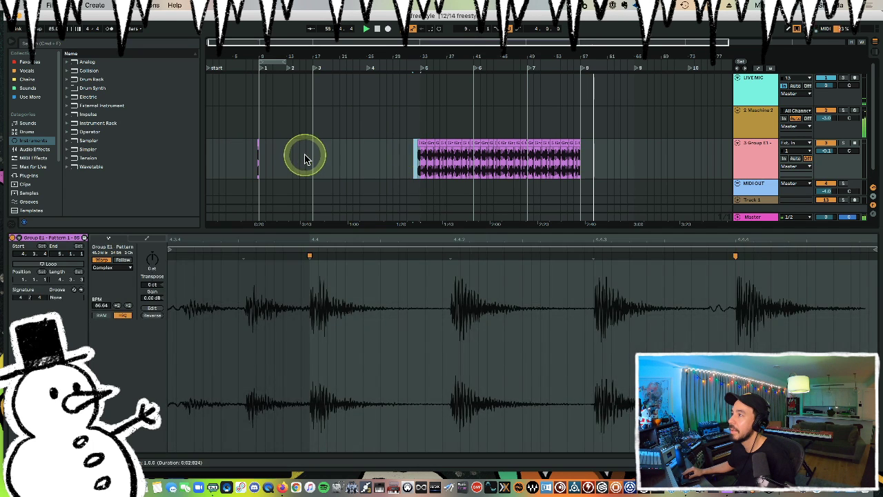
key("super+v")
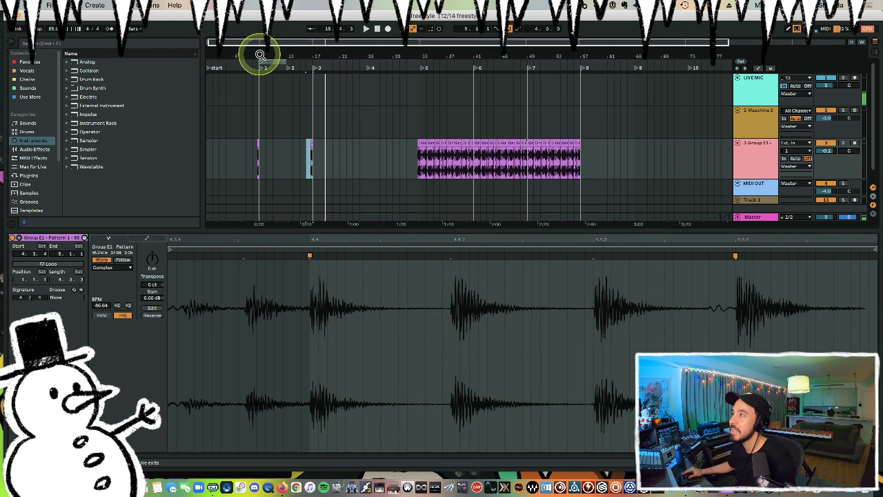
Add a short fade-in at the start of the pickup clip before bar 9.
left_click_drag(260, 54, 260, 53)
left_click(224, 153)
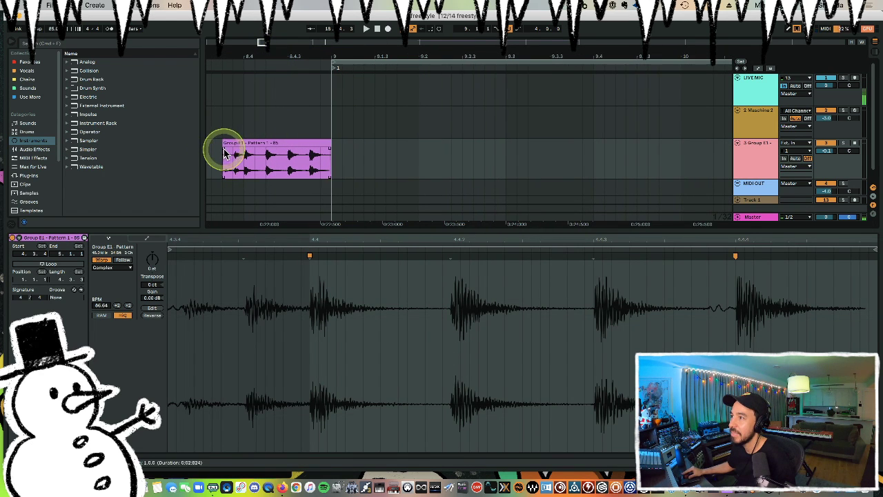
left_click_drag(225, 153, 238, 155)
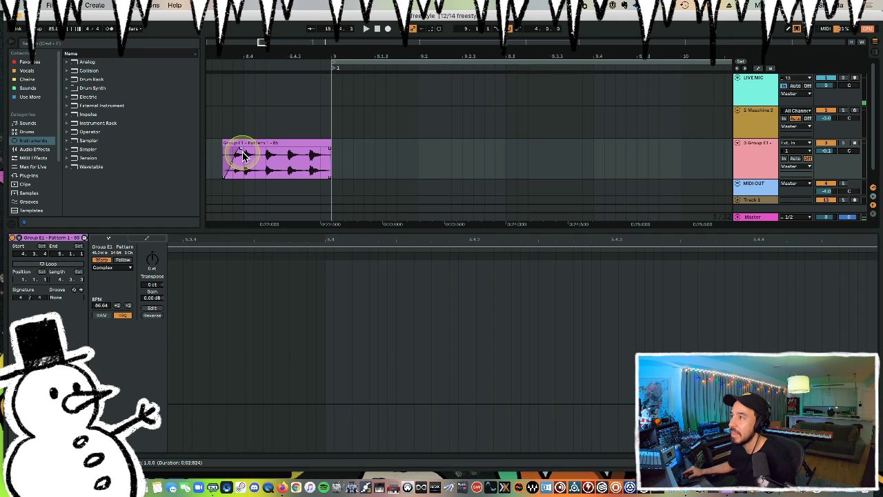
Copy the faded-in drum pickup before bar 9 over the pickups before bars 17 and 33, and play them.
left_click(216, 123)
left_click_drag(278, 69, 290, 59)
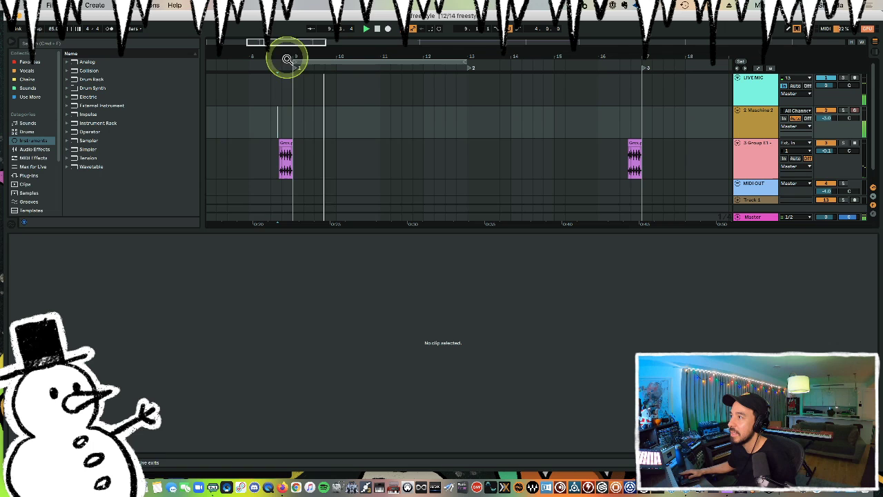
left_click(286, 146)
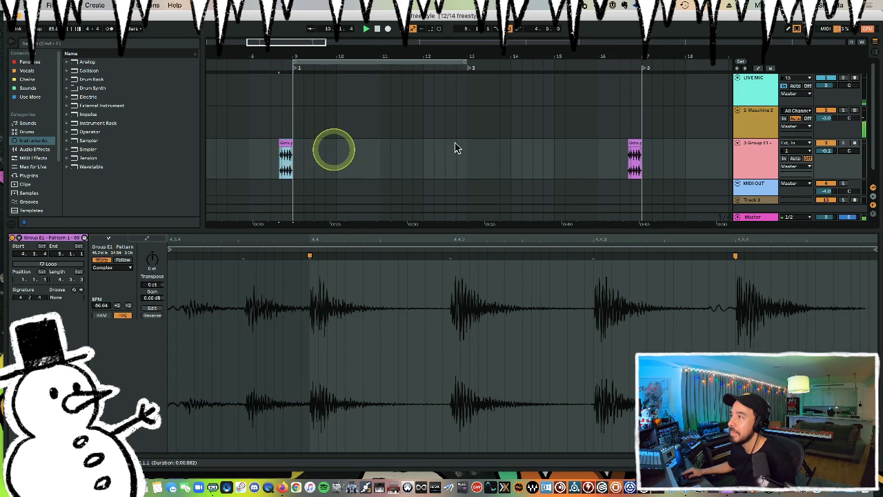
left_click(633, 143)
mouse_move(644, 57)
left_mouse_down()
mouse_move(644, 49)
mouse_move(637, 55)
left_mouse_up()
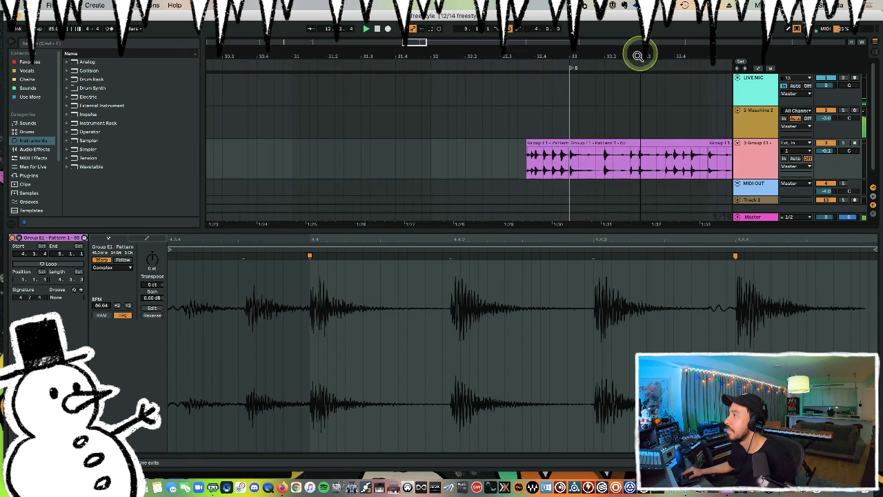
left_click_drag(529, 166, 525, 165)
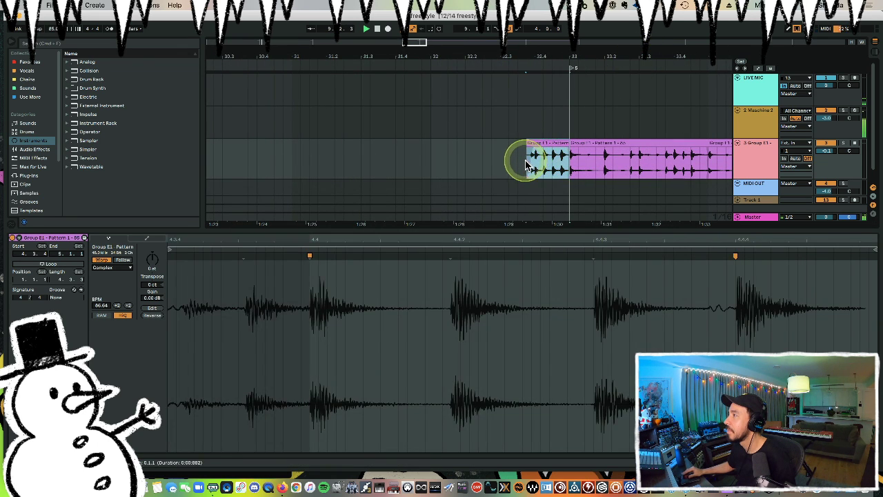
left_click(524, 165)
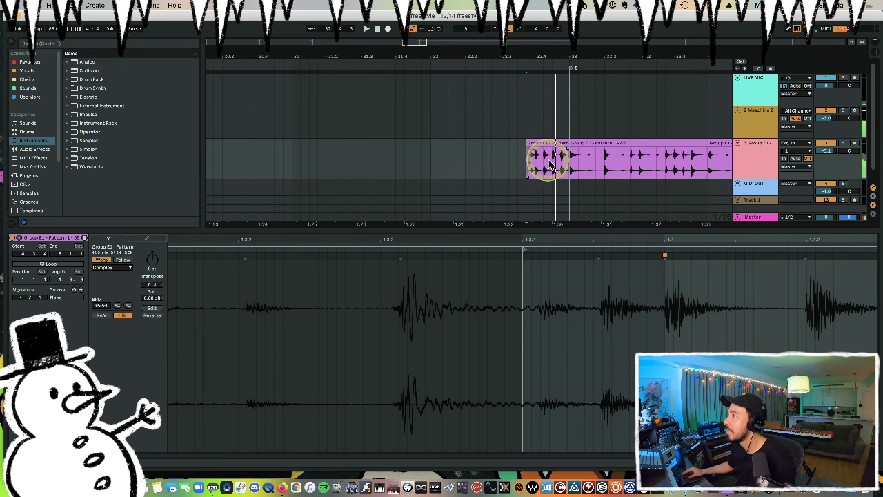
key("space")
Copy the opening hits of the pickup before bar 33, paste them one beat earlier, and play the result.
left_click(551, 164, "shift")
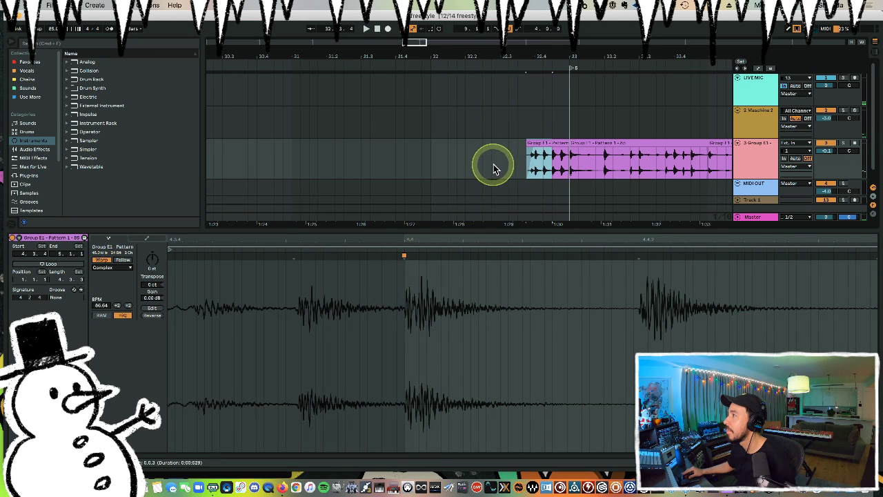
left_click(491, 166)
key("super+v")
left_click(483, 160)
key("space")
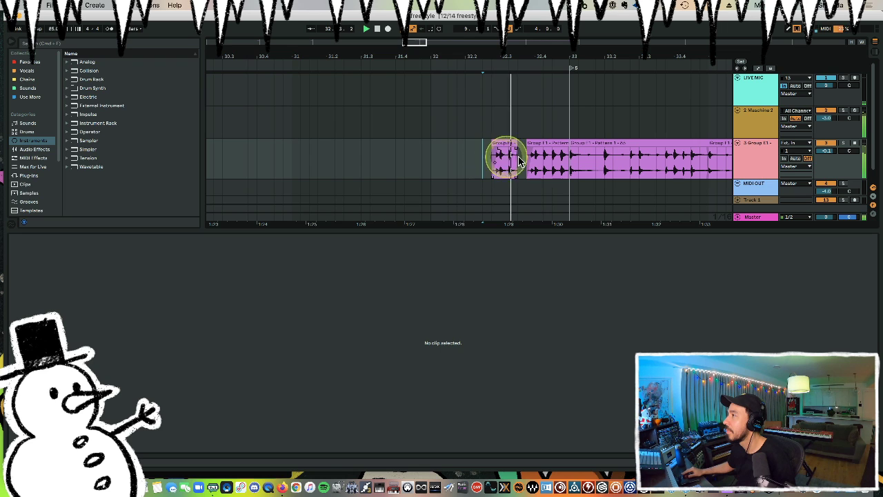
Copy a two-sixteenth slice of the drum loop from beat 33.3 into the gap between the pickup clips and play it.
left_click(601, 159)
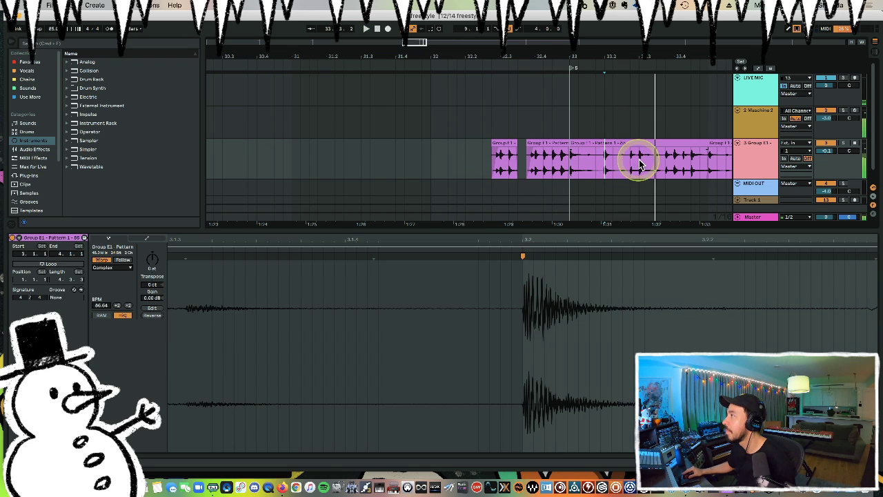
left_click_drag(639, 159, 655, 160)
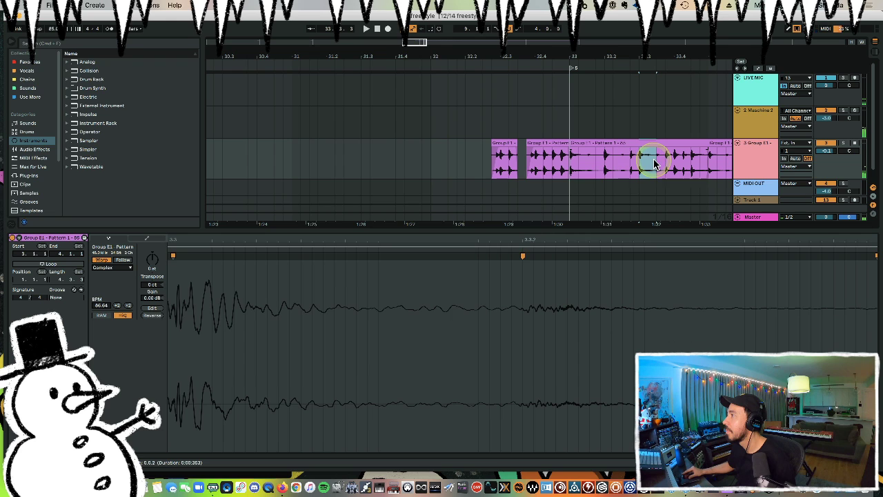
left_click(514, 162)
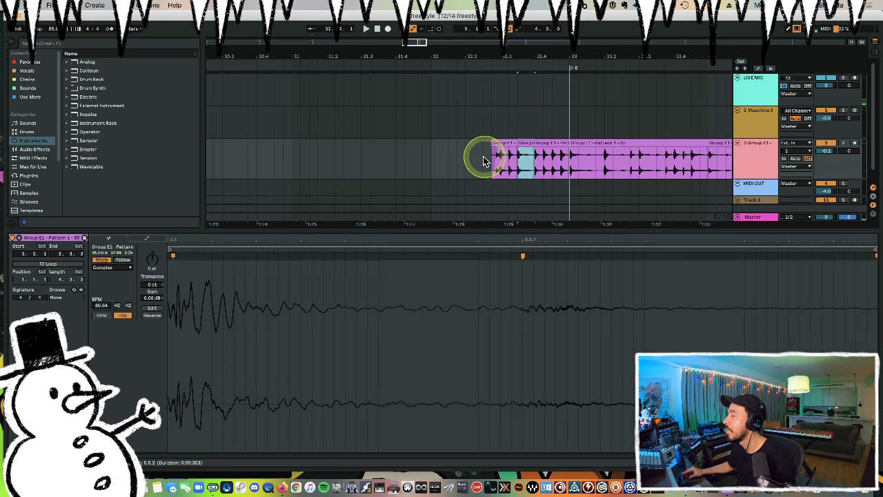
left_click(483, 161)
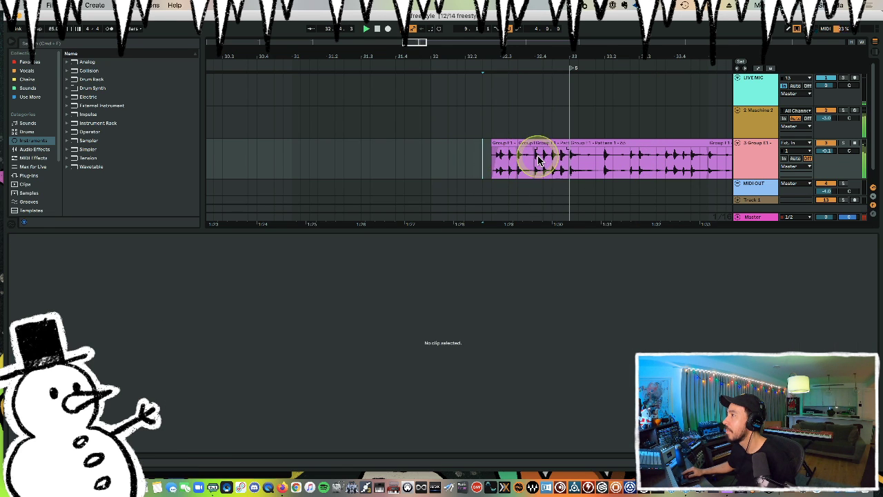
Play the extended drum pickup from about beat 31.4 into the loop at bar 33 and review the whole arrangement.
left_click(406, 136)
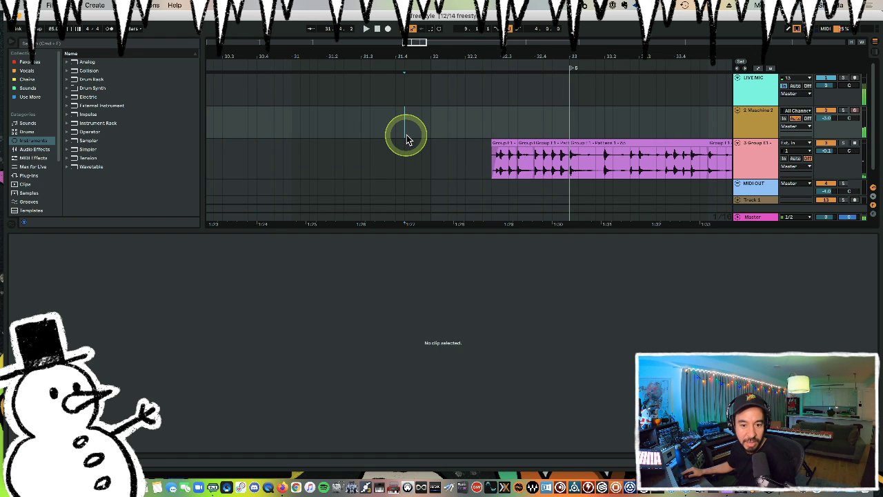
key("space")
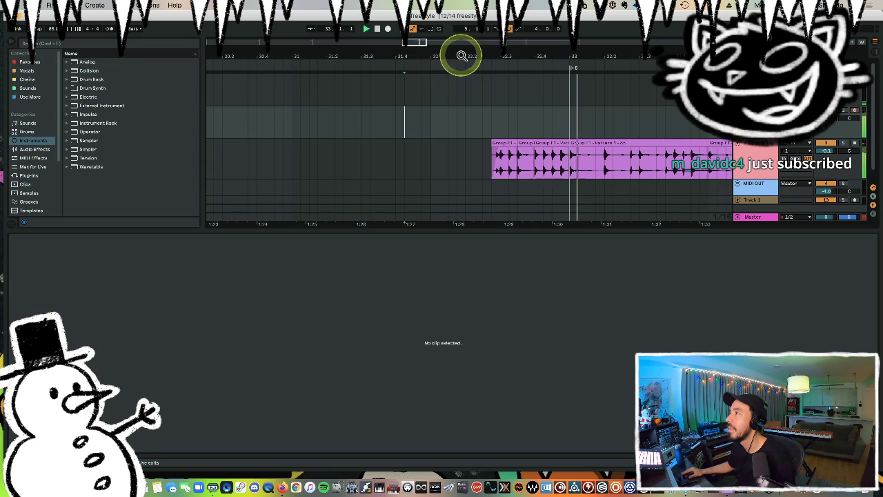
scroll(462, 56, "down", 5)
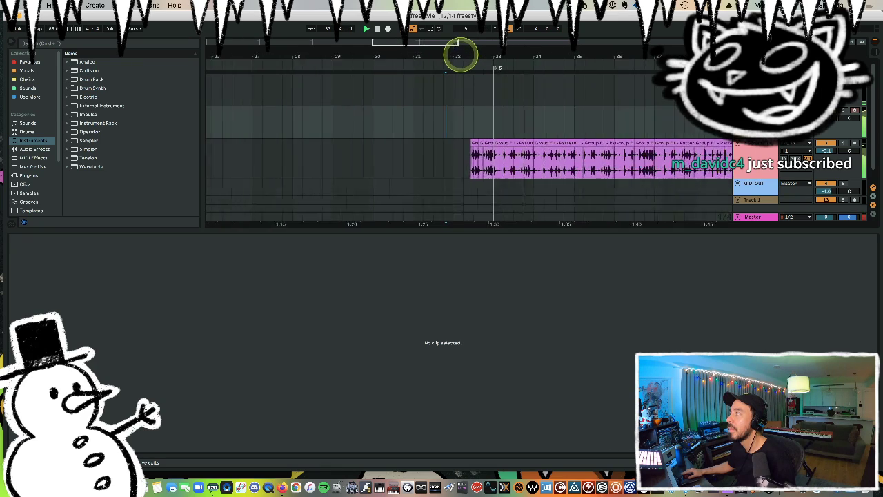
scroll(461, 55, "down", 5)
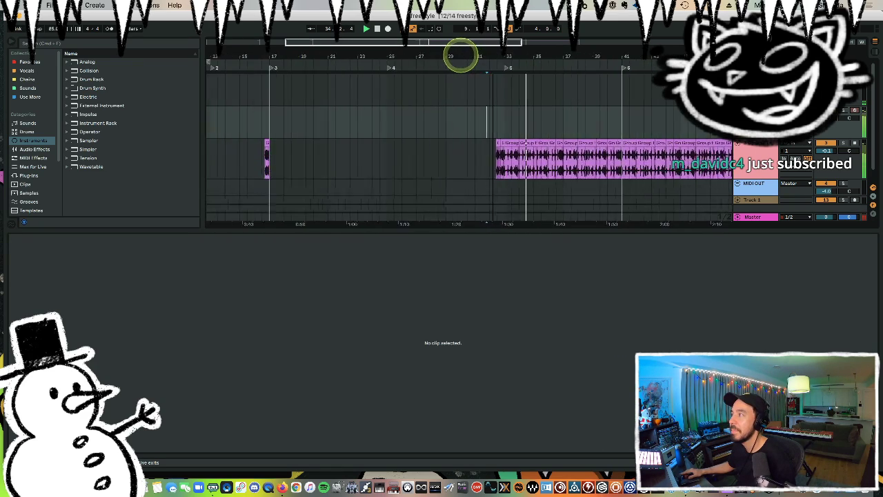
scroll(461, 55, "down", 6)
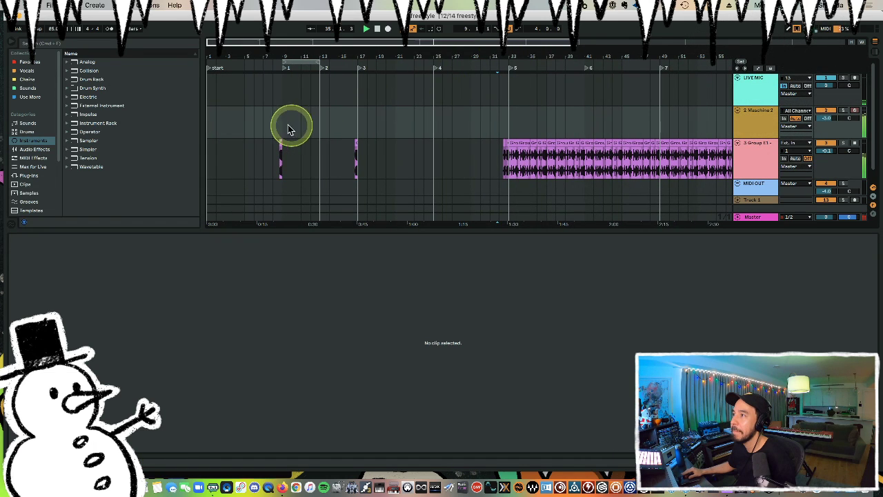
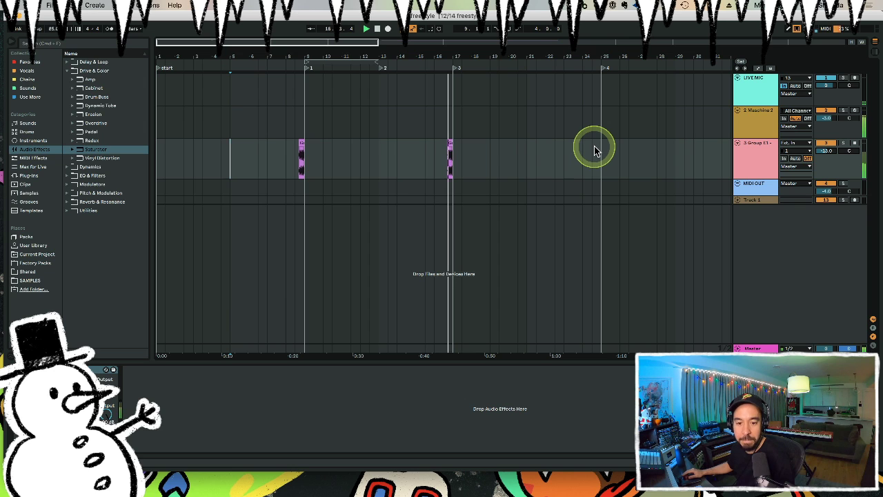
Delete the drum pickup before bar 17 on the Group E1 track and play through the transition.
left_click_drag(489, 159, 425, 159)
left_click(426, 159)
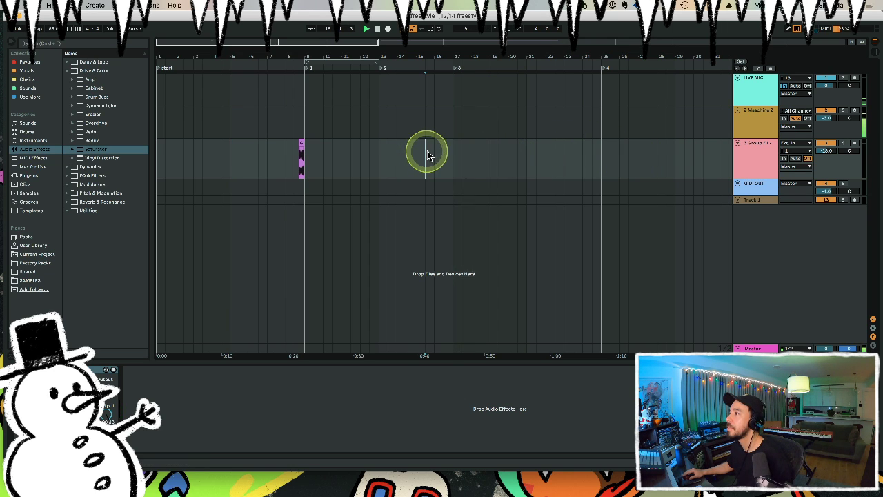
left_click(415, 156)
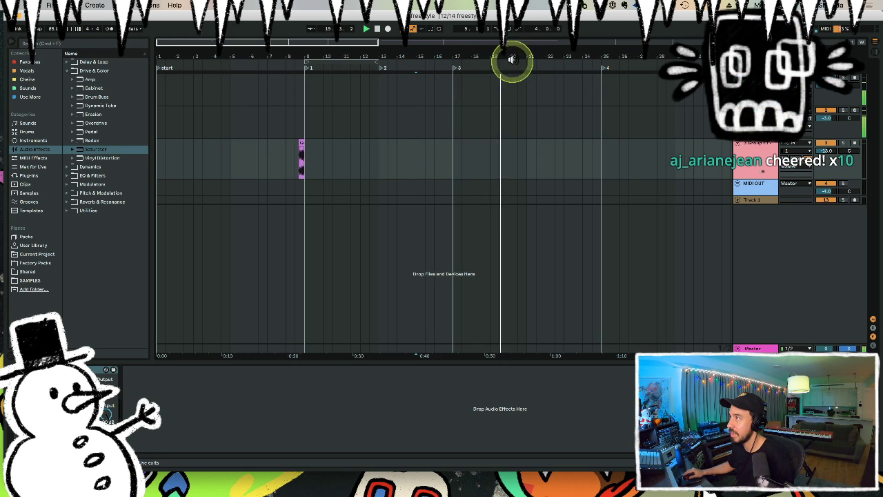
Rename the locator at bar 17 "break".
left_click_drag(514, 56, 315, 59)
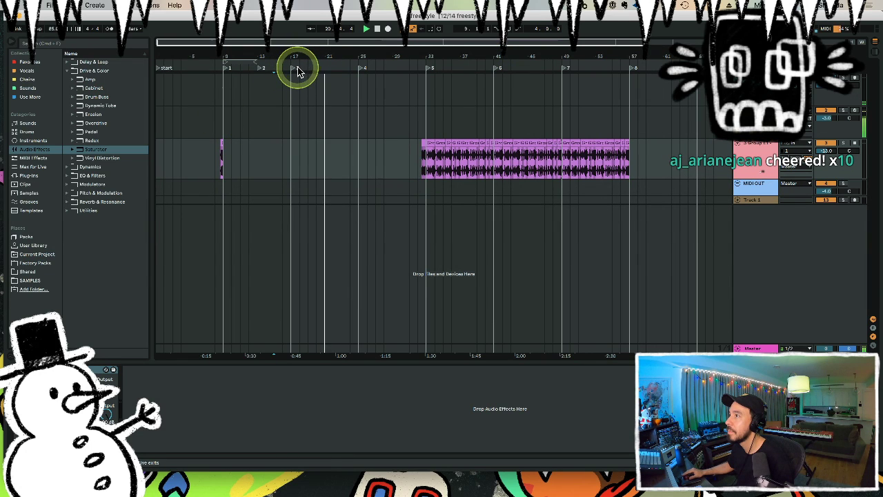
right_click(298, 69)
left_click(304, 81)
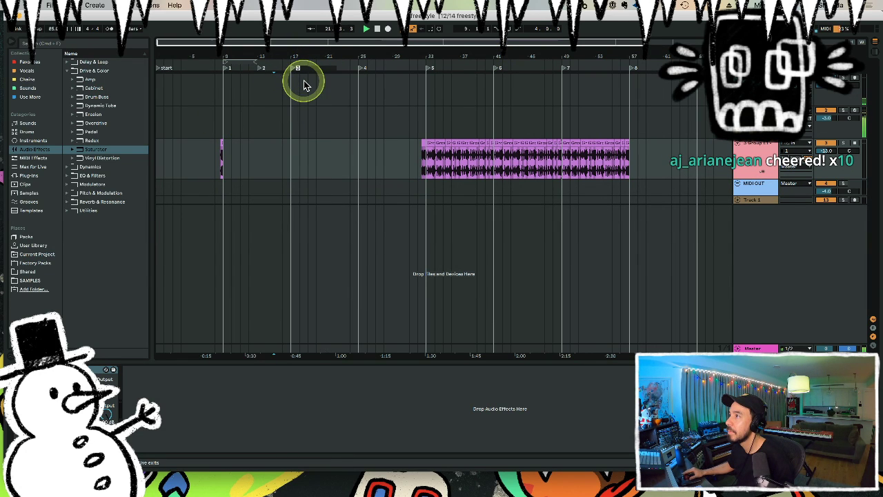
type("break")
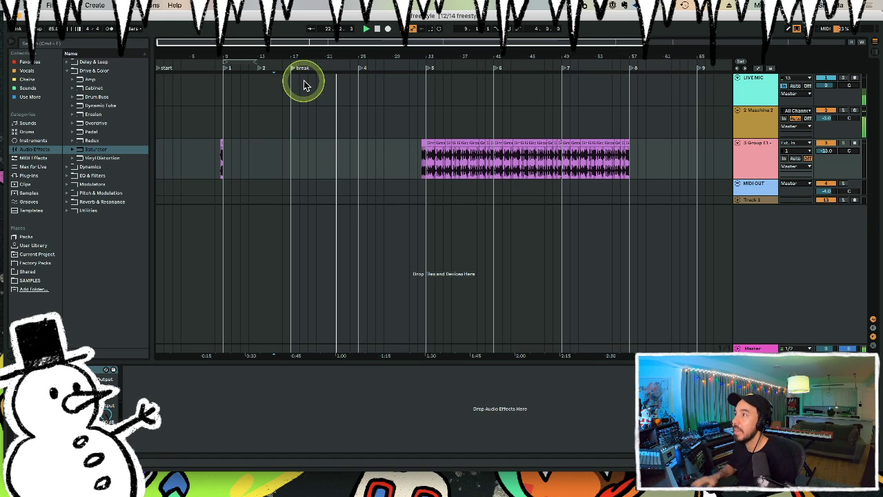
Rename the locator at bar 25 "new hook" and add a locator named "build" at bar 29.
right_click(366, 73)
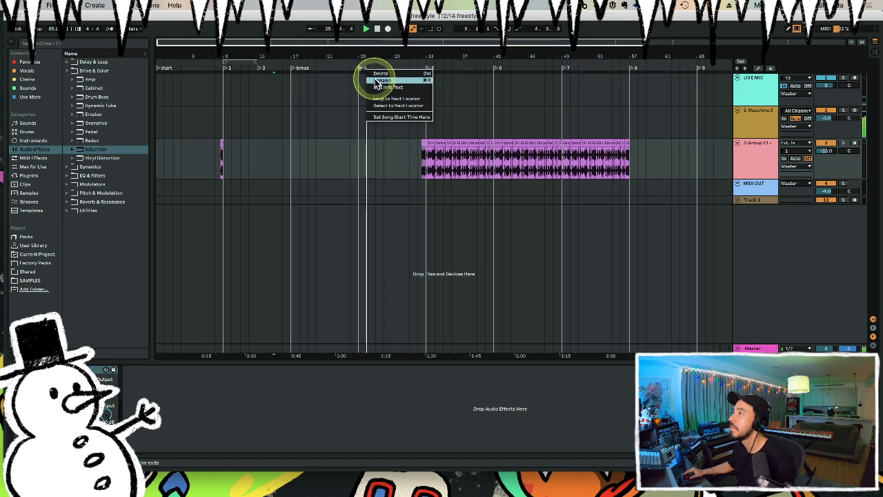
left_click(382, 80)
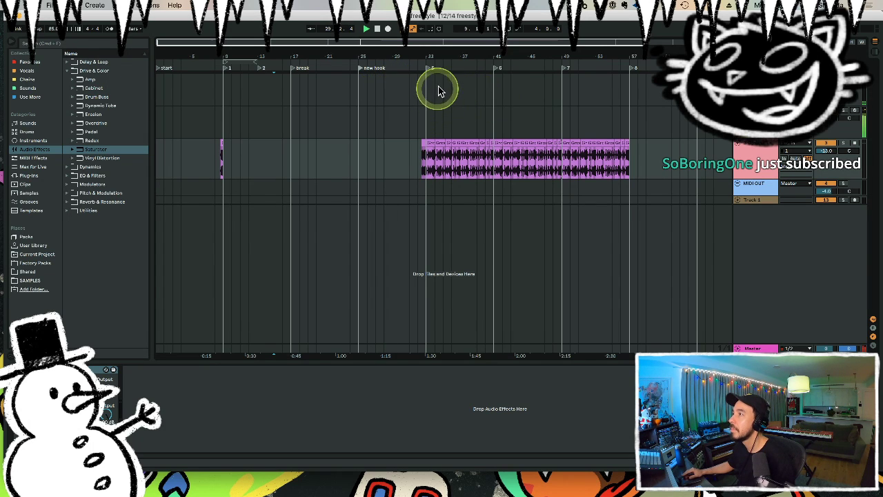
right_click(396, 69)
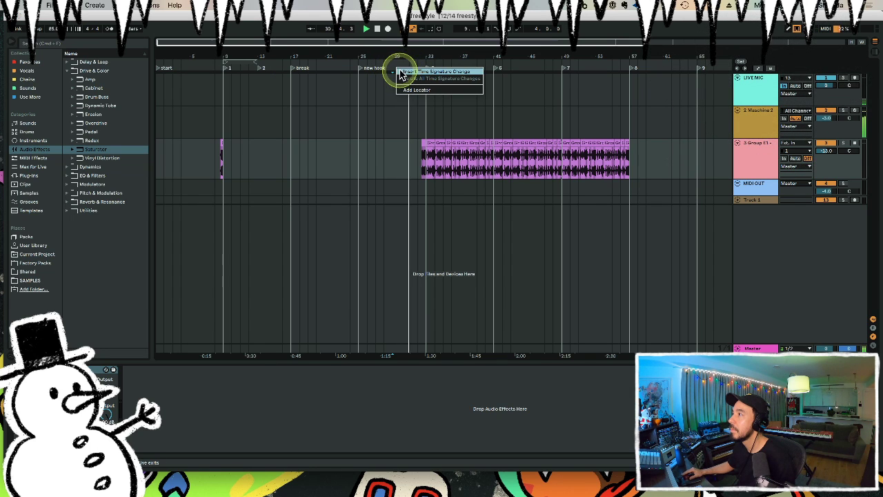
left_click(401, 91)
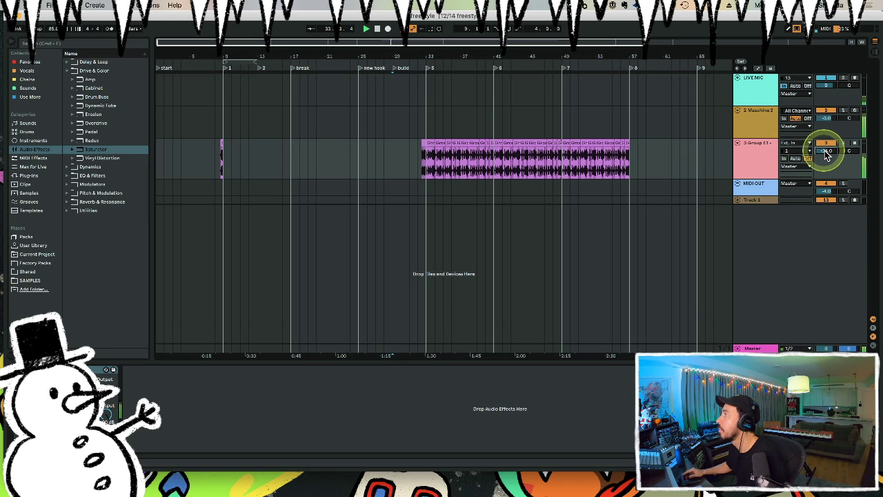
Set the Group E1 track volume to -14.0 dB and expand the Utilities folder of the audio effects.
left_click_drag(825, 150, 812, 150)
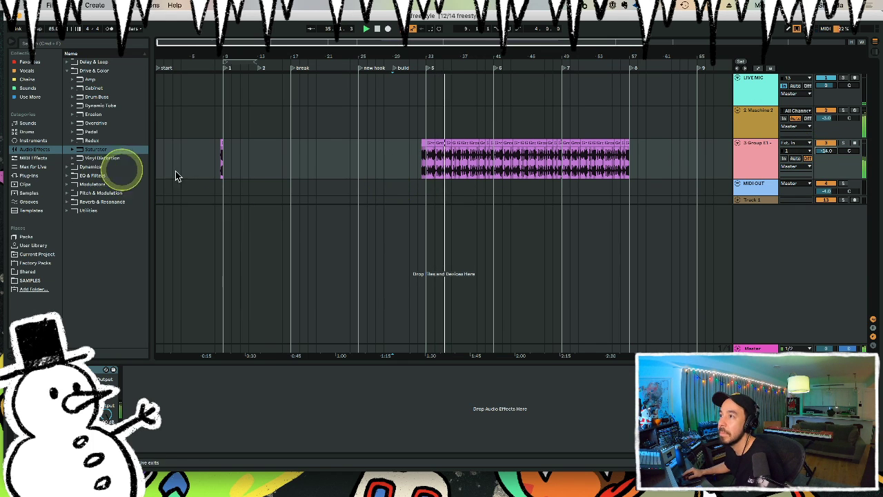
left_click(39, 141)
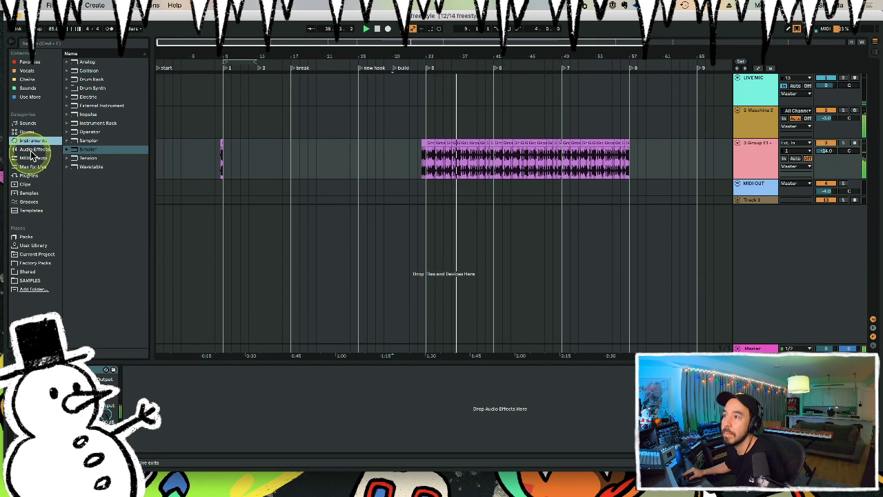
left_click(32, 149)
left_click(87, 211)
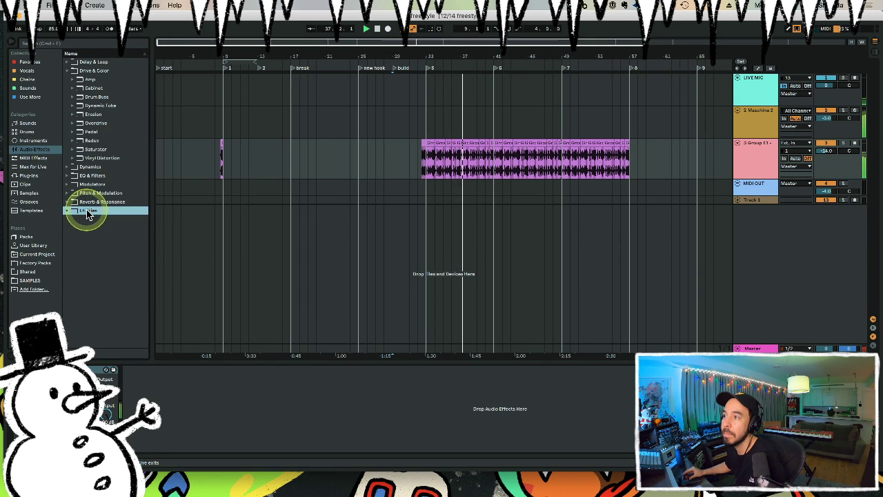
left_click(88, 211)
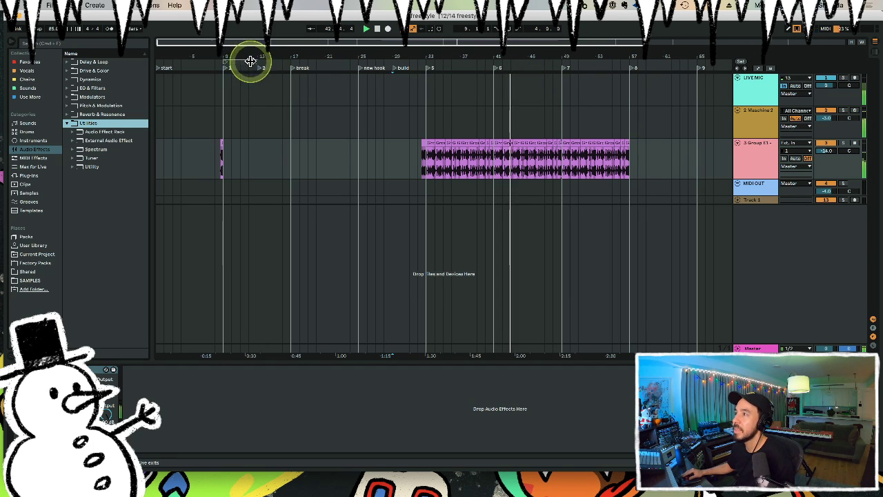
Loop the section from bar 41 to bar 49.
left_click_drag(252, 59, 559, 87)
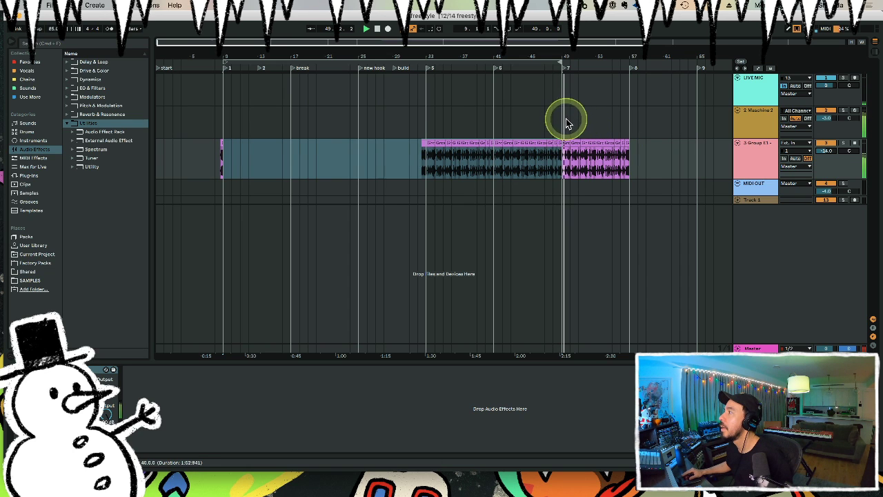
left_click_drag(565, 123, 495, 118)
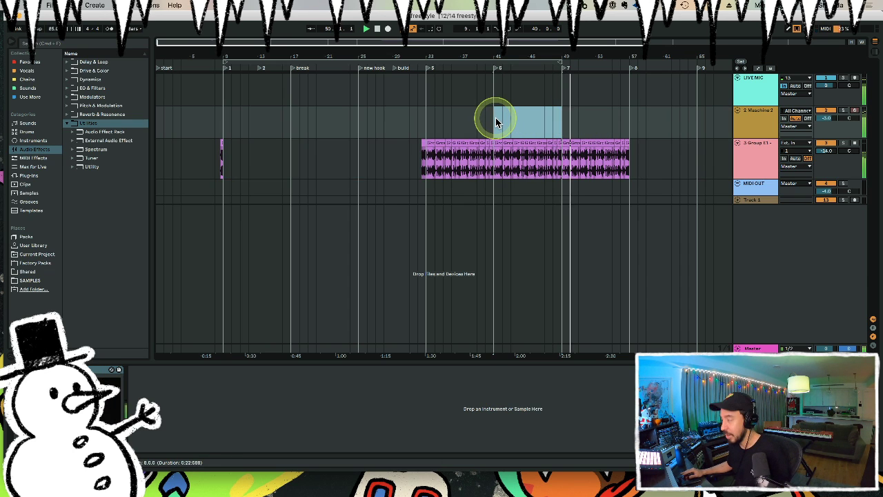
key("super+l")
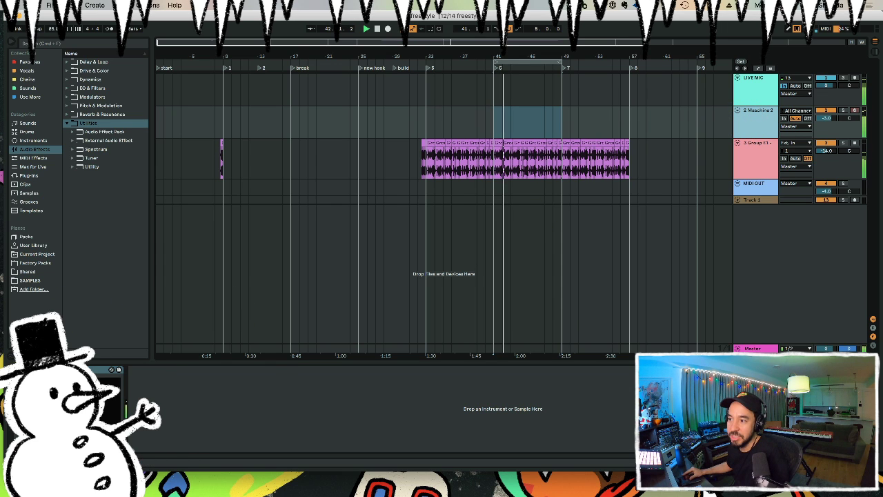
Add an internal Compressor at the end of the effect chain of sound 16 in Maschine's Keys group.
key("super+alt+p")
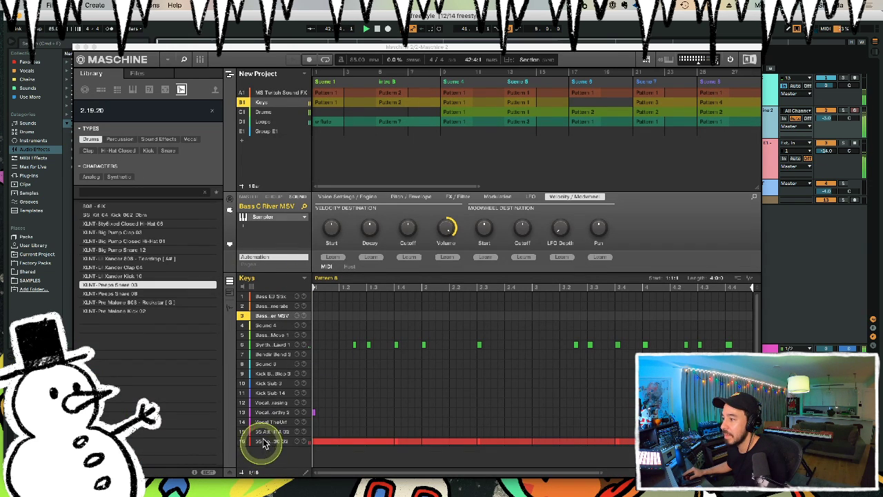
left_click(266, 441)
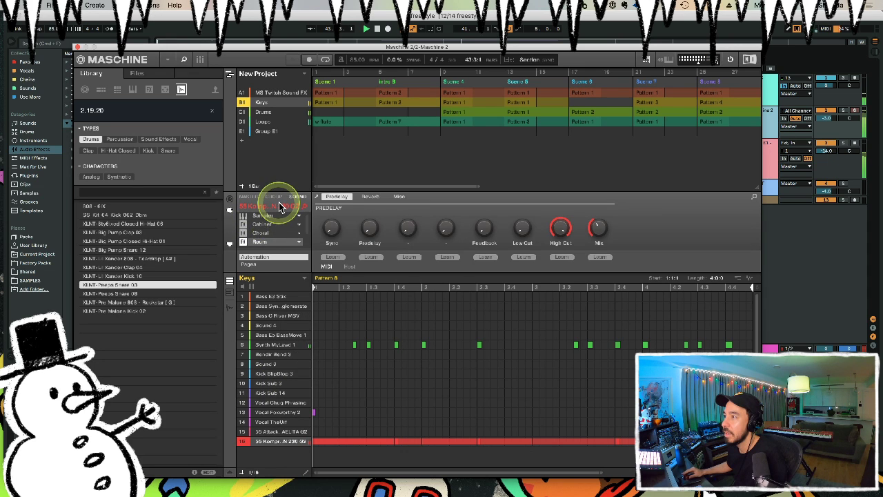
left_click_drag(304, 222, 306, 247)
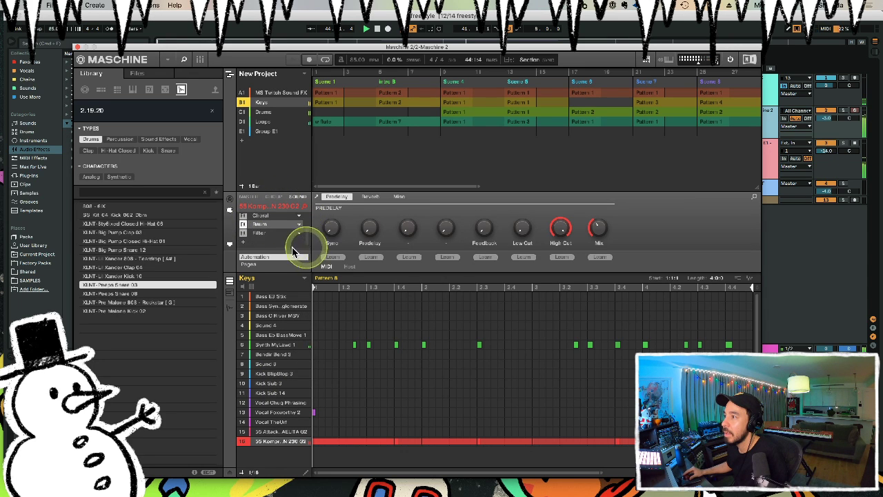
left_click(241, 242)
mouse_move(261, 81)
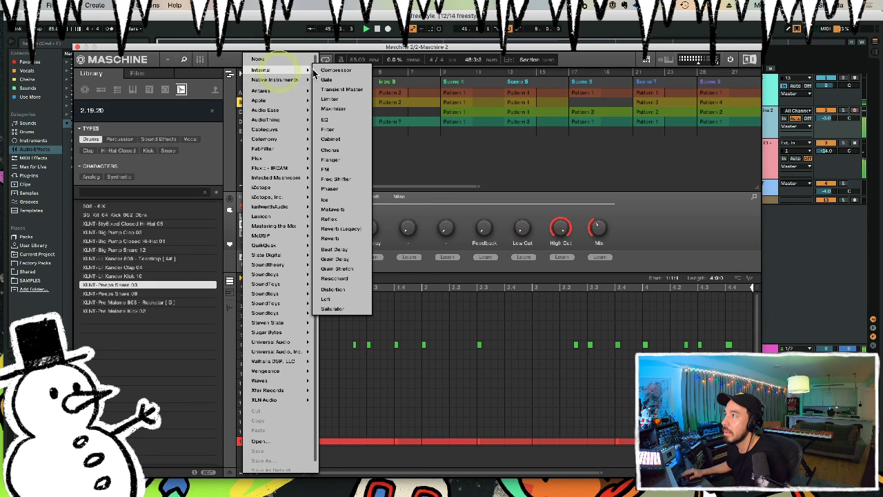
left_click(345, 72)
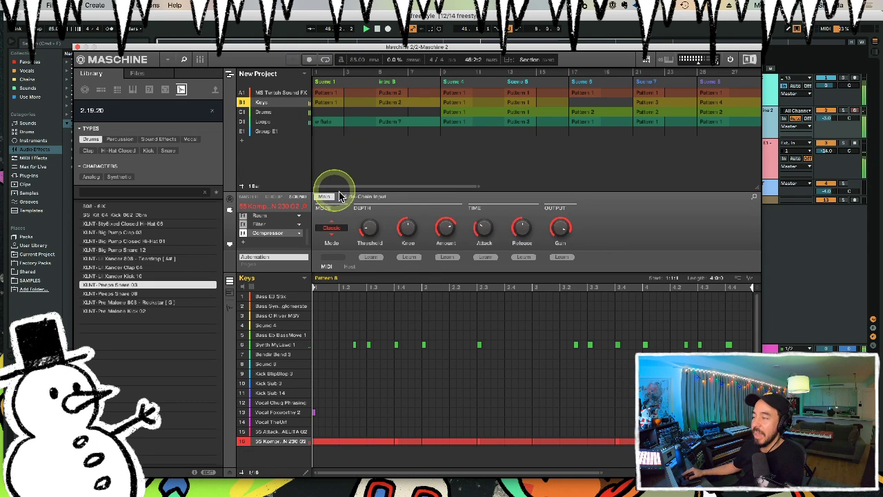
Set the compressor's side-chain source to C1:S4 - Drums: Kick Koopa 1 and adjust the side-chain gain.
left_click(352, 198)
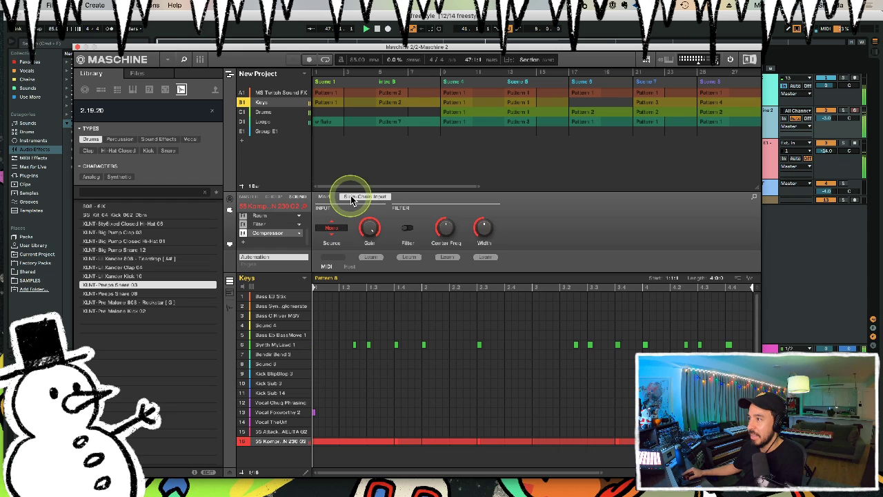
left_click(333, 228)
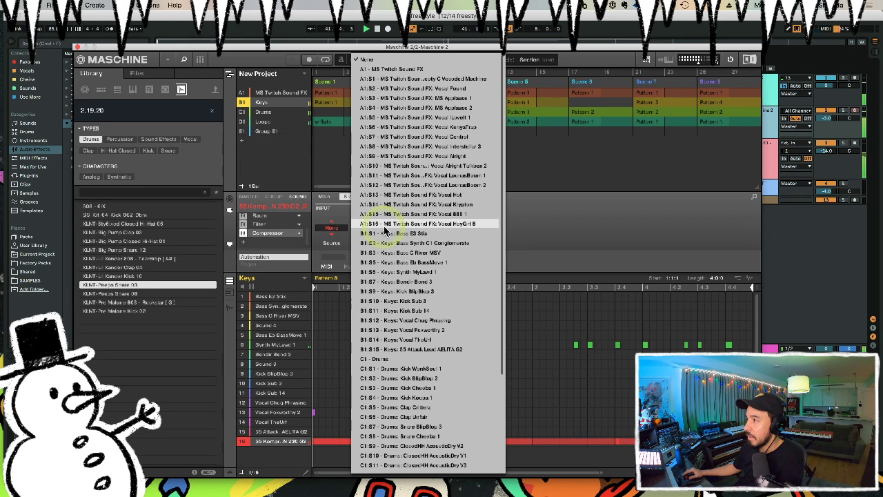
left_click(430, 399)
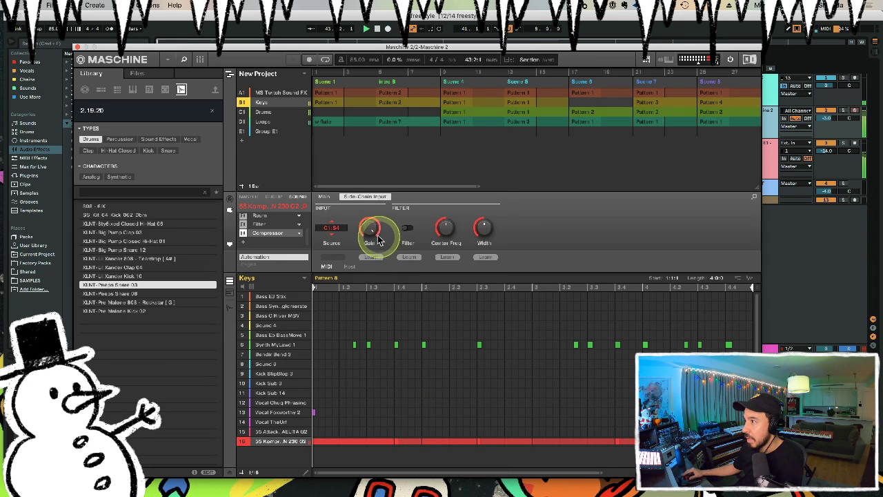
left_click_drag(377, 234, 377, 222)
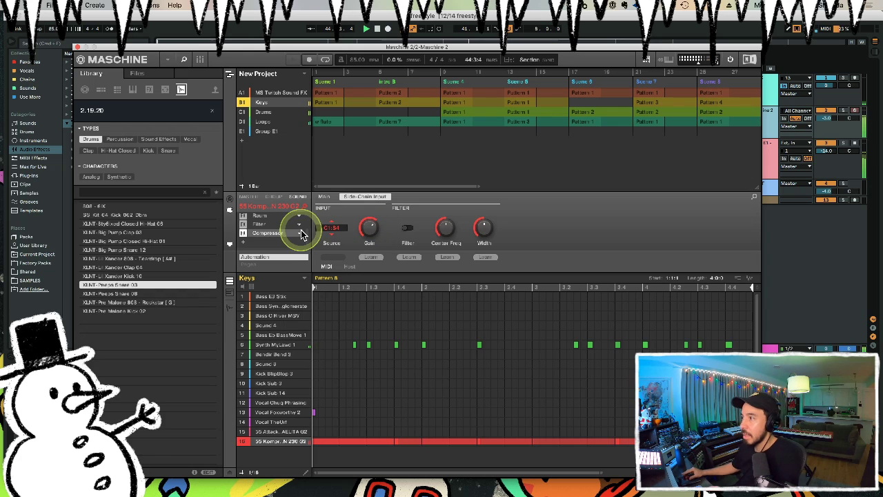
Copy the side-chained Compressor into the effect chain of sound 15, SS Attack Lead AELITA G2, and close the Maschine window.
left_click(300, 236)
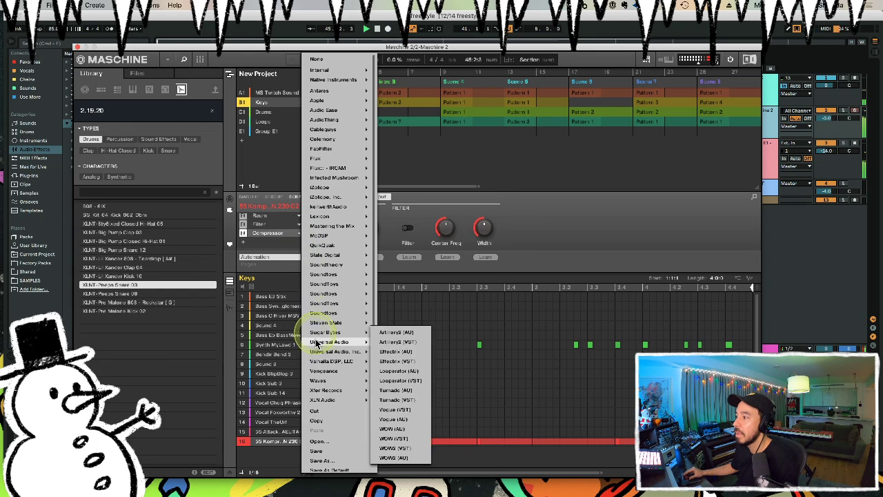
left_click(317, 419)
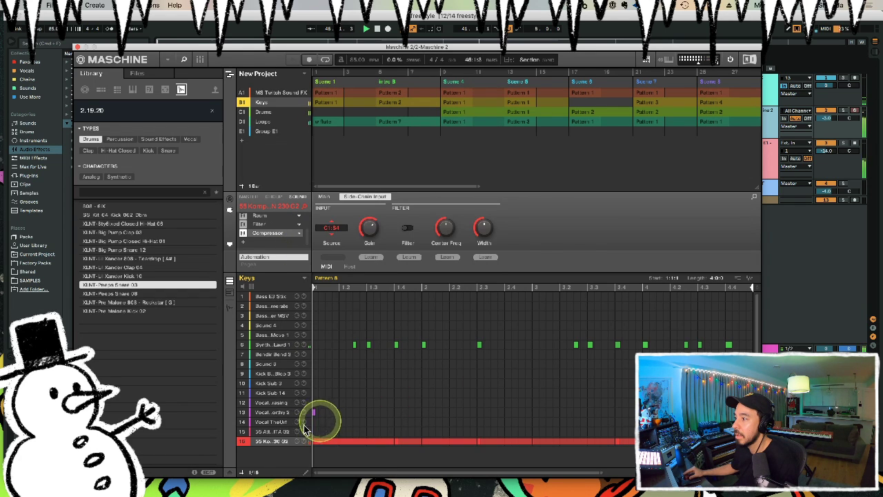
left_click(282, 431)
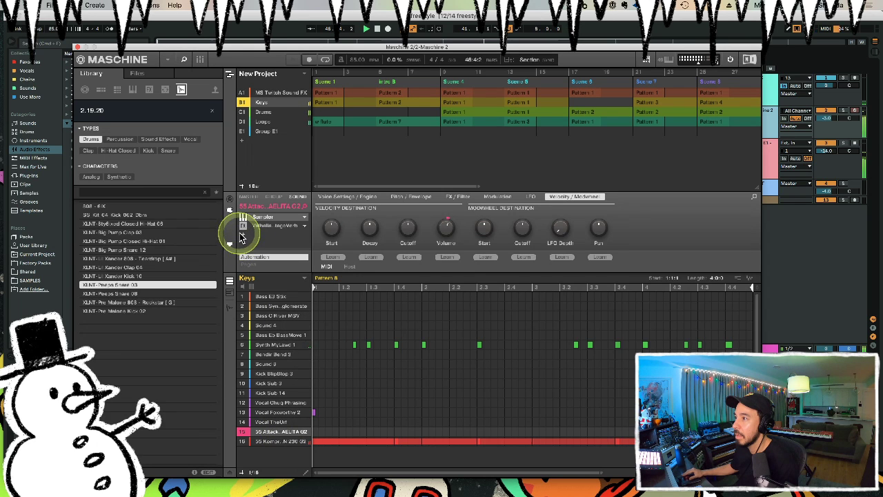
left_click(242, 235)
left_click(259, 430)
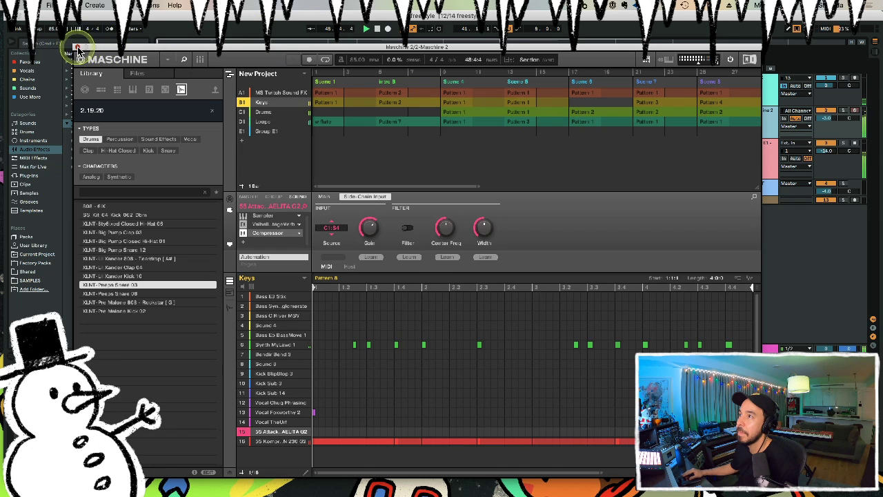
left_click(77, 46)
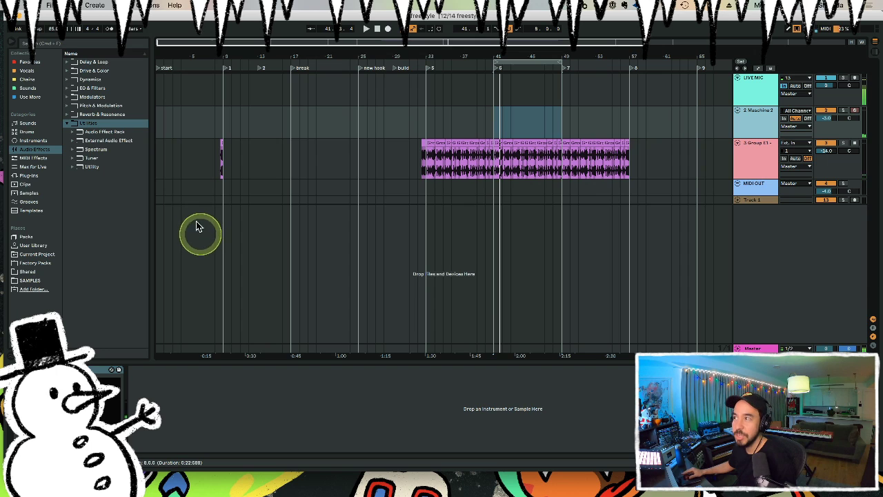
Play the song from the start and loop the section from bar 9 to bar 17.
left_click(159, 130)
key("space")
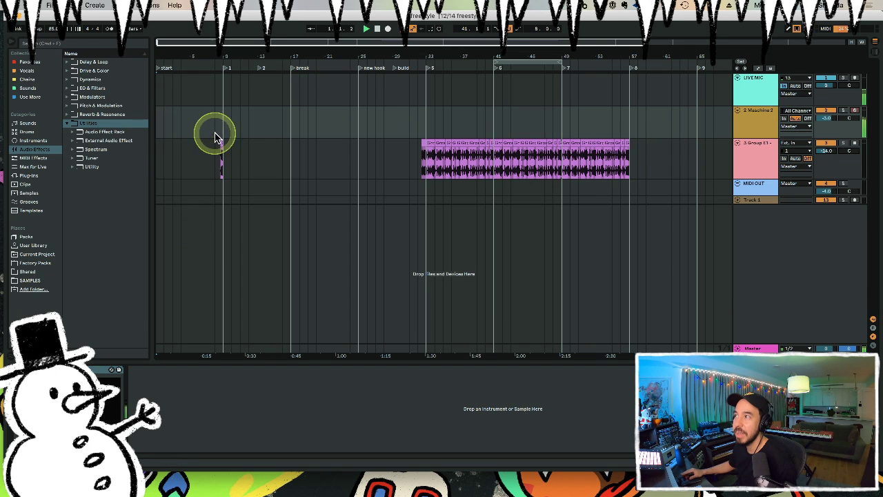
left_click_drag(223, 127, 291, 124)
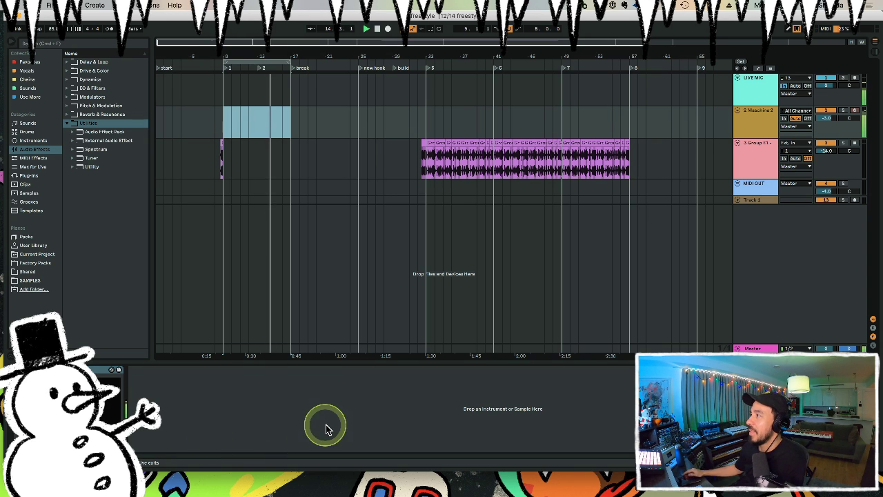
Add an audio track below Track 1 and set its external input to channels 11/12.
left_click(746, 200)
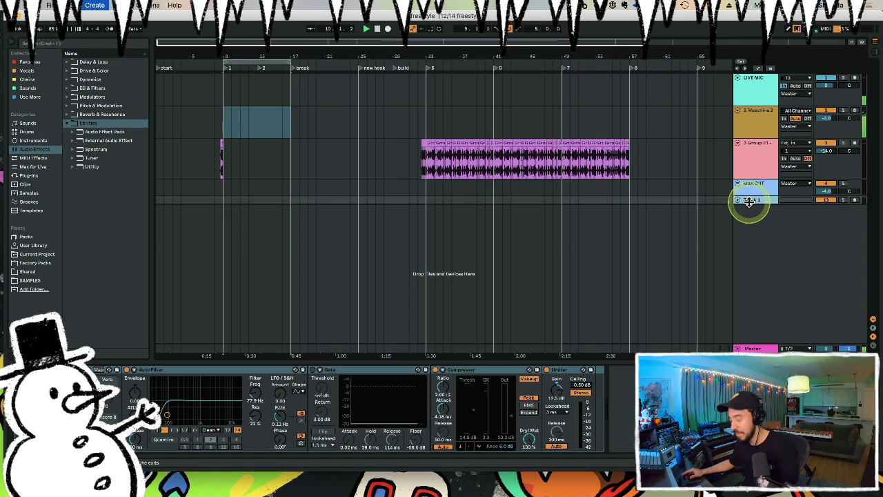
key("super+t")
left_click(800, 216)
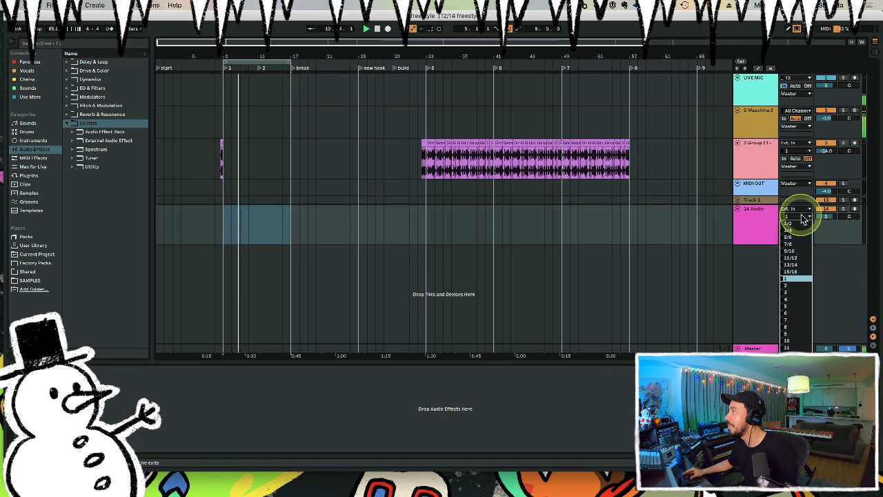
left_click(797, 265)
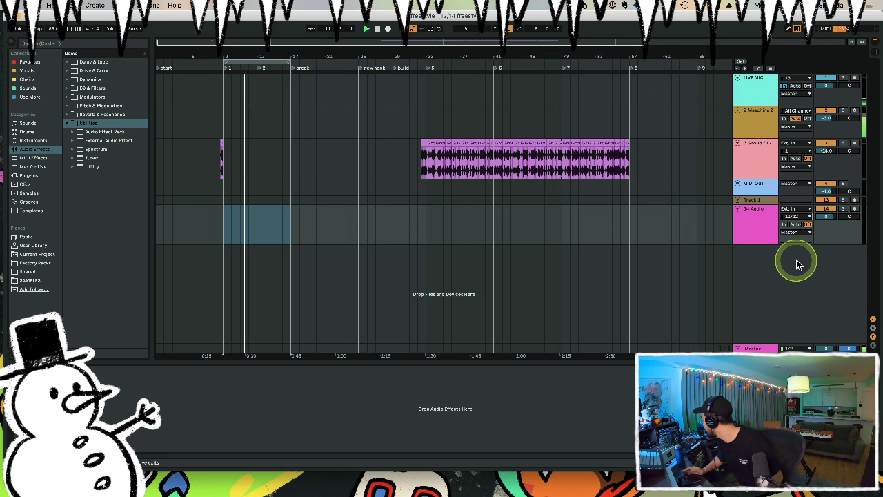
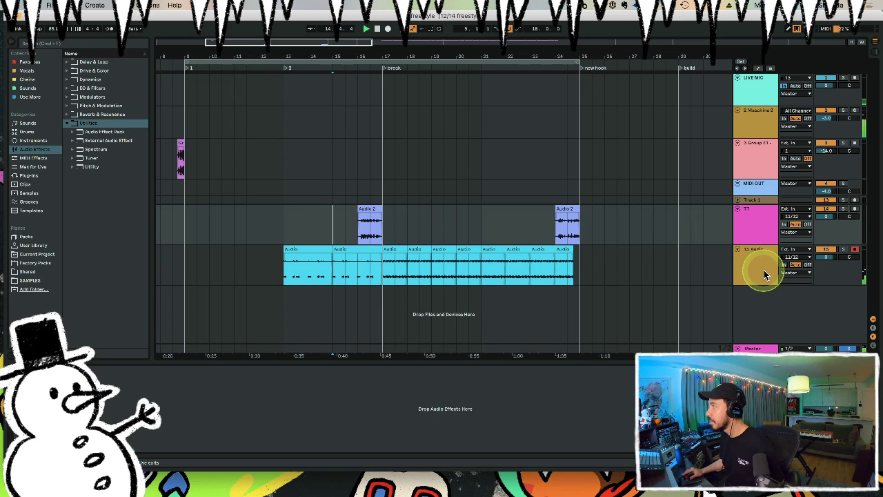
Add an audio track directly below the TT track and restart playback from bar 14.
key("super+t")
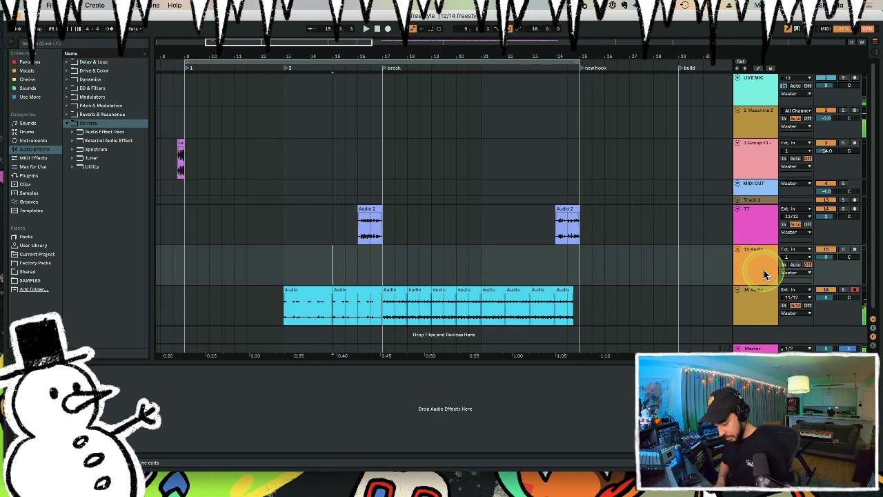
left_click(623, 226)
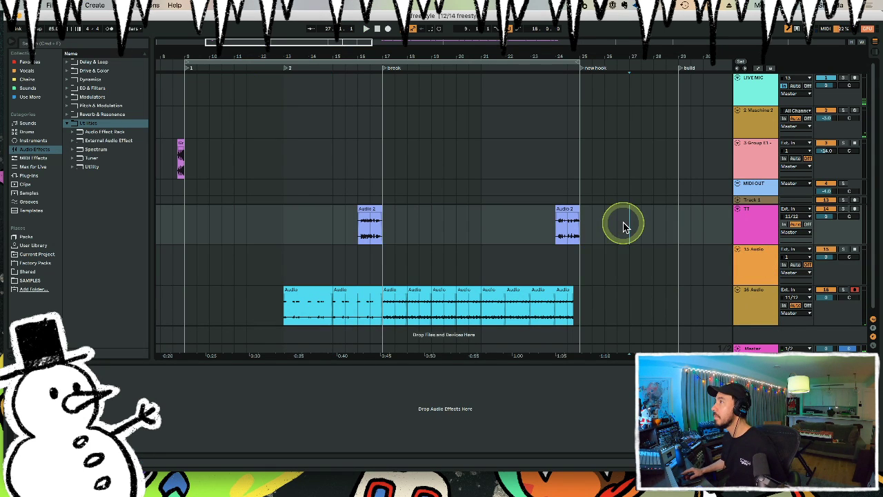
left_click(309, 282)
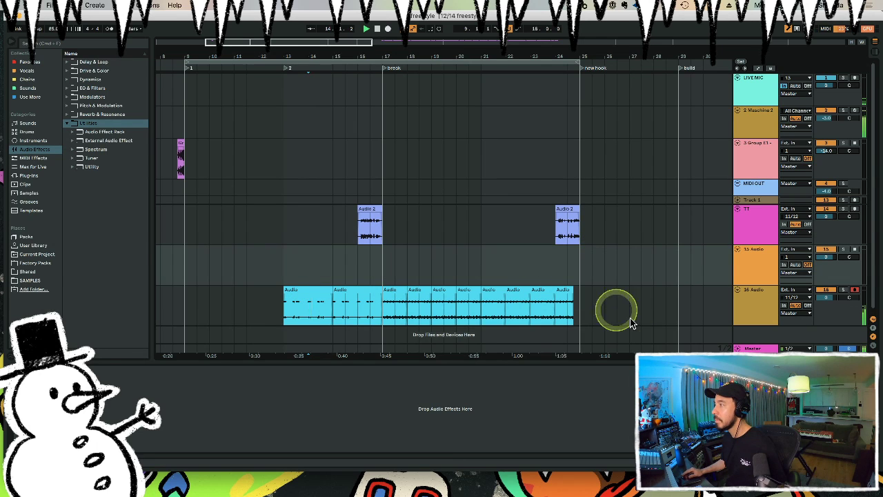
Rename audio track 16 "tamb" and set its volume to -3.0 dB.
left_click(769, 306)
key("super+r")
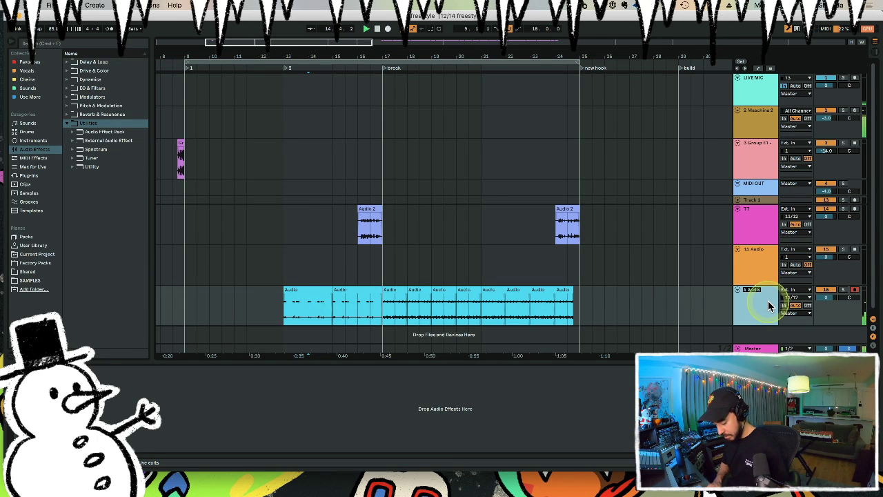
type("tamb")
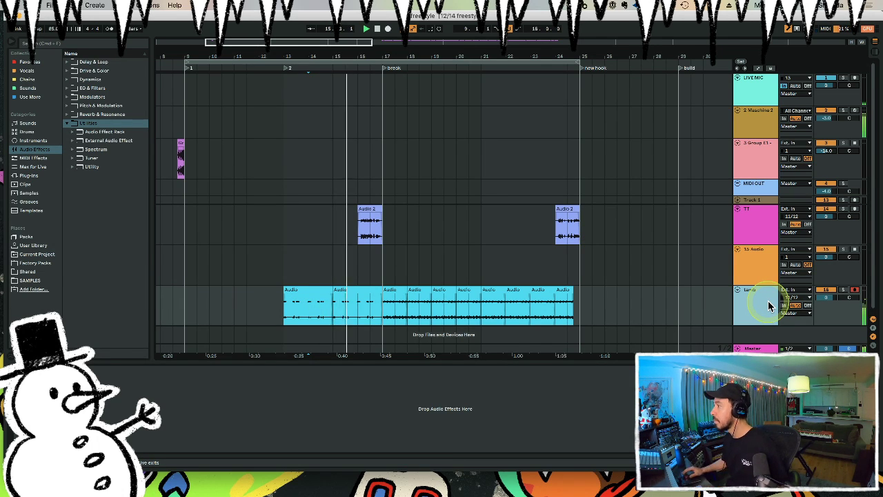
key("Return")
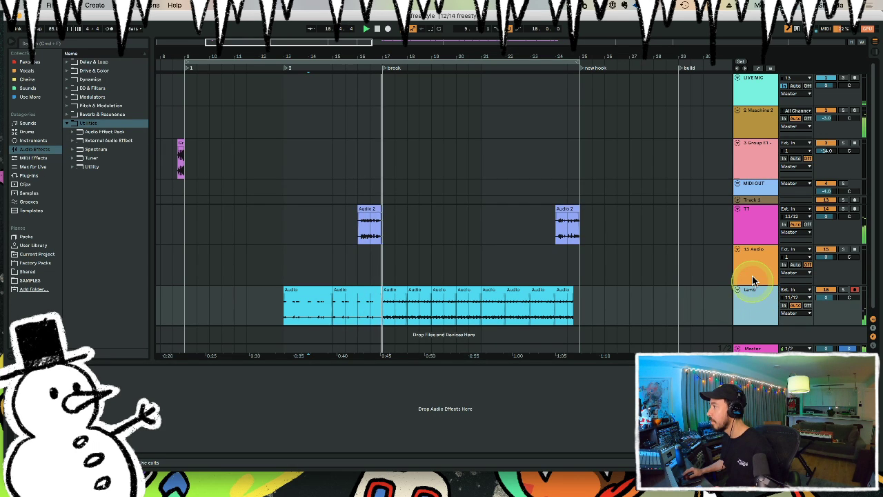
scroll(753, 276, "down", 1)
left_click(794, 302)
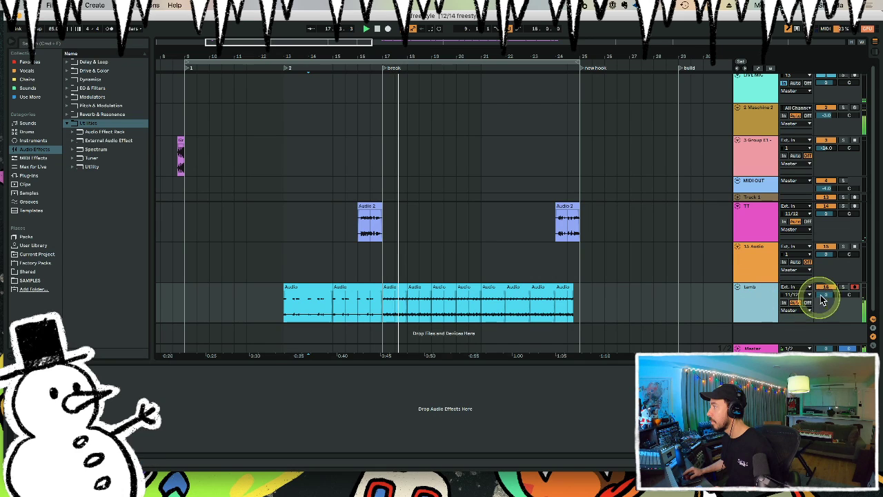
left_click(827, 295)
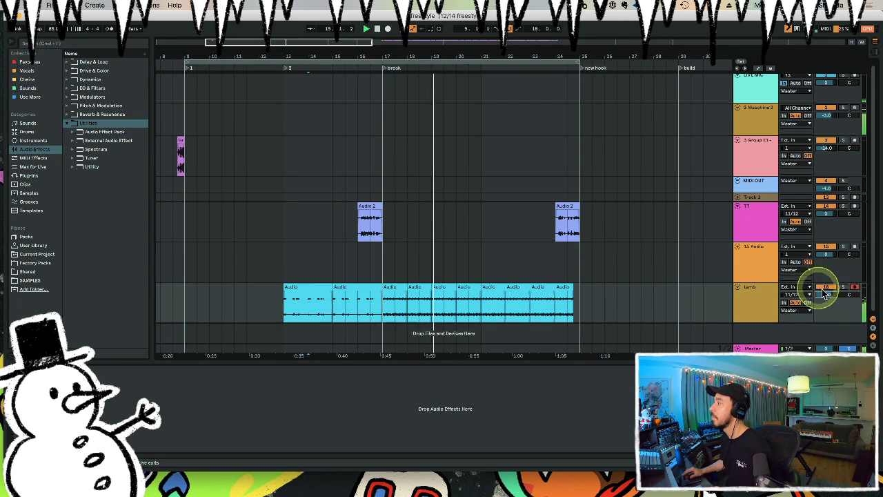
Delete the empty audio track 15 and add a MIDI track below the tamb track.
left_click(744, 260)
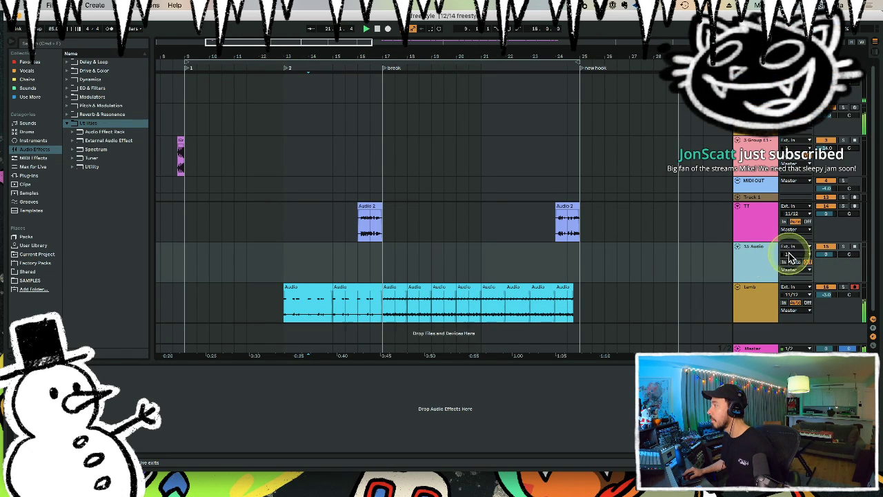
key("BackSpace")
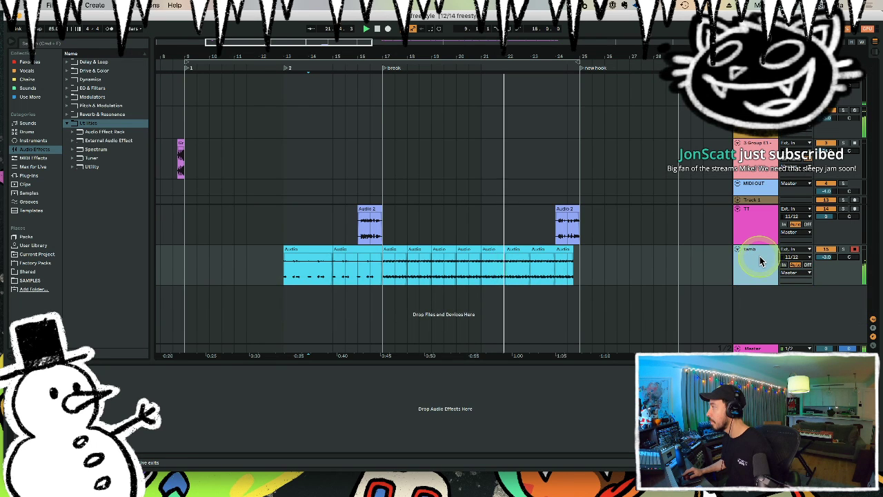
key("super+shift+t")
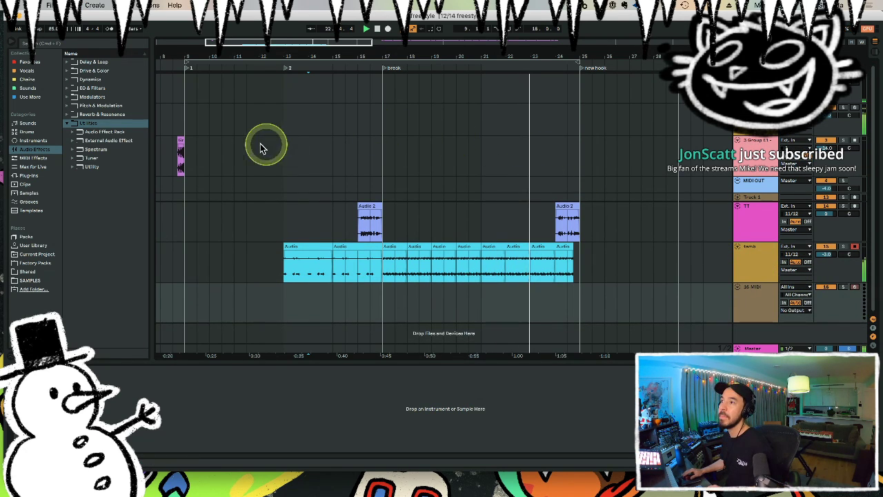
Load the Kontakt Audio Unit from the Native Instruments plug-ins onto the new MIDI track.
left_click(31, 175)
left_click(83, 62)
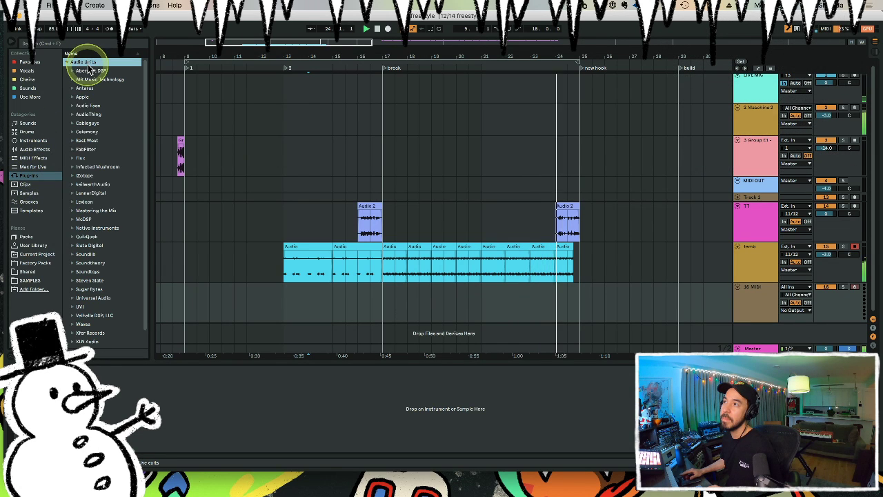
left_click(89, 227)
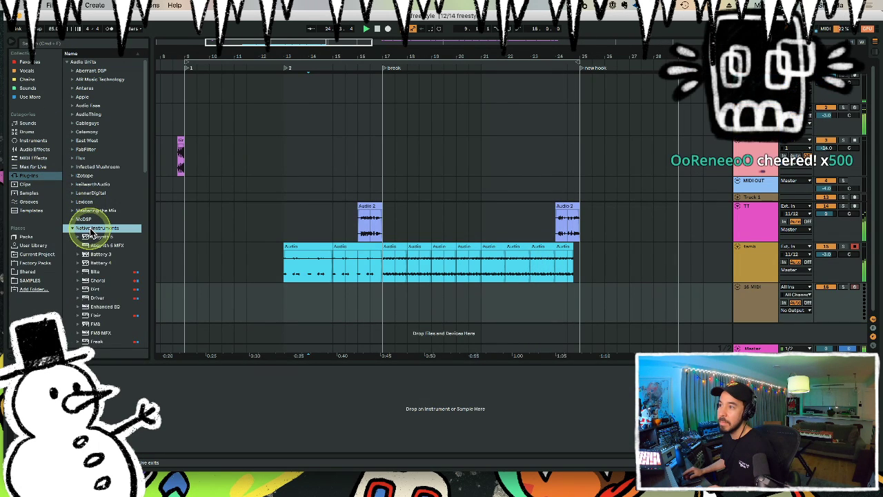
scroll(90, 233, "down", 5)
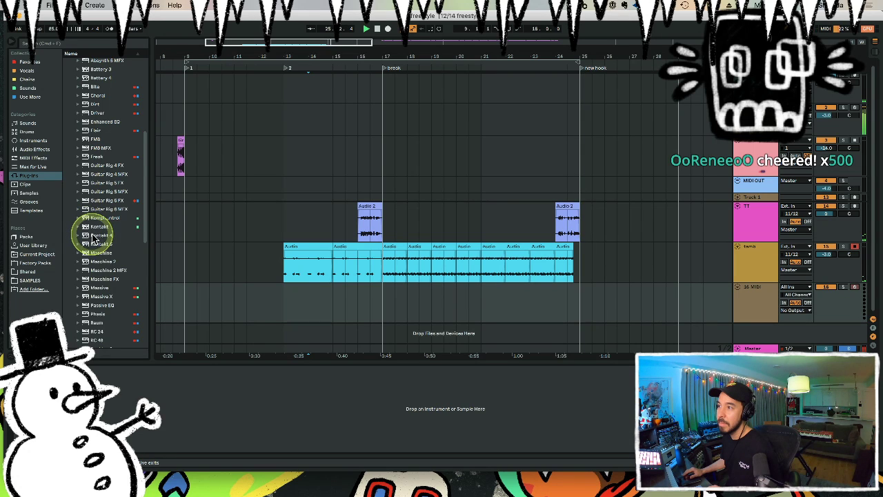
left_click_drag(89, 226, 756, 292)
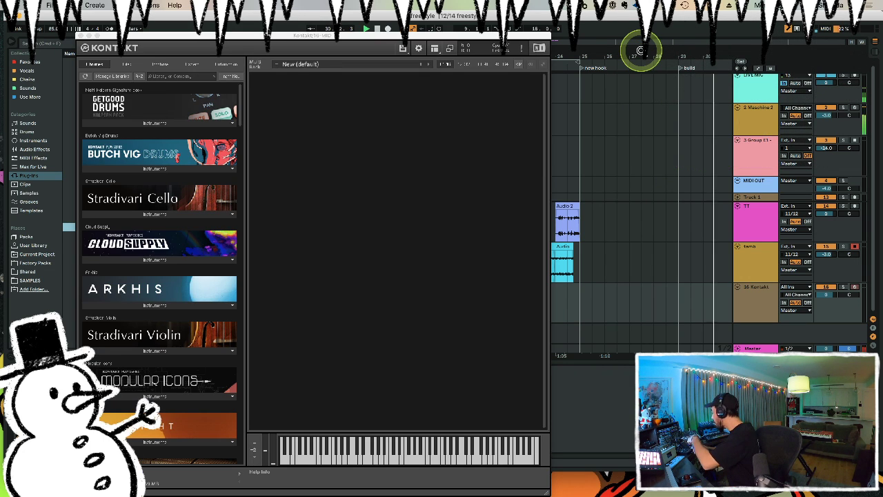
Loop bars 33 to 37 of the arrangement using the time range on the Kontakt track.
left_click_drag(641, 51, 624, 51)
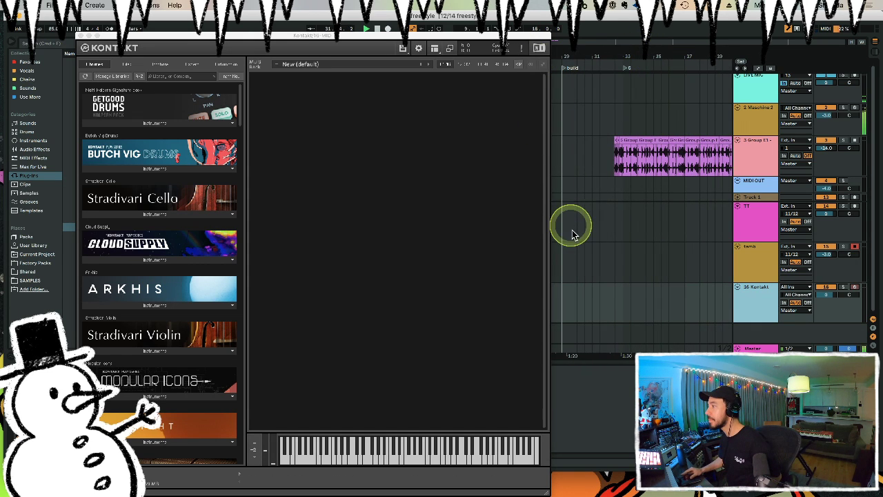
left_click_drag(623, 294, 687, 295)
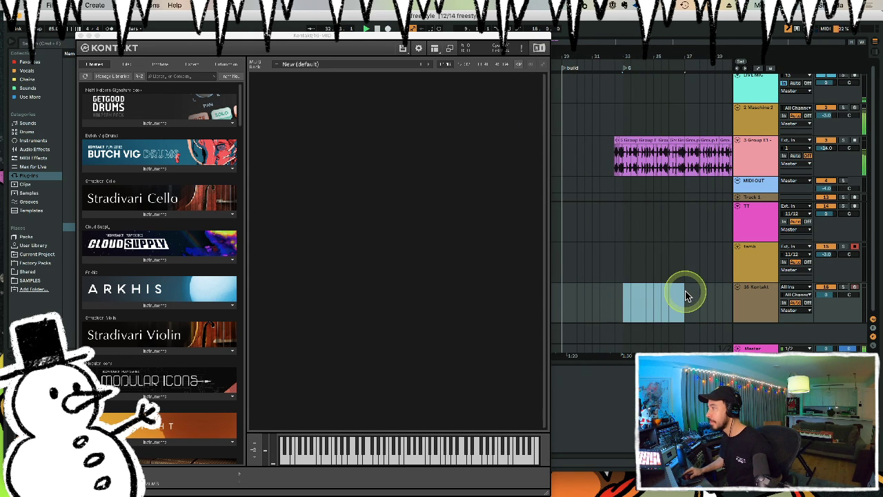
key("ctrl+l")
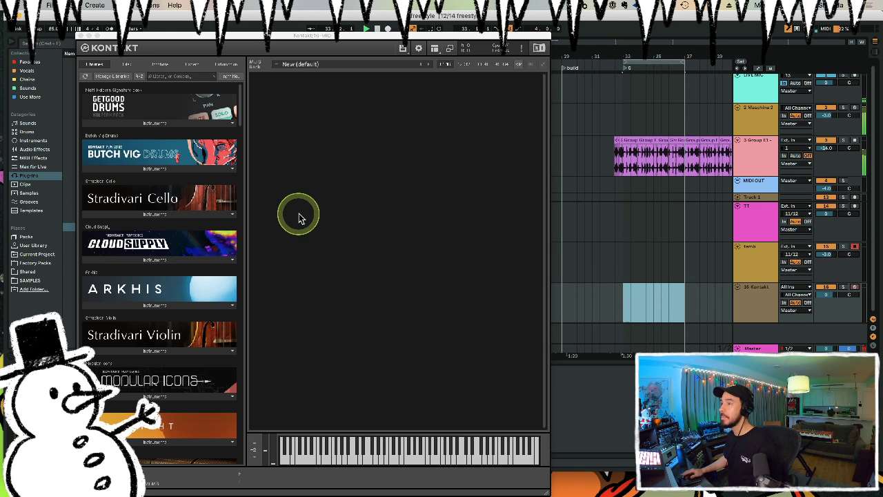
Load the MS Dark Verby instrument from the Noire library into Kontakt and close the plug-in window.
scroll(185, 290, "down", 6)
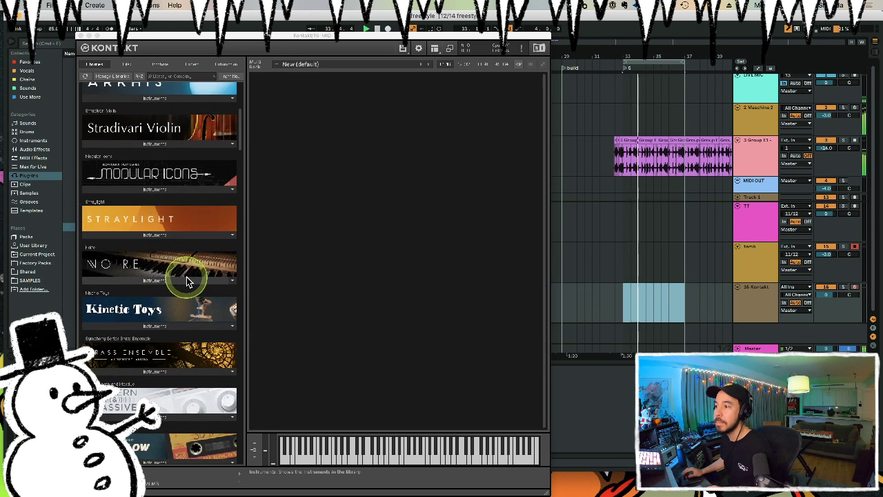
scroll(186, 277, "down", 5)
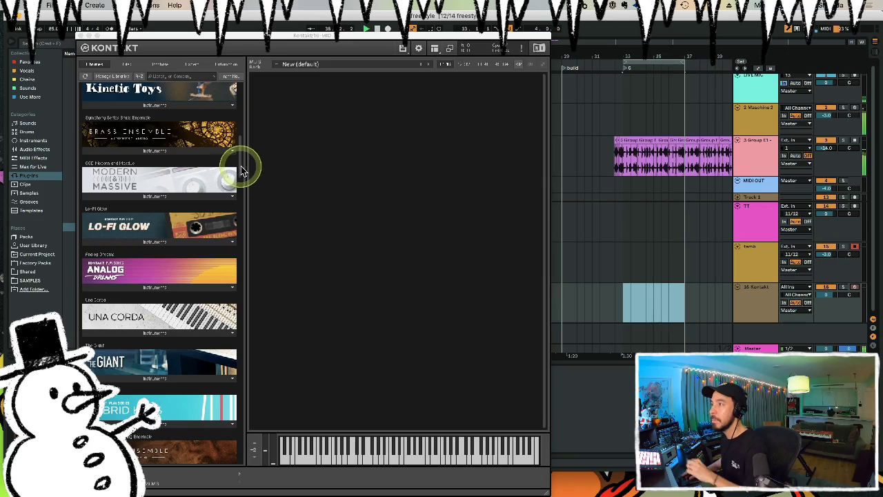
left_click_drag(243, 173, 233, 134)
scroll(231, 133, "down", 2)
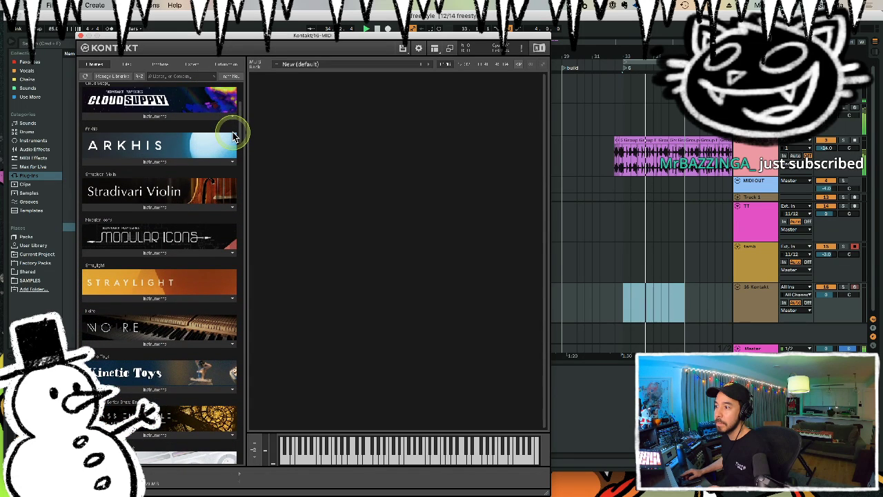
left_click(171, 334)
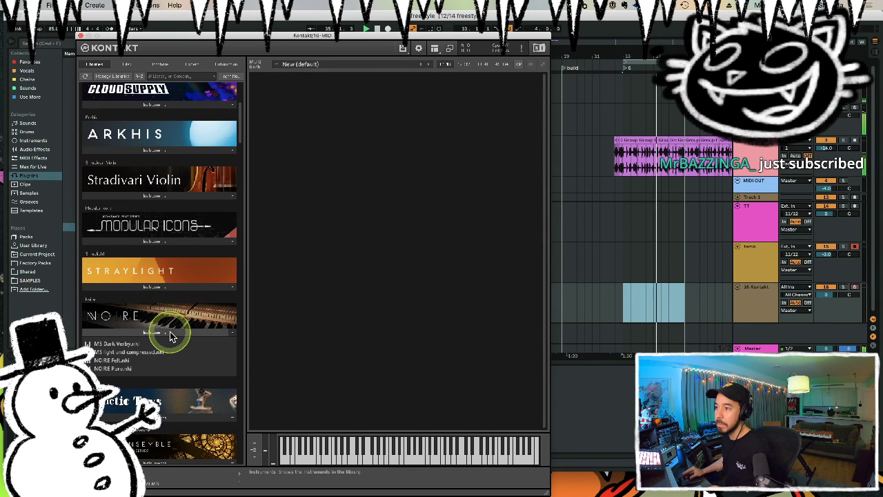
left_click_drag(110, 343, 339, 229)
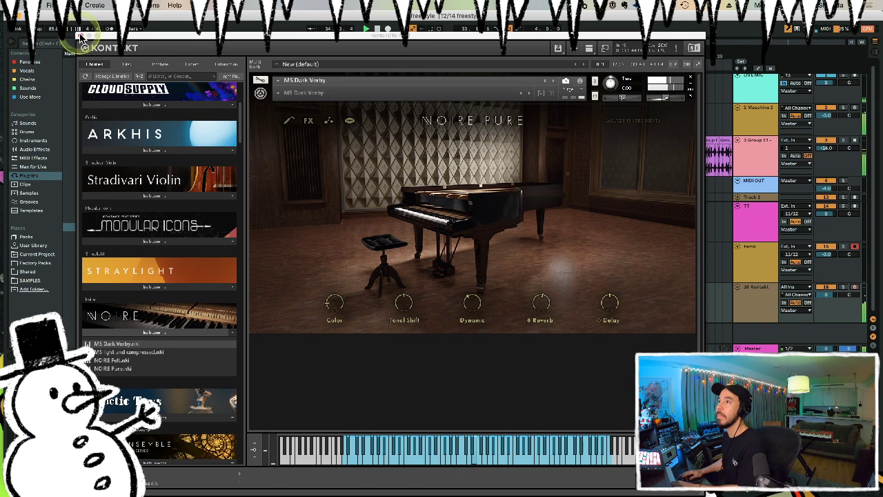
left_click(82, 39)
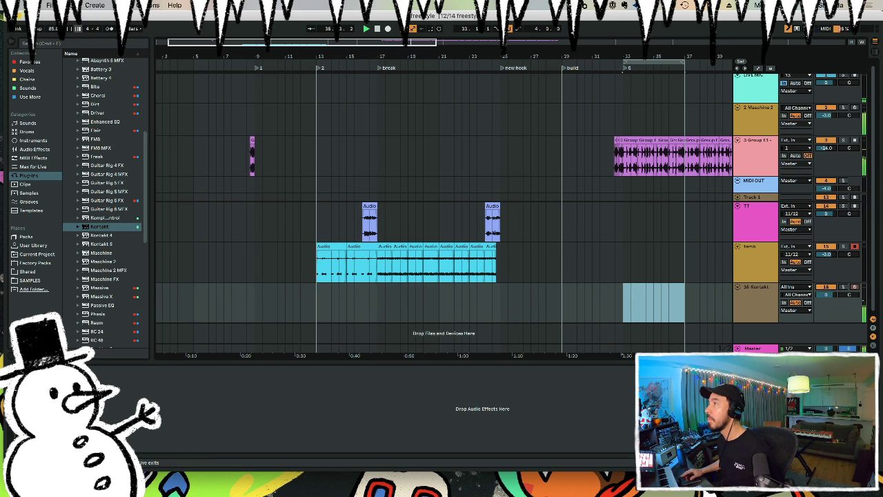
Extend the loop back to bar 1 and try recording a take from bar 8 on the armed tracks.
left_click_drag(249, 55, 260, 58)
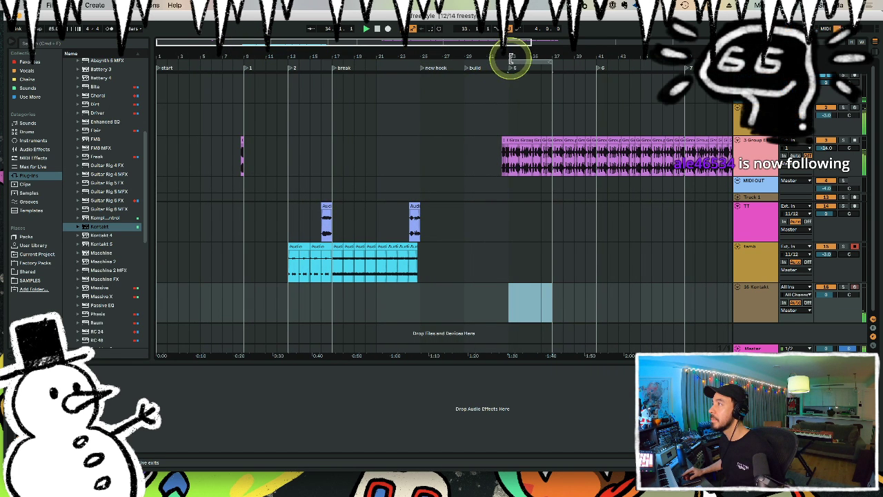
left_click_drag(511, 61, 154, 50)
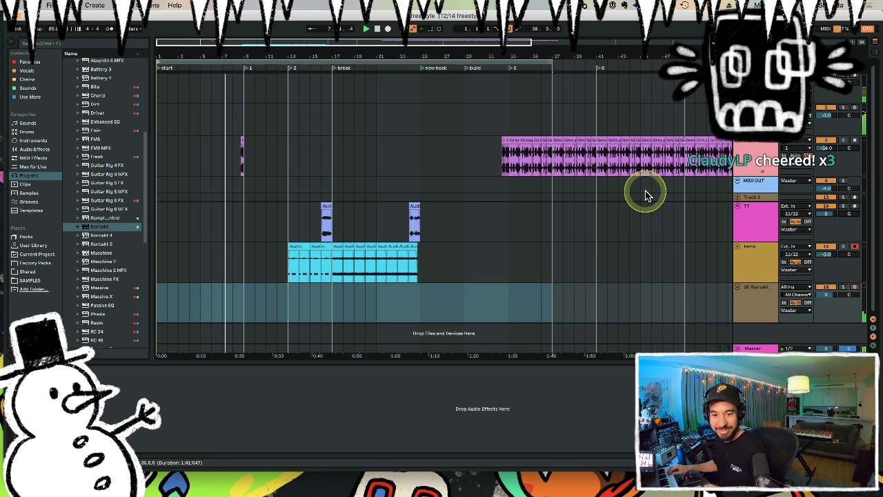
key("F9")
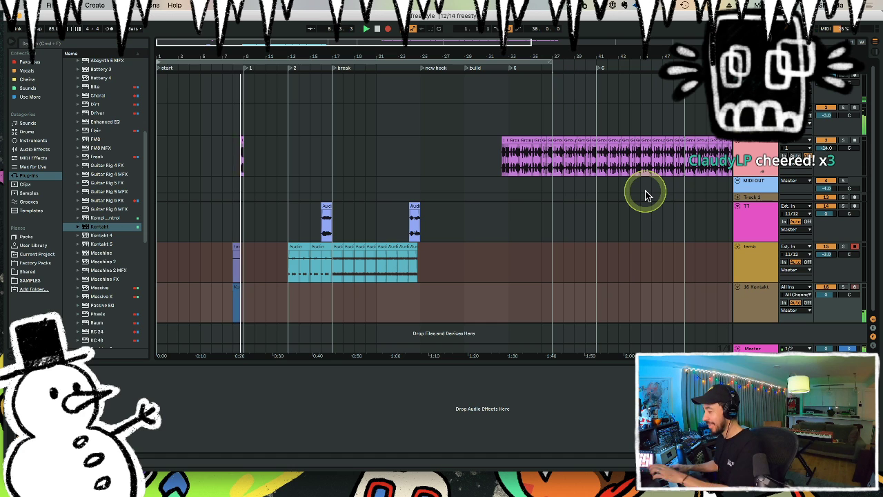
key("F9")
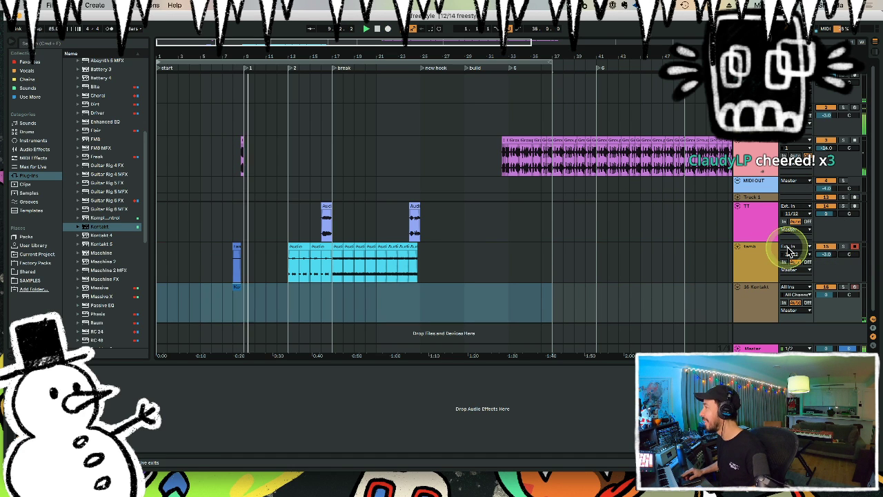
left_click_drag(255, 270, 218, 304)
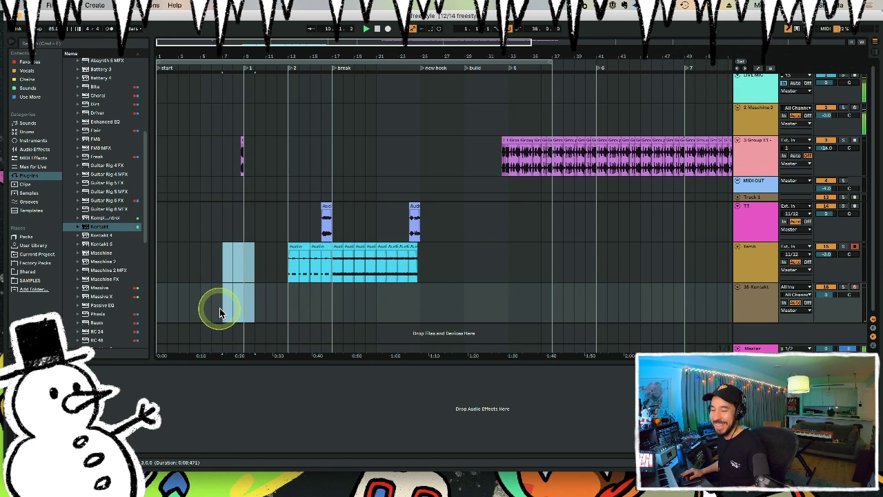
left_click(178, 305)
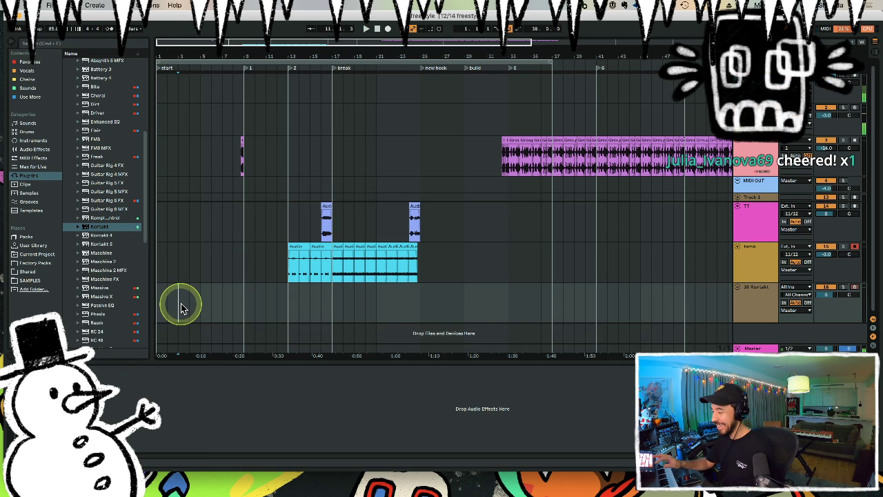
Disarm recording on the tamb track and record a Kontakt take from bar 3.
key("F9")
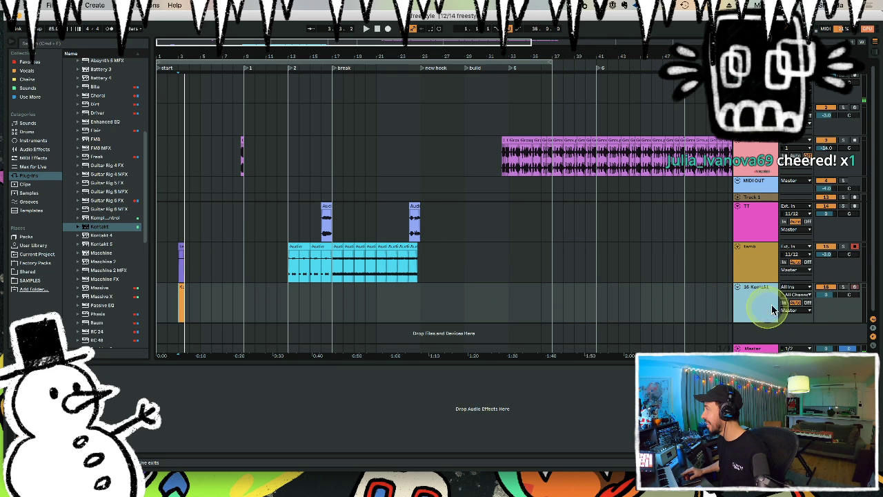
left_click(854, 247)
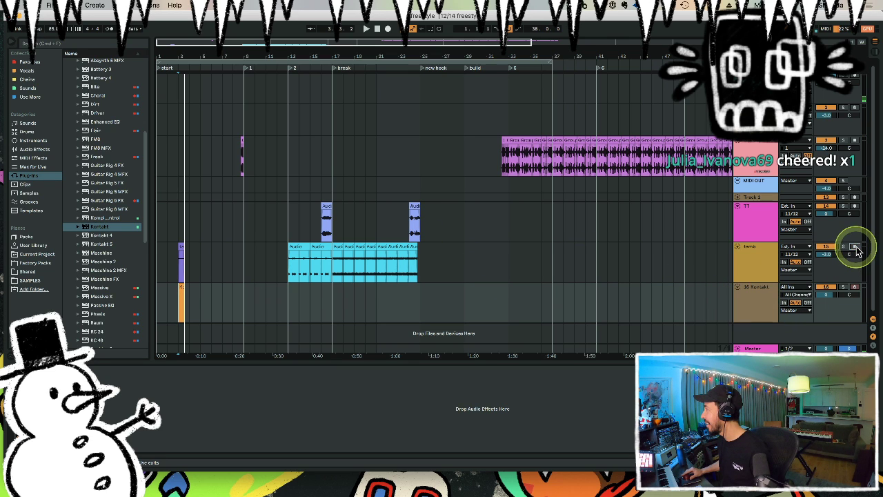
left_click(772, 297)
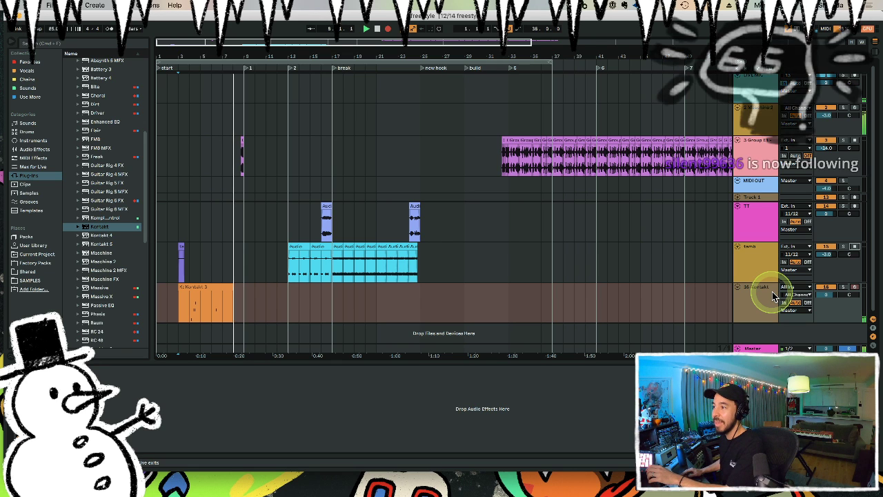
key("space")
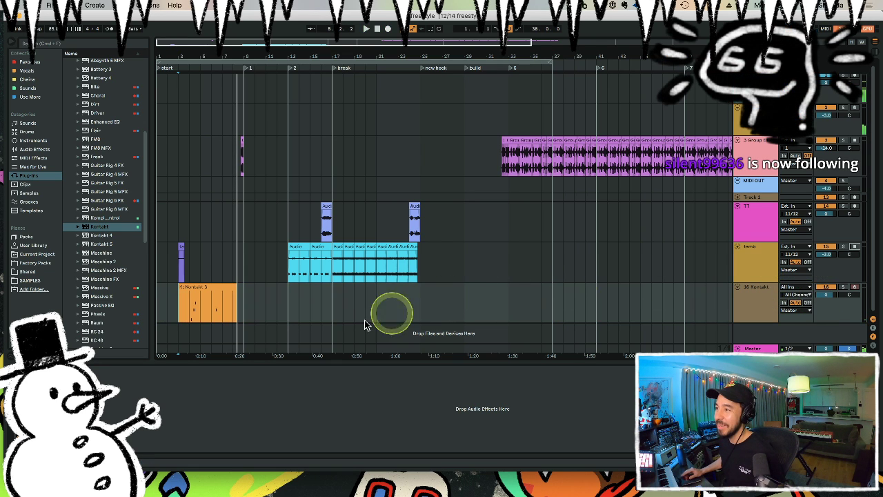
Remove the trial recordings starting at bar 3 from the tamb and Kontakt tracks.
key("super+z")
left_click(200, 308)
left_click_drag(187, 304, 169, 274)
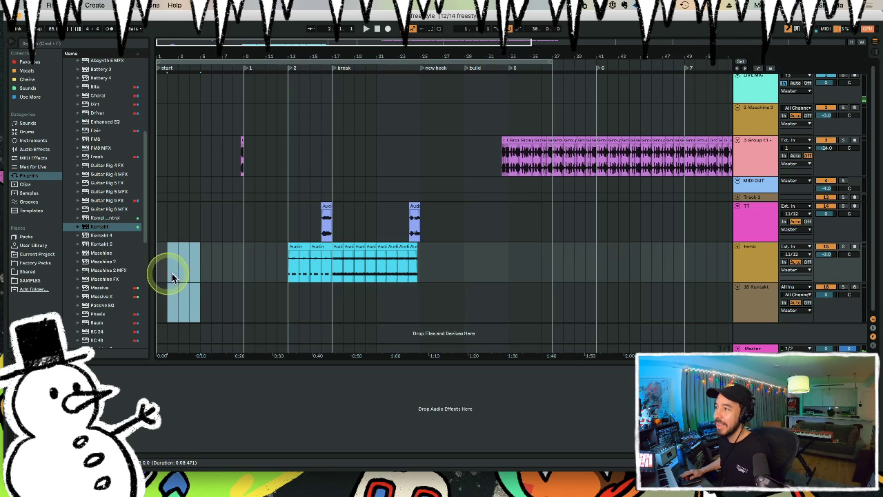
Record a Kontakt take from bar 6, clear the part after bar 13, and loop bars 13 to 17.
left_click(212, 304)
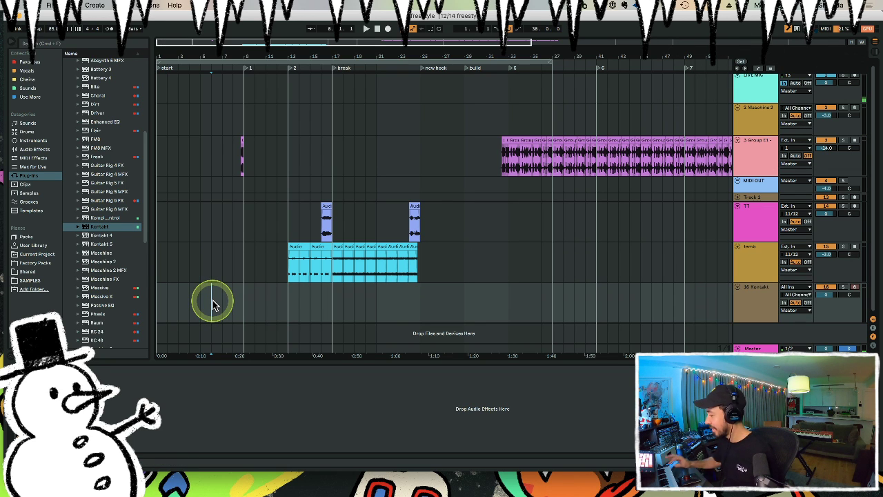
key("F9")
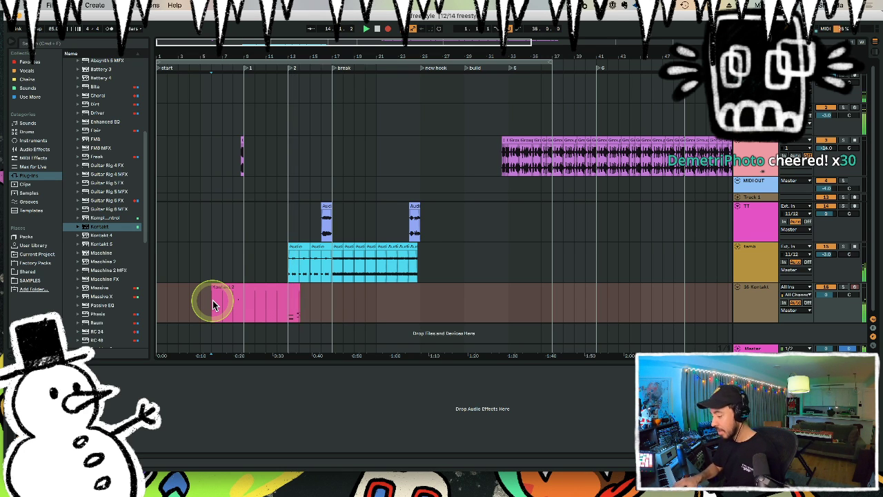
left_click(285, 299)
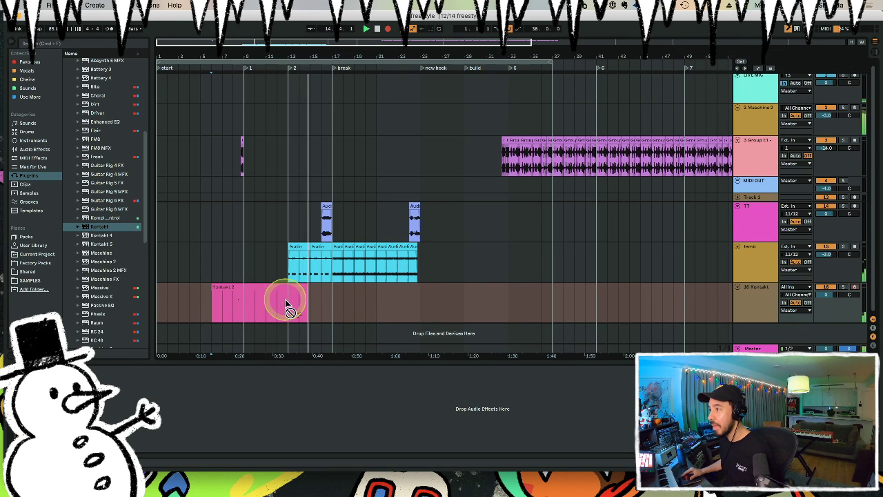
key("space")
left_click_drag(288, 303, 334, 296)
key("super+l")
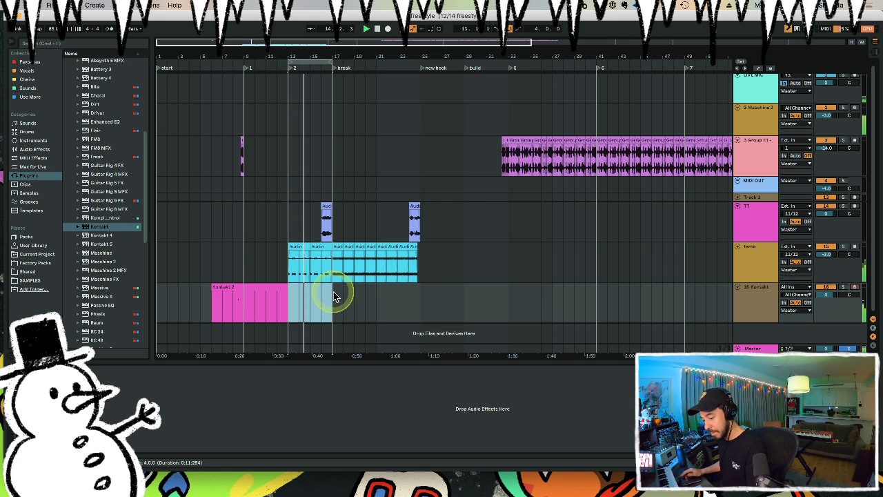
Set the TT track's volume to -3.0 dB and restart playback from bar 11.
left_click(826, 213)
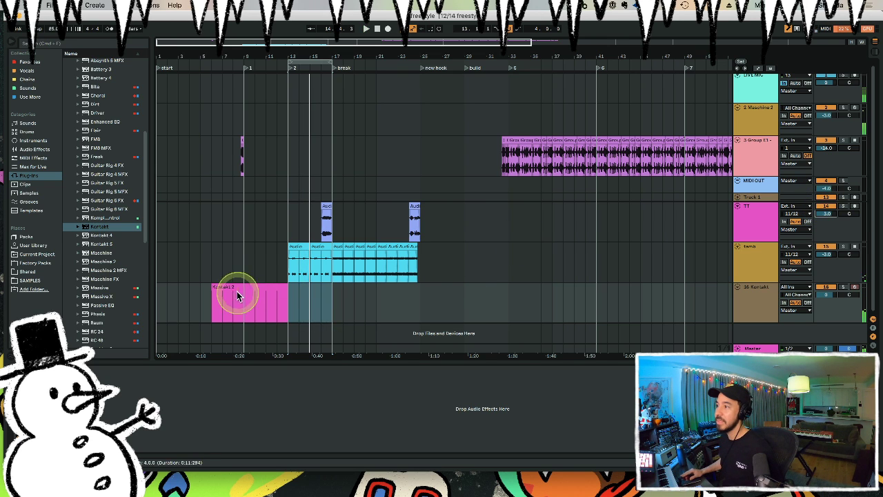
left_click(261, 274)
key("space")
key("space")
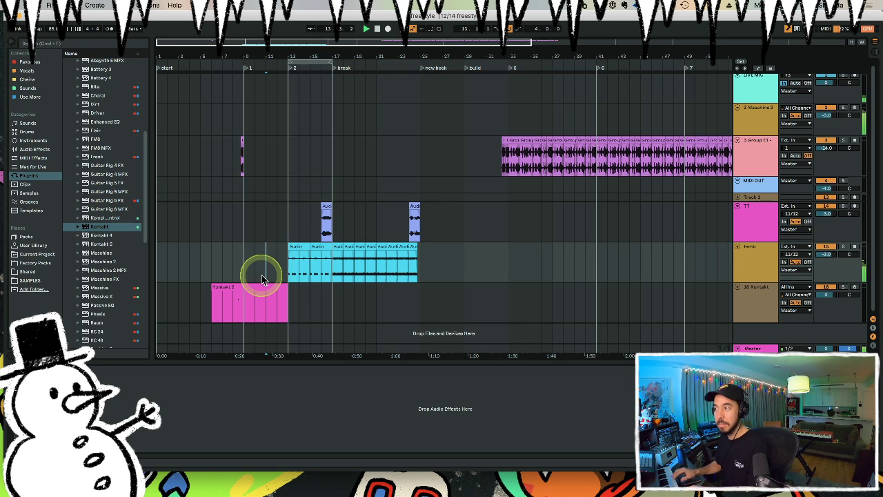
Record piano chords on the Kontakt track from bar 23 and delete the portion before bar 25.
left_click(268, 312)
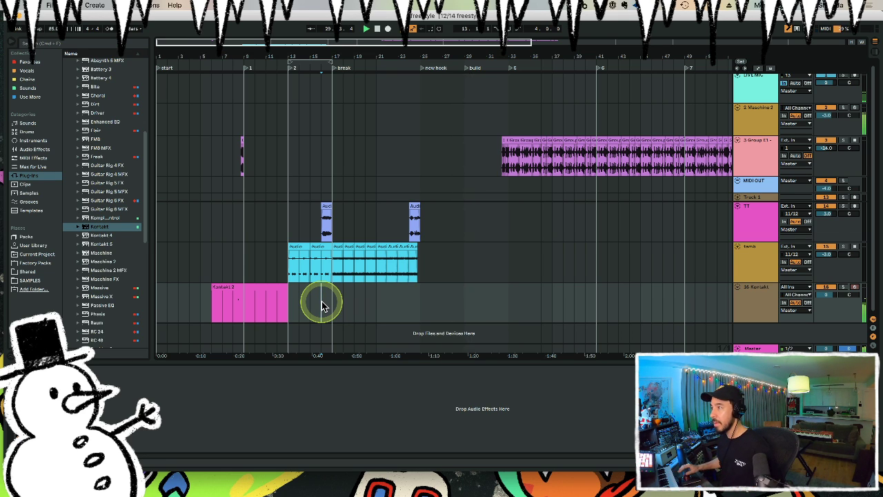
left_click(397, 306)
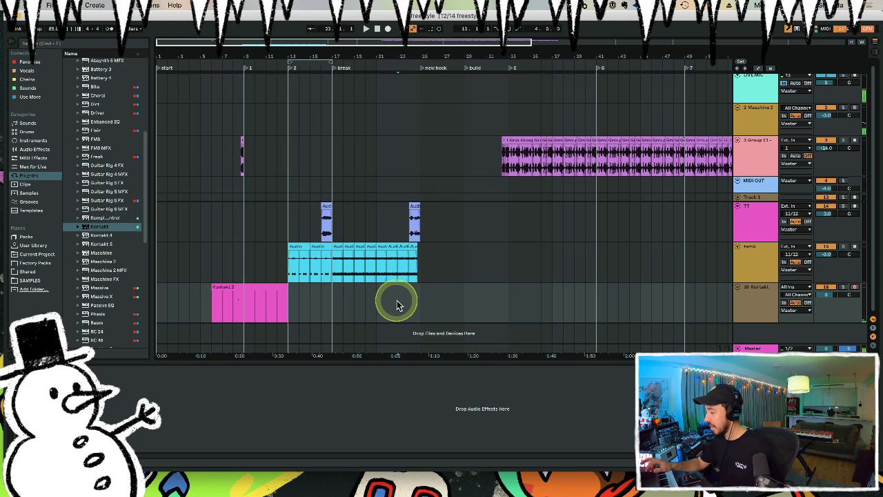
key("F9")
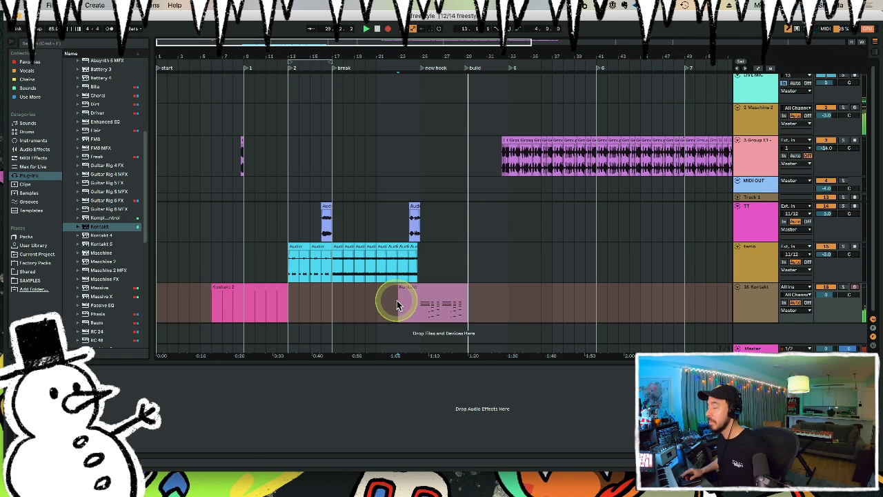
key("space")
left_click_drag(392, 306, 420, 305)
key("Delete")
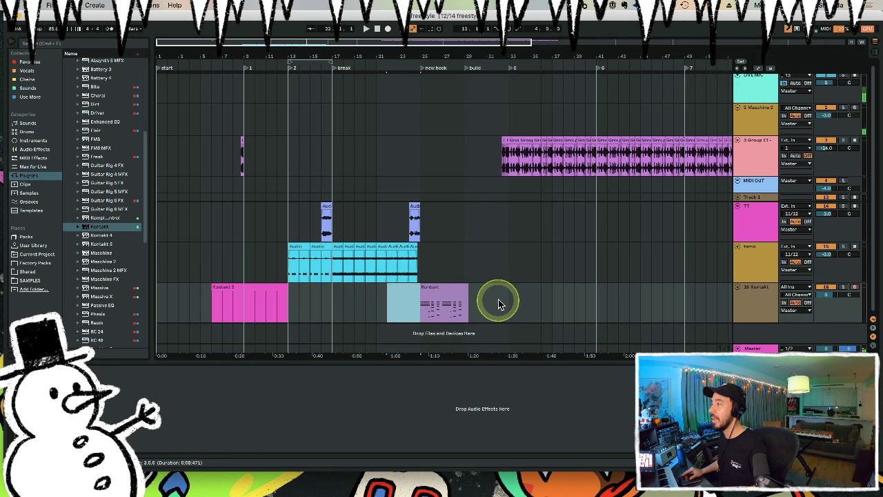
Trim the new Kontakt clip to end at bar 29, duplicate it to bars 29–33, and play from just before bar 25.
left_click_drag(498, 300, 463, 299)
key("ctrl+d")
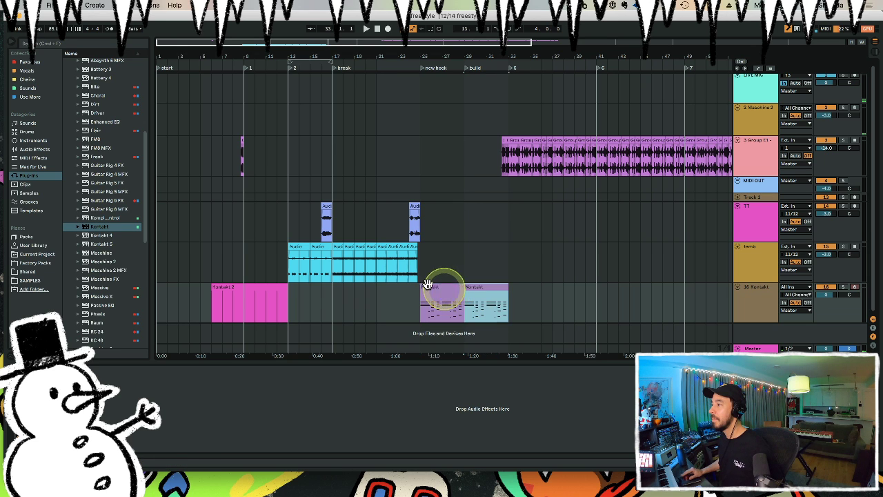
left_click(418, 276)
key("space")
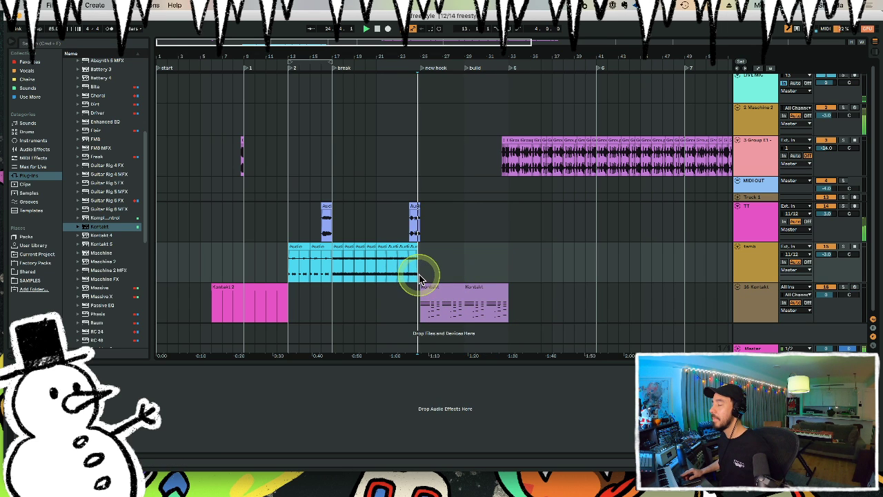
Duplicate both Kontakt chord clips so the copies fill bars 33 to 41.
left_click(453, 288)
left_click(472, 290, "shift")
key("ctrl+d")
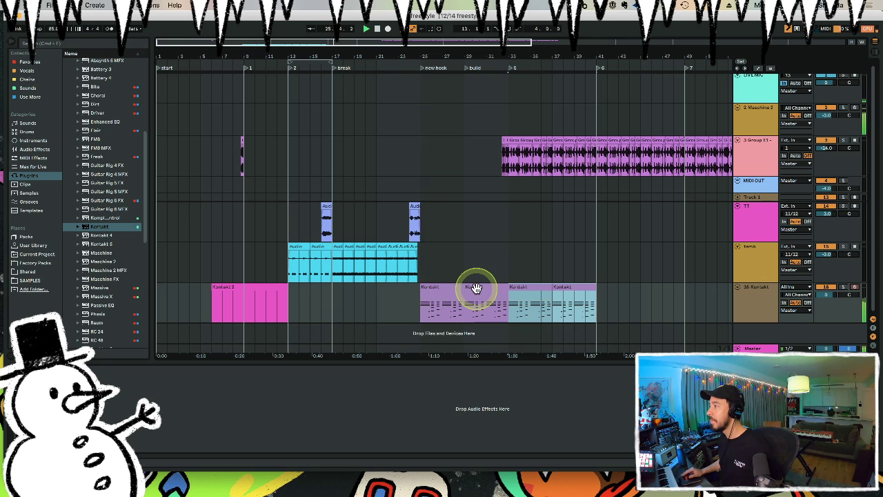
Extend the last Kontakt clip to bar 43 and open its MIDI notes with the velocity lane.
mouse_move(591, 286)
left_mouse_down()
mouse_move(612, 290)
mouse_move(605, 288)
left_mouse_up()
double_click(605, 288)
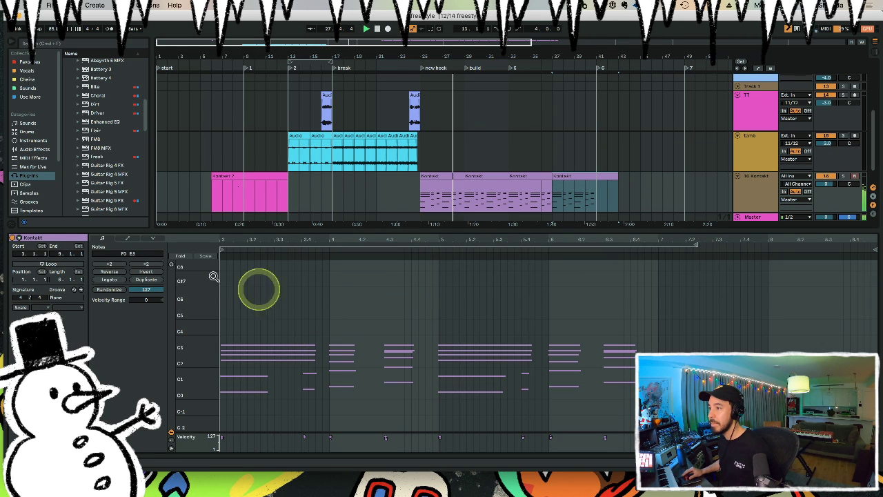
left_click(171, 448)
left_click(172, 448)
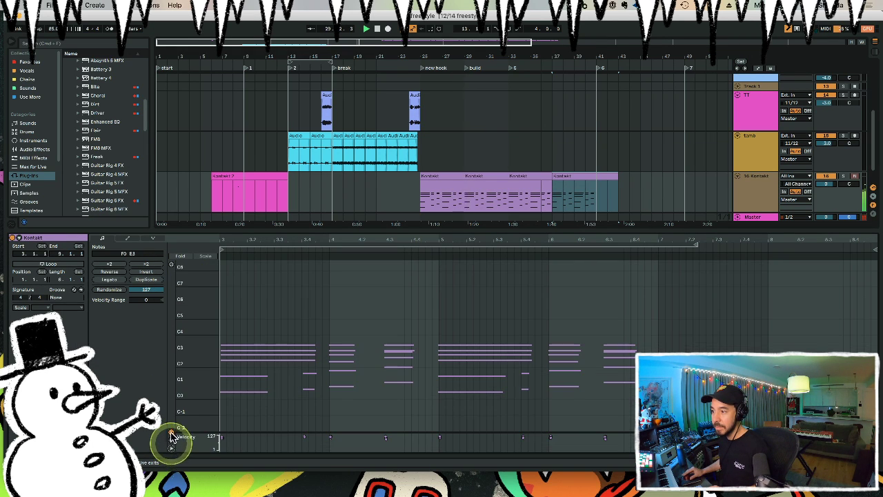
Display the Kontakt clip's MIDI Ctrl envelope for controller 64 - Hold Pedal.
left_click(128, 239)
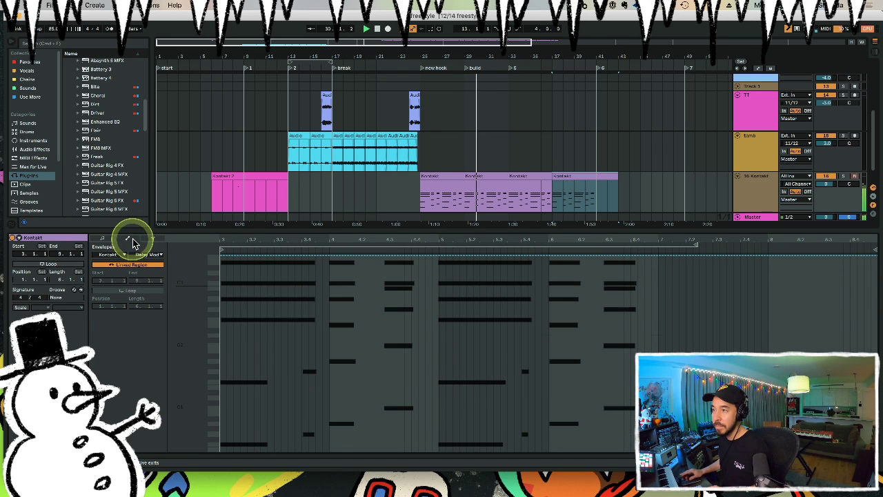
left_click(148, 239)
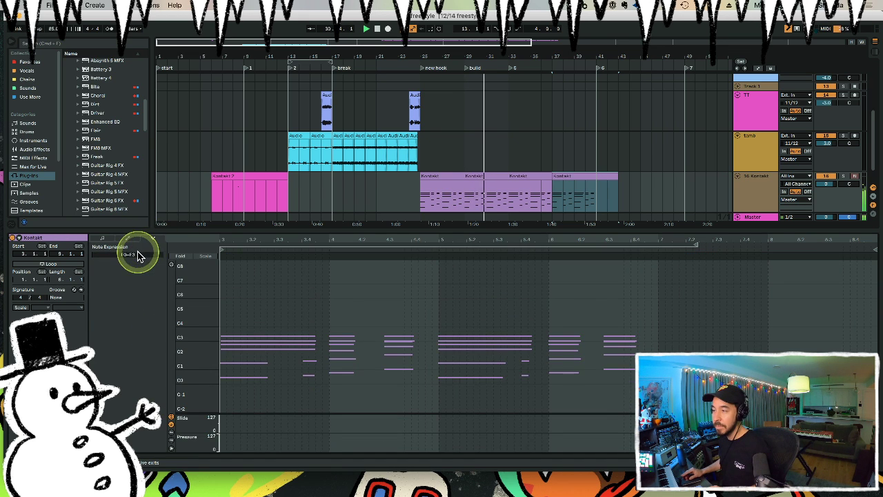
left_click(129, 239)
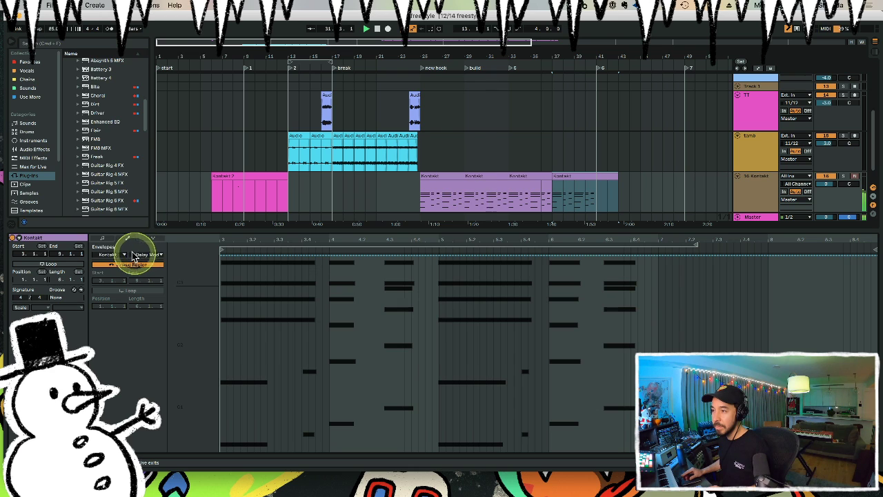
left_click(124, 255)
left_click(122, 263)
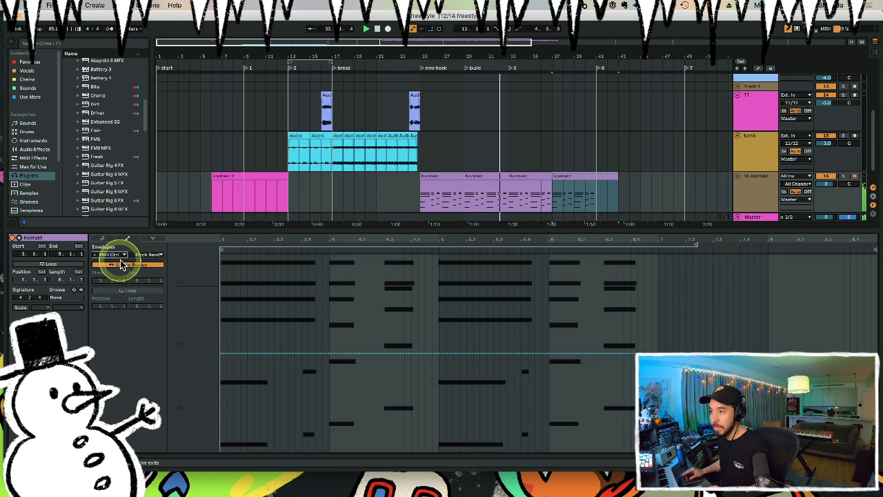
left_click(146, 255)
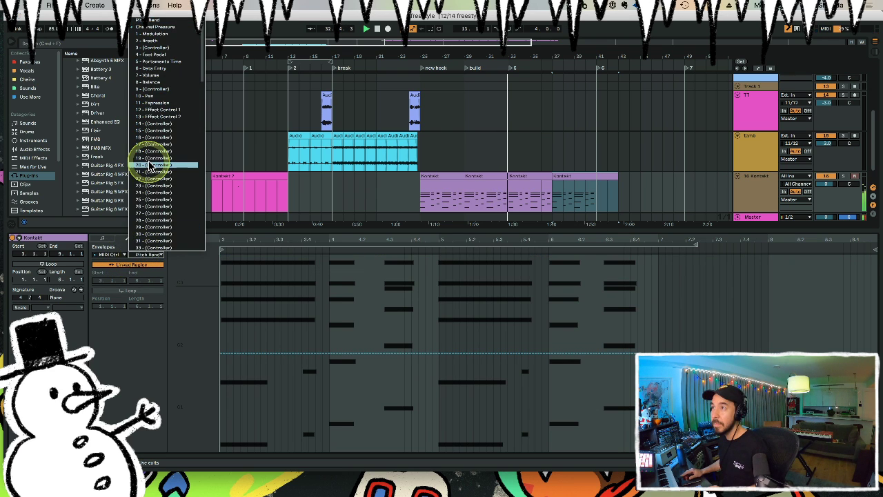
scroll(149, 165, "down", 8)
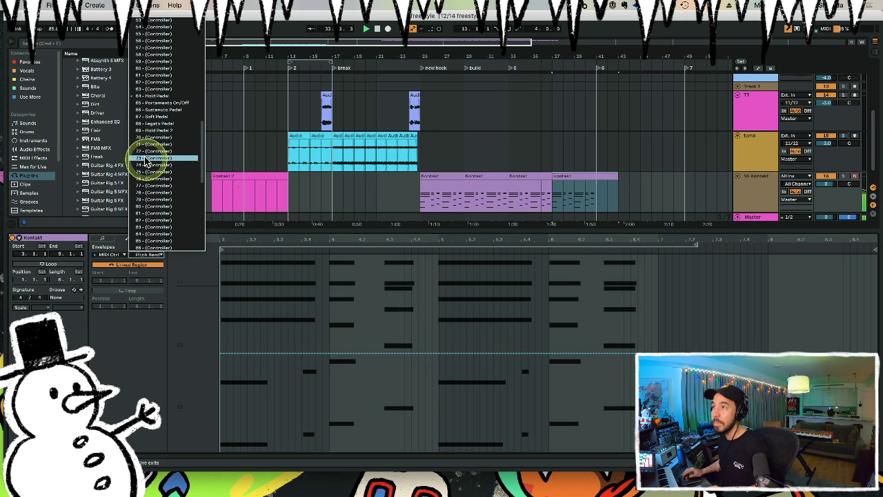
left_click(161, 96)
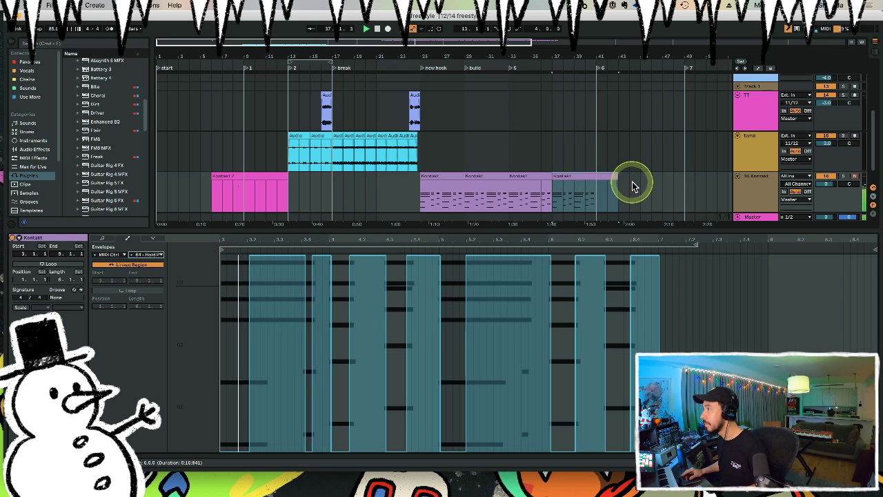
Cut the last Kontakt clip back to bar 41 and duplicate the chord clips from bars 33–41 to fill bars 41–49.
left_click(611, 186)
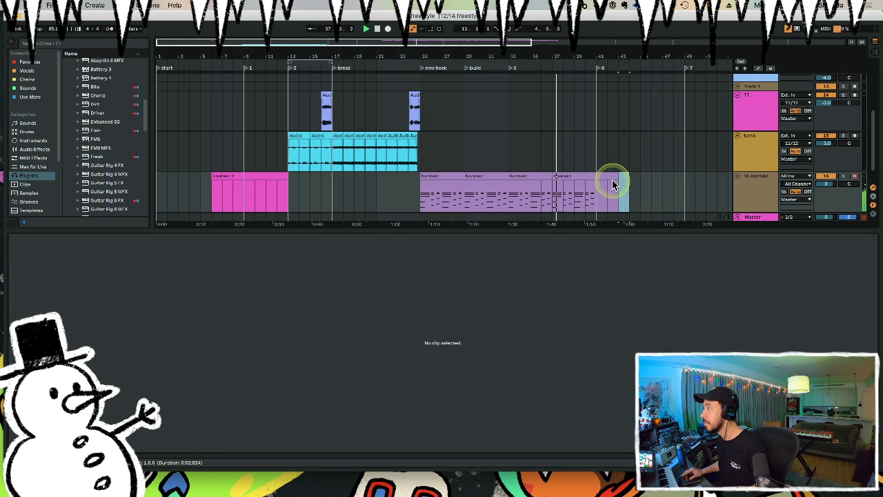
double_click(598, 230)
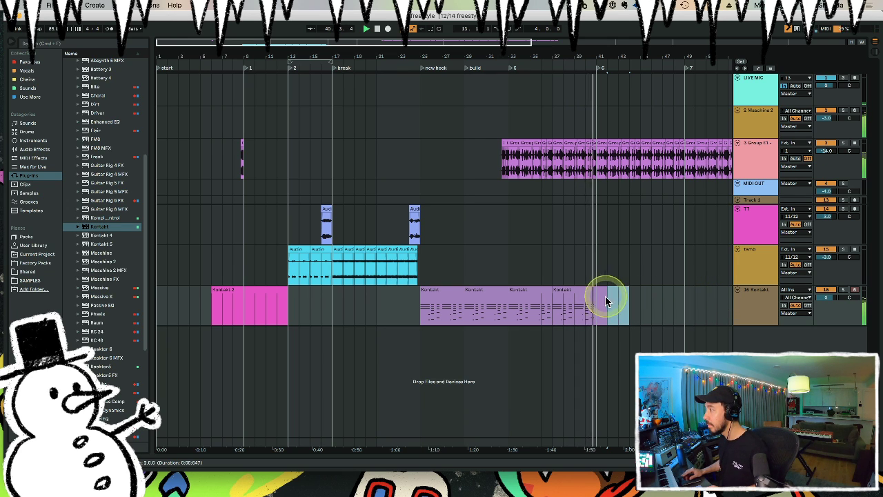
left_click_drag(588, 308, 511, 298)
key("ctrl+d")
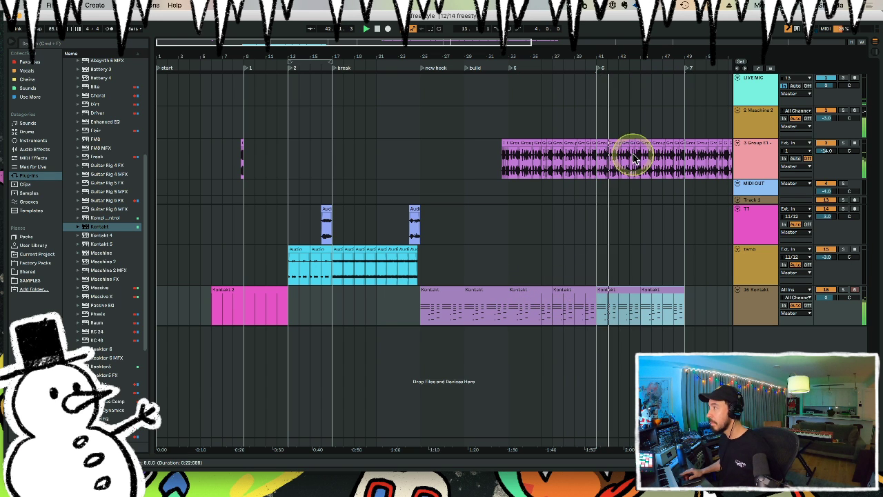
Copy bars 7–9 of the pink Kontakt 2 clip and paste them at bar 53 on the Kontakt track.
mouse_move(636, 56)
left_mouse_down()
mouse_move(611, 44)
mouse_move(636, 49)
left_mouse_up()
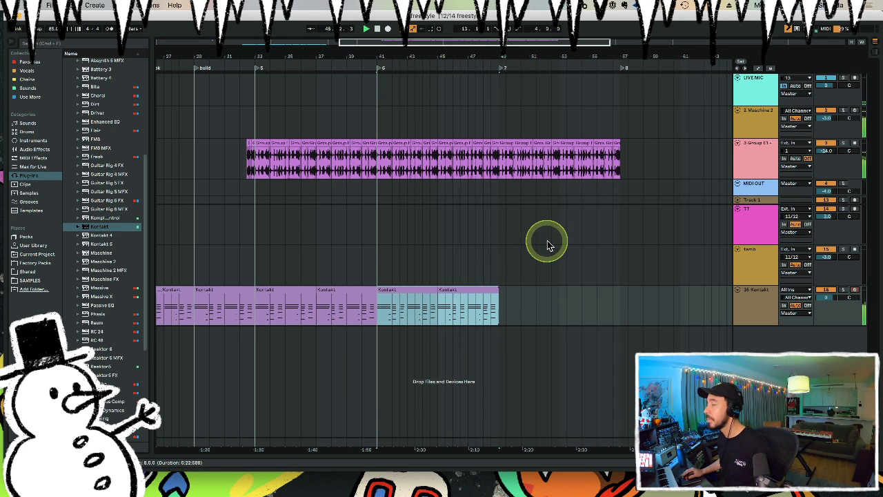
left_click(522, 249)
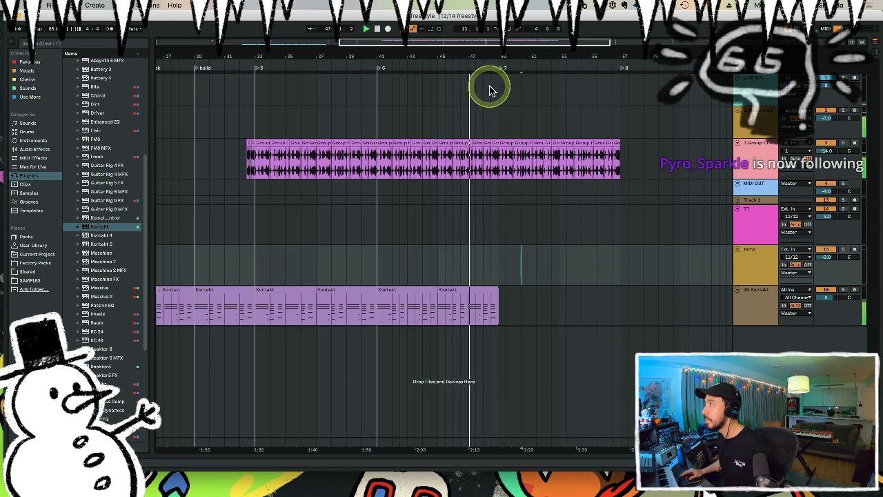
left_click_drag(488, 55, 487, 51)
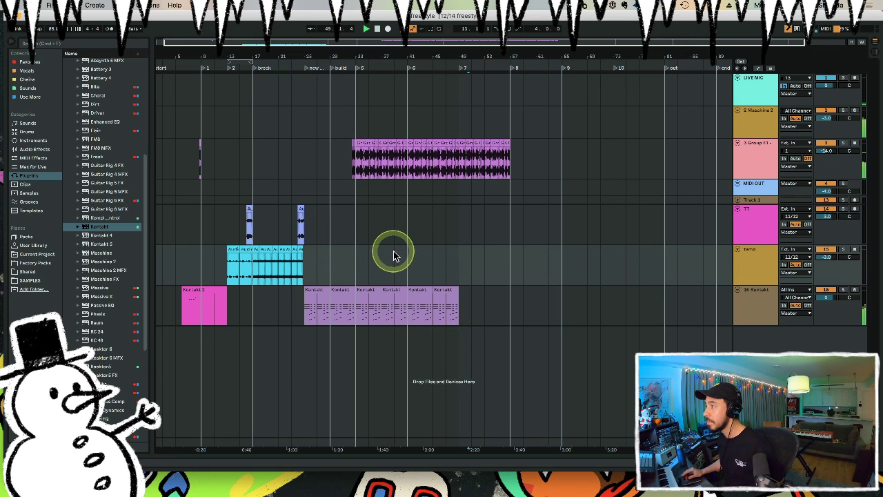
left_click(447, 292)
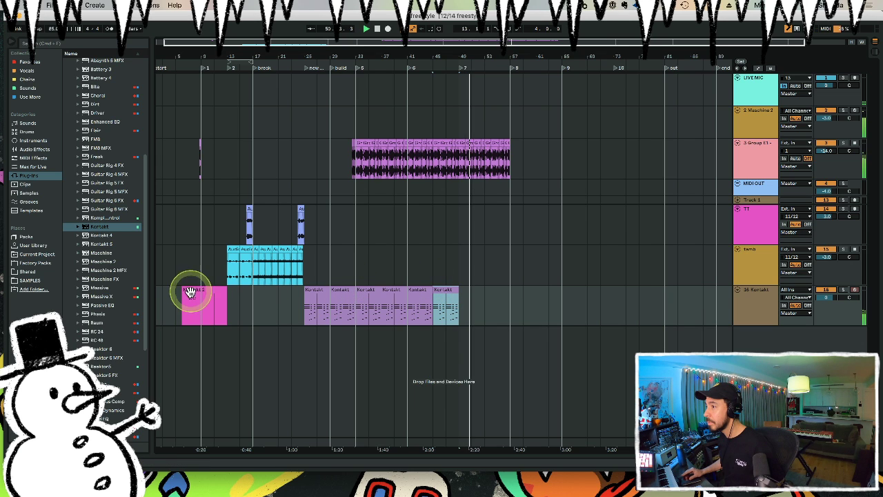
left_click(190, 303)
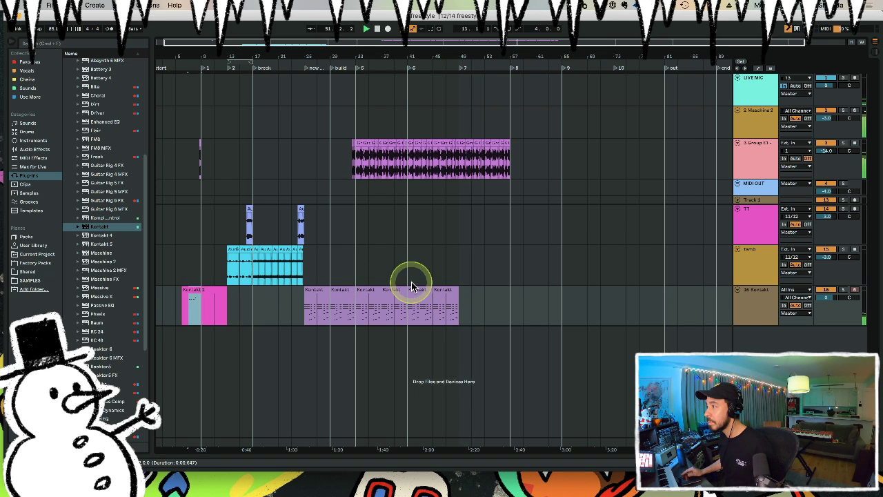
left_click(486, 301)
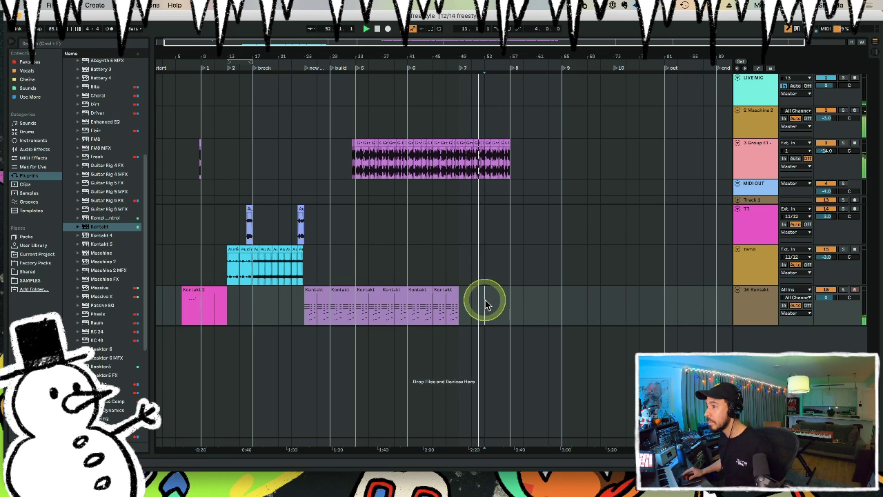
key("ctrl+v")
left_click(483, 286)
left_click(483, 274)
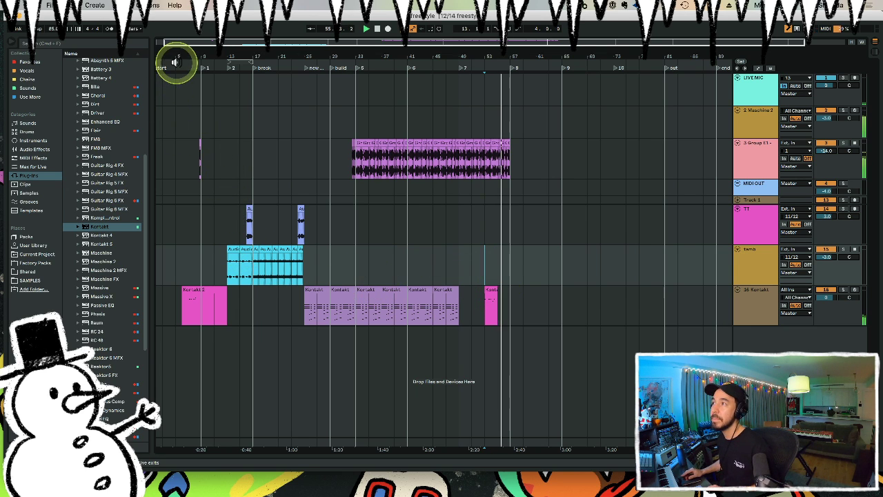
Move the pasted two-bar pink clip on the Kontakt track to bar 57, at locator 8.
left_click_drag(183, 58, 184, 56)
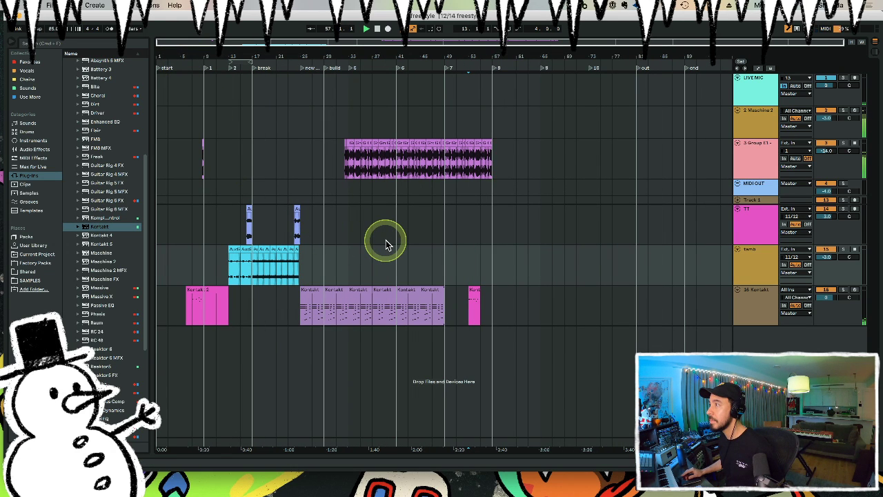
left_click(474, 290)
left_click_drag(473, 290, 500, 304)
left_click(533, 300)
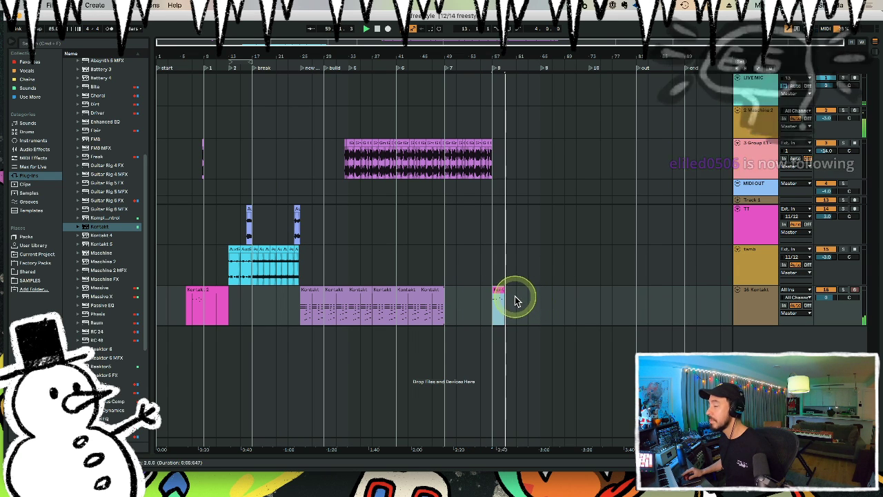
left_click(473, 295)
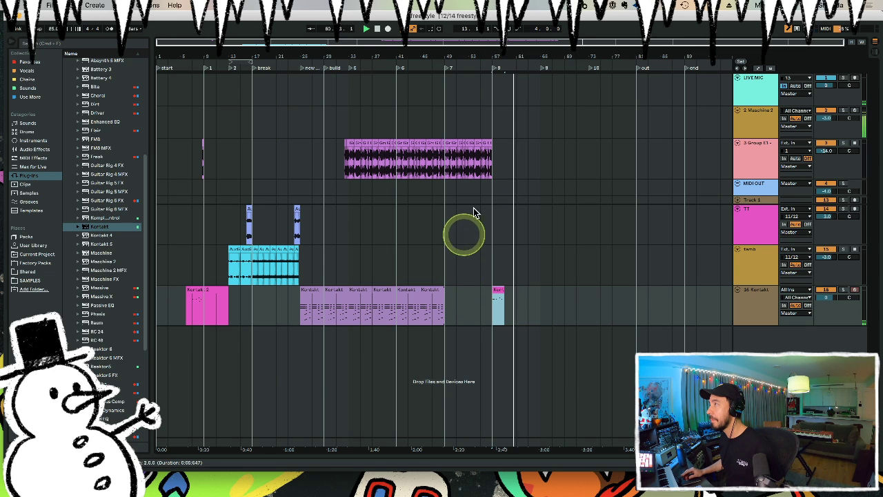
Delete the three locators between 8 and end: 9, 10 and out.
right_click(541, 69)
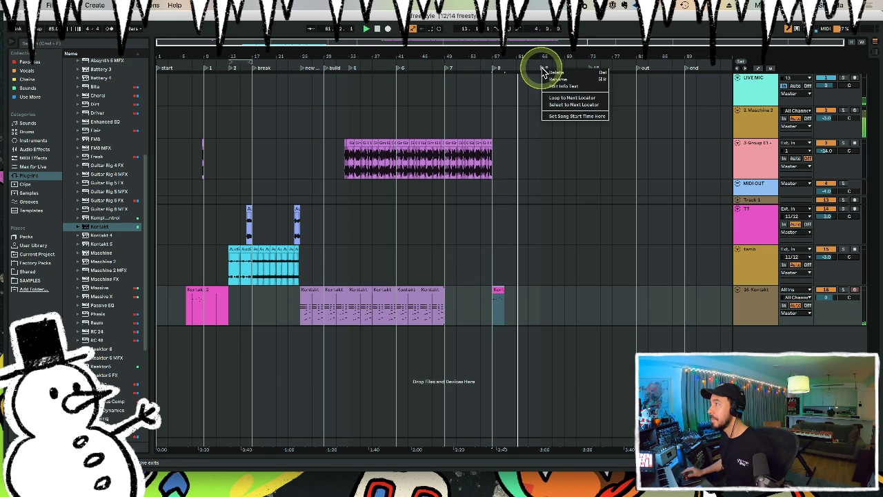
left_click(550, 78)
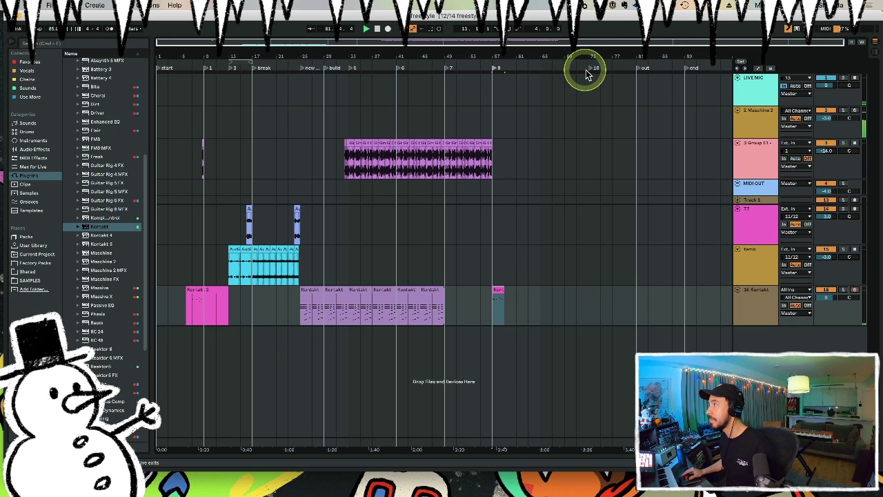
right_click(593, 72)
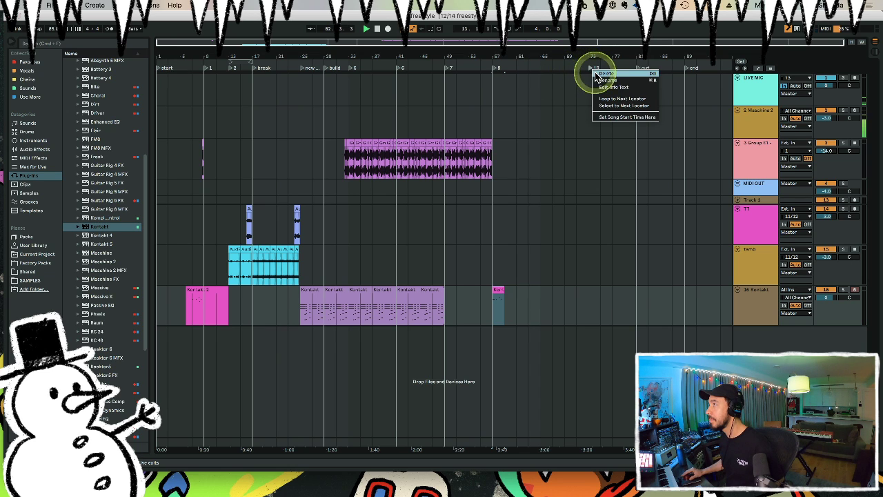
left_click(604, 73)
right_click(641, 72)
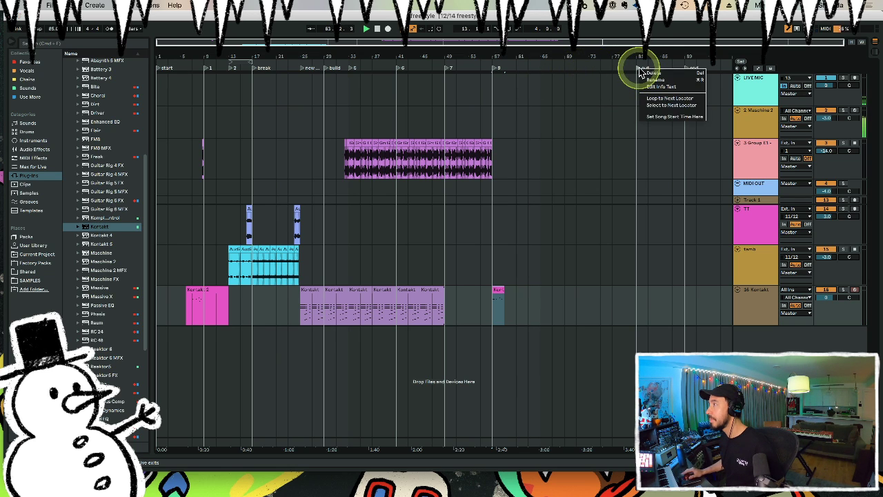
left_click(642, 73)
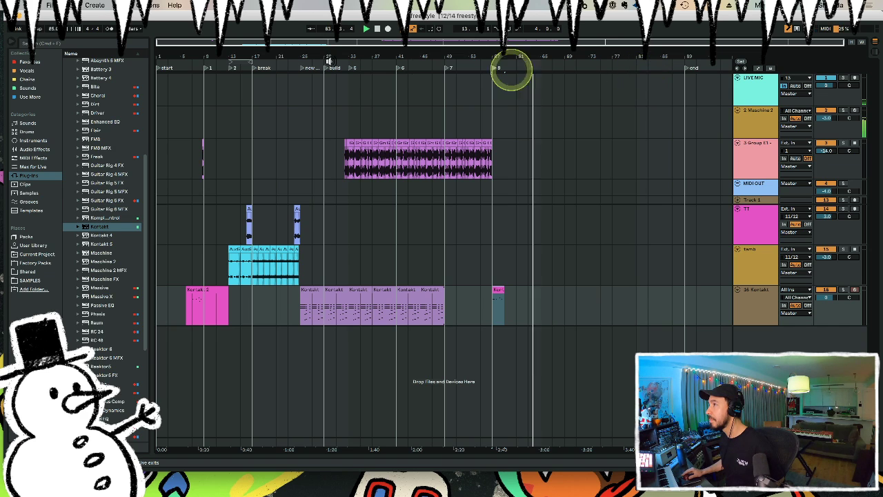
Restart playback from the start locator and move the end locator to bar 65.
left_click(157, 69)
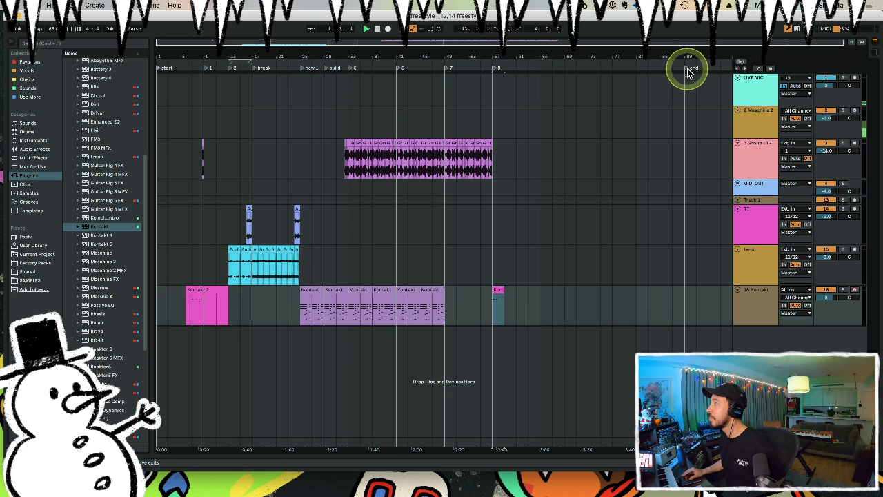
left_click_drag(687, 69, 544, 69)
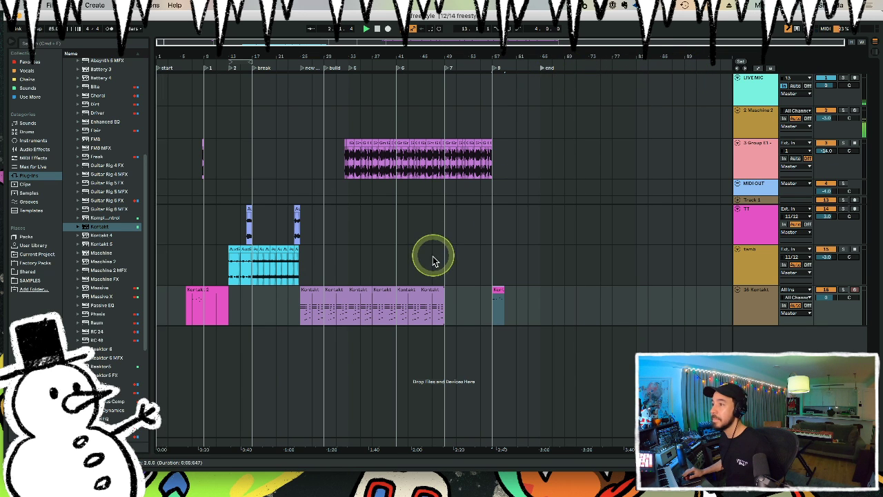
Insert a new audio track below the Kontakt track and open its input channel choices.
left_click(752, 295)
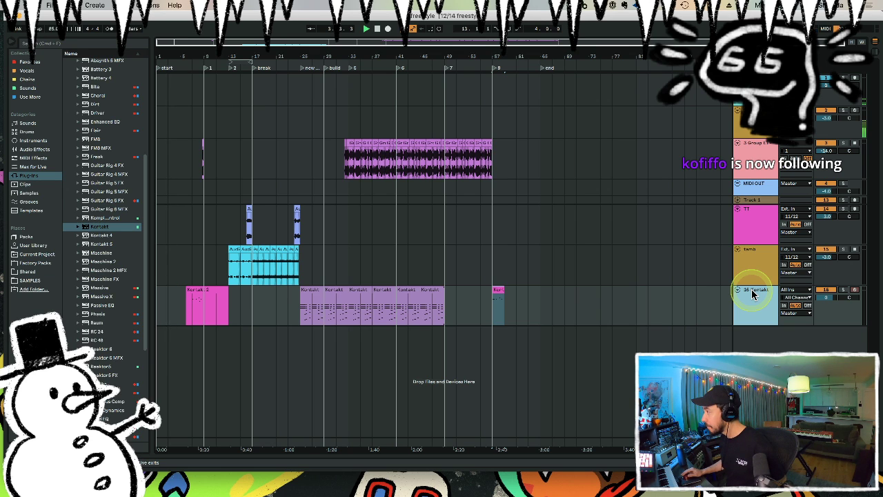
key("super+t")
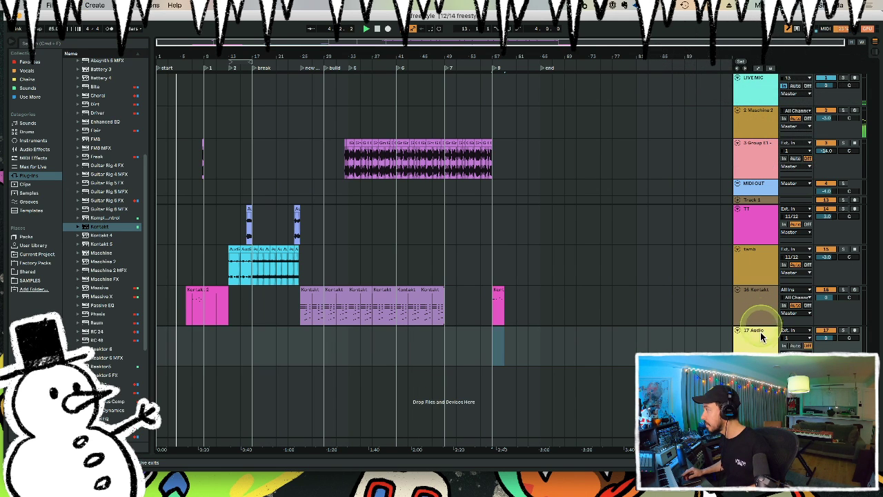
left_click(803, 337)
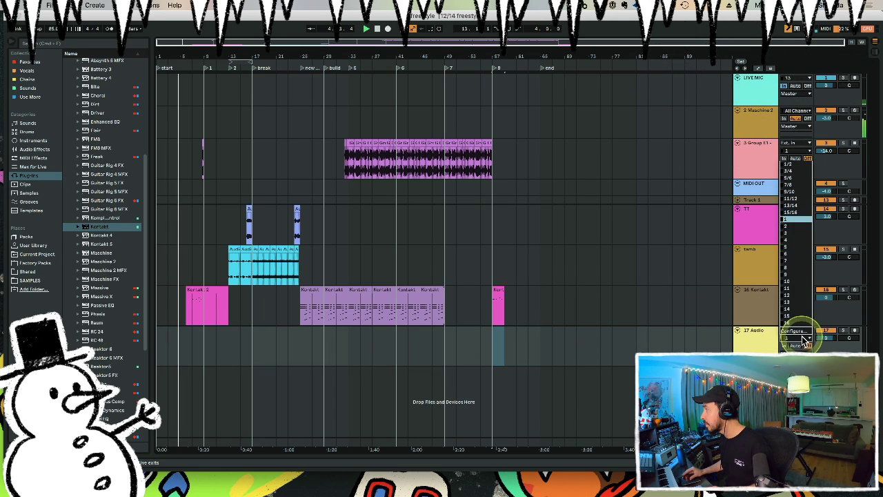
Set the audio input channel of track 17 to 11/12.
left_click(795, 199)
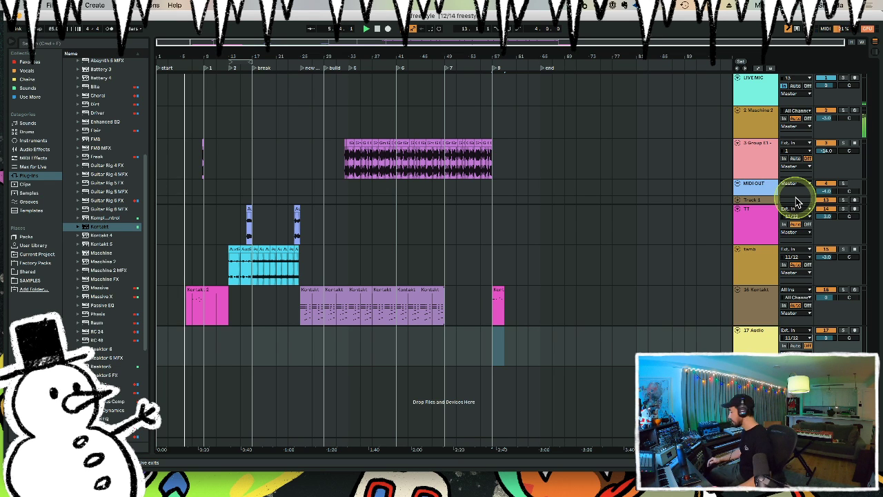
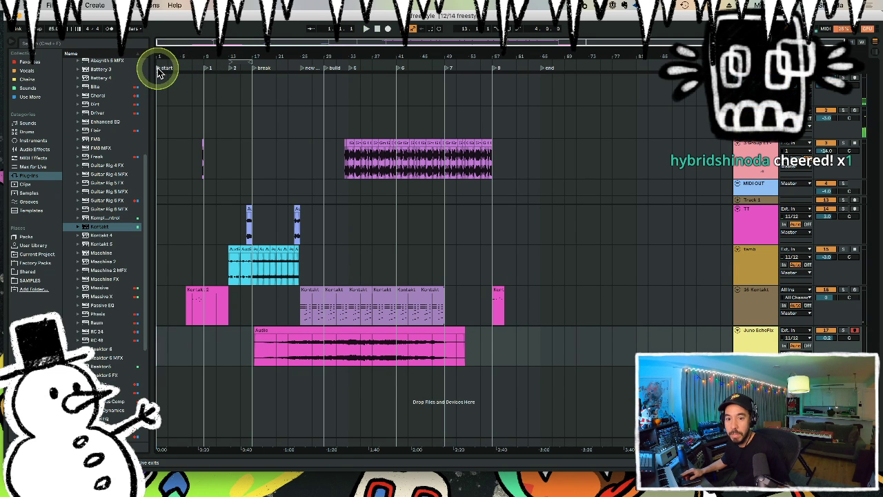
Play the song from the start locator and listen closely to the TT track's Audio 2 clip before the break.
left_click(157, 68)
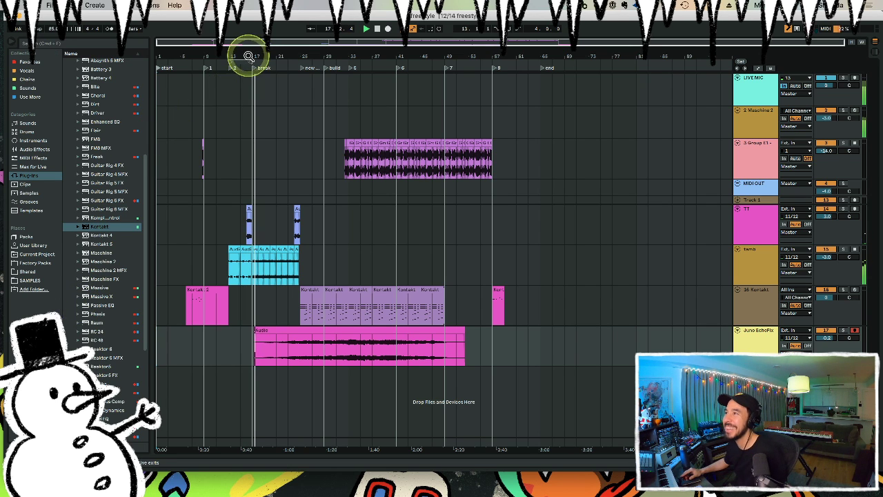
left_click_drag(246, 54, 246, 49)
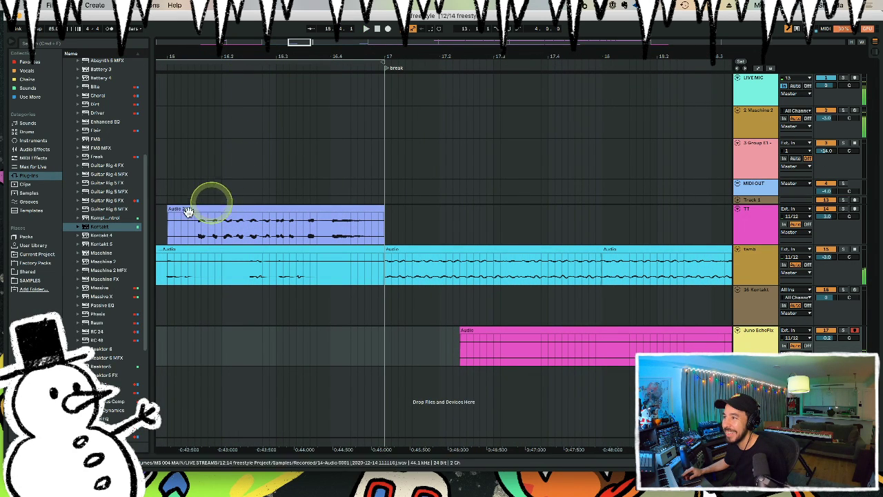
left_click(168, 222)
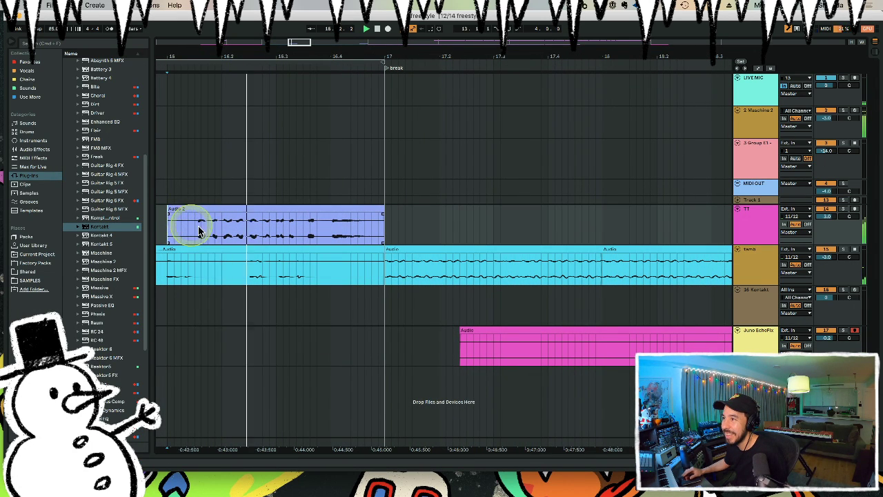
key("space")
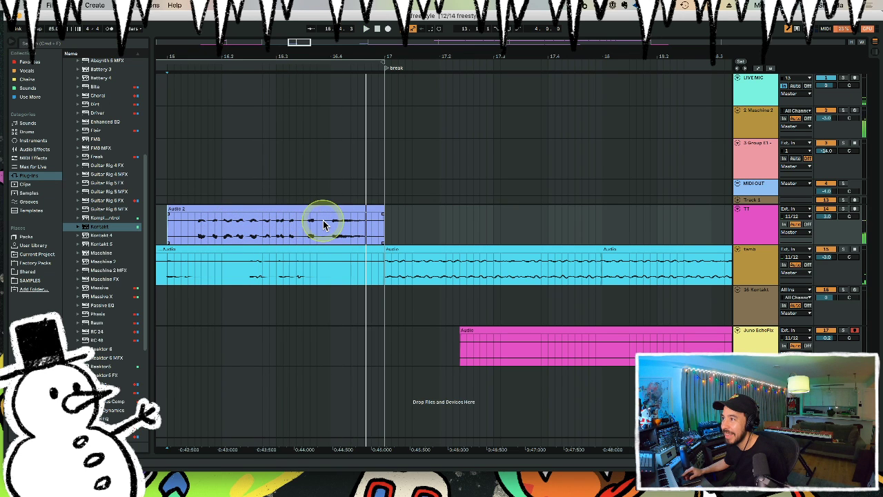
Split the TT track's Audio 2 clip before the break into three pieces, near 16.1.3 and just ahead of 16.4.
left_click(324, 222)
key("super+e")
left_click_drag(185, 61, 227, 221)
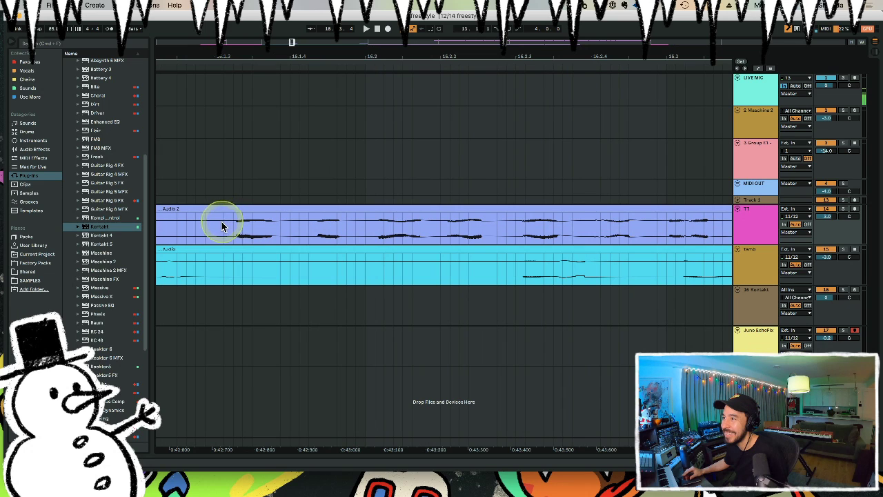
key("ctrl+e")
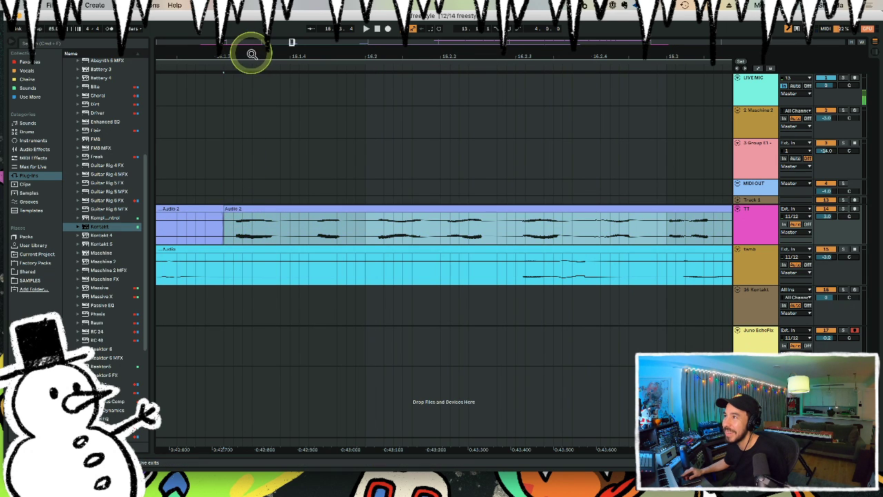
left_click_drag(250, 49, 250, 52)
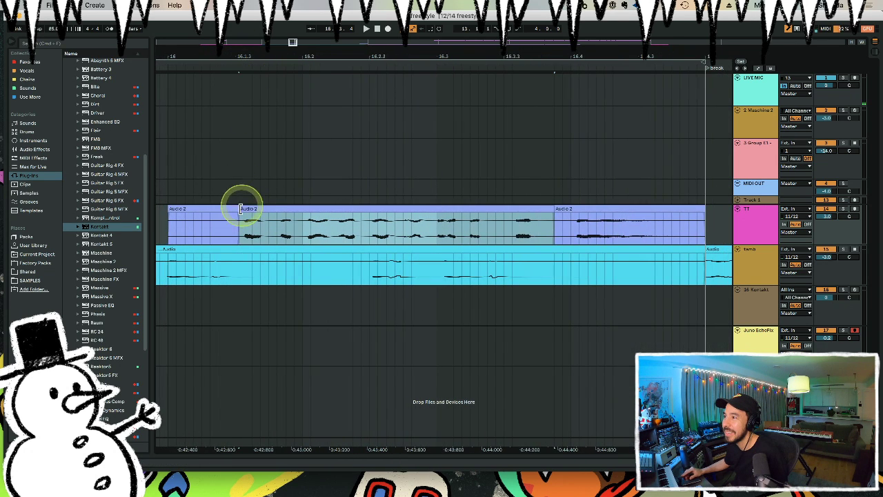
Shift the middle piece of the split TT clip slightly earlier and delete the leading piece.
key("Delete")
key("ctrl+z")
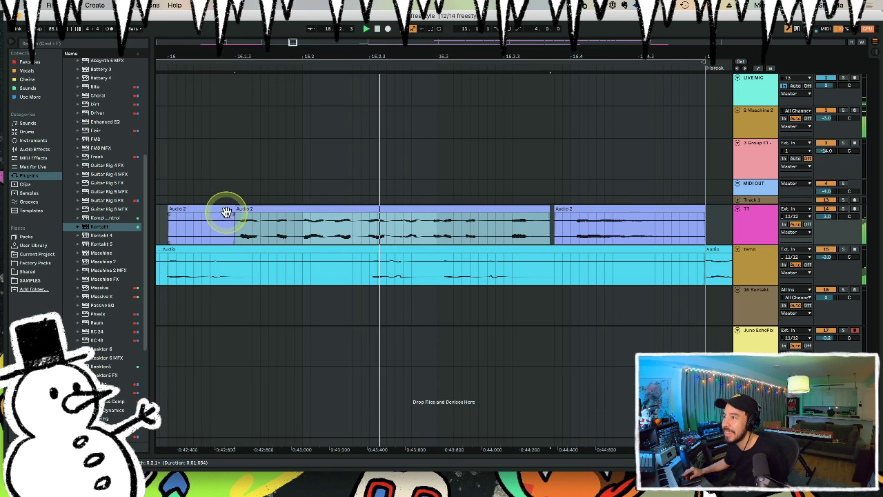
left_click(223, 207)
key("Delete")
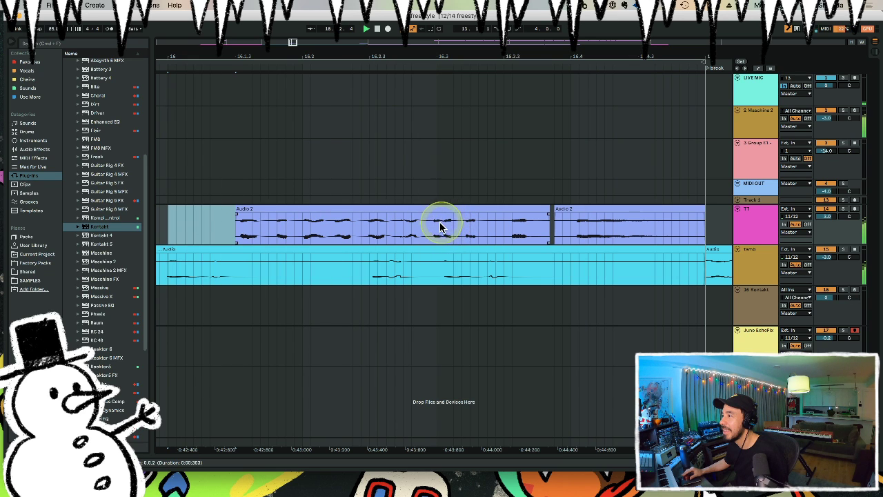
Cut the middle TT piece near 16.3, leaving a small gap, split it again shortly after, and play the edit.
mouse_move(433, 229)
left_mouse_down()
mouse_move(454, 227)
mouse_move(437, 227)
left_mouse_up()
key("super+4")
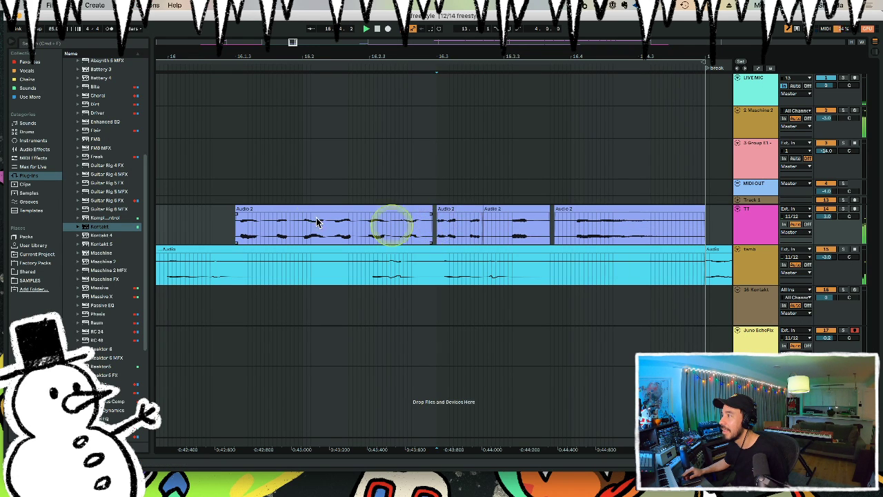
left_click(231, 229)
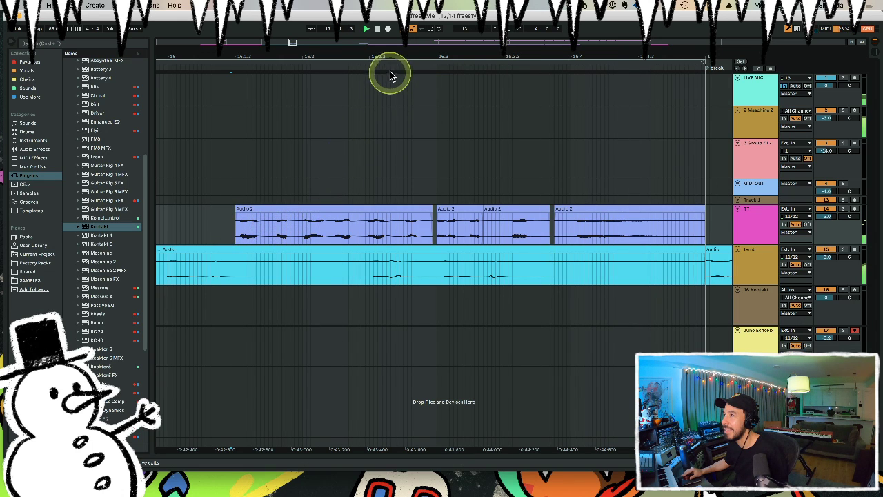
Play the arrangement from shortly after the break locator and lower the Juno EchoFix track's volume to -5.1 dB.
mouse_move(388, 59)
left_mouse_down()
mouse_move(379, 51)
mouse_move(391, 57)
left_mouse_up()
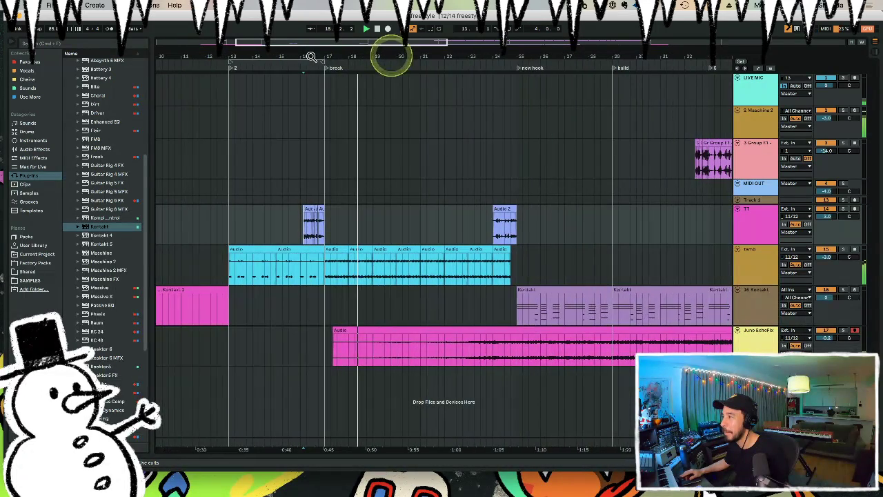
left_click(366, 221)
key("space")
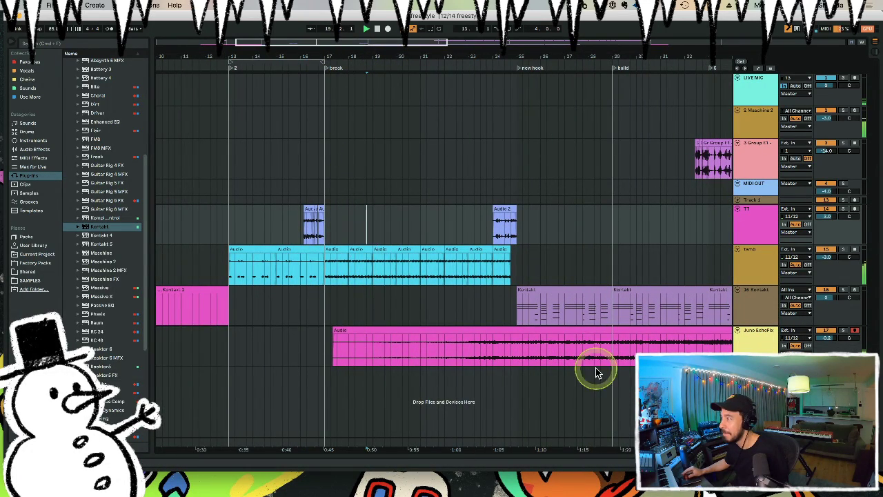
left_click_drag(824, 337, 824, 355)
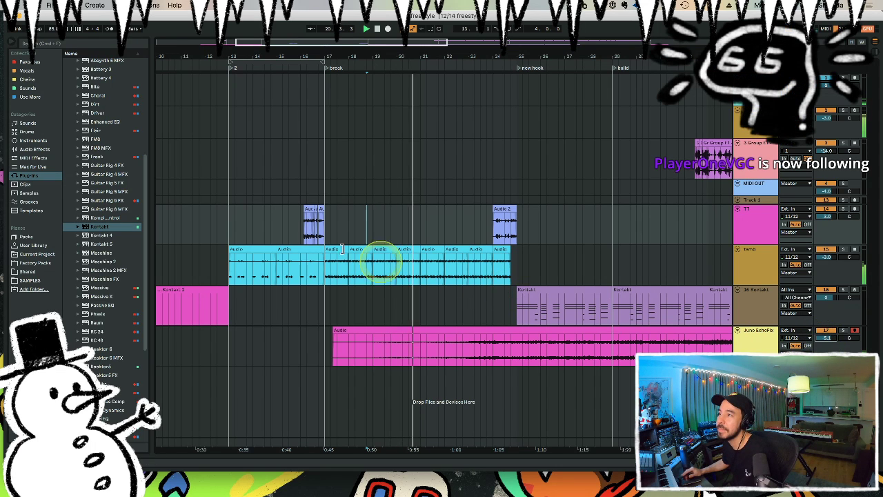
Collapse the Native Instruments plug-in folder and look through the Use More collection for an effect.
left_click(114, 225)
key("Left")
key("Left")
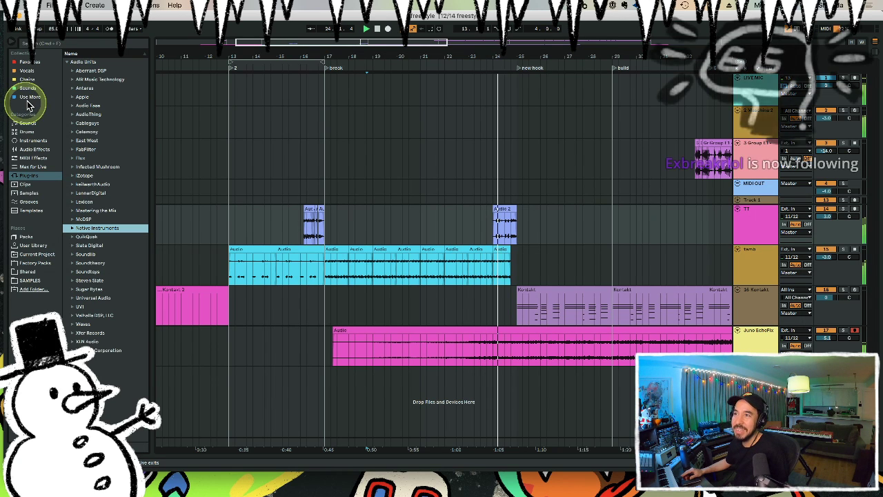
left_click(30, 98)
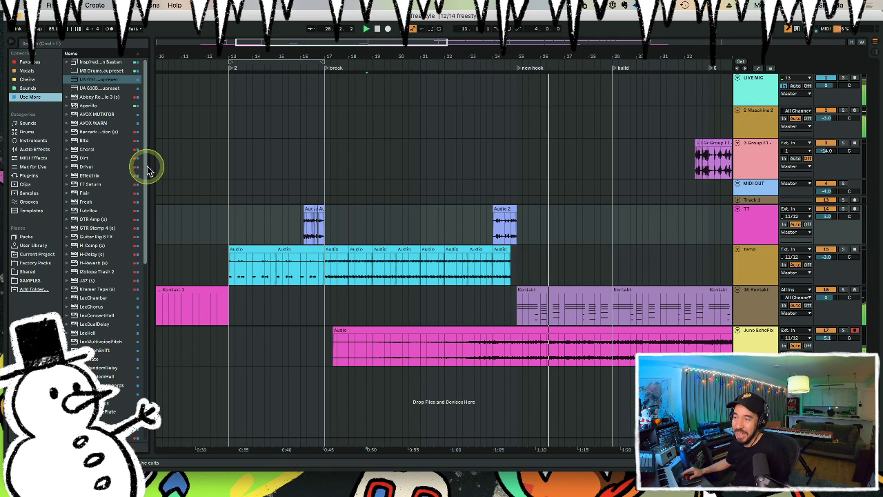
scroll(142, 186, "down", 10)
scroll(135, 292, "up", 10)
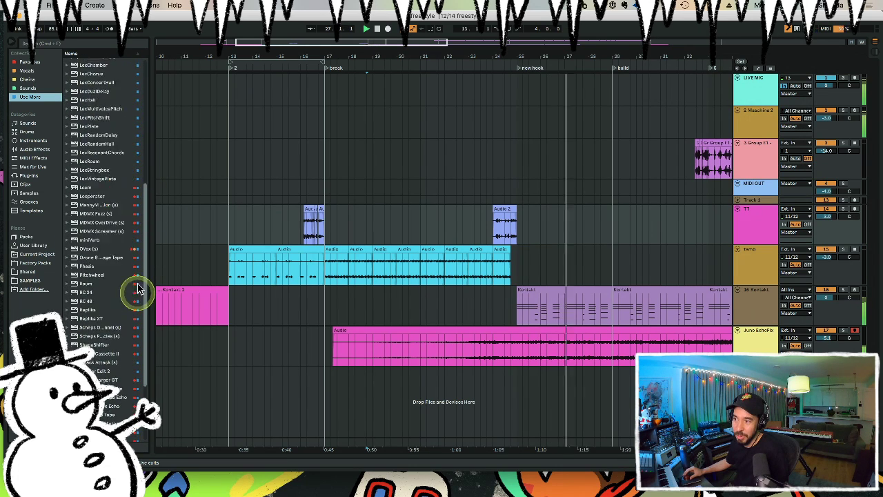
scroll(138, 185, "down", 5)
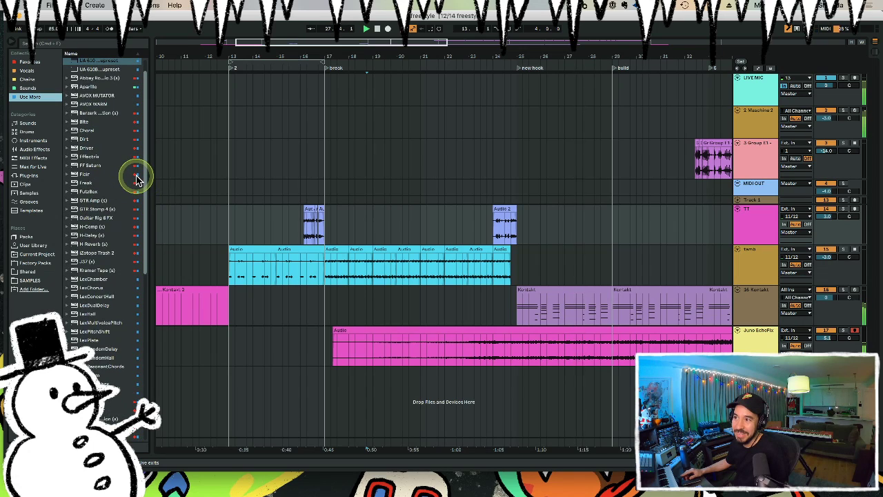
scroll(136, 290, "down", 6)
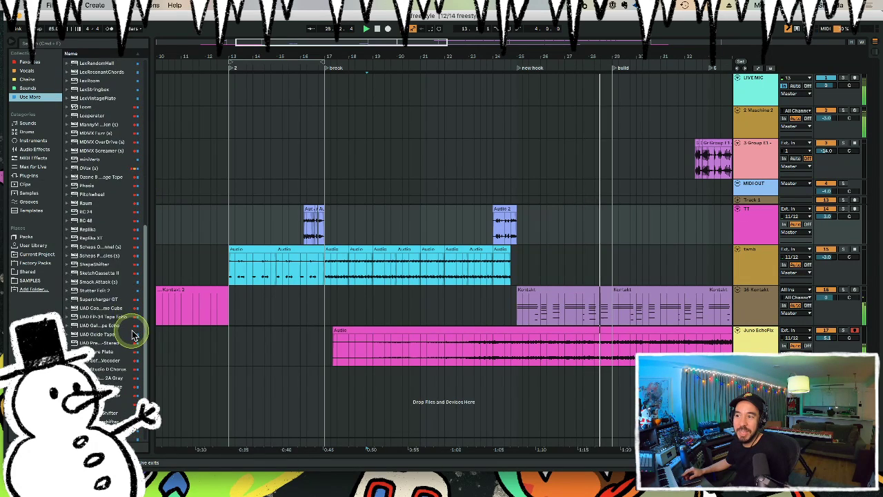
scroll(133, 340, "down", 2)
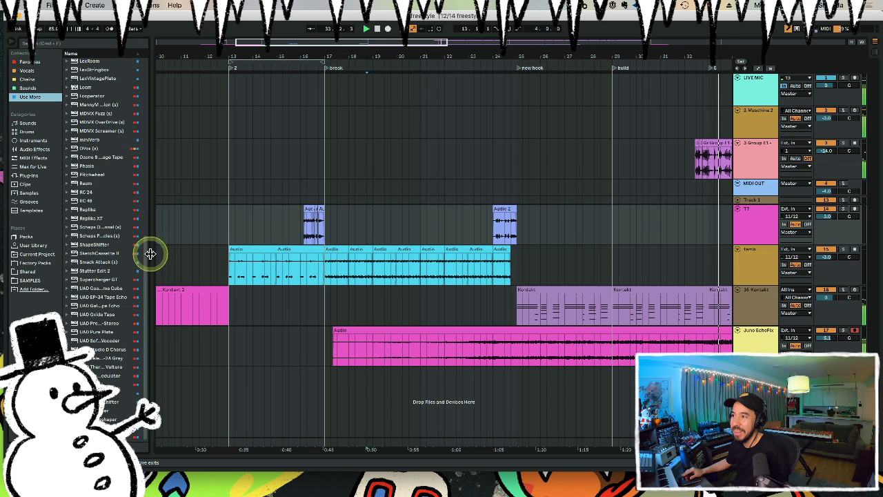
Widen the browser and add ValhallaSpaceModulator from the Use More collection to the Juno EchoFix track.
left_click_drag(149, 251, 179, 257)
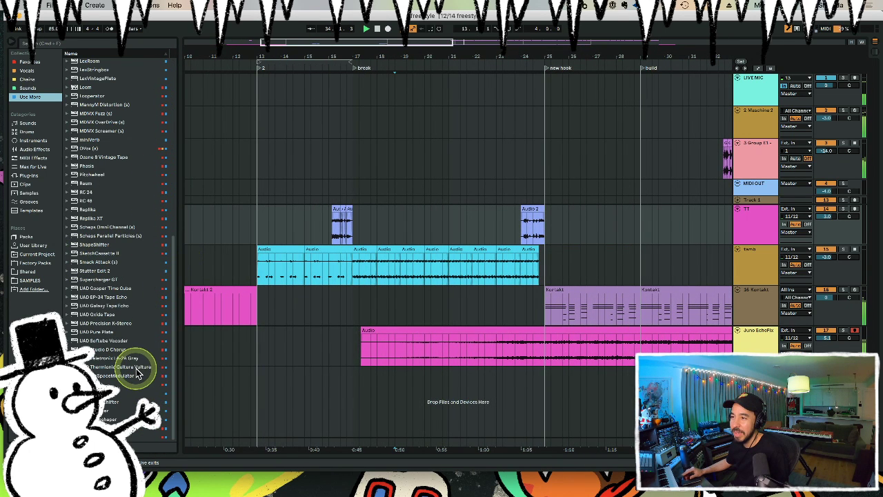
left_click_drag(93, 375, 588, 383)
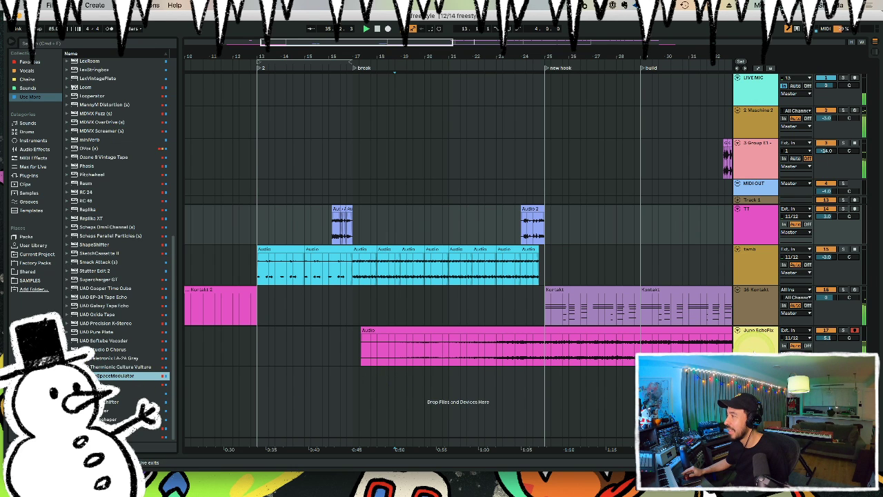
left_click_drag(754, 349, 750, 344)
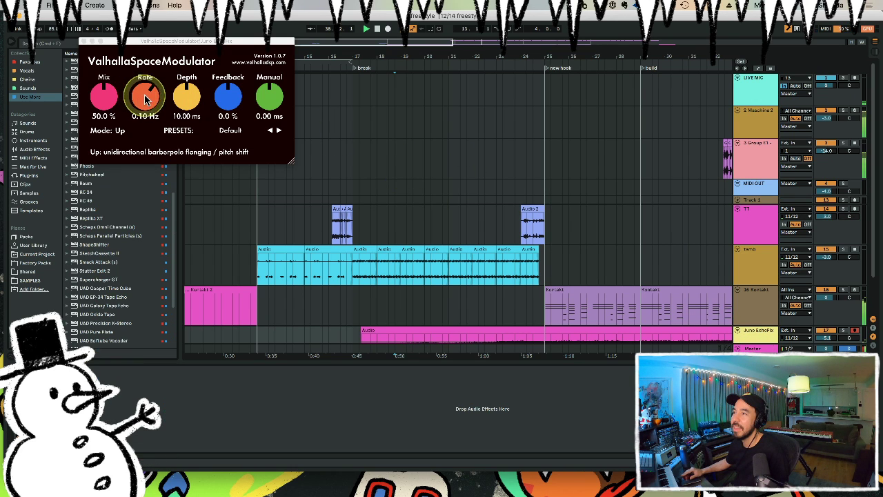
Load the DoubleSlapp user preset in ValhallaSpaceModulator and close the plug-in window.
left_click_drag(145, 99, 146, 116)
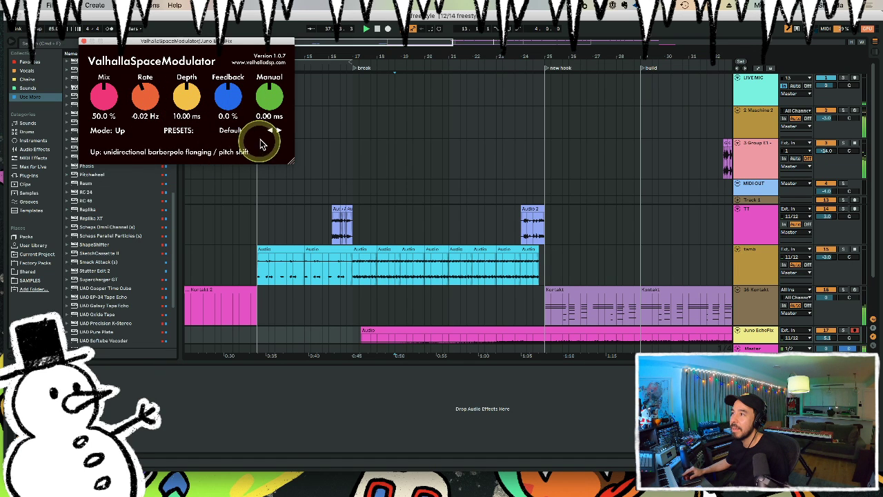
left_click(240, 131)
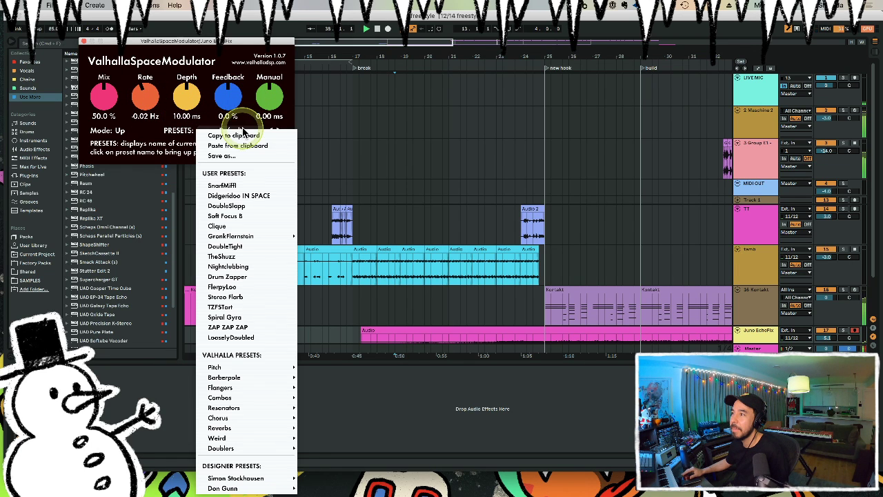
left_click(256, 206)
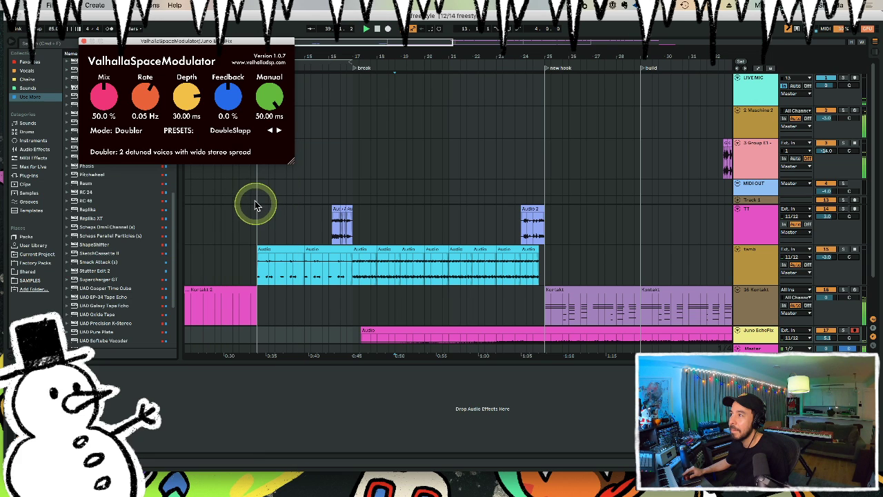
left_click(160, 95)
left_click(112, 66)
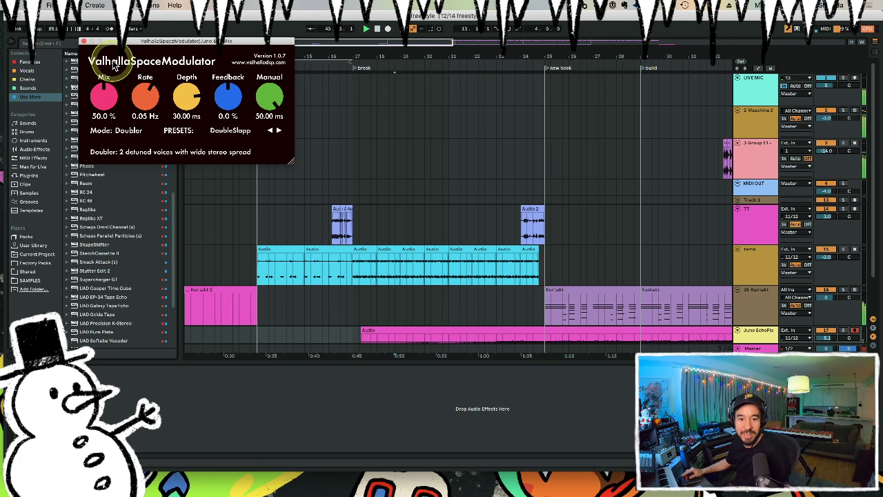
left_click(227, 96)
left_click(116, 50)
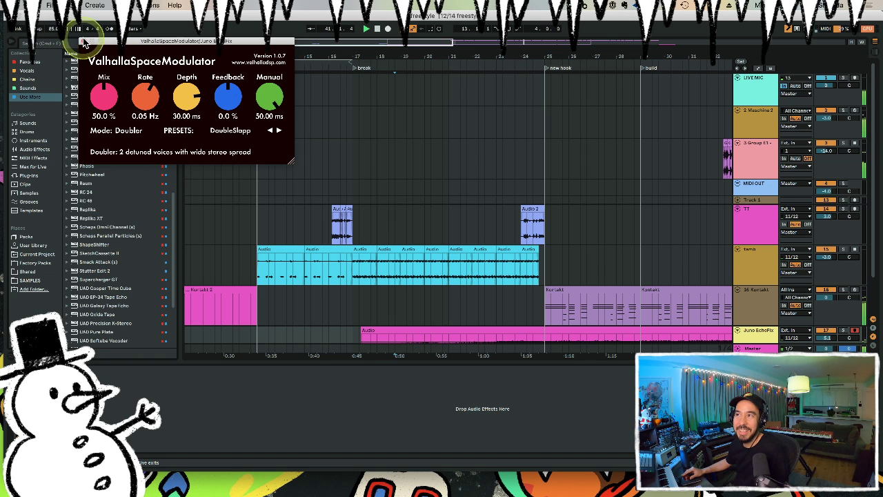
left_click(83, 43)
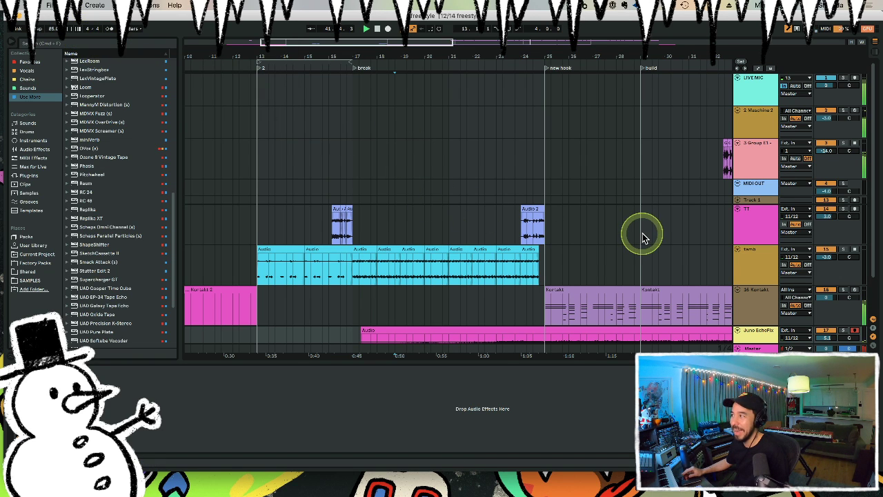
Disarm recording on the Juno EchoFix track and lower its volume to -7.1 dB.
scroll(637, 227, "down", 2)
left_click(858, 288)
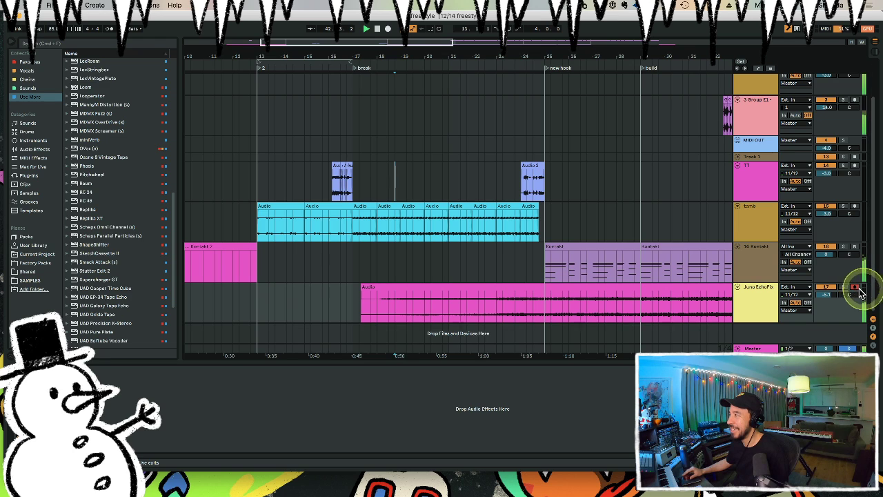
left_click(856, 287)
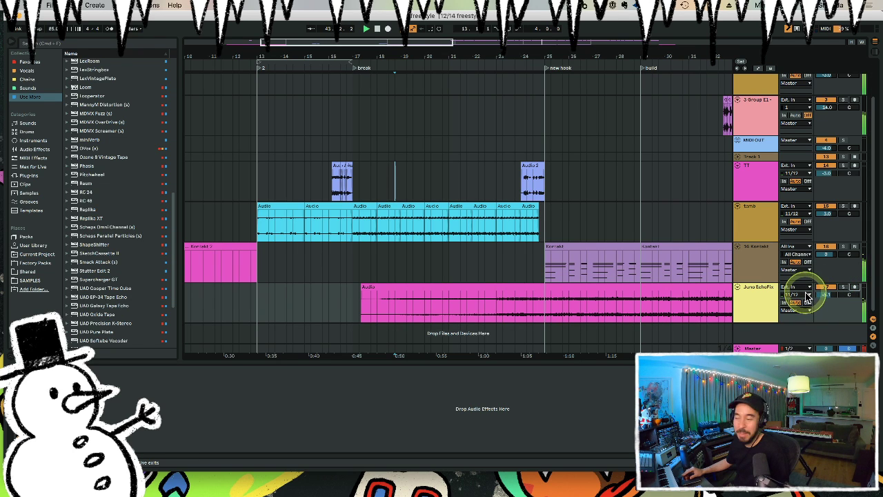
left_click(827, 295)
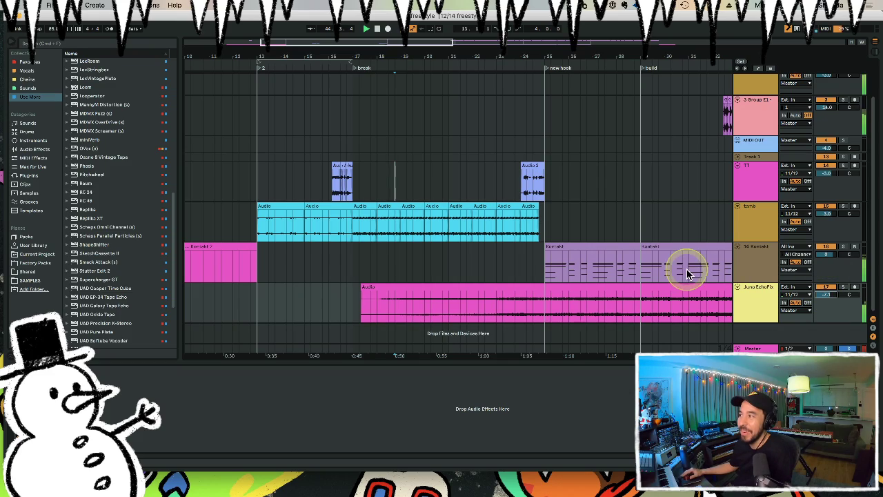
left_click_drag(544, 52, 354, 63)
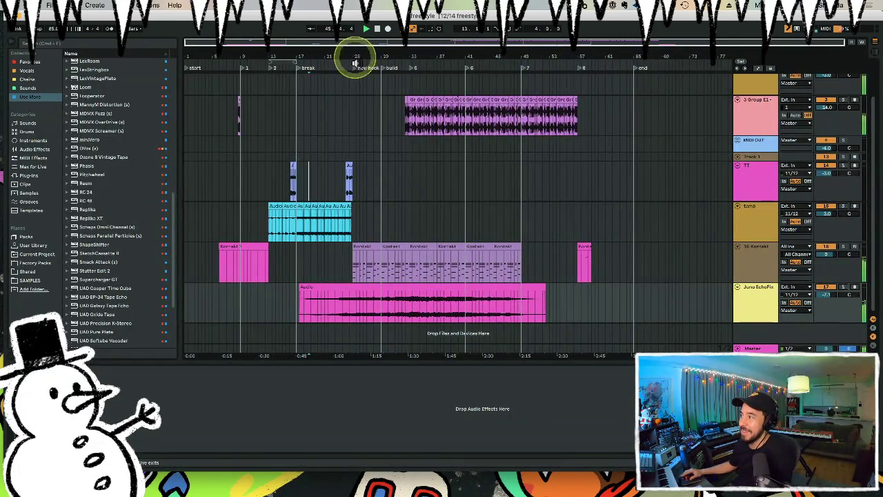
Find VPS Smearshifter in the Use More collection and add it to the Juno EchoFix track.
left_click(414, 219)
scroll(140, 231, "down", 5)
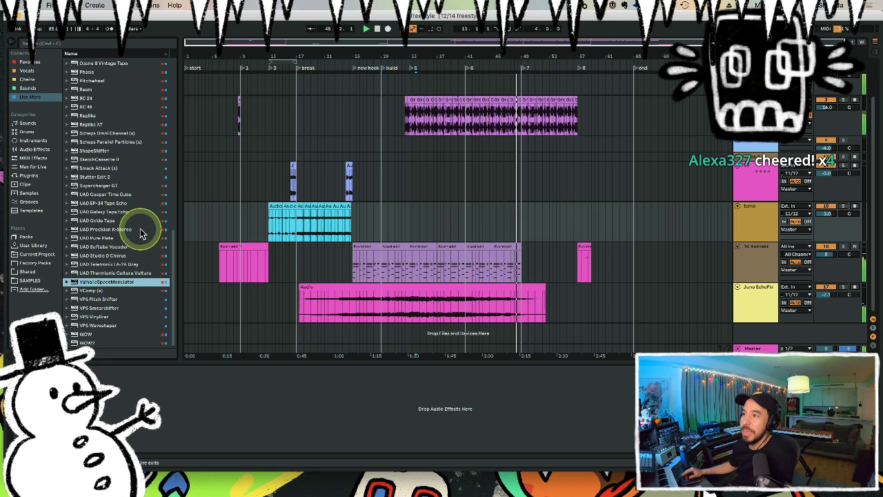
scroll(138, 224, "up", 5)
scroll(128, 211, "down", 5)
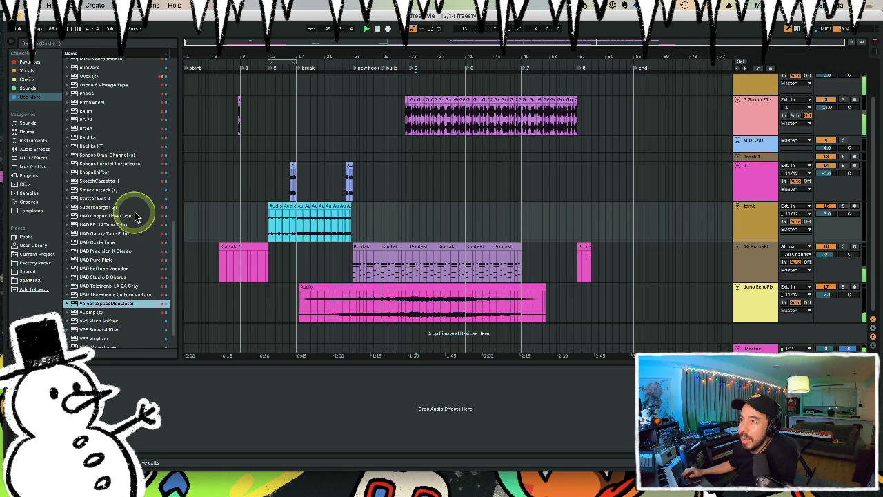
scroll(124, 235, "down", 2)
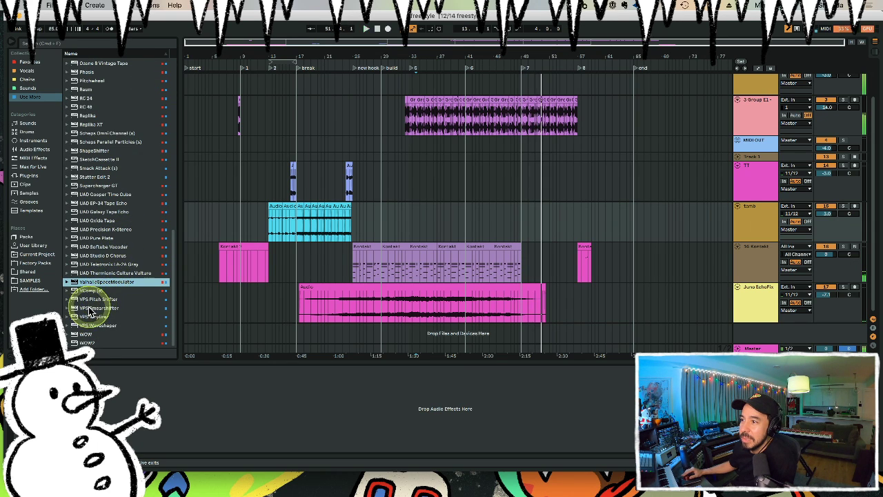
left_click(96, 308)
mouse_move(94, 317)
left_mouse_down()
mouse_move(636, 302)
mouse_move(755, 309)
left_mouse_up()
left_click(483, 369)
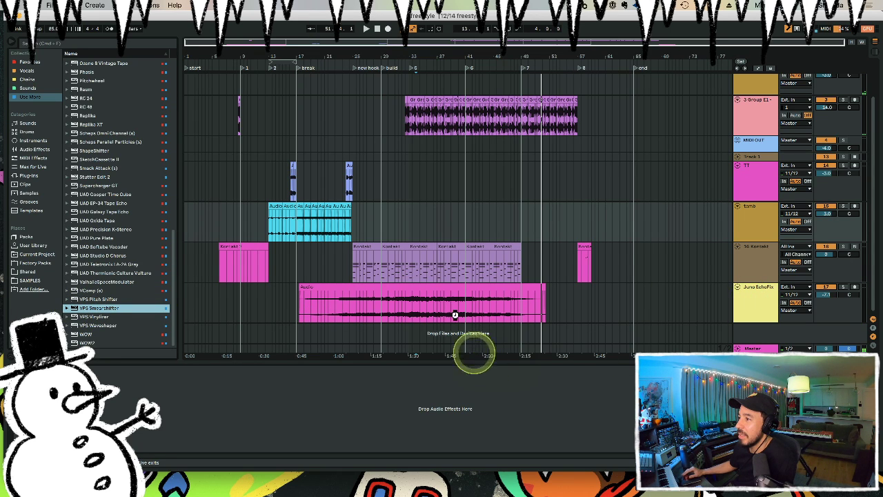
Play from about bar 38, solo the Juno EchoFix track and load Smearshifter's Monster Thrill 1 preset.
left_click(445, 276)
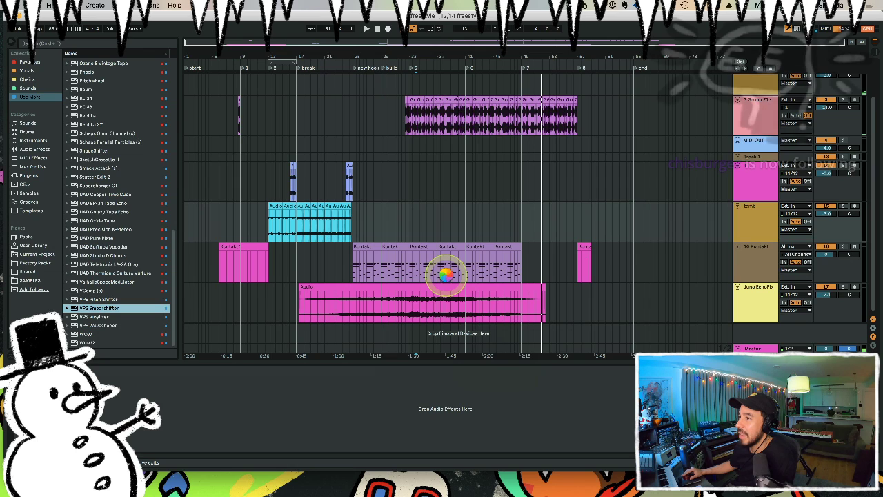
left_click(447, 275)
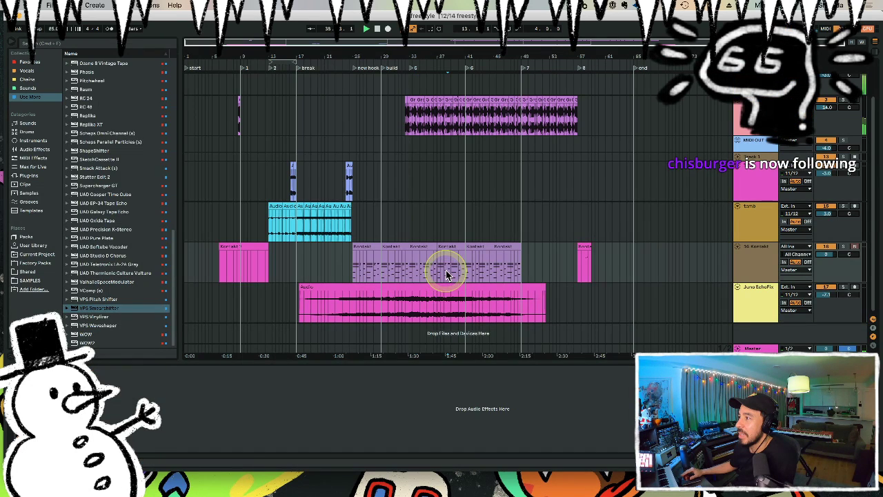
key("space")
left_click(838, 289)
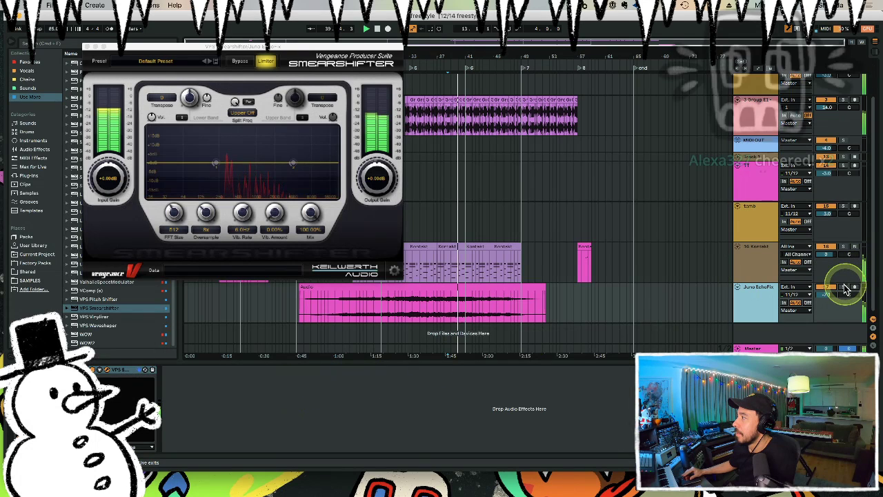
left_click(585, 266)
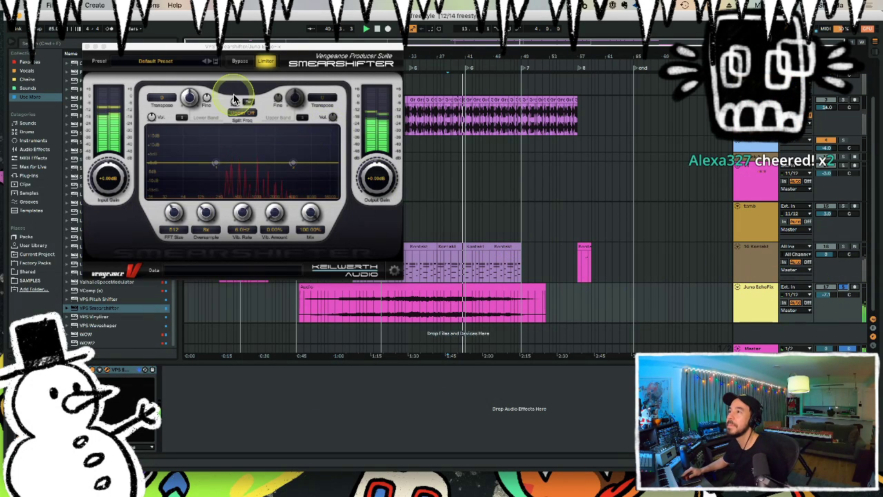
left_click(212, 61)
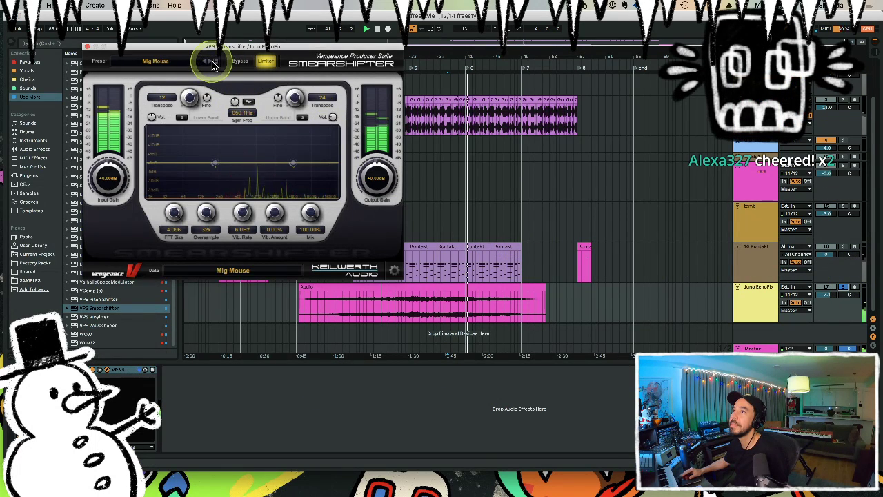
left_click(211, 60)
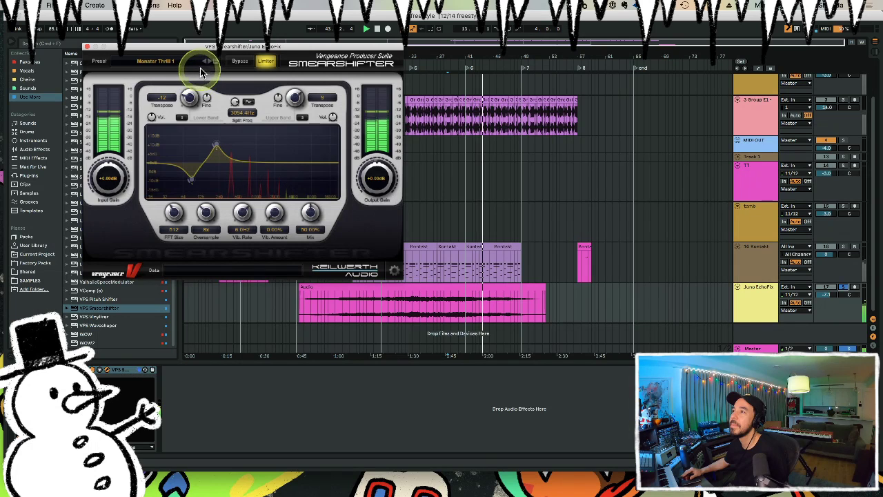
Move Smearshifter's EQ boost to about 1558 Hz at 4.8 dB and its EQ cut to about 336 Hz at -8.6 dB.
left_click(216, 146)
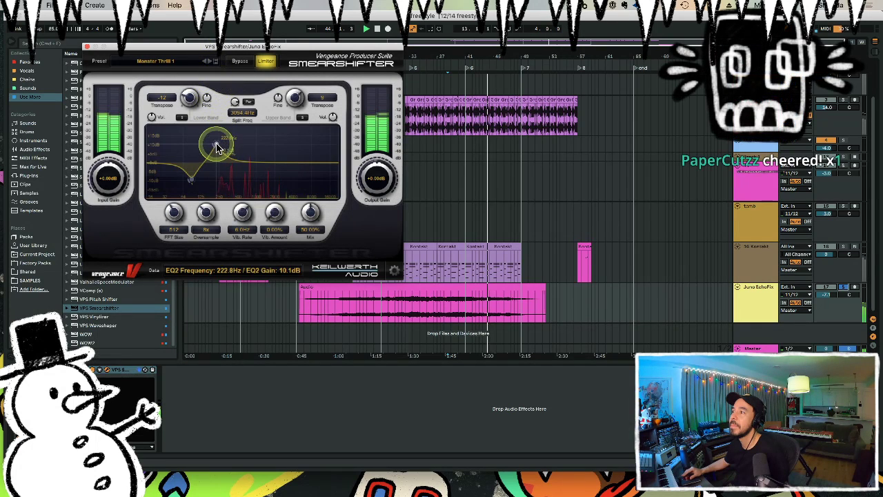
mouse_move(233, 147)
left_mouse_down()
mouse_move(266, 144)
mouse_move(264, 158)
left_mouse_up()
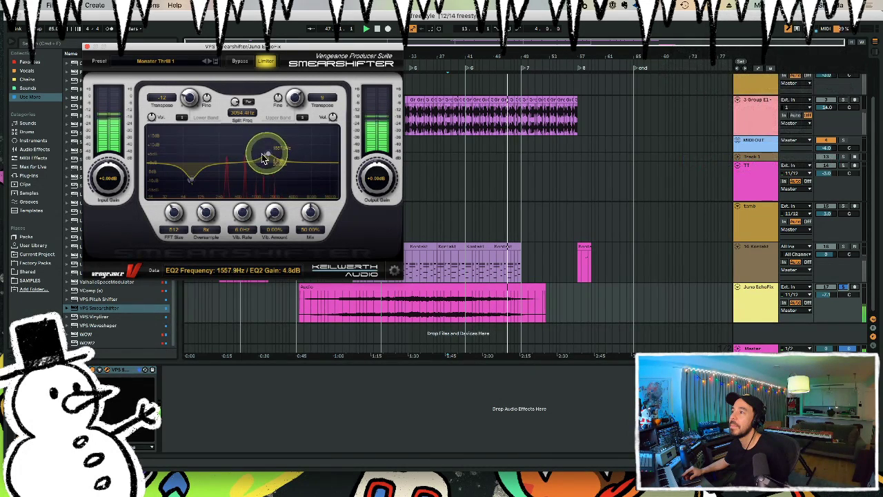
left_click_drag(191, 179, 230, 183)
key("space")
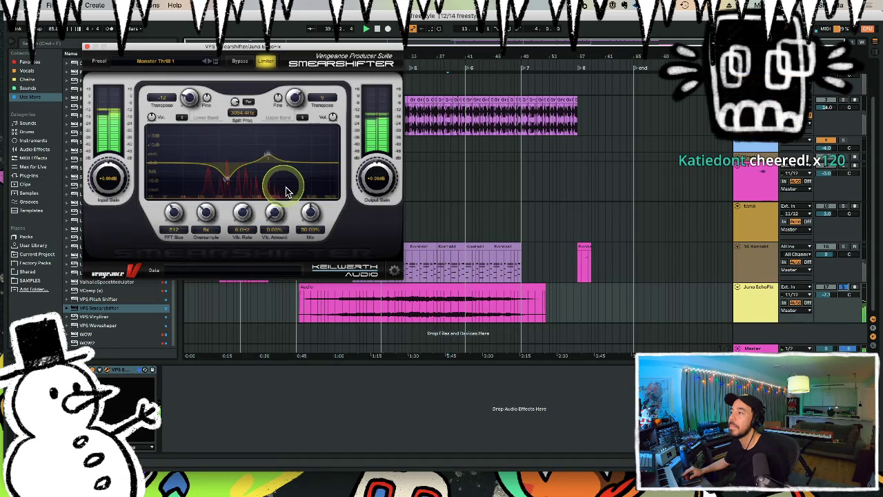
Raise Smearshifter's lower-band transpose and set its mix to 0%.
left_click_drag(308, 217, 307, 180)
left_click_drag(190, 97, 198, 60)
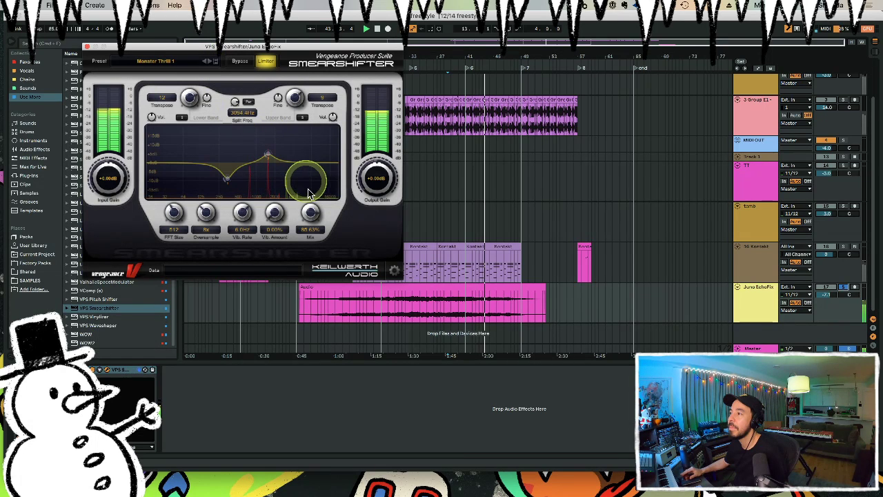
left_click(312, 212)
left_click_drag(312, 212, 304, 311)
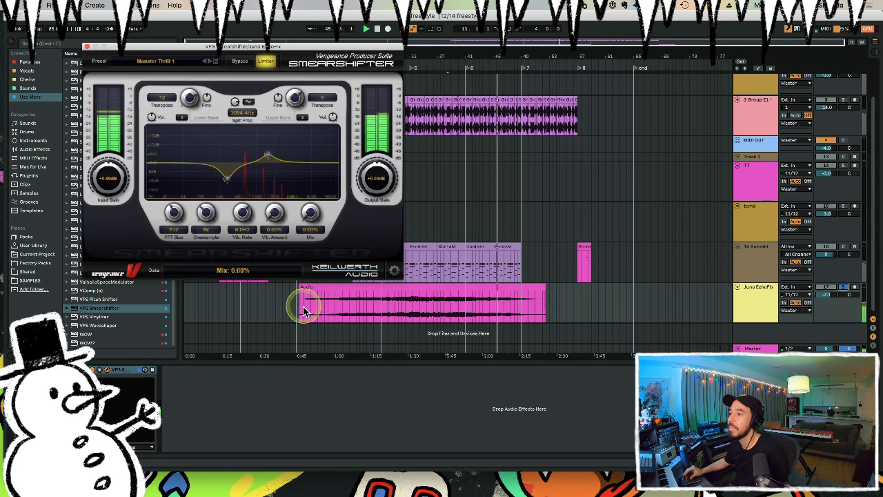
Unfold the VPS Smearshifter device's parameters and replay the Juno passage.
left_click(106, 371)
left_click(107, 375)
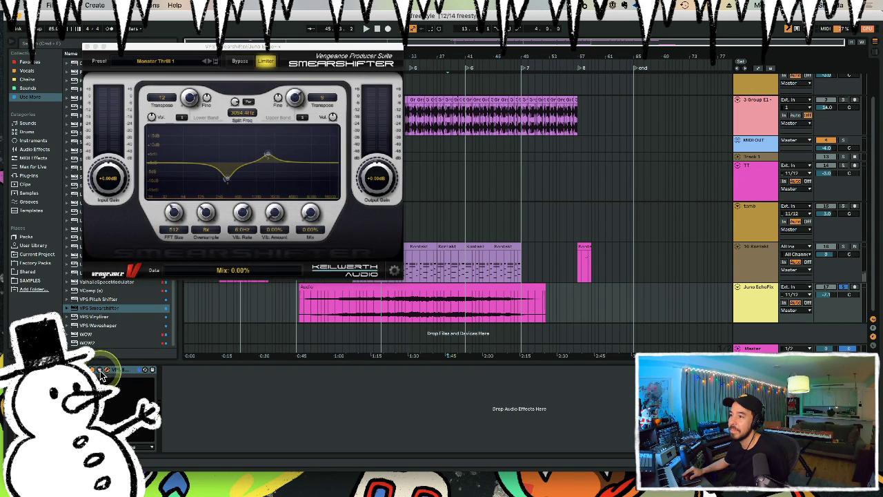
left_click(100, 372)
key("space")
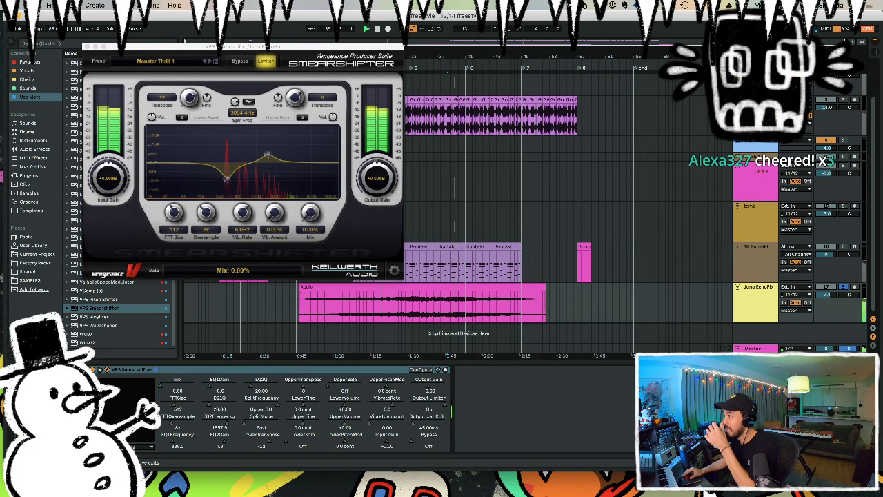
Unsolo the Juno EchoFix track and automate Smearshifter's Mix to ramp up from 0% around bar 37 to the clip's end.
key("a")
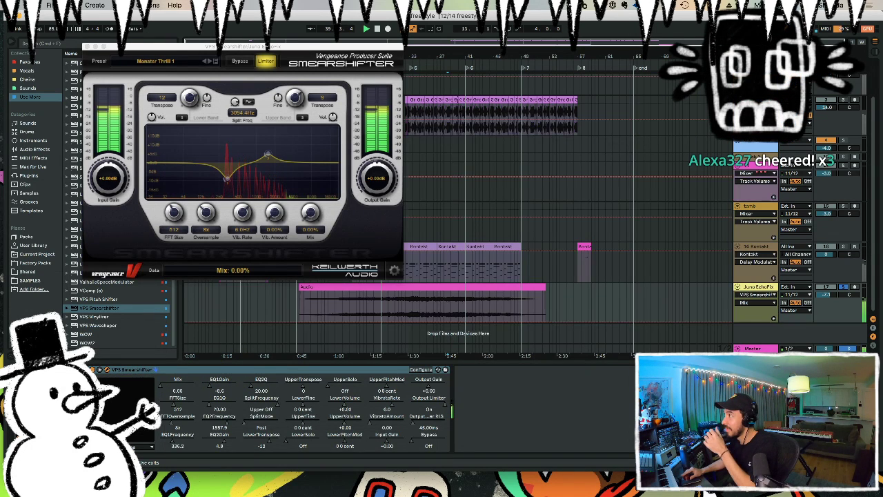
left_click(843, 288)
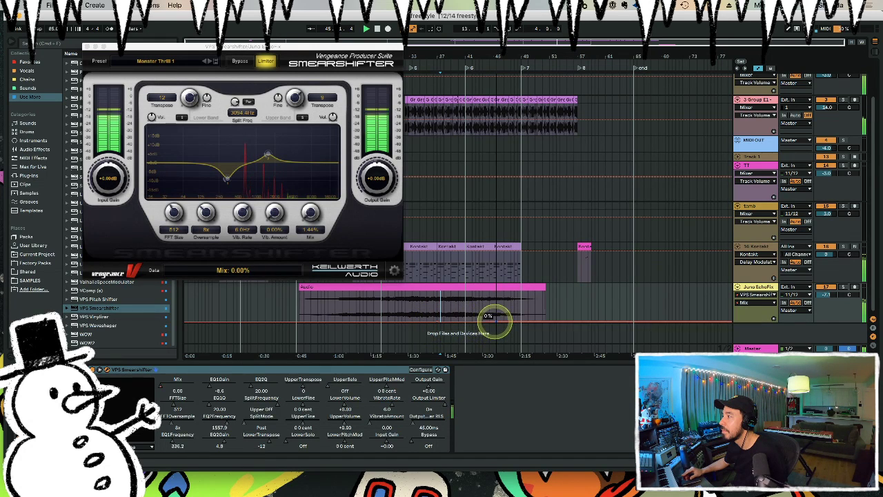
left_click_drag(495, 322, 520, 300)
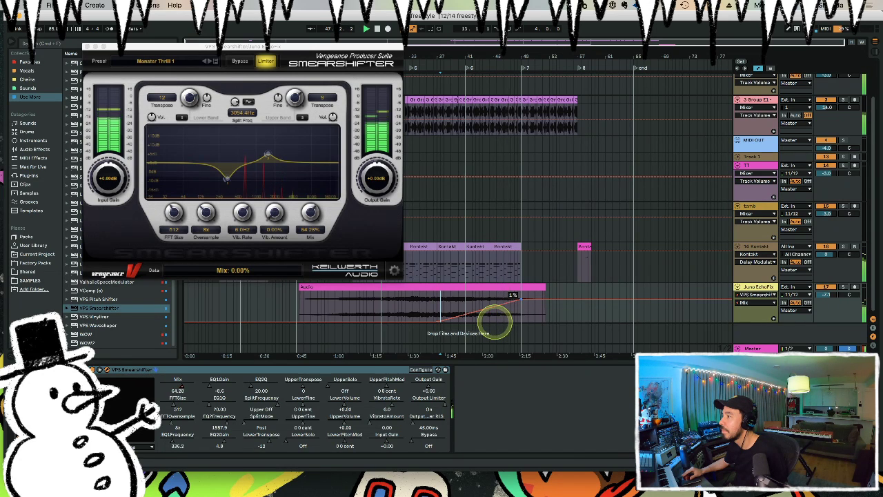
left_click_drag(521, 300, 557, 291)
left_click_drag(494, 320, 493, 321)
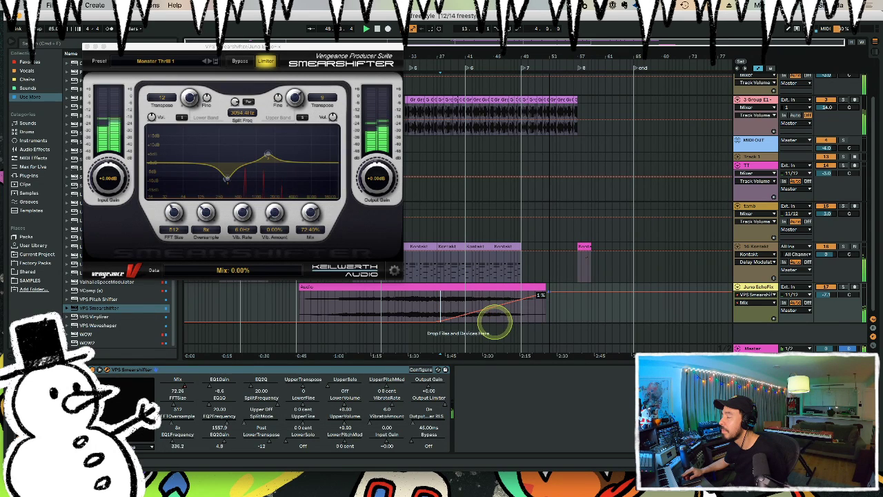
left_click_drag(549, 291, 549, 292)
left_click(427, 304)
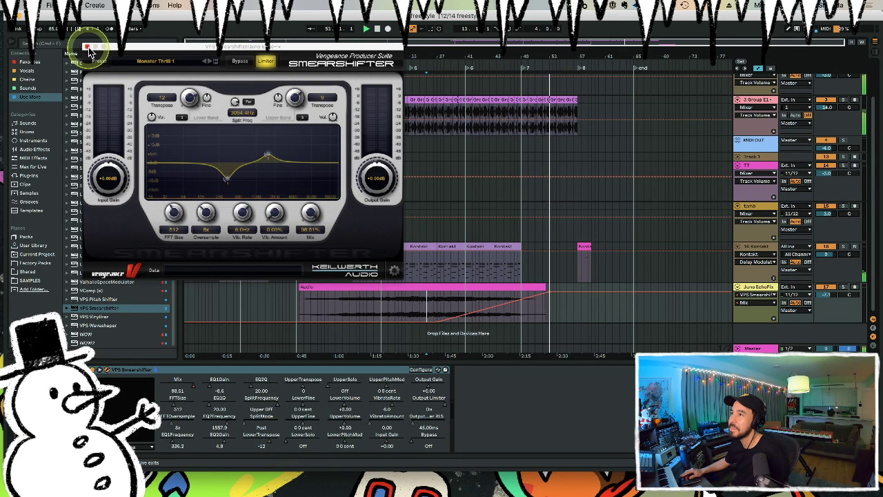
Close the Smearshifter window and hide the automation lanes in the arrangement.
left_click(86, 47)
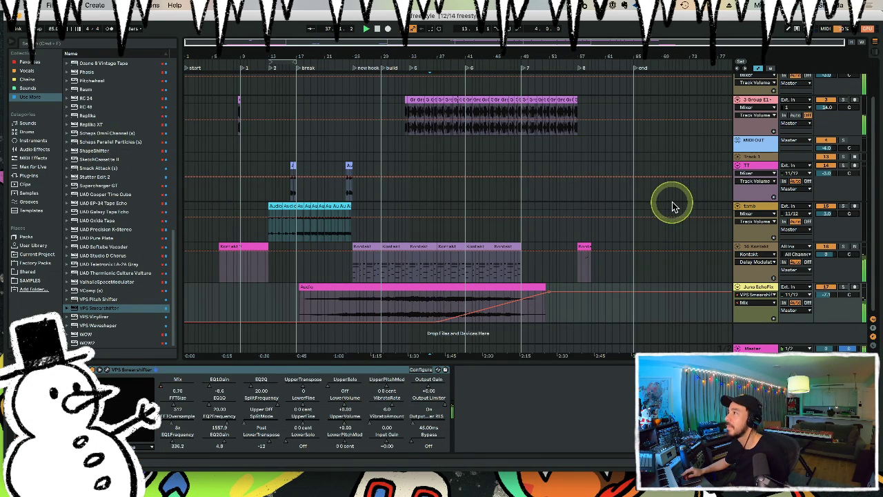
scroll(672, 200, "up", 2)
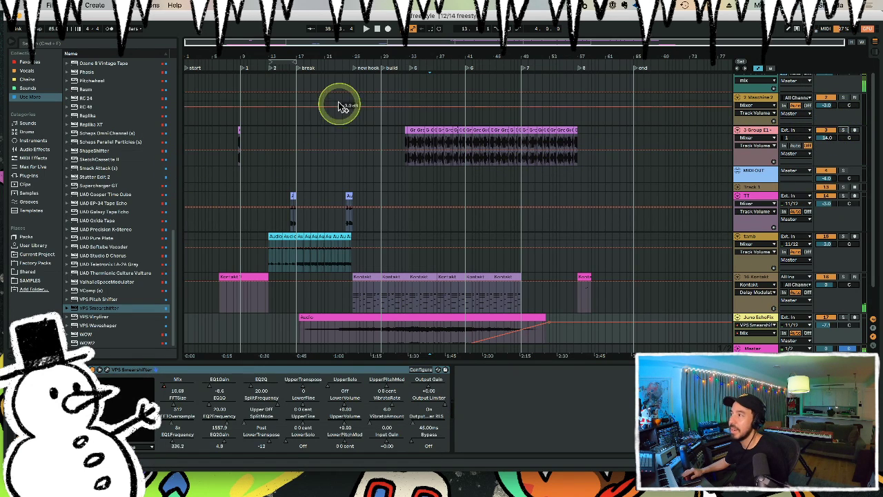
left_click(758, 67)
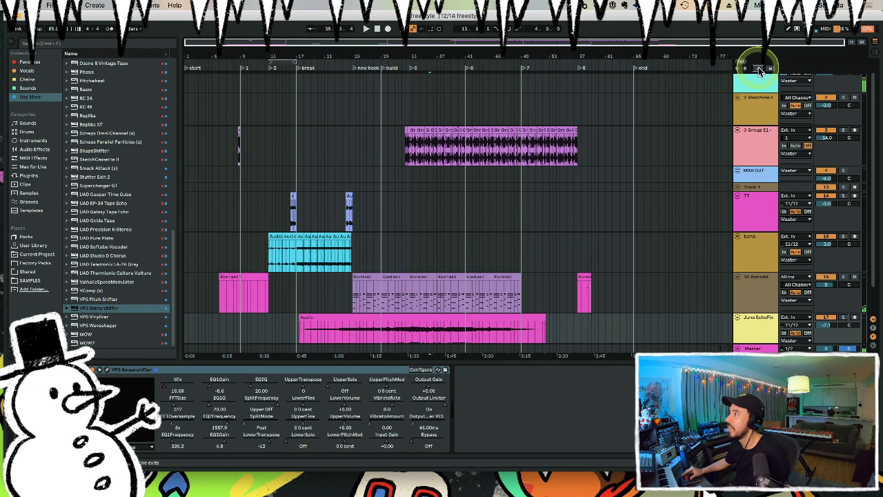
Add UAD Galaxy Tape Echo to the 3 Group E1 track and loop the soloed track for eight bars from bar 41.
left_click(76, 213)
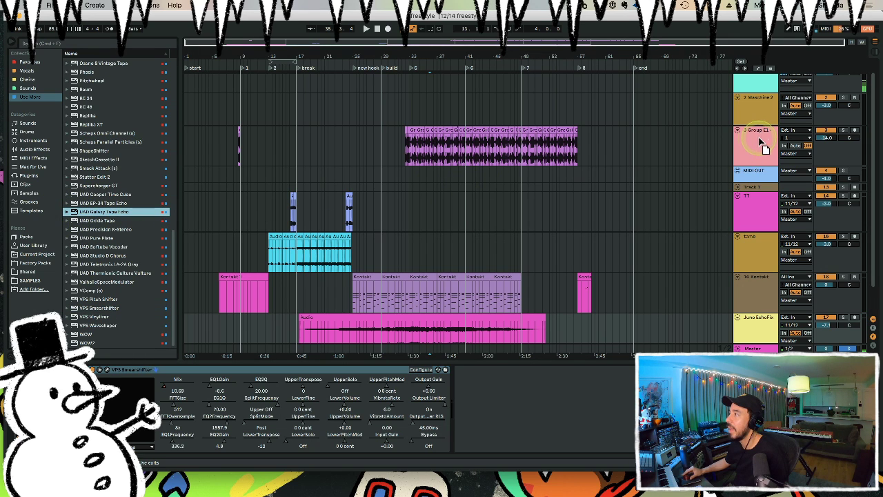
left_click_drag(758, 137, 758, 139)
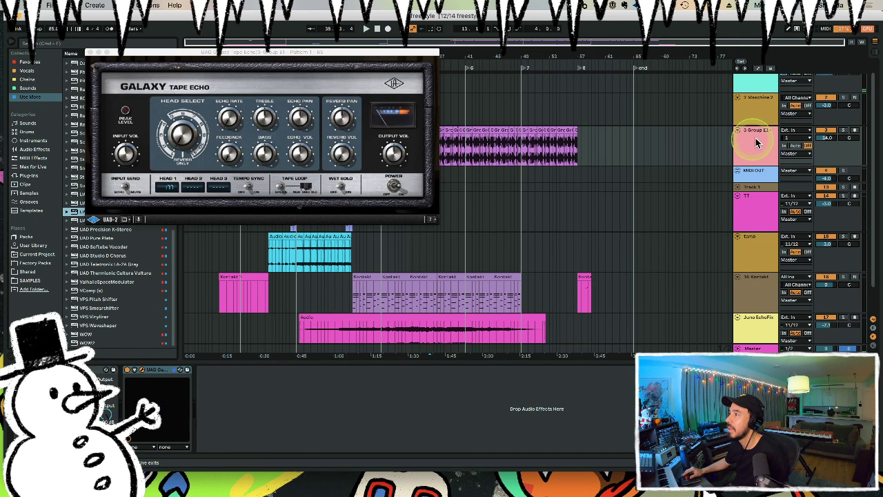
left_click(843, 130)
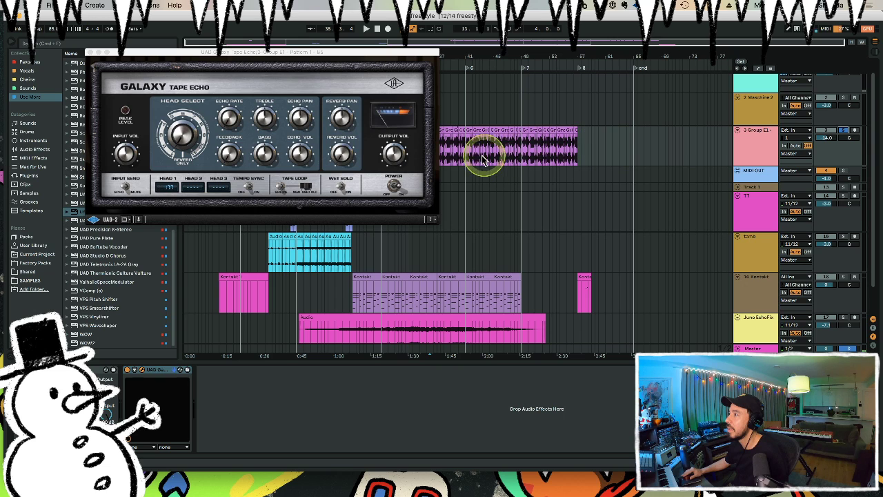
left_click_drag(466, 161, 500, 156)
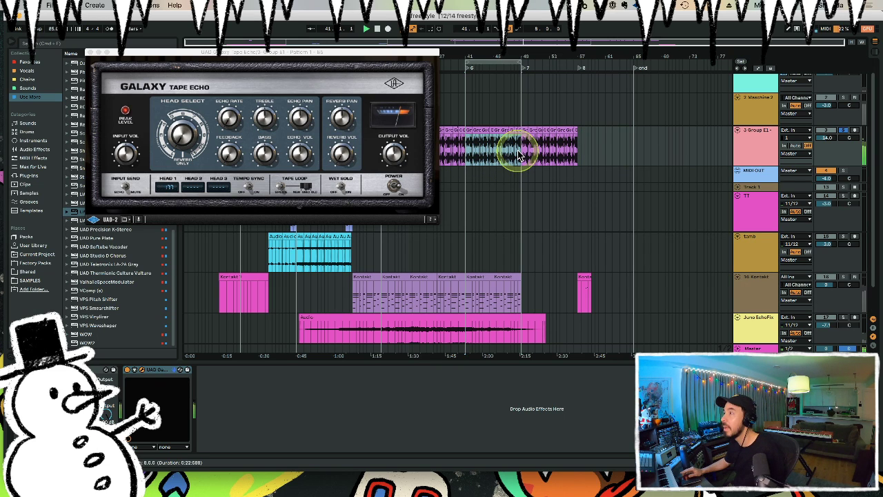
Adjust Galaxy Tape Echo's echo rate with tempo sync on and audition head selections, returning to Head 1 at 1/16.
left_click(177, 134)
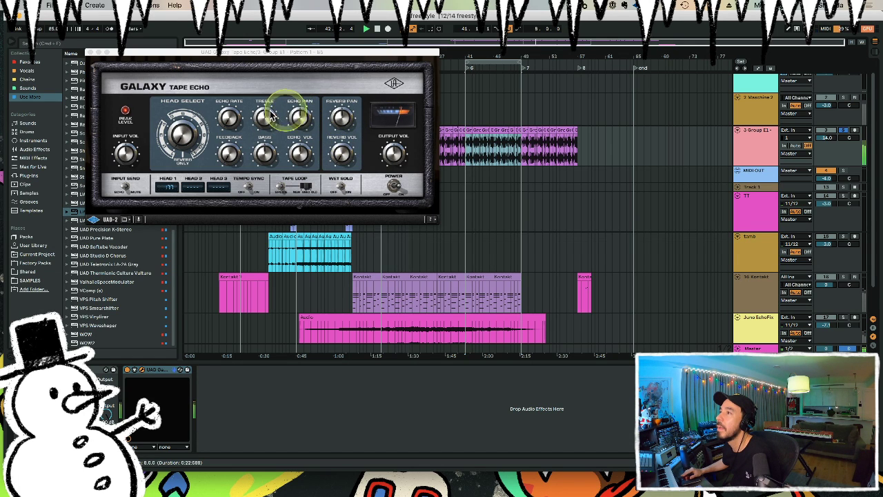
mouse_move(227, 122)
left_mouse_down()
mouse_move(229, 78)
mouse_move(232, 160)
mouse_move(225, 143)
mouse_move(236, 135)
left_mouse_up()
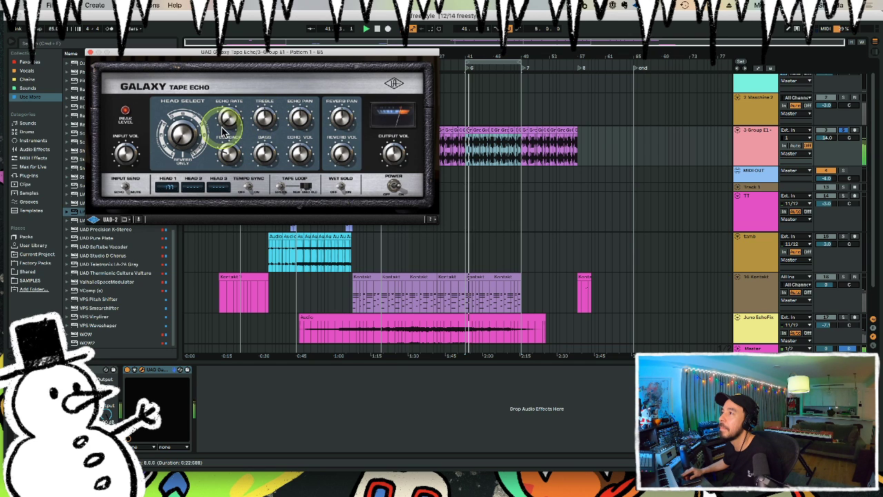
left_click_drag(223, 118, 245, 134)
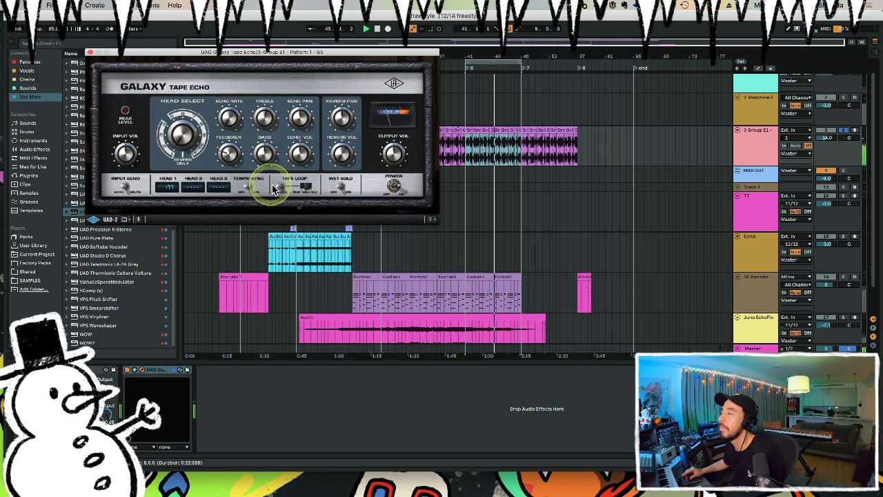
left_click(250, 190)
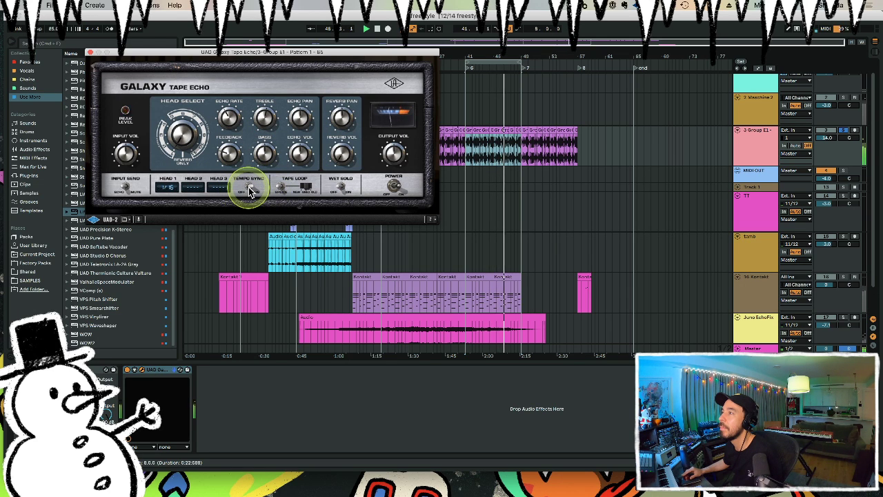
left_click_drag(187, 148, 176, 138)
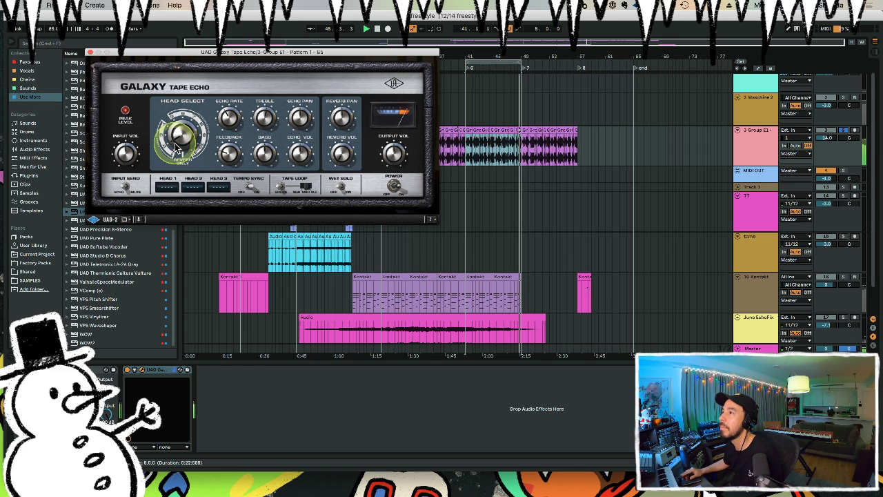
left_click_drag(176, 148, 180, 141)
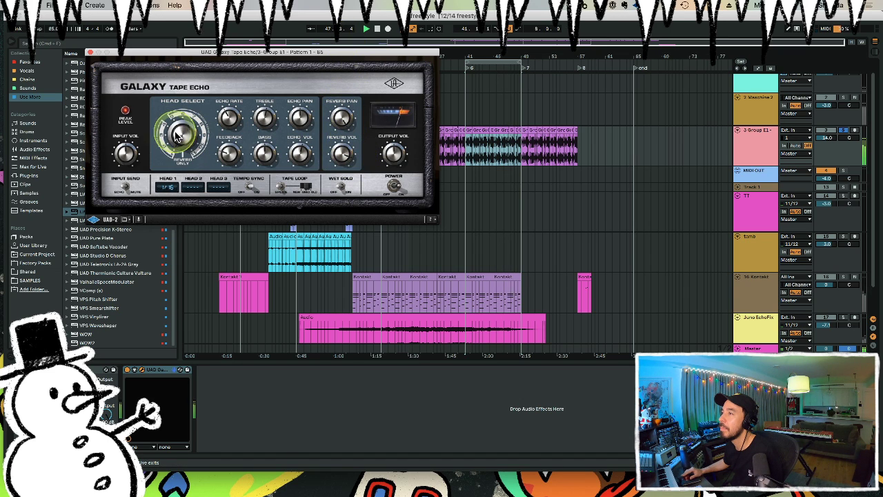
Balance Galaxy Tape Echo's reverb volume against its echo volume while the soloed 3 Group E1 section loops.
mouse_move(177, 135)
left_mouse_down()
mouse_move(177, 104)
mouse_move(182, 140)
mouse_move(188, 133)
left_mouse_up()
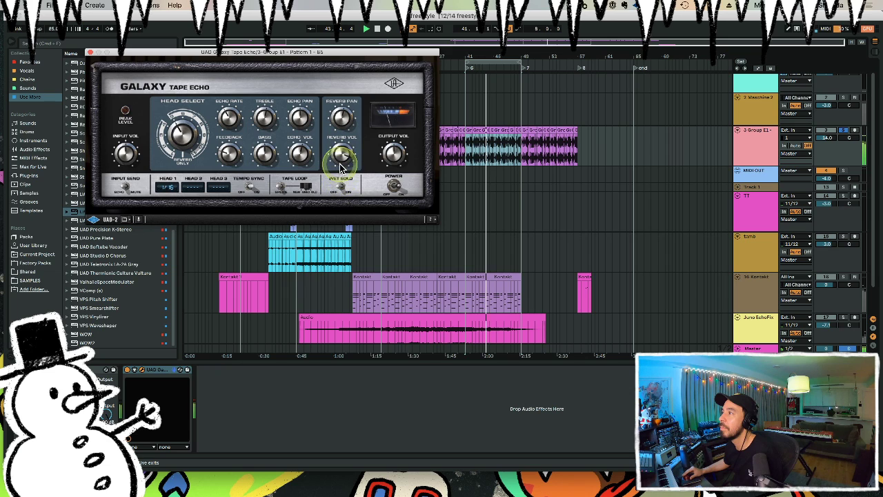
left_click_drag(340, 164, 338, 147)
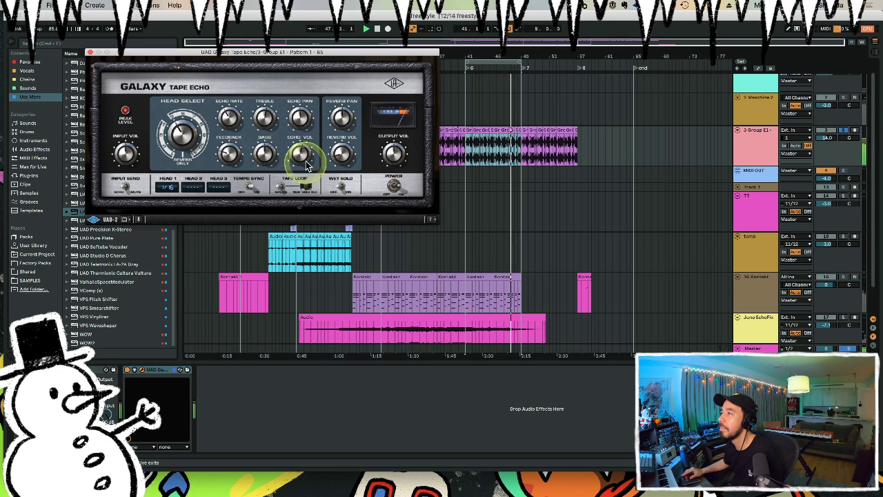
left_click_drag(308, 165, 308, 179)
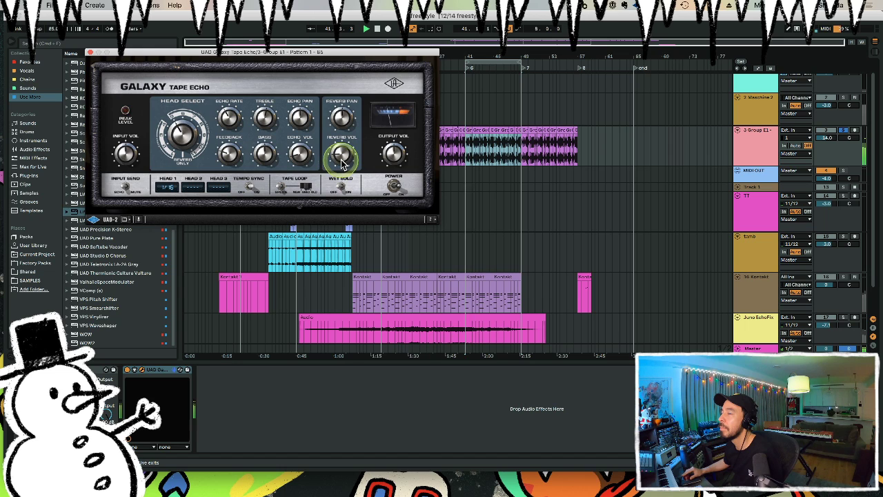
left_click_drag(341, 160, 340, 169)
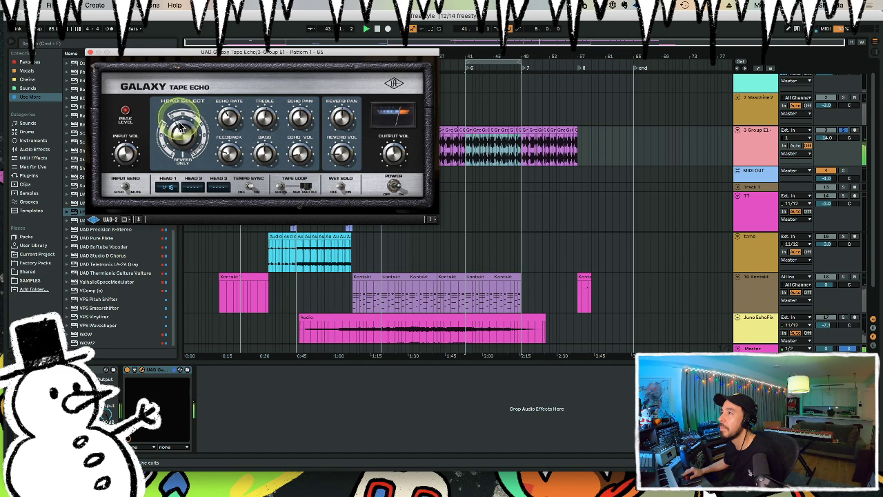
Readjust Galaxy Tape Echo's head selection and echo rate, and close the plugin window.
mouse_move(178, 125)
left_mouse_down()
mouse_move(197, 186)
mouse_move(178, 135)
left_mouse_up()
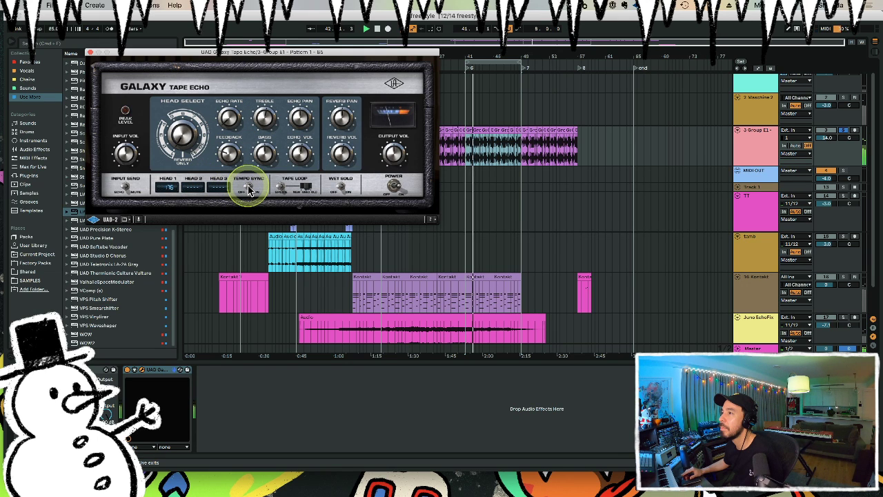
left_click_drag(226, 123, 226, 124)
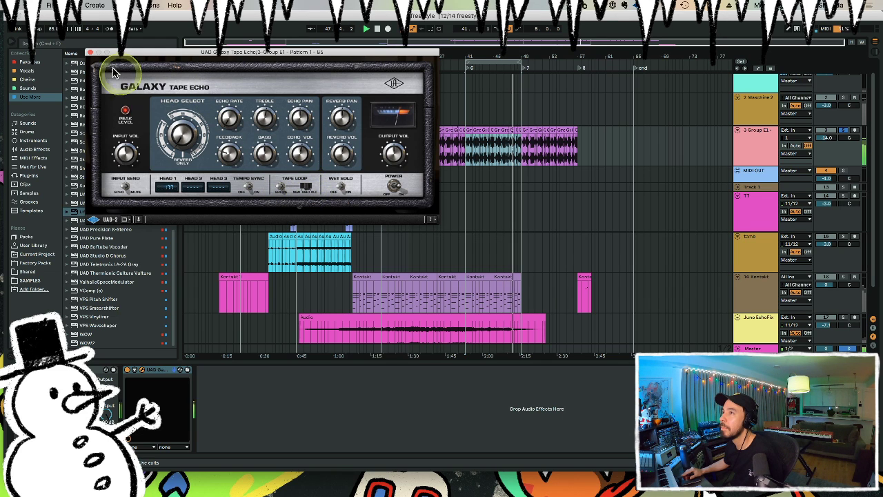
left_click(90, 53)
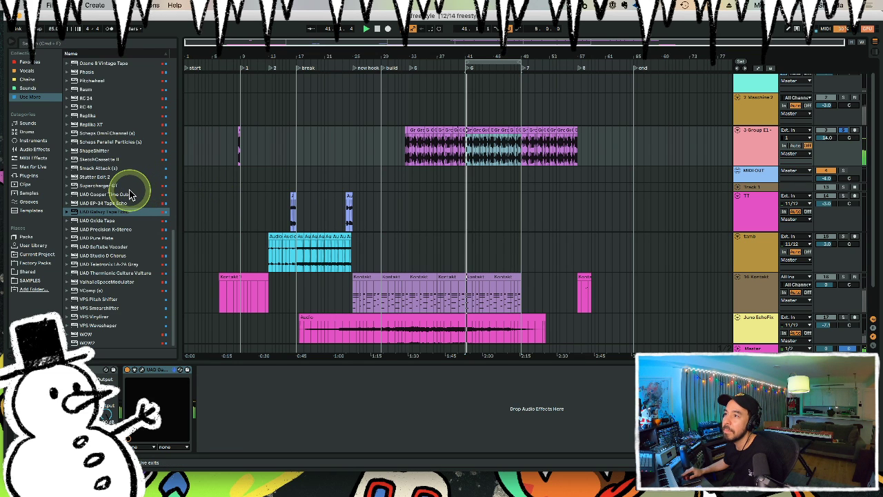
Add Kramer Tape (s) after Galaxy Tape Echo on the 3 Group E1 track and load its Full Reset preset.
scroll(126, 187, "up", 3)
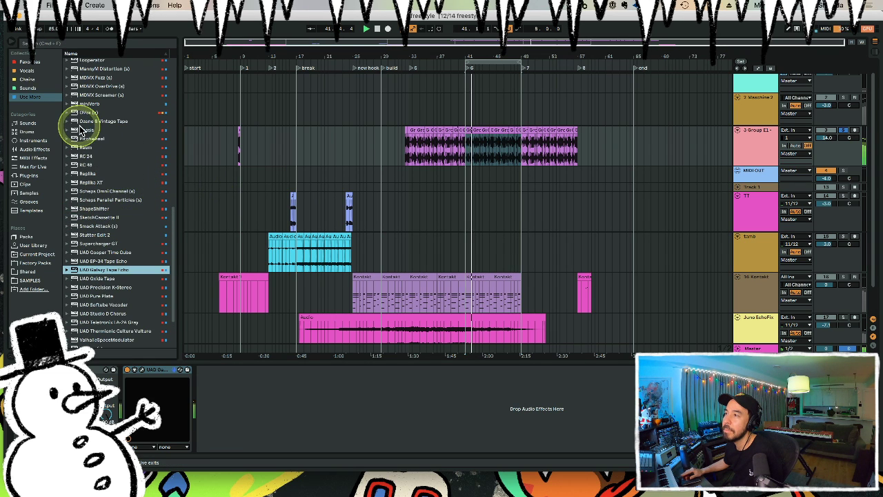
scroll(83, 127, "up", 2)
scroll(83, 127, "up", 6)
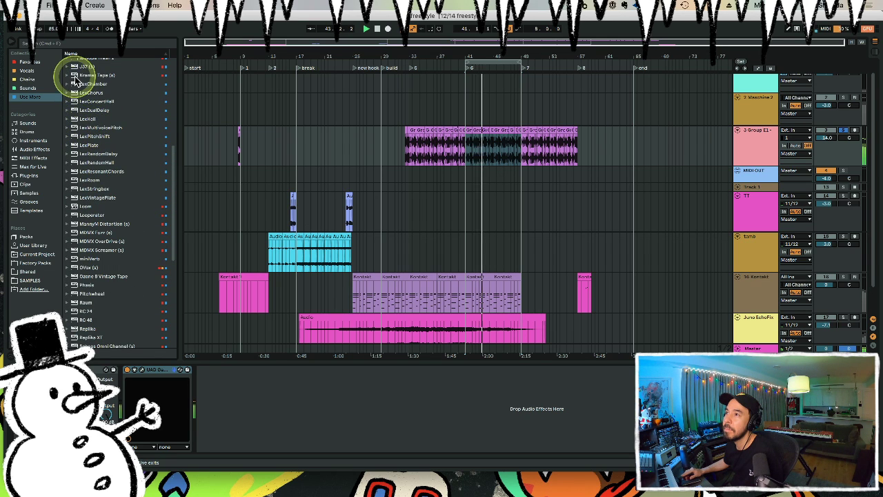
left_click(79, 74)
left_click_drag(221, 376, 219, 384)
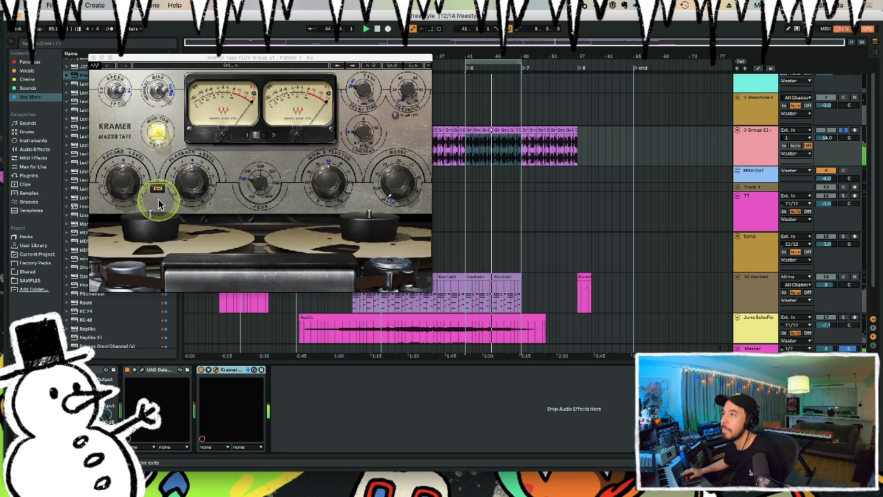
left_click(352, 67)
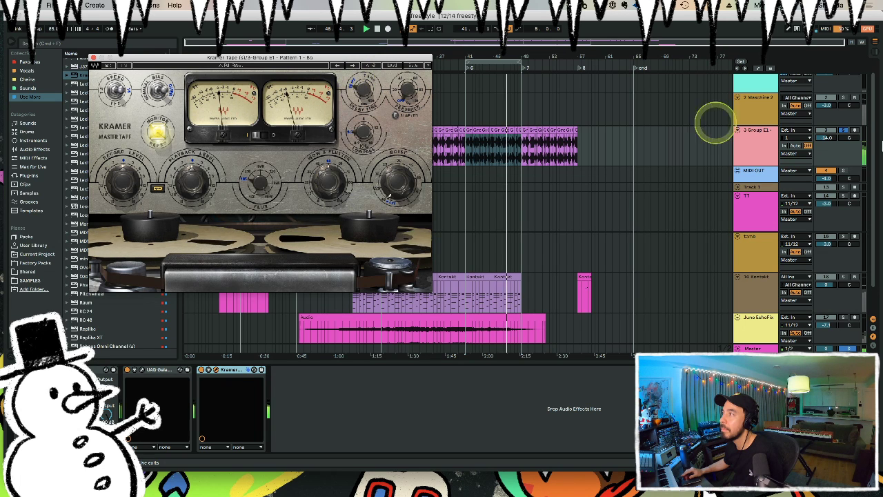
Unsolo 3 Group E1 at -10.0 dB and adjust Kramer Tape's record level after comparing it bypassed and active, closing its window.
left_click(844, 131)
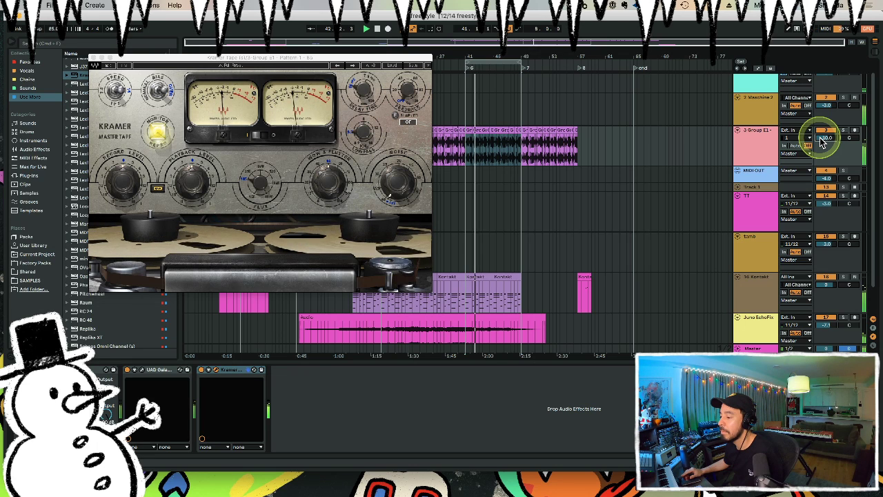
left_click(201, 373)
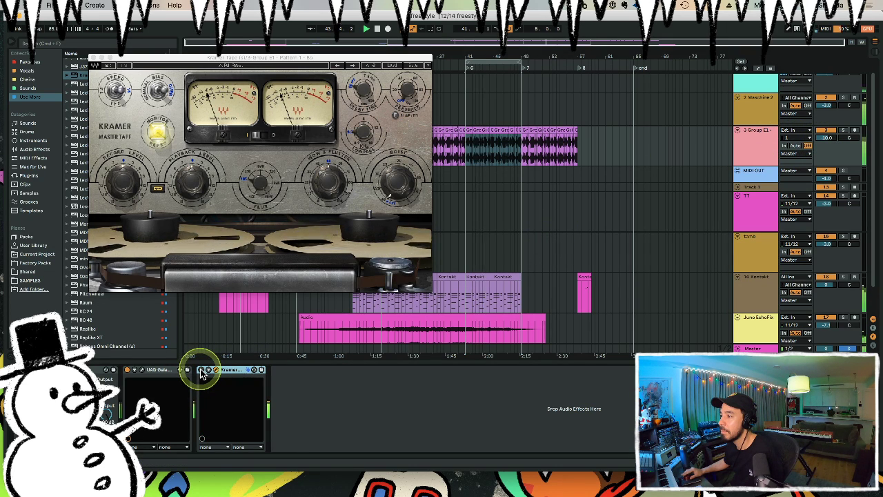
left_click(201, 370)
left_click_drag(141, 174, 129, 227)
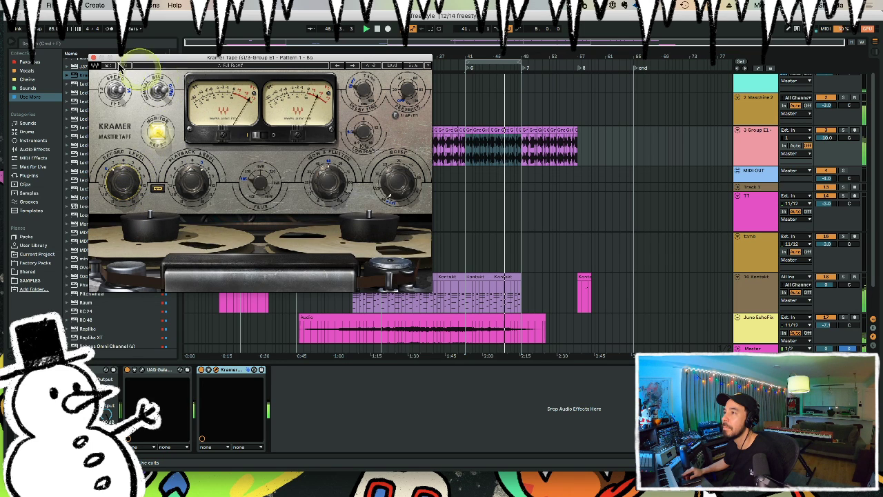
left_click(94, 57)
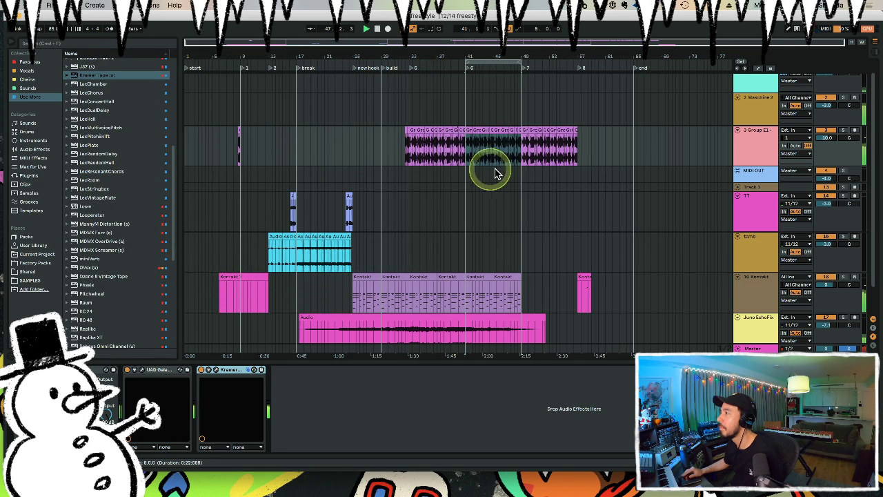
Play the arrangement from marker 2, pan the tama track to 8R and set its volume to -5.1 dB.
scroll(494, 170, "down", 2)
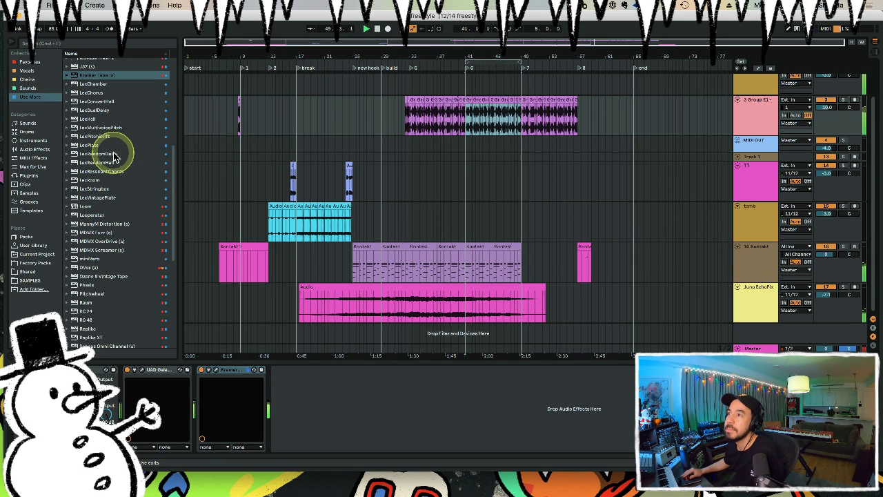
scroll(113, 149, "up", 3)
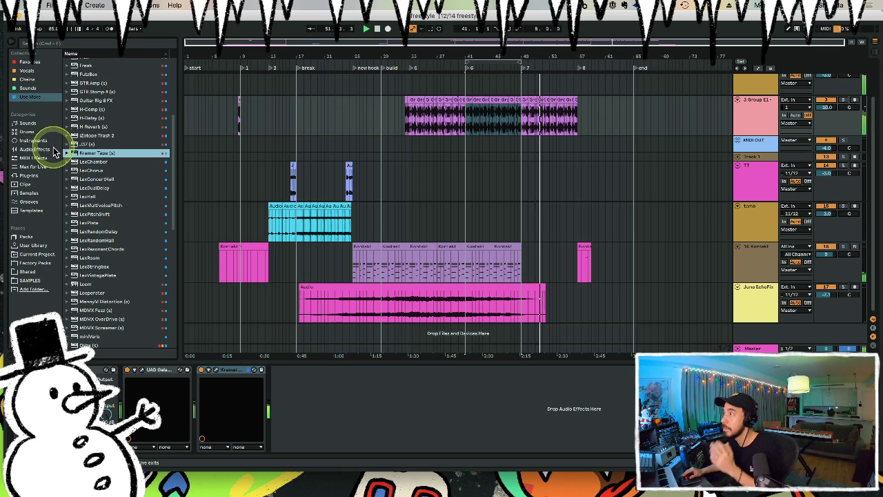
left_click(271, 67)
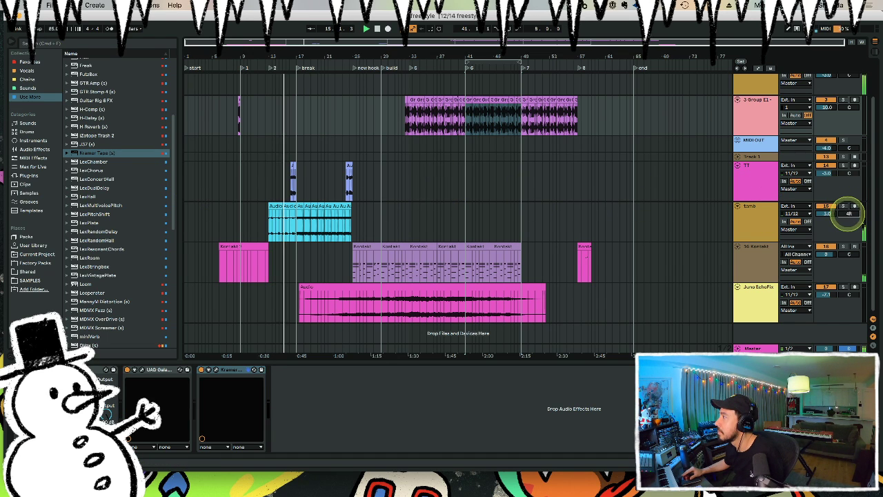
left_click_drag(827, 213, 827, 215)
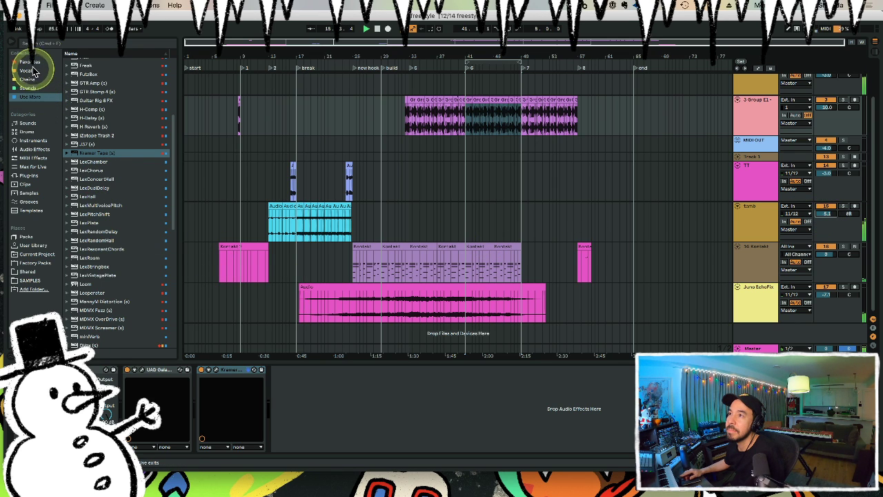
Browse the Universal Audio and Waves plug-in folders for a suitable effect.
left_click(29, 175)
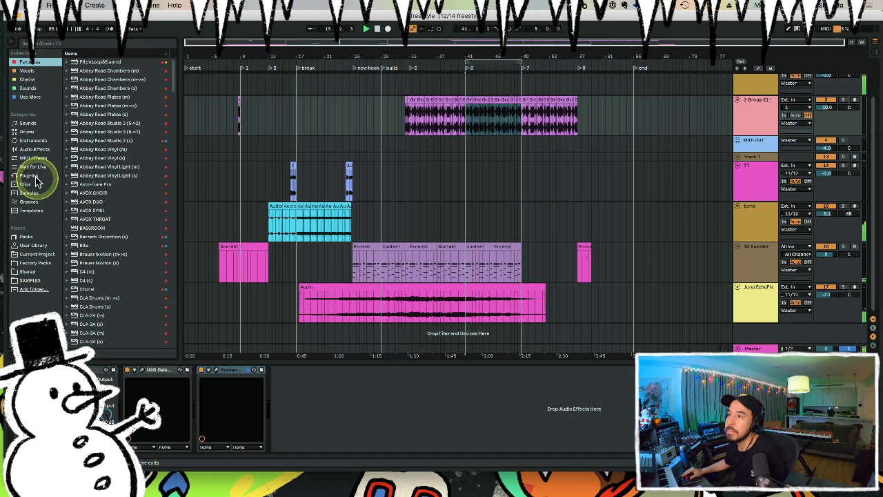
scroll(135, 245, "down", 1)
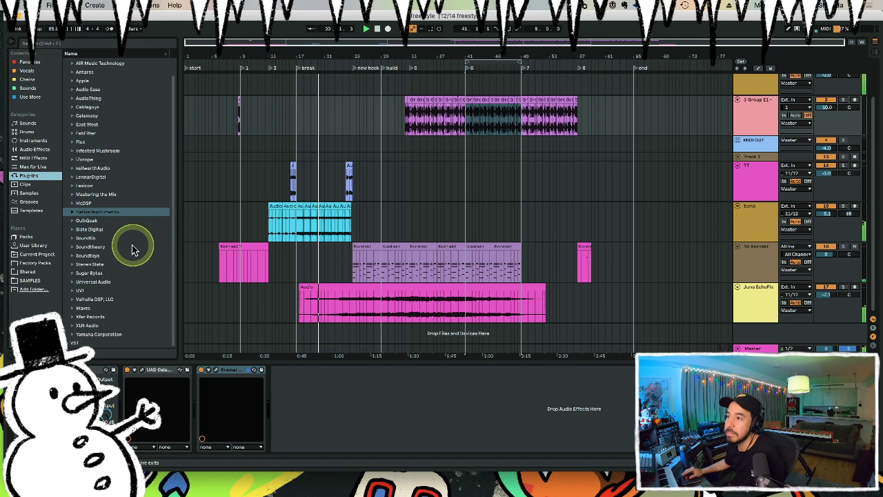
left_click(116, 282)
scroll(116, 282, "down", 5)
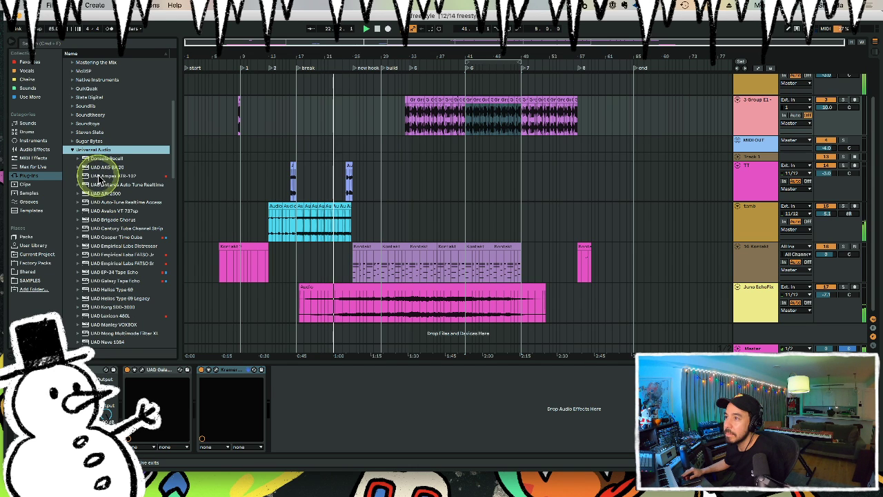
left_click(97, 150)
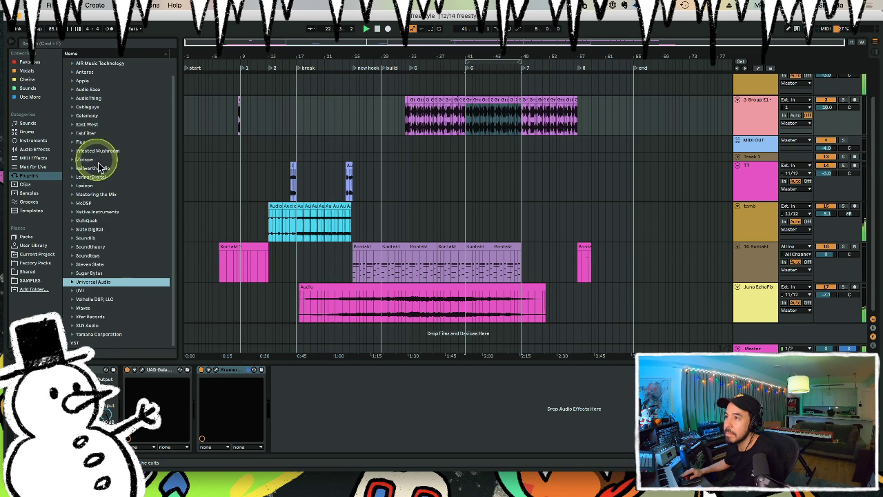
left_click(111, 307)
scroll(111, 303, "down", 6)
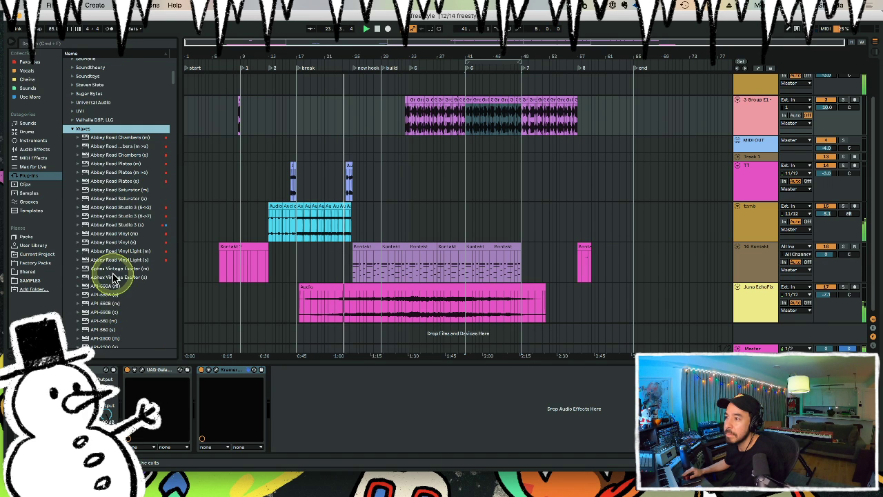
scroll(124, 278, "down", 3)
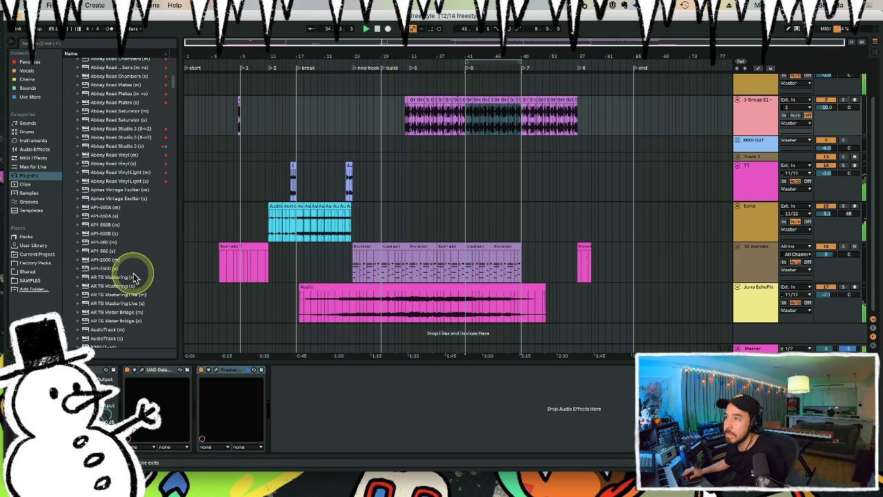
scroll(135, 276, "down", 12)
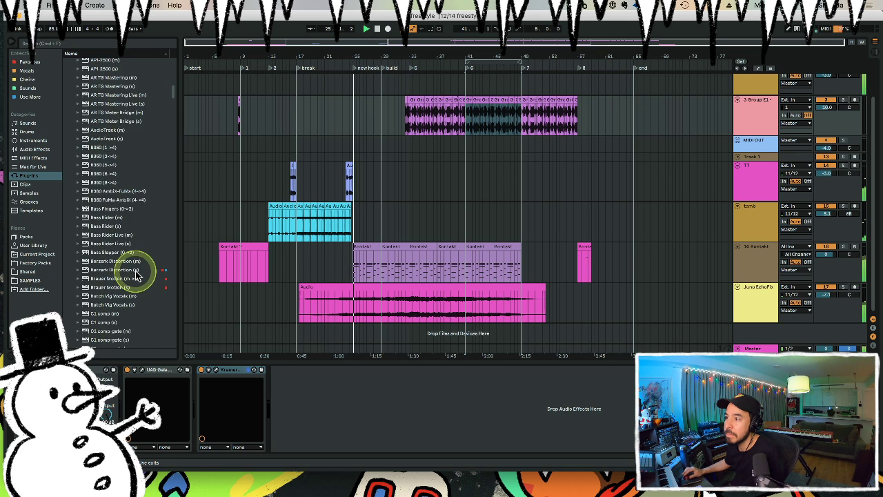
scroll(135, 275, "down", 7)
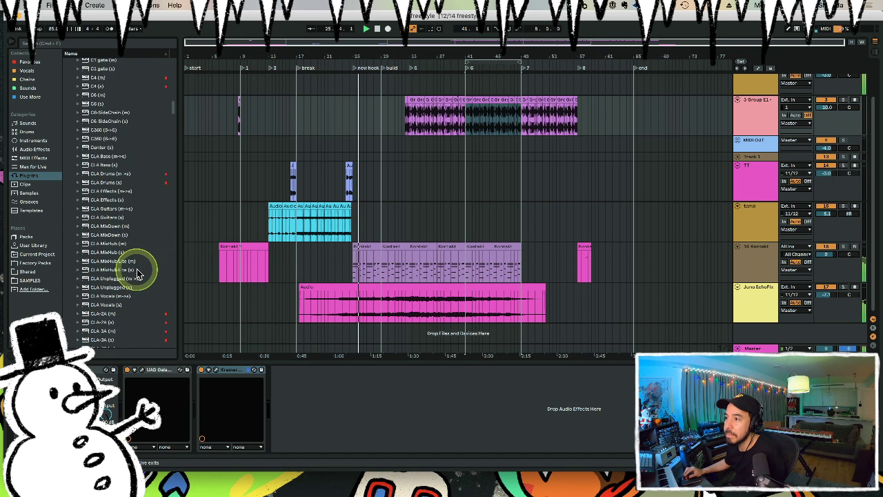
scroll(138, 270, "up", 10)
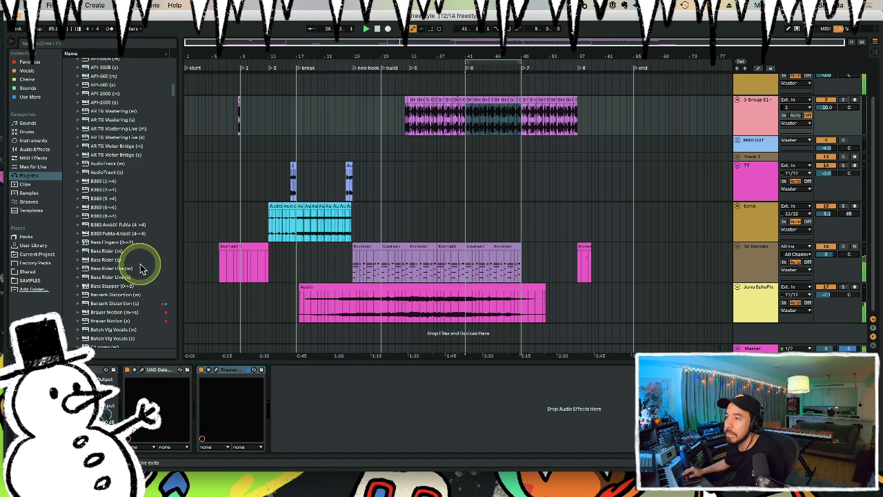
scroll(140, 269, "up", 8)
scroll(140, 267, "up", 1)
key("Left")
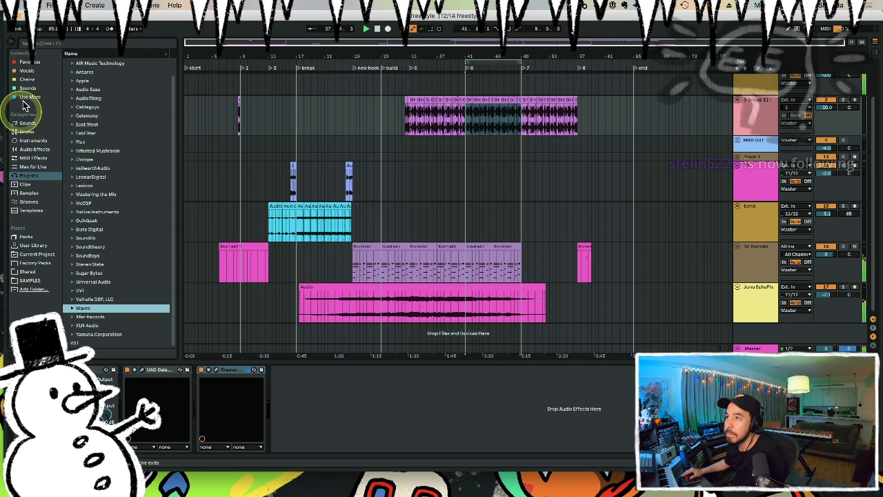
Add the CLA-2A (s) compressor from the Favorites collection to the 16 Kontakt track.
left_click(29, 62)
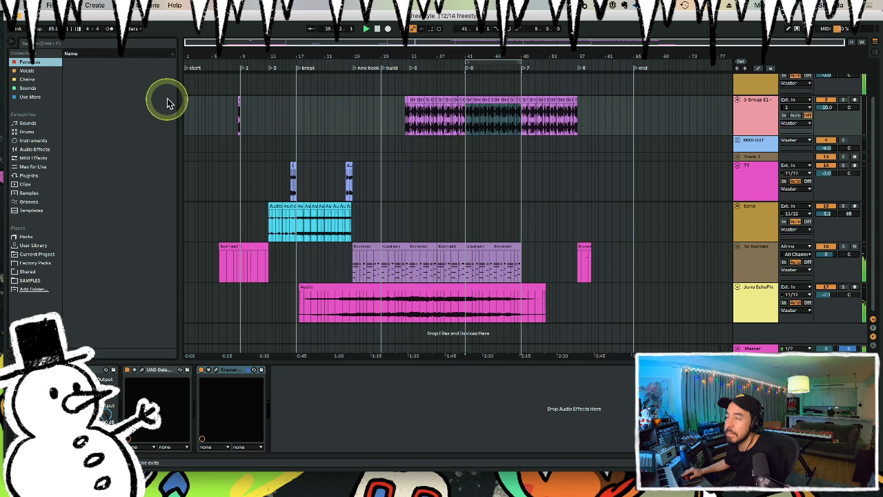
scroll(173, 84, "down", 3)
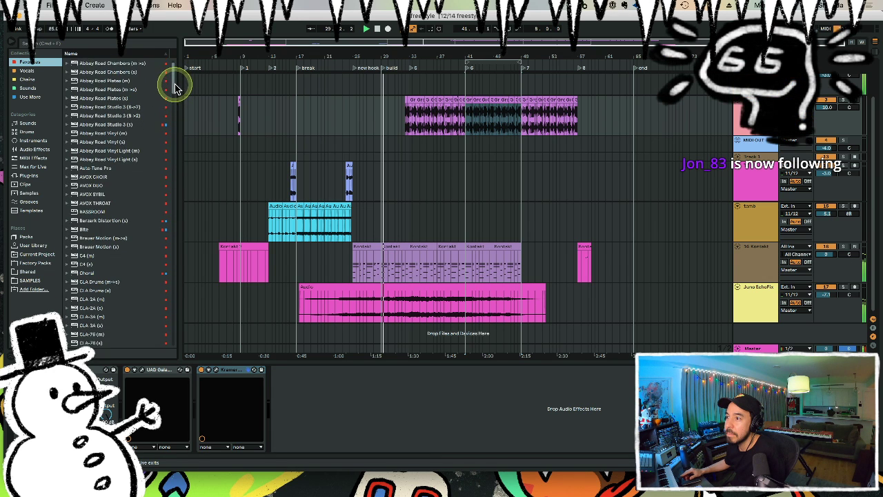
left_click(90, 295)
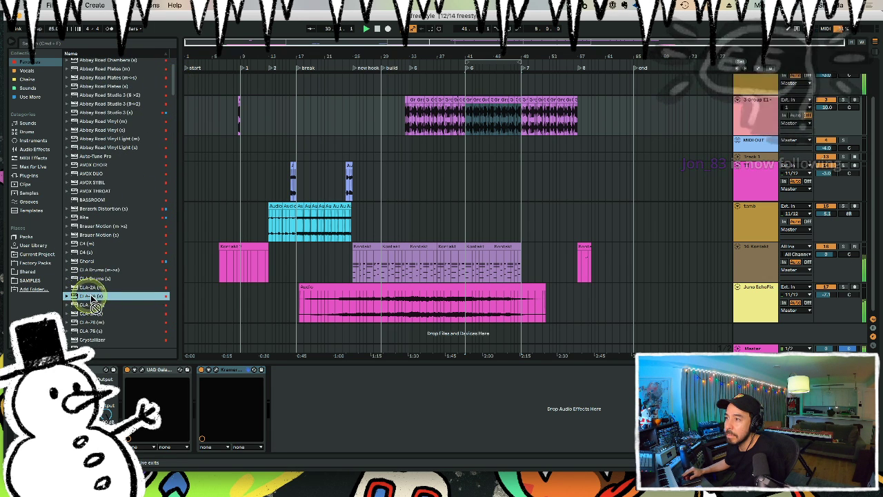
left_click(744, 254)
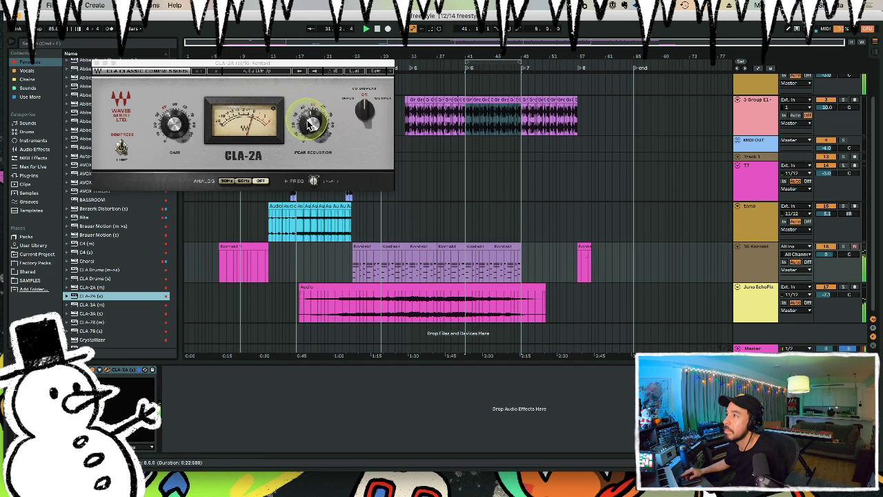
Adjust the CLA-2A's peak reduction and gain for the Kontakt part and close its window.
left_click_drag(309, 124, 307, 114)
left_click_drag(178, 126, 178, 122)
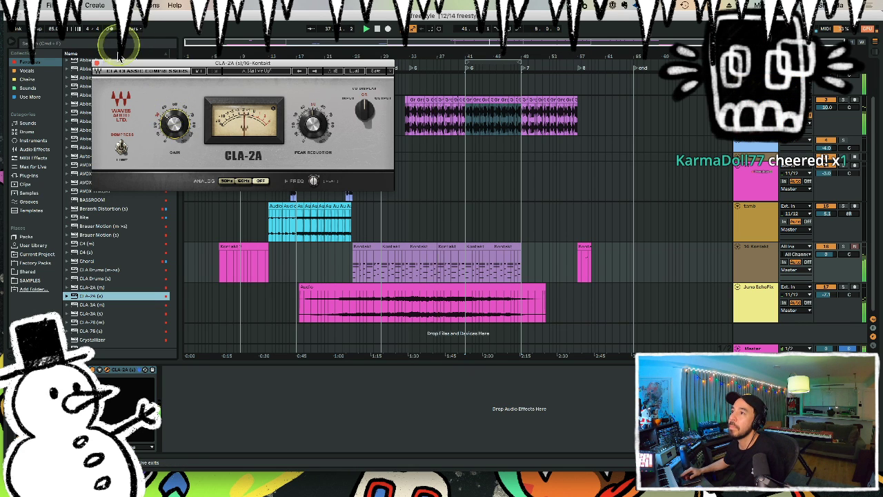
left_click(98, 63)
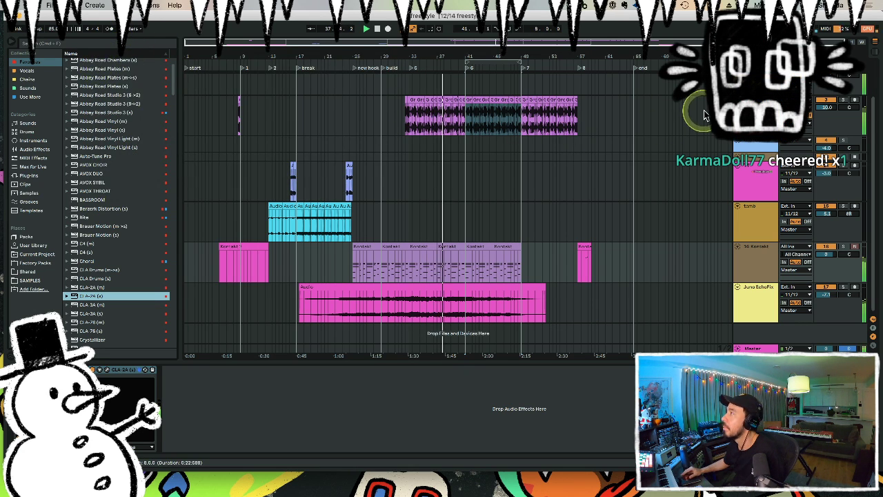
Set the 3 Group E1 track's volume to -12.0 dB, then open its UAD Galaxy Tape Echo to check it and close it.
left_click_drag(825, 112, 829, 110)
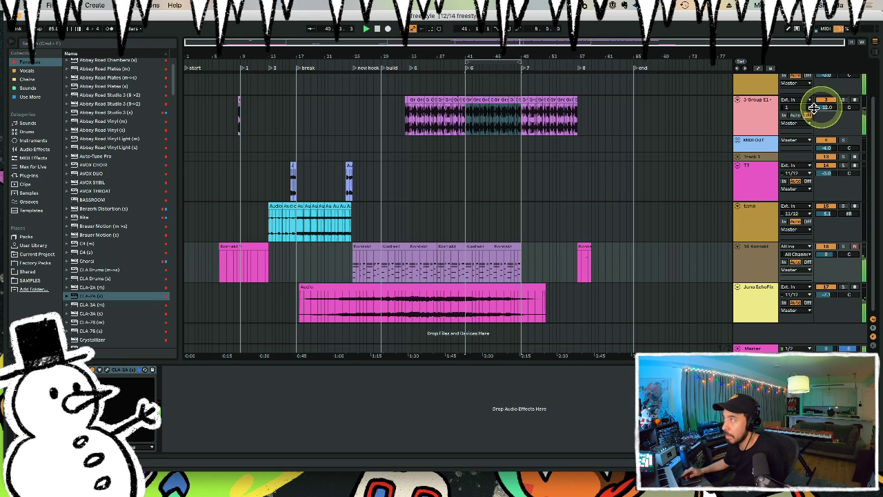
left_click(760, 110)
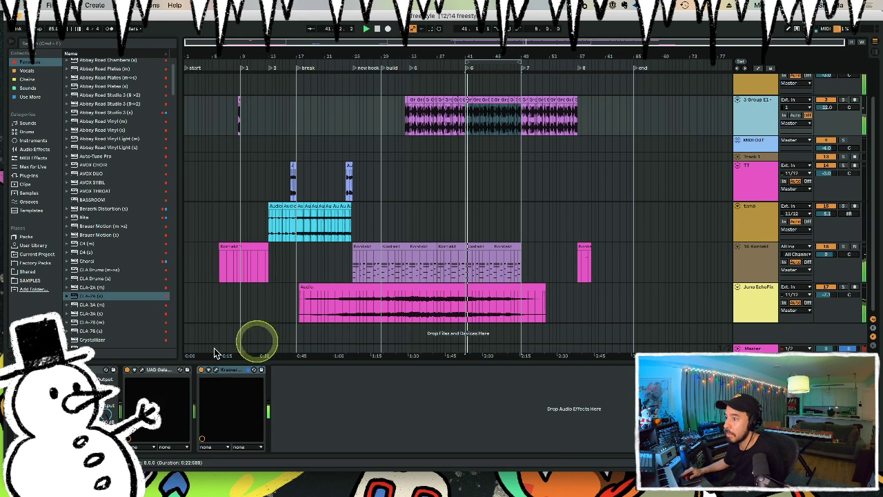
left_click(141, 371)
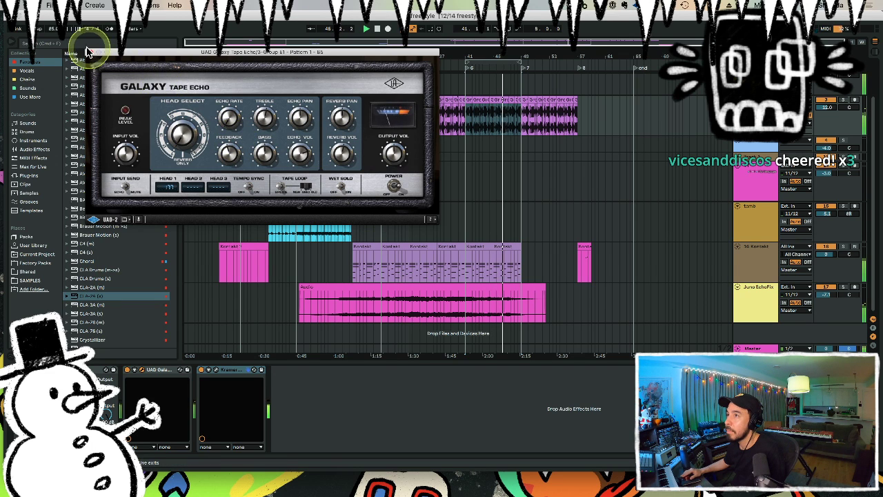
left_click(89, 51)
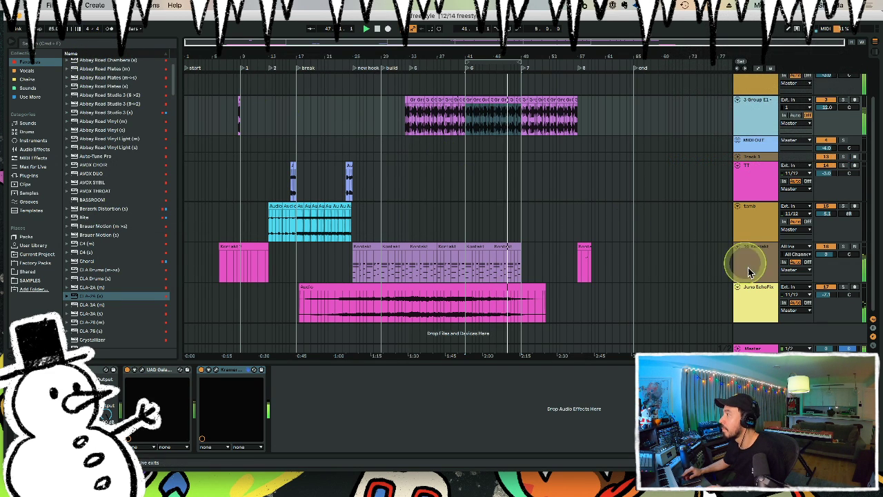
Group all tracks from 2 Maschine 2 through Juno EchoFix into one group track.
left_click(752, 291)
scroll(756, 291, "up", 1)
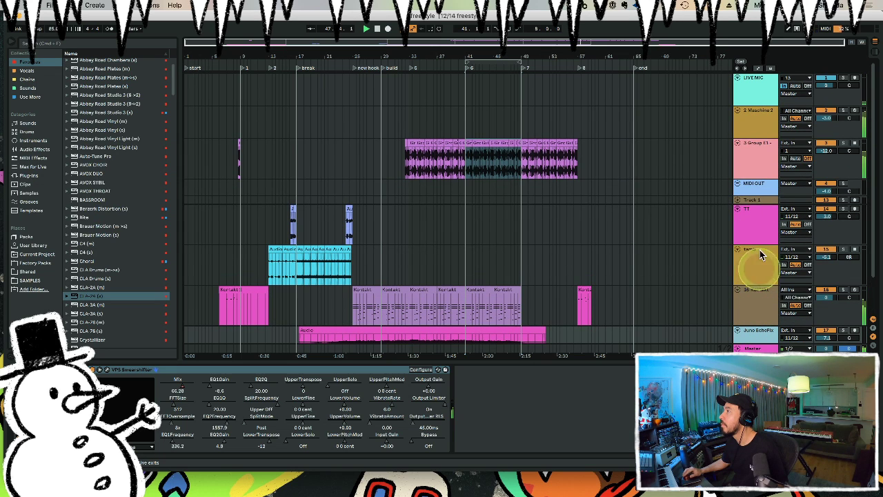
left_click(759, 122, "shift")
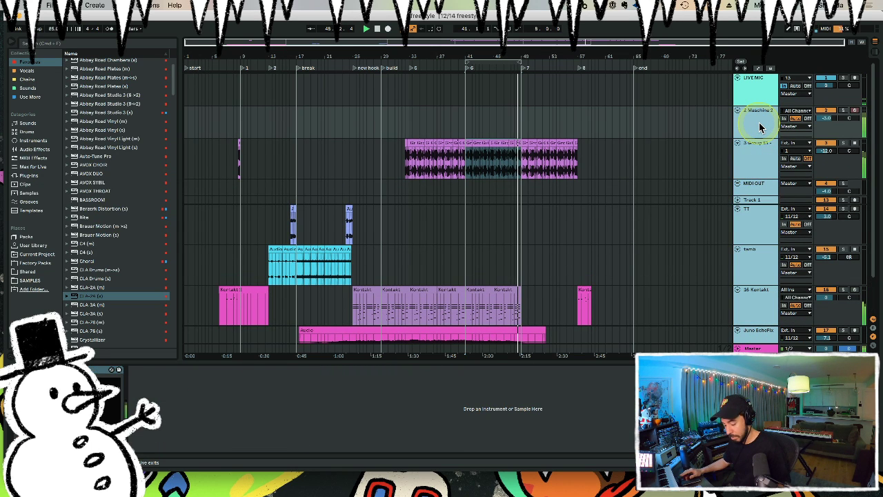
key("super+g")
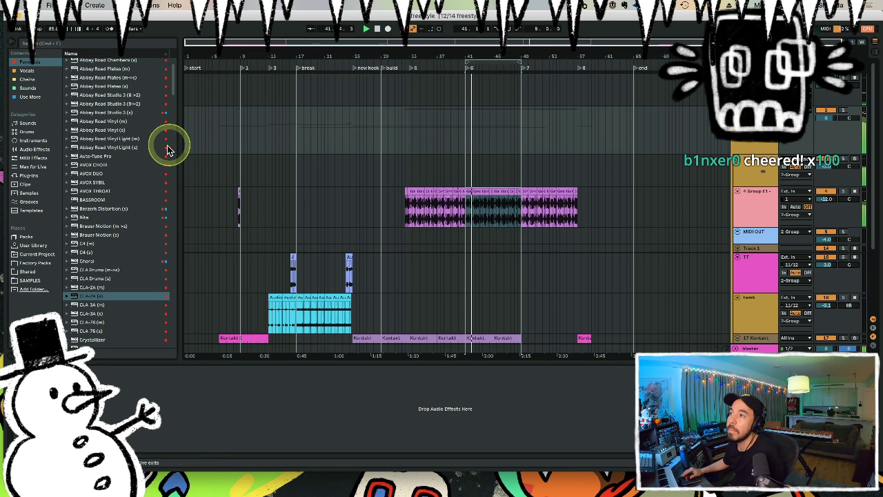
Load Abbey Road Studio 3 (s) from the Use More collection onto the new group track and quit the WavesHeadTracker application.
scroll(167, 143, "up", 3)
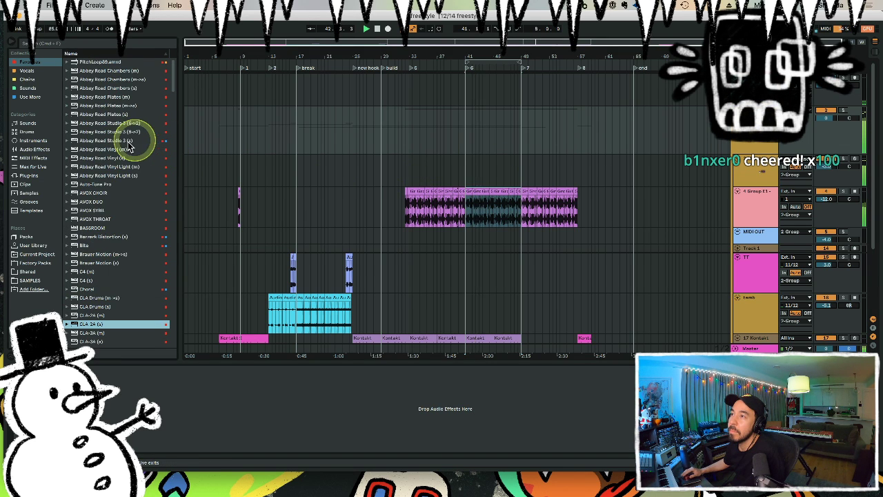
scroll(127, 146, "down", 8)
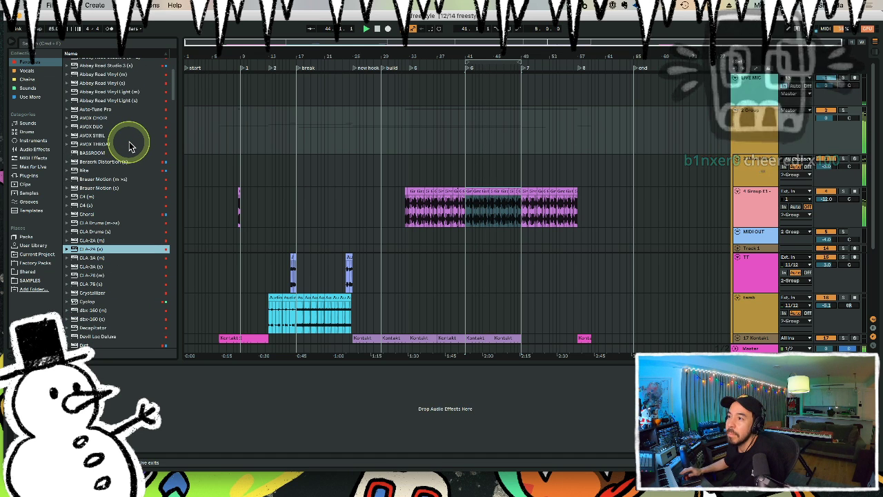
scroll(119, 170, "down", 6)
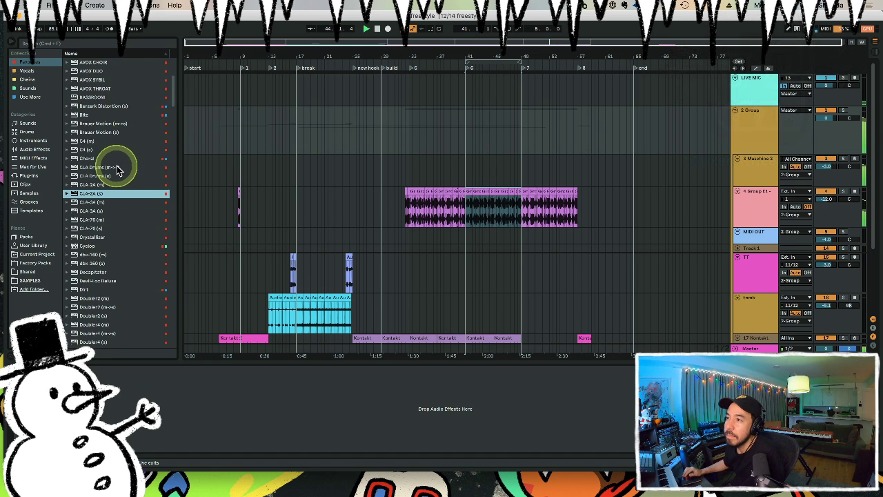
left_click(29, 97)
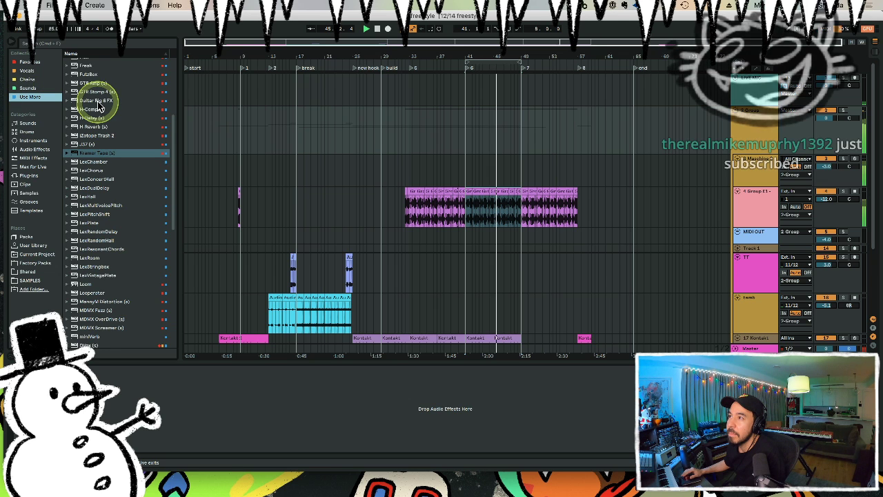
scroll(109, 132, "up", 2)
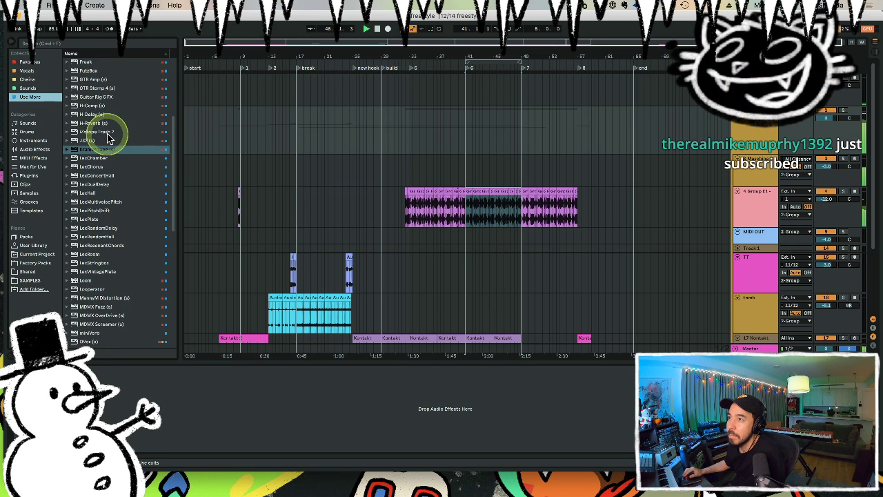
scroll(108, 137, "up", 8)
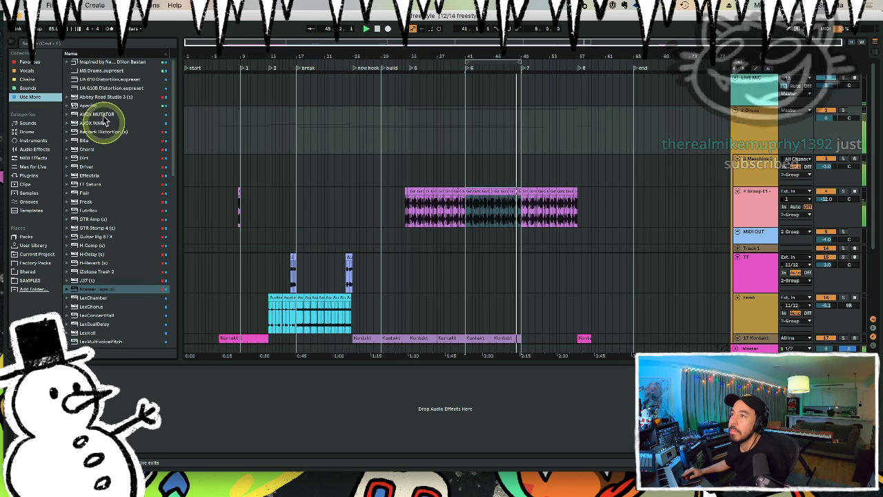
left_click(67, 97)
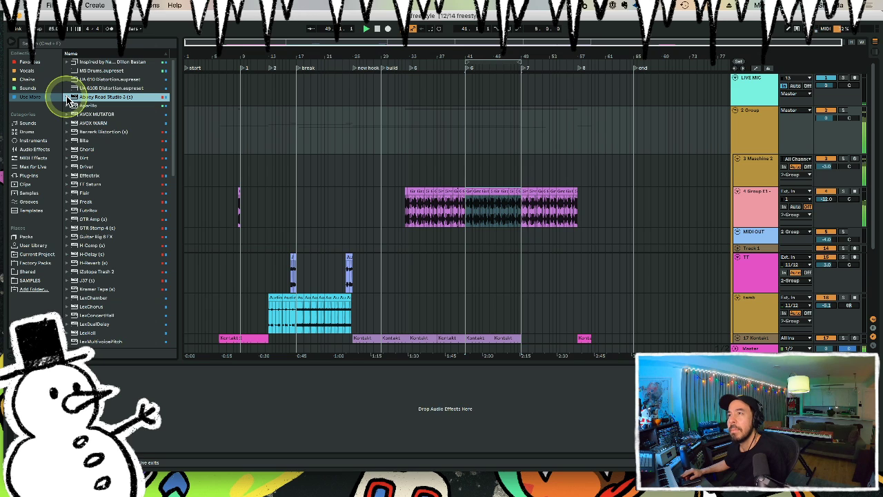
left_click_drag(74, 99, 163, 390)
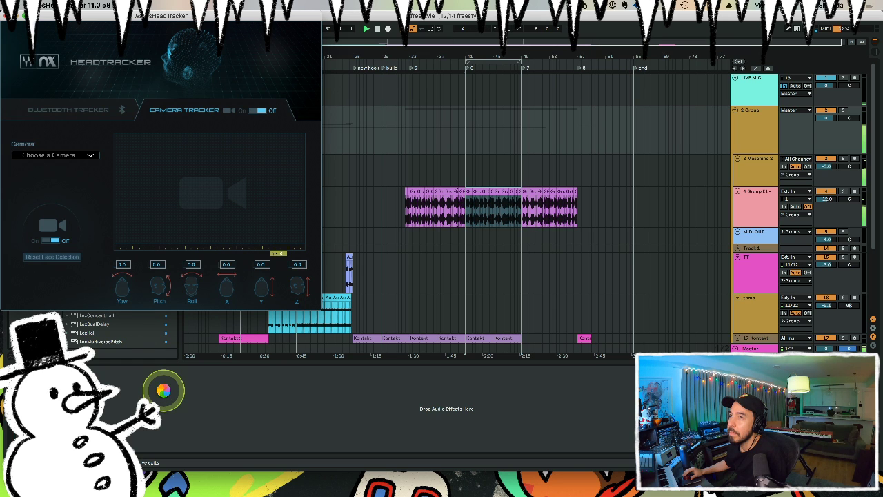
left_click(6, 17)
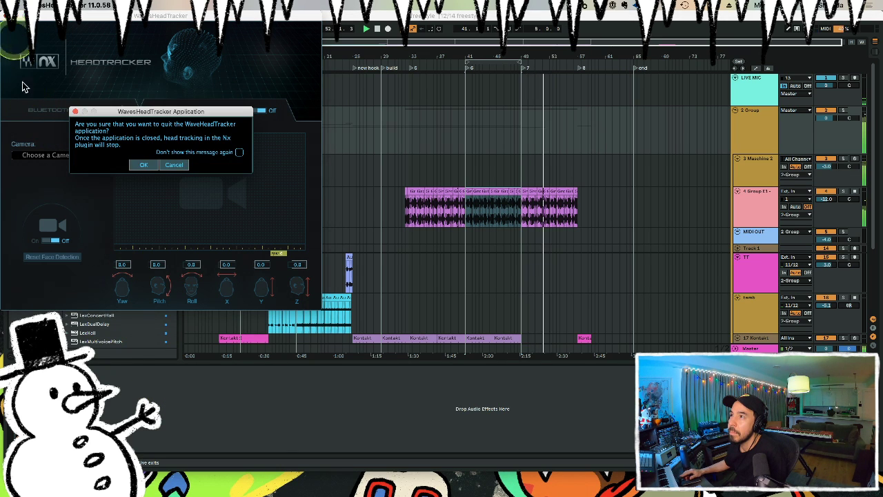
left_click(142, 165)
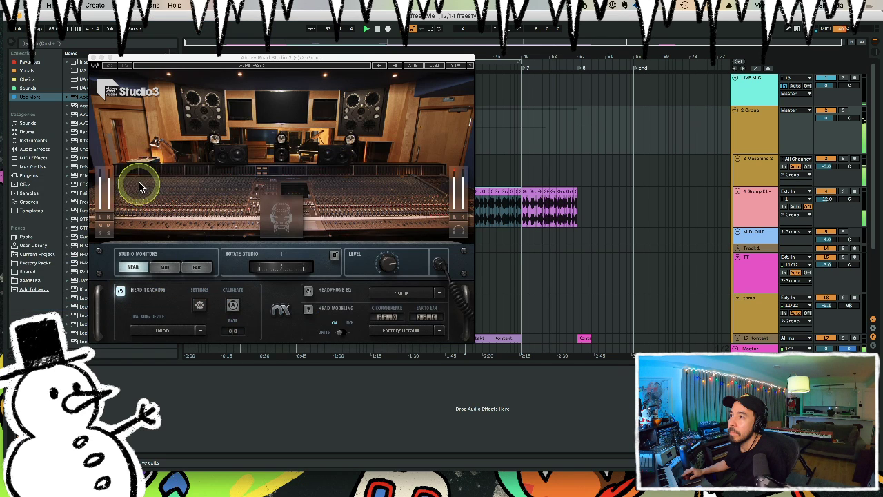
Compare the Mid and Far studio monitors in Abbey Road Studio 3, ending on Far.
left_click(166, 268)
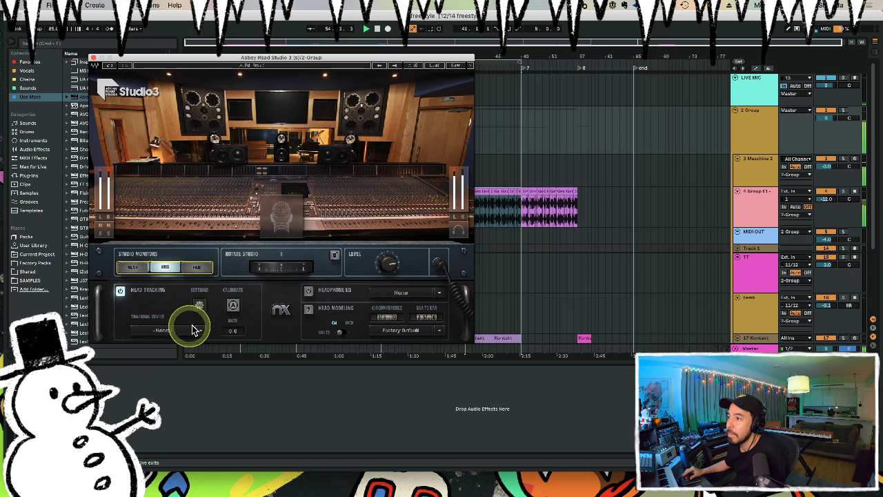
left_click(194, 267)
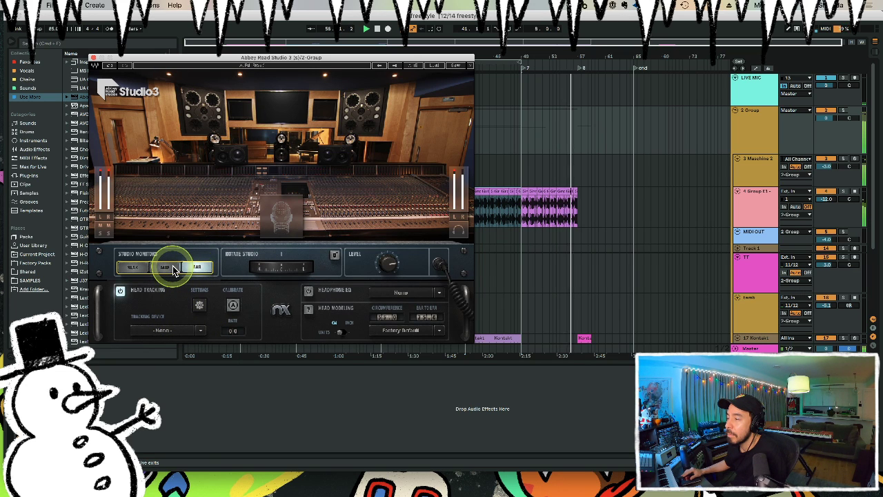
left_click(172, 268)
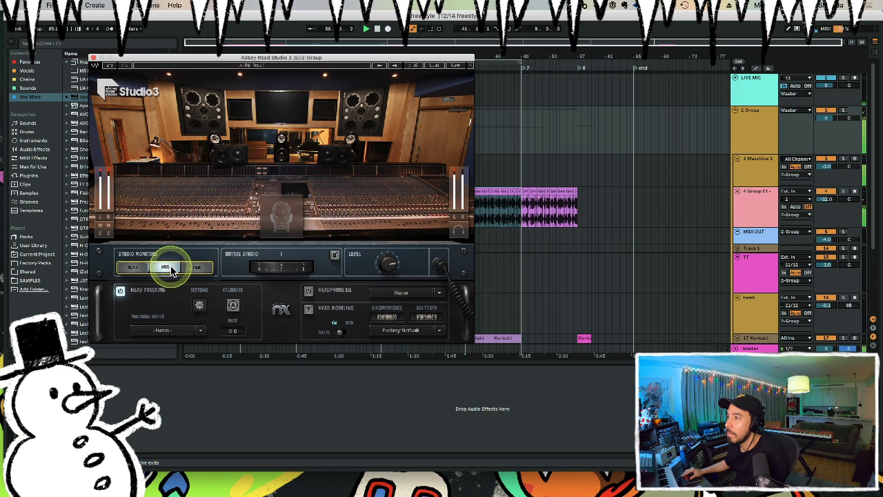
left_click(207, 272)
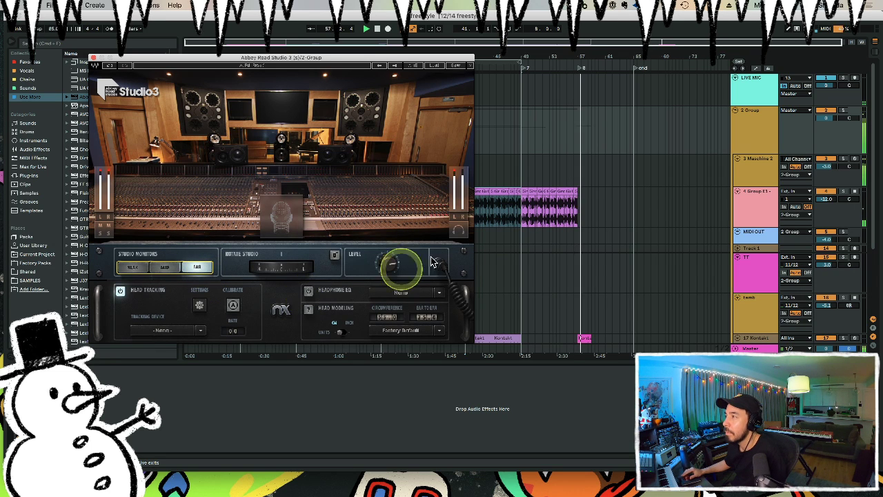
Play from marker 6 with the section between markers 6 and 7 looped, and delete Abbey Road Studio 3 from the group track.
left_click_drag(443, 59, 492, 168)
left_click(468, 71)
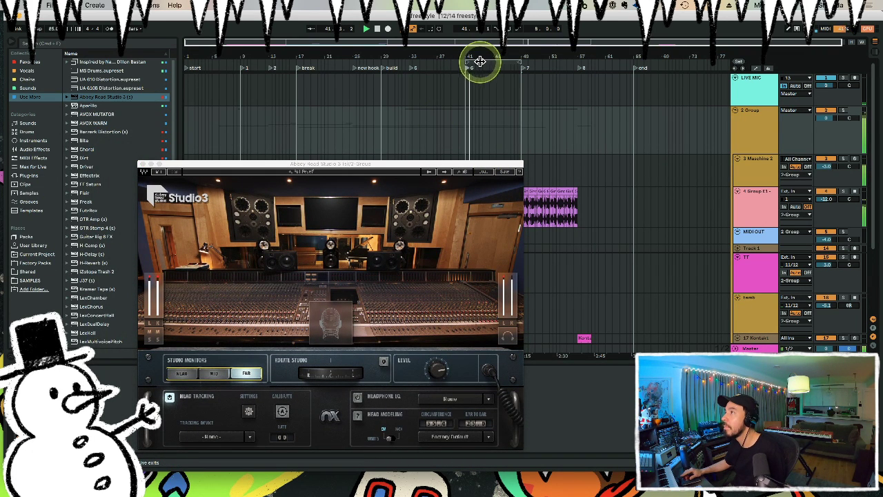
left_click(479, 62)
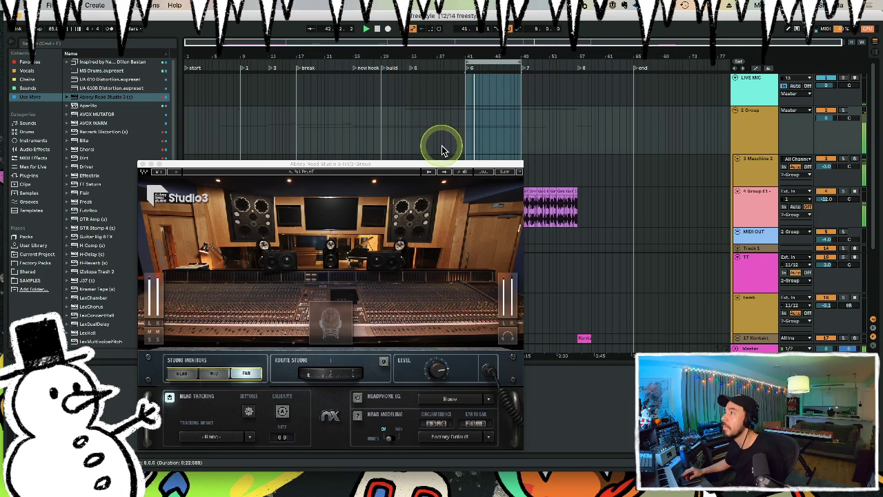
left_click_drag(444, 164, 435, 64)
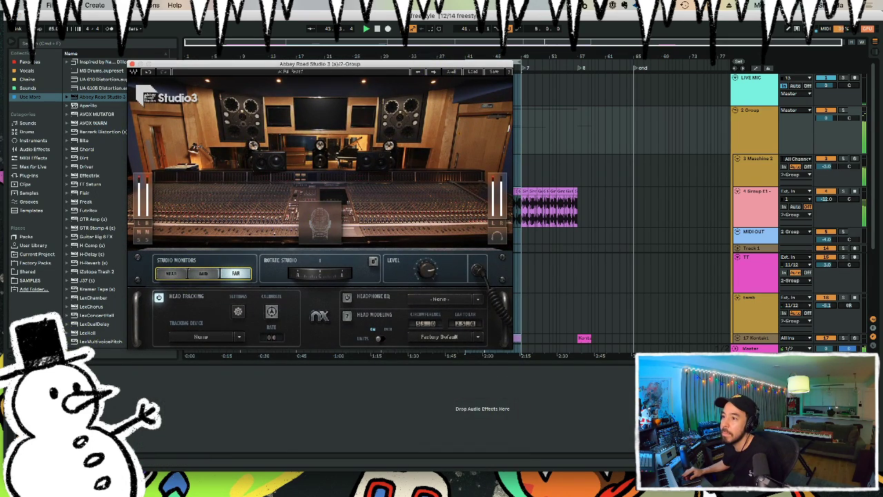
key("Delete")
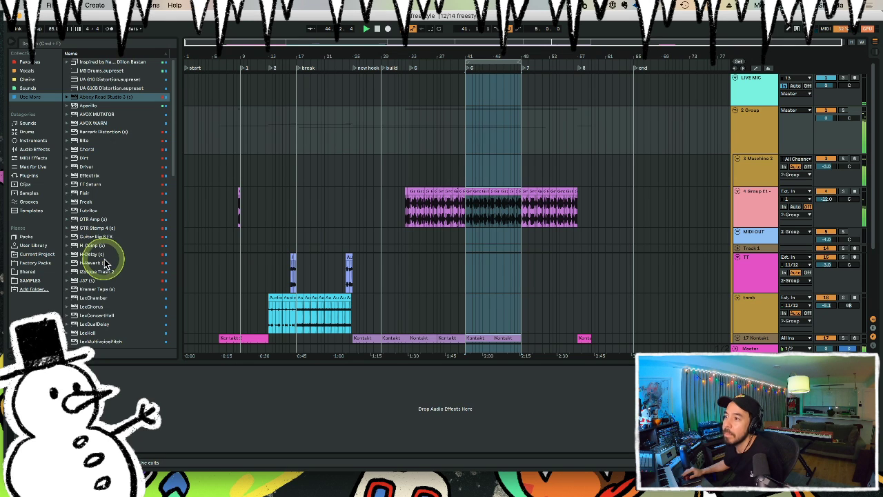
Add Scheps Parallel Particles (s) from the Use More collection to the group track.
scroll(104, 261, "down", 3)
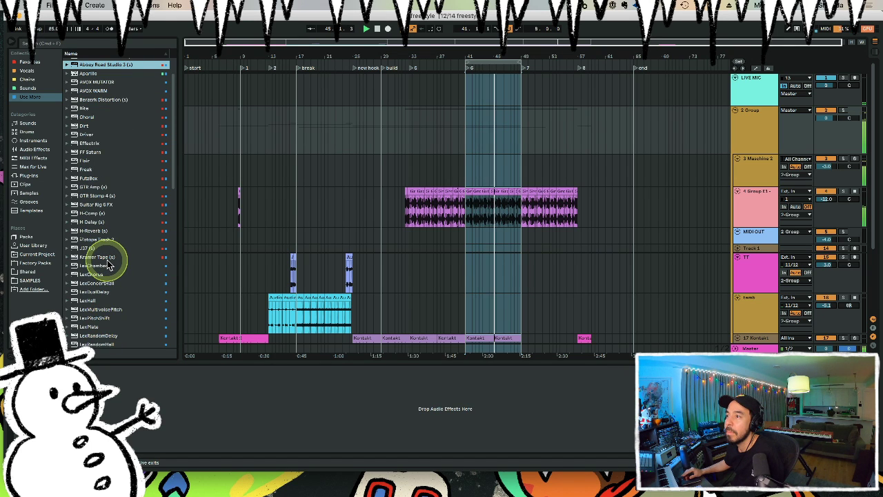
scroll(105, 259, "down", 3)
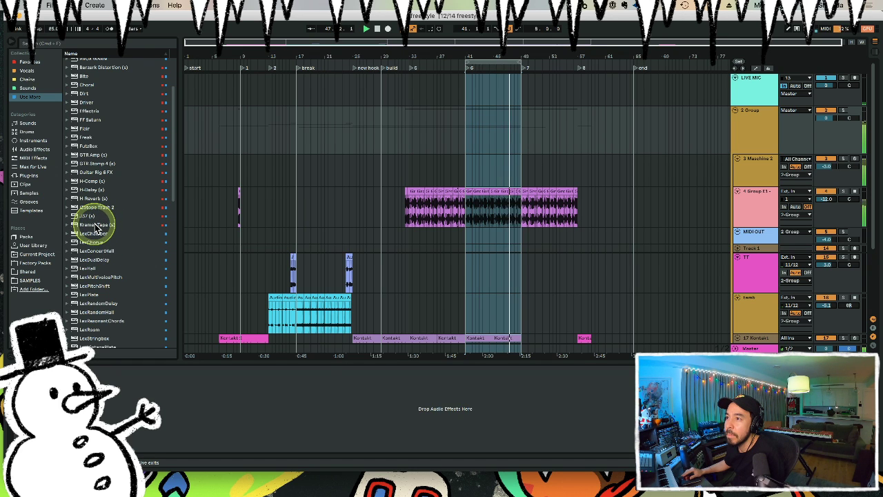
scroll(96, 230, "down", 1)
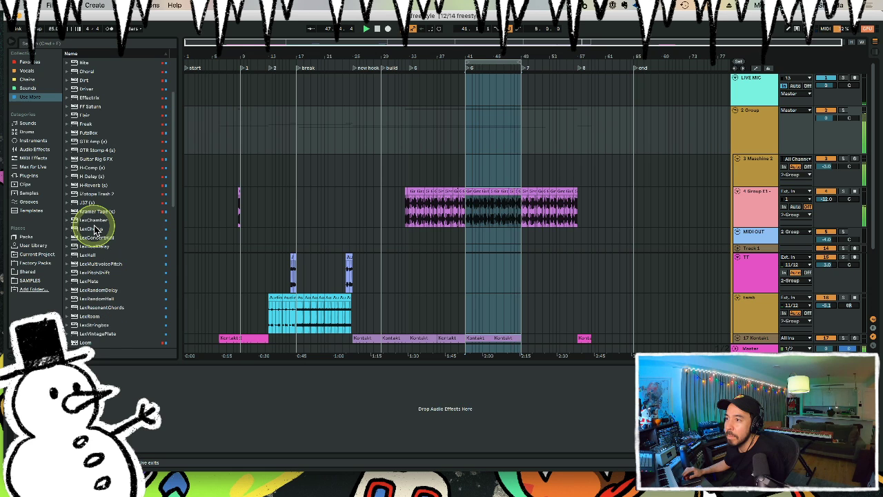
scroll(96, 229, "down", 1)
scroll(96, 230, "down", 3)
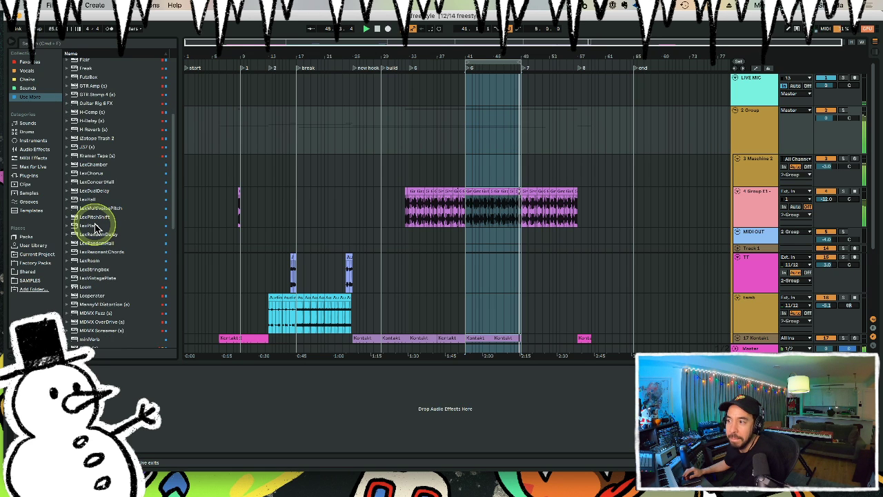
scroll(96, 230, "down", 3)
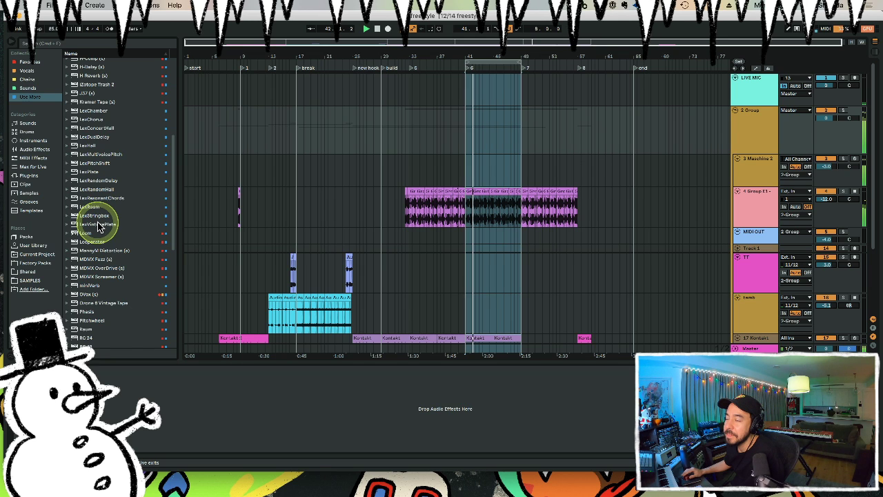
scroll(96, 230, "down", 2)
scroll(96, 232, "down", 2)
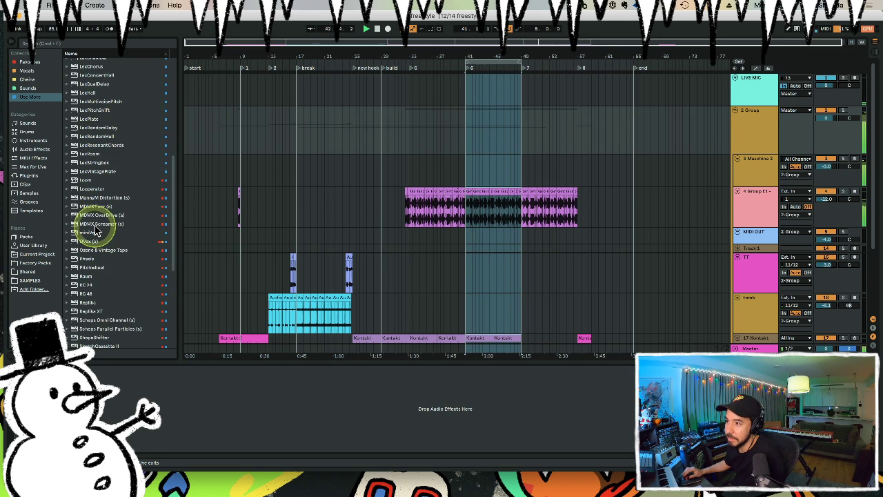
scroll(96, 231, "down", 3)
scroll(97, 229, "down", 1)
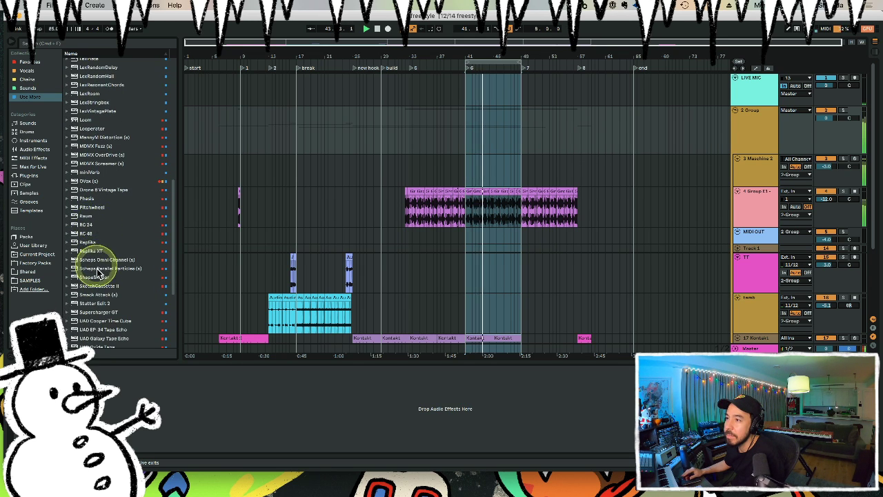
left_click_drag(100, 270, 133, 434)
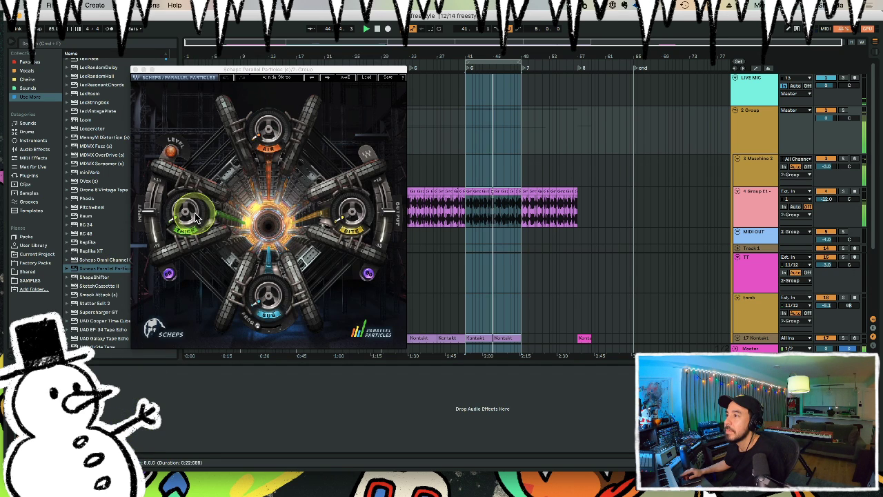
Raise the Air, Bite and Thick amounts in Scheps Parallel Particles and set the group track's volume to -1.1 dB.
left_click_drag(268, 138, 266, 97)
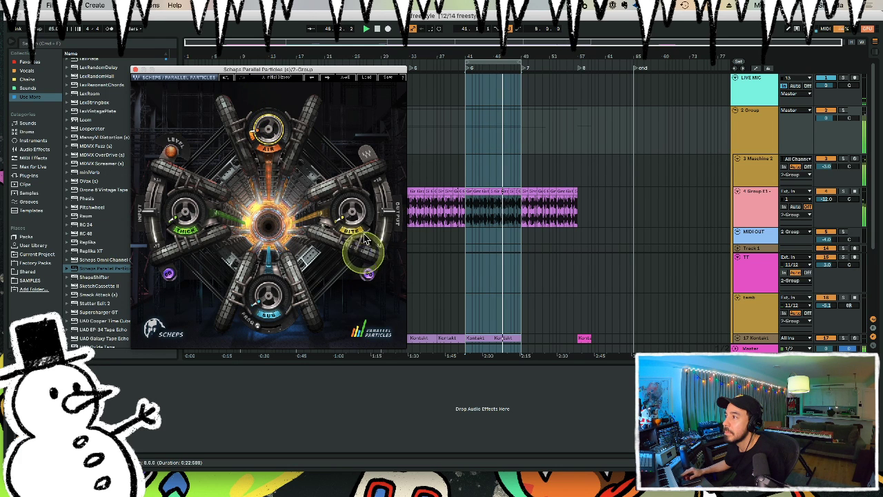
left_click_drag(357, 212, 354, 159)
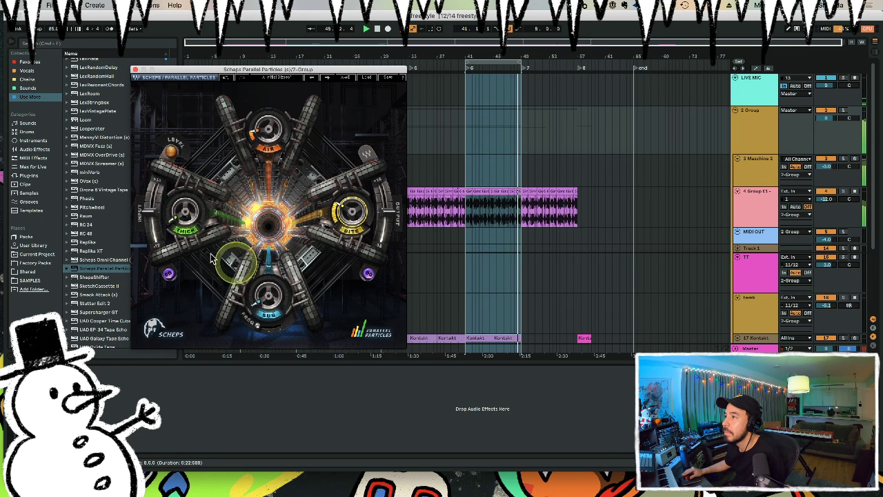
left_click_drag(186, 233, 182, 163)
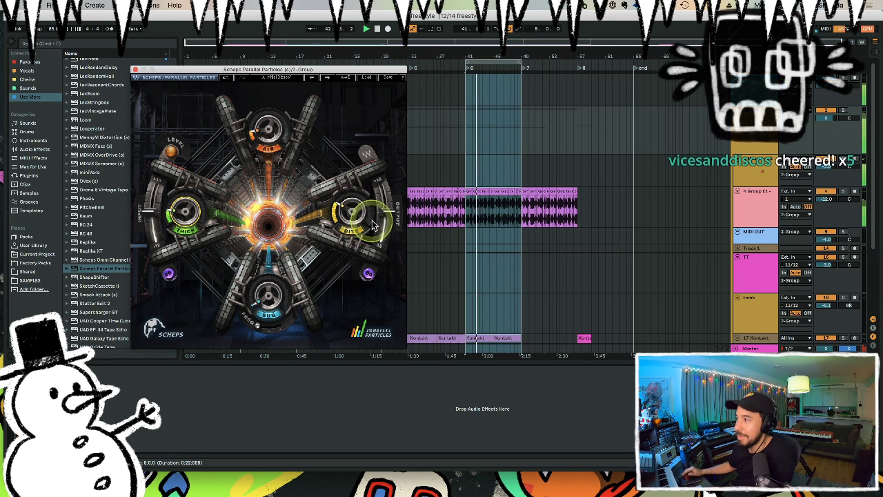
left_click(826, 117)
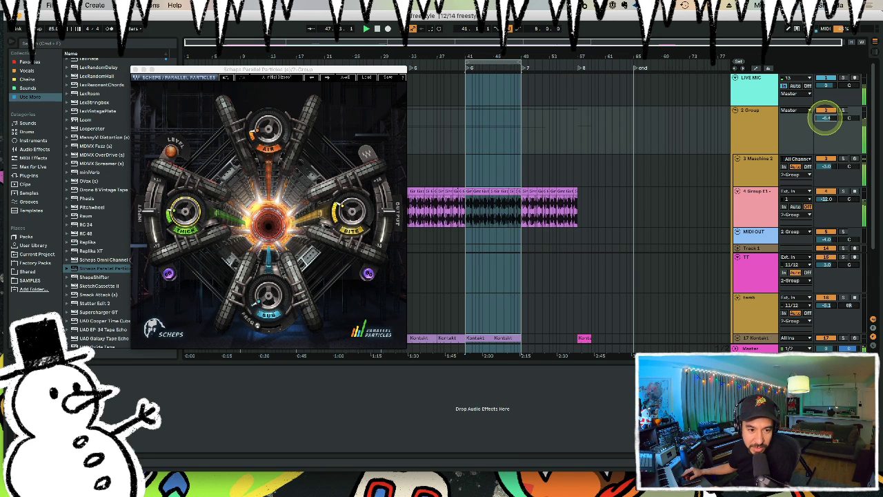
left_click_drag(825, 118, 826, 118)
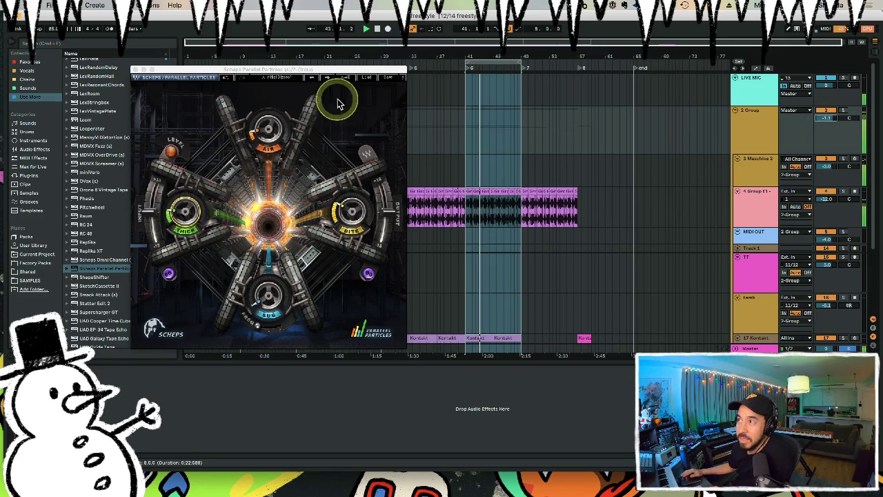
Raise Thick, Input and Sub and slightly lower Output in Scheps Parallel Particles, and close the plug-in window.
left_click_drag(206, 70, 331, 129)
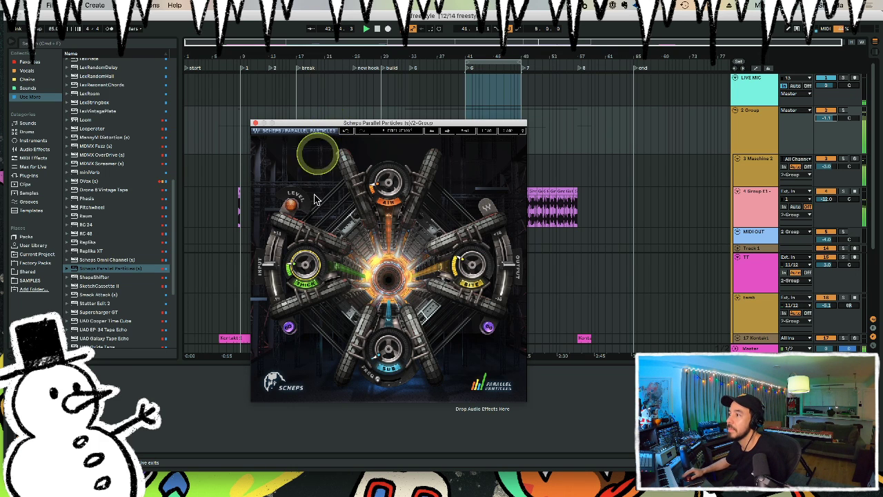
left_click_drag(309, 265, 309, 216)
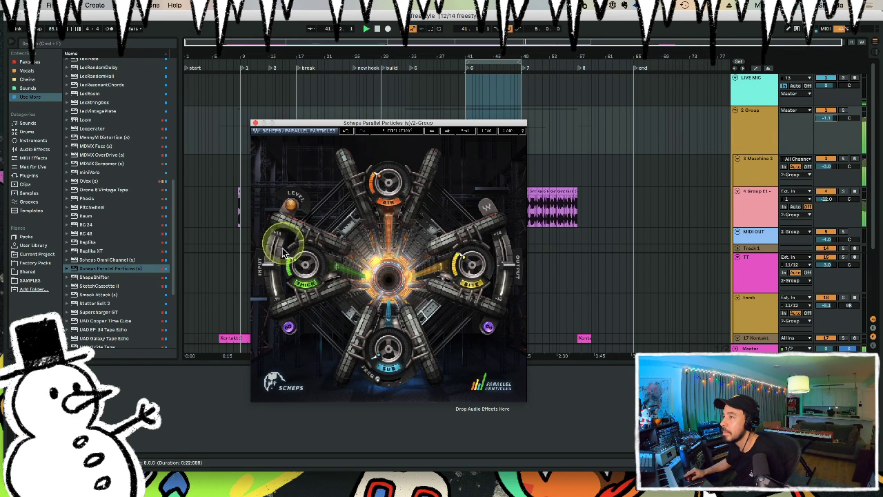
mouse_move(283, 251)
left_mouse_down()
mouse_move(279, 292)
mouse_move(280, 188)
mouse_move(276, 253)
mouse_move(279, 220)
mouse_move(277, 241)
left_mouse_up()
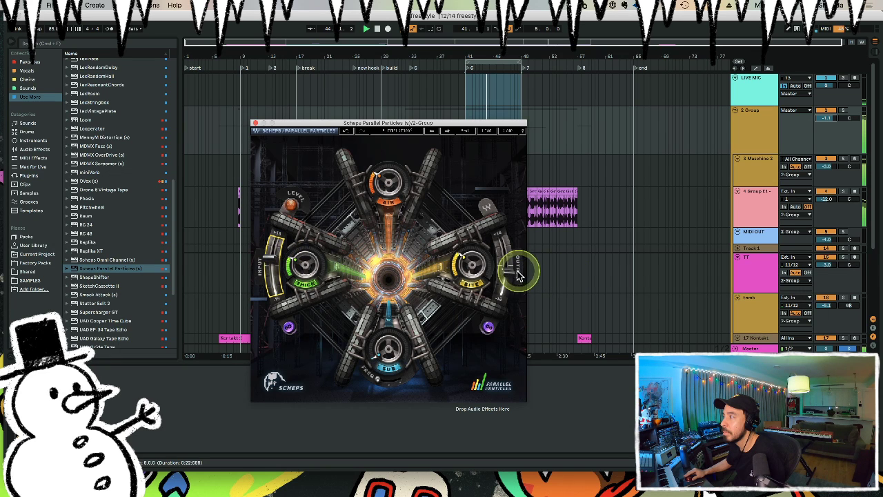
mouse_move(508, 272)
left_mouse_down()
mouse_move(508, 184)
mouse_move(514, 283)
mouse_move(509, 273)
left_mouse_up()
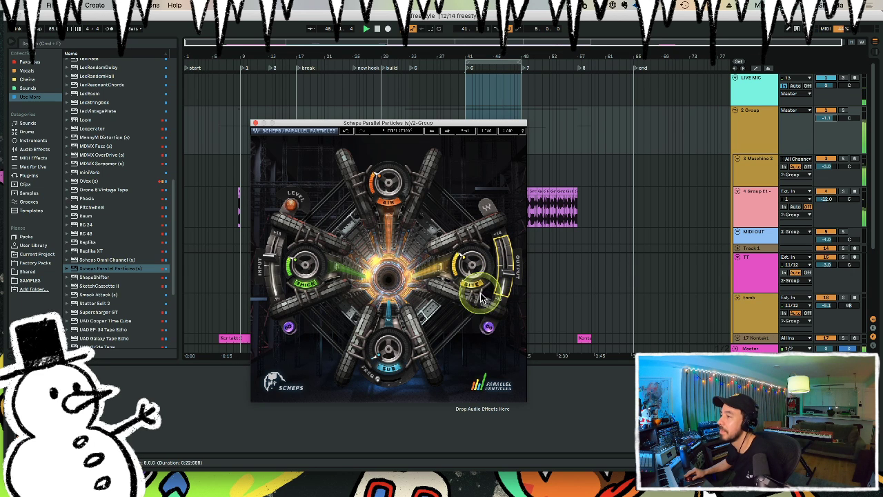
left_click_drag(388, 353, 389, 351)
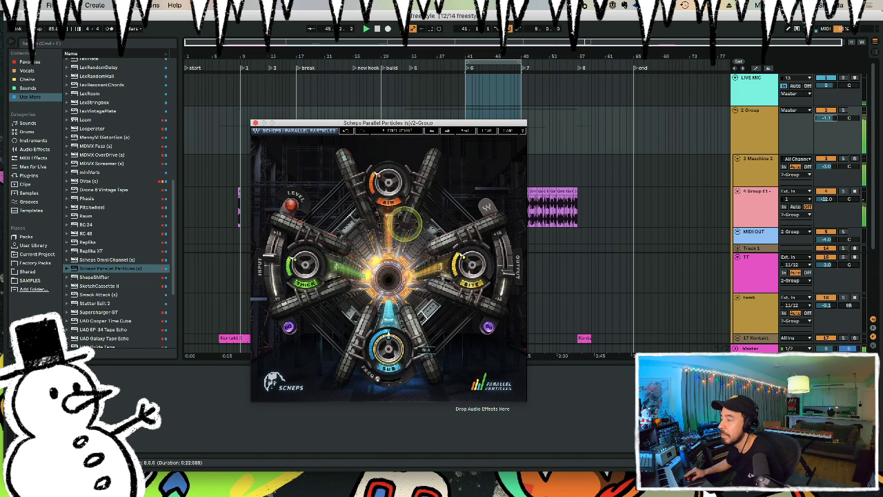
left_click(255, 124)
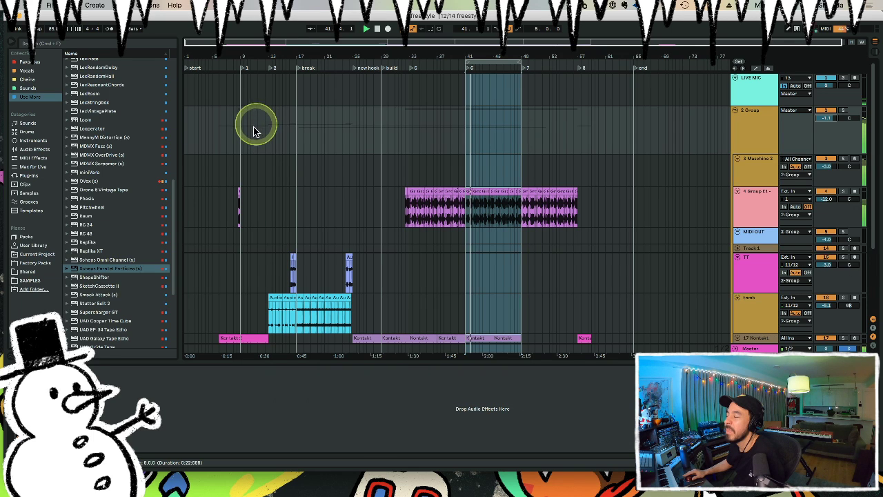
Add FF Pro-MB from the FabFilter plug-ins to the group track.
scroll(148, 237, "down", 2)
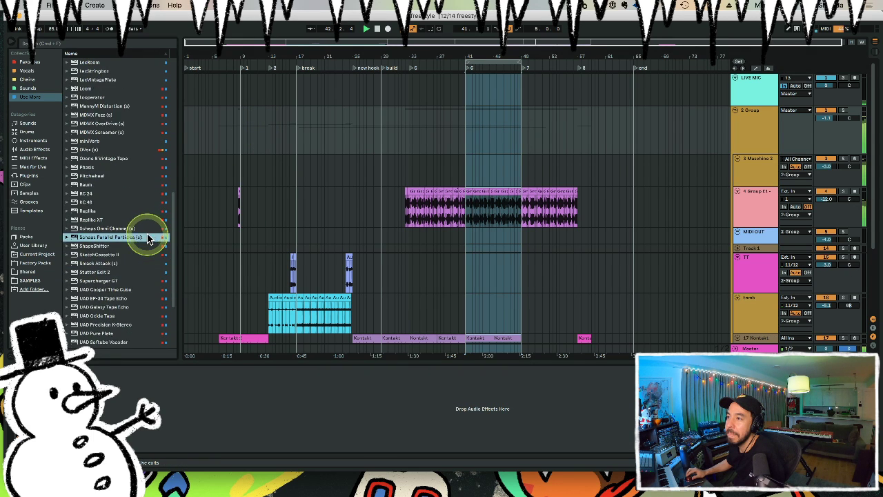
left_click(29, 177)
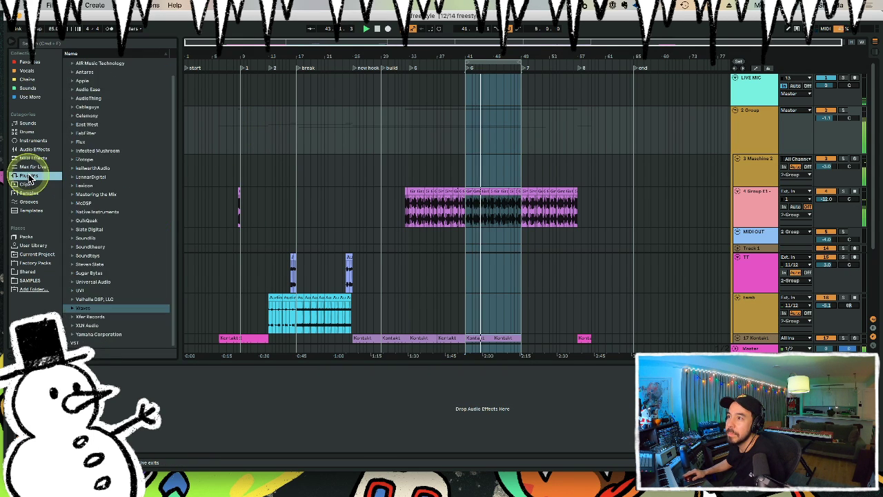
left_click(84, 135)
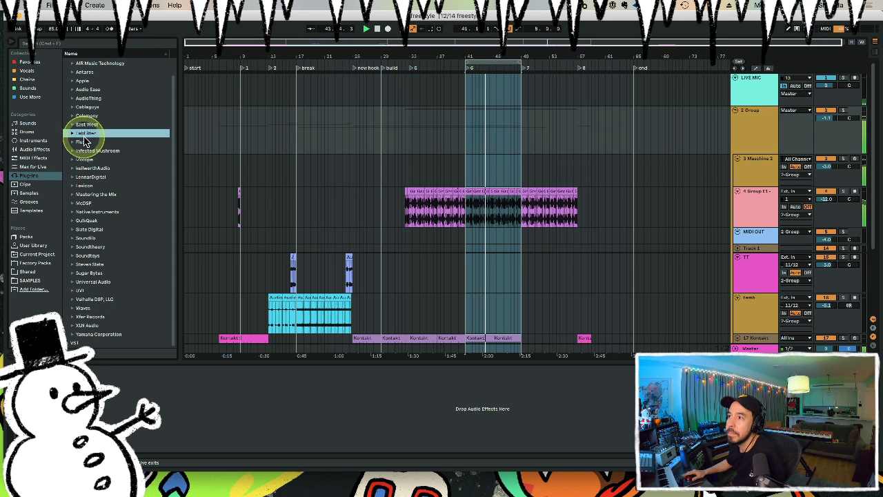
left_click(84, 137)
left_click(97, 195)
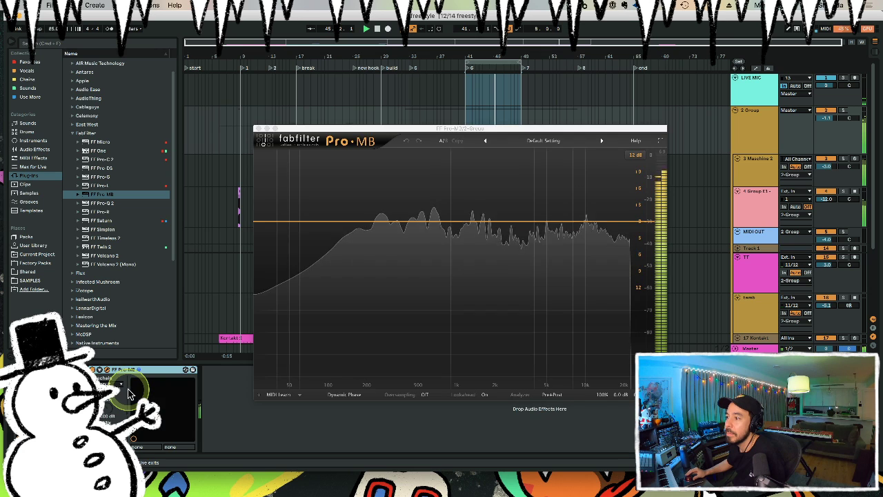
Load the Mix Bus preset Dynamic Goodness bM in FF Pro-MB.
left_click(539, 142)
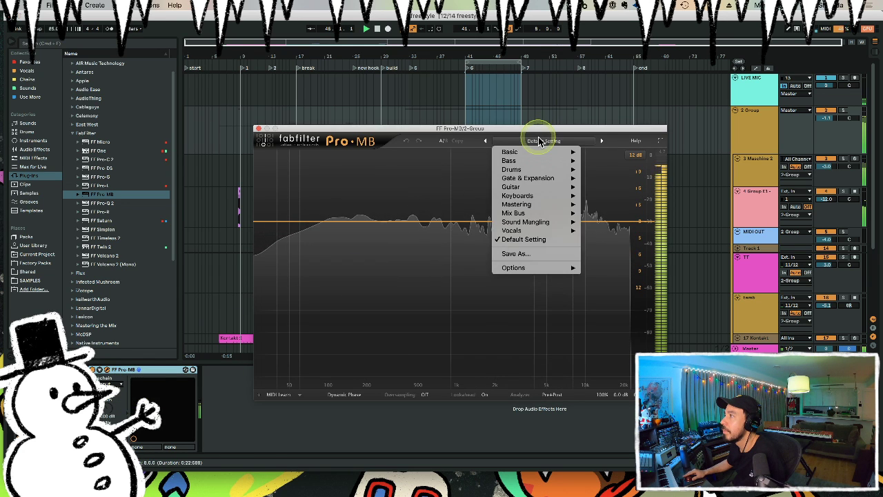
mouse_move(518, 215)
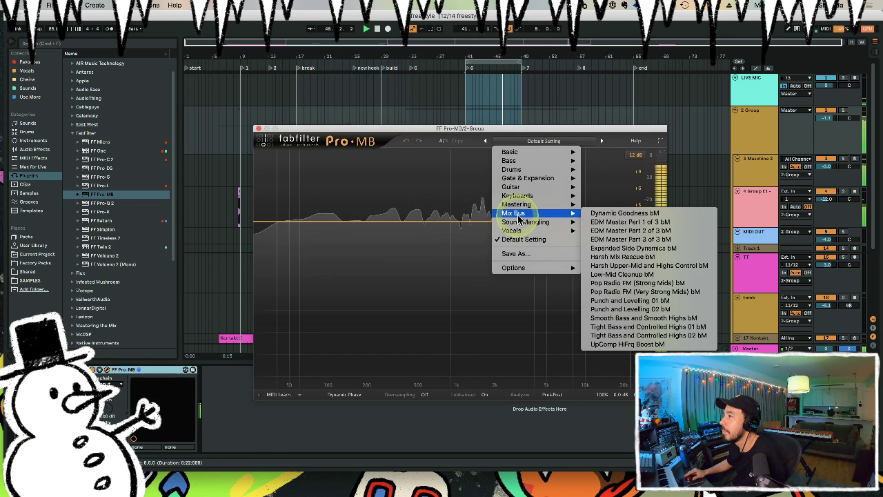
left_click(602, 214)
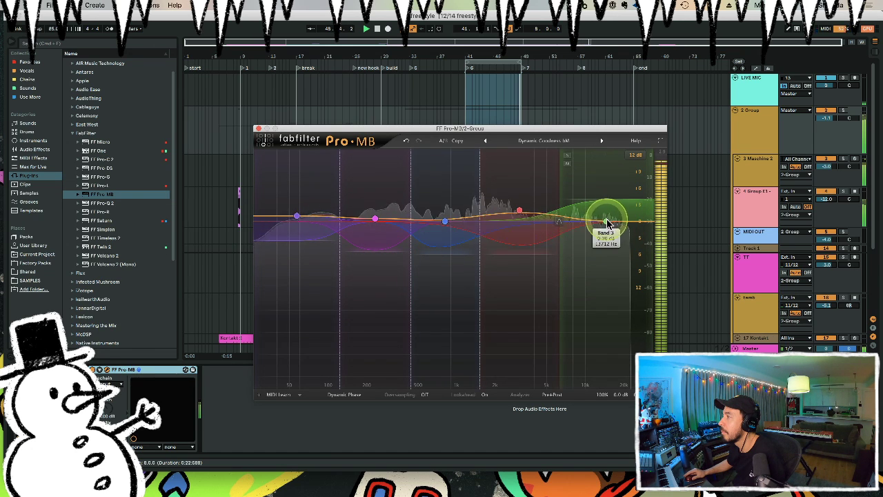
Raise the output of the two highest bands in FF Pro-MB and move the crossover between them slightly higher.
left_click(607, 223)
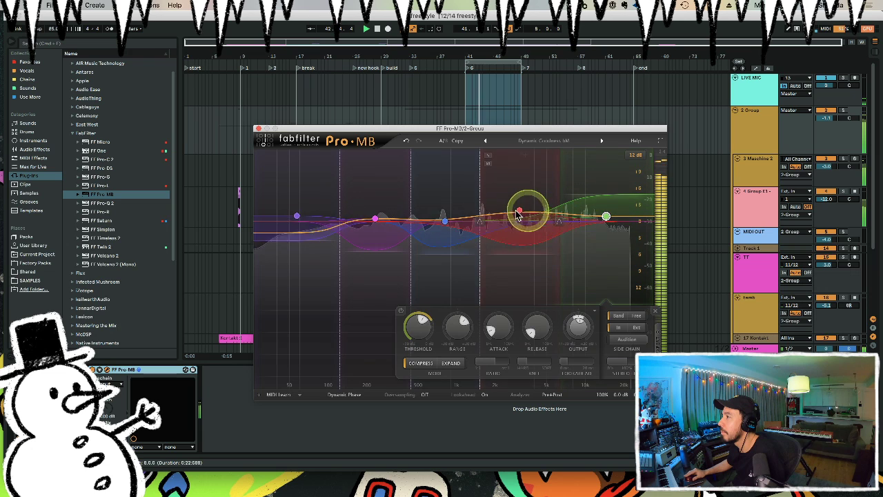
left_click_drag(519, 212, 522, 204)
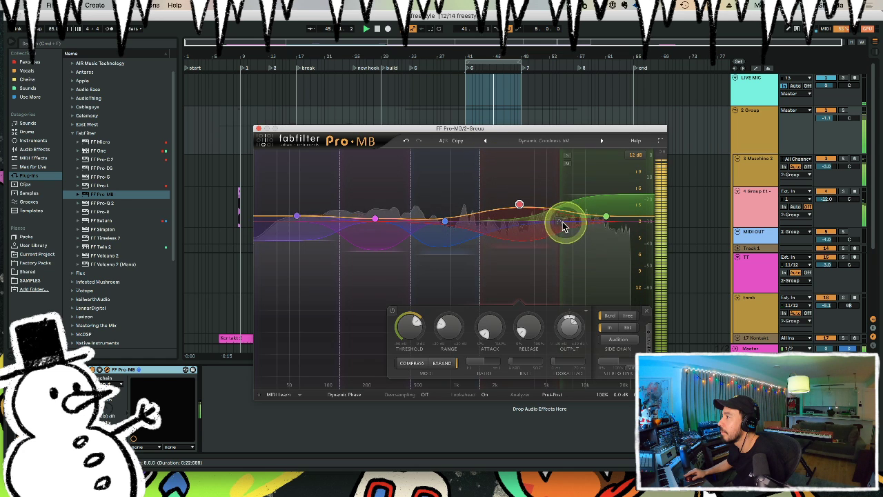
left_click_drag(562, 227, 569, 226)
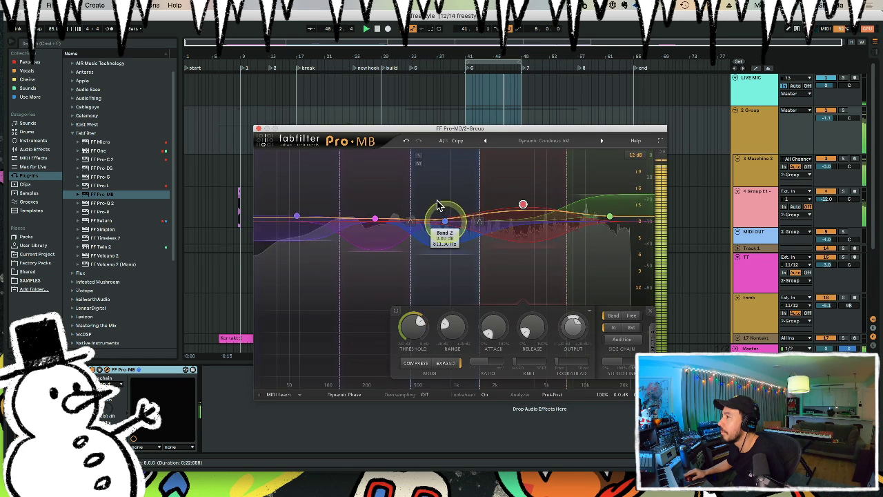
Solo Band 2 in FF Pro-MB to hear it alone, and return it to normal.
left_click(418, 154)
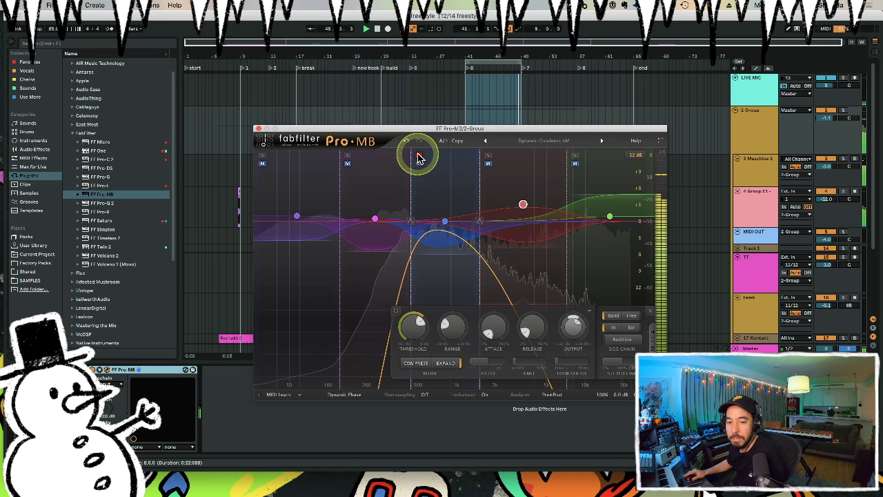
left_click(418, 155)
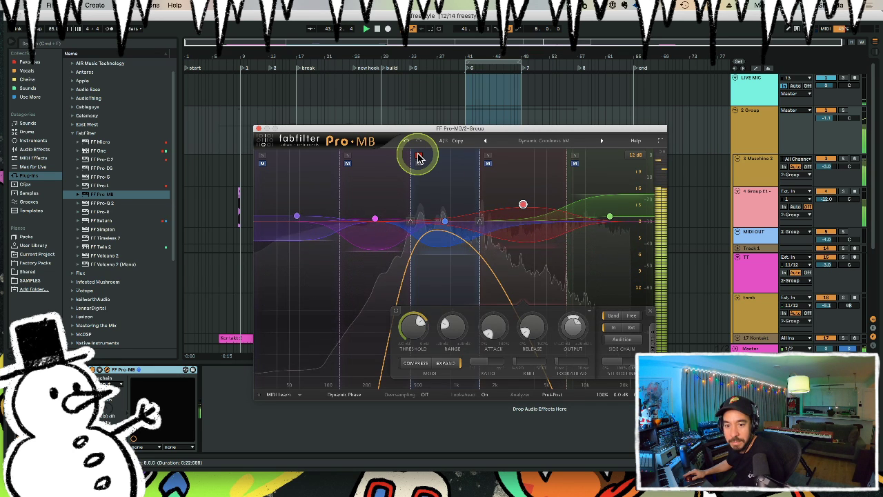
left_click(418, 156)
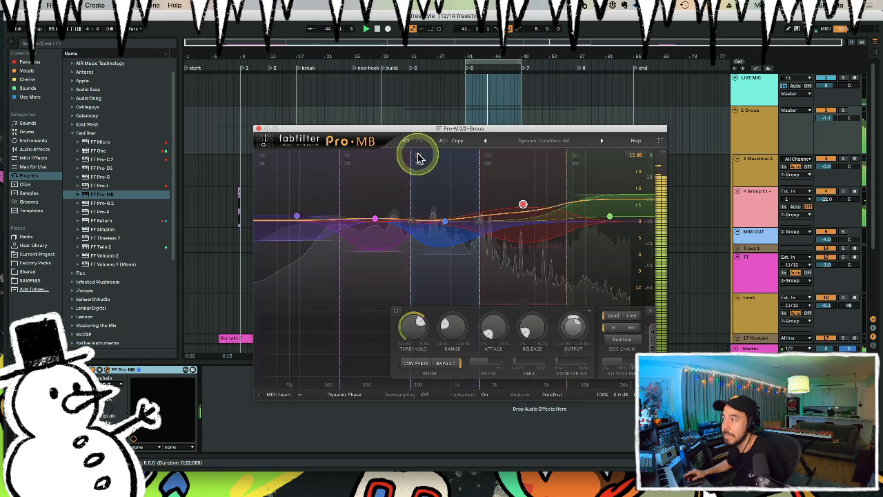
Expose the Band 2 State parameter on the FF Pro-MB device and test it by switching Band 2 between Solo and Normal.
left_click(100, 370)
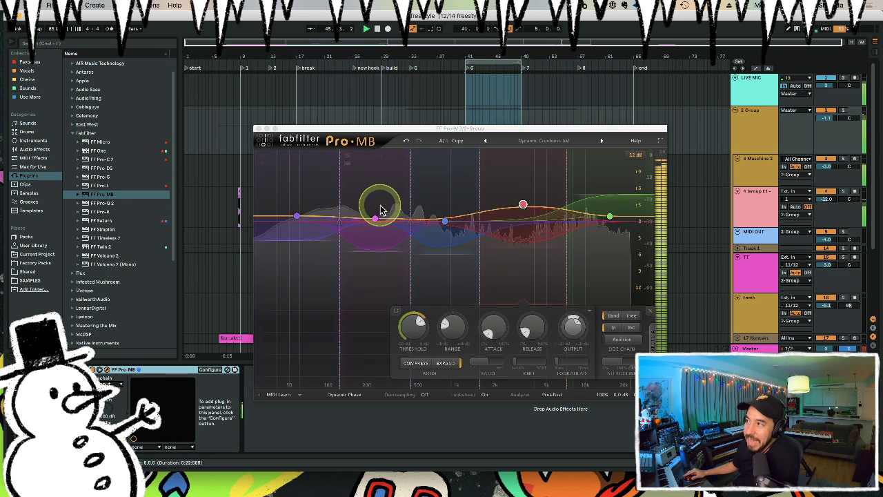
left_click(211, 371)
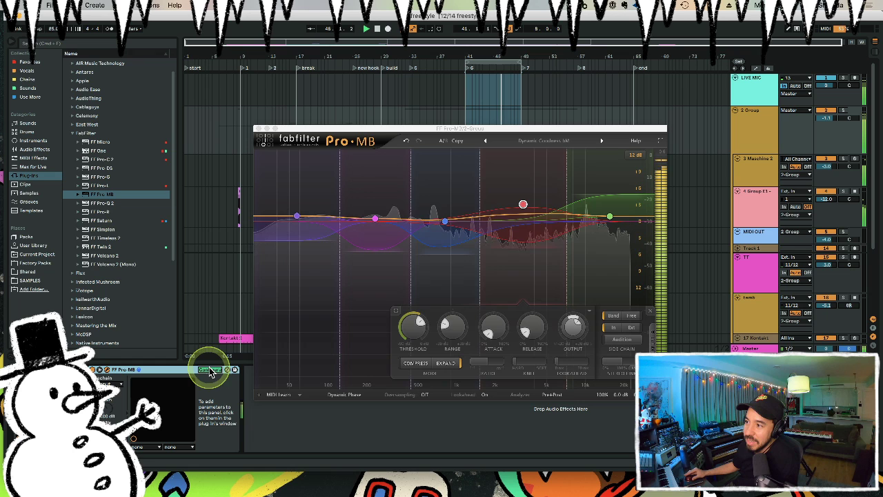
left_click(418, 156)
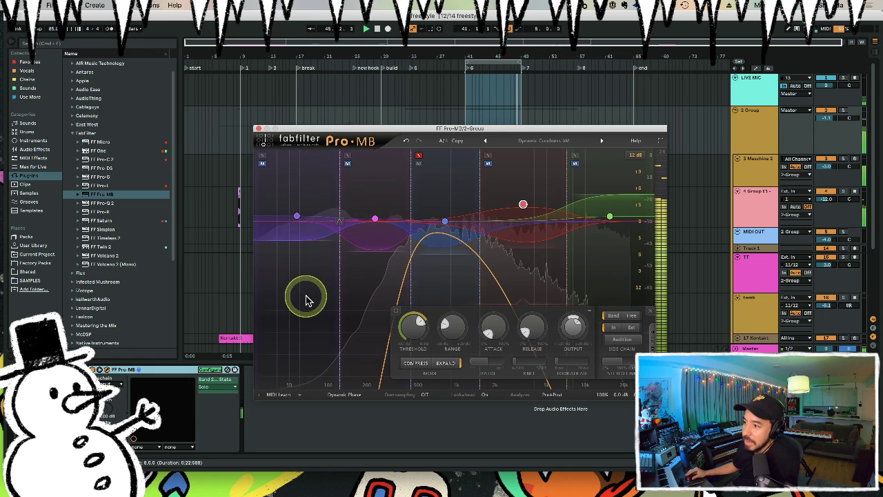
left_click(211, 370)
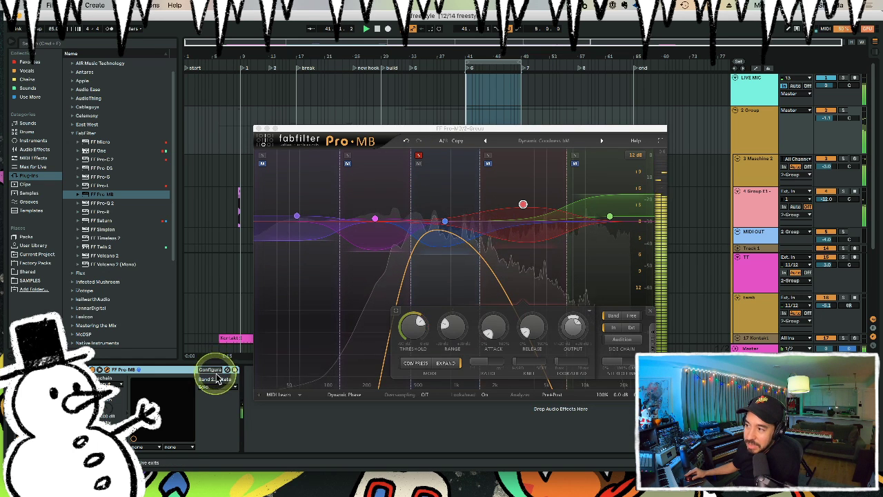
left_click(418, 156)
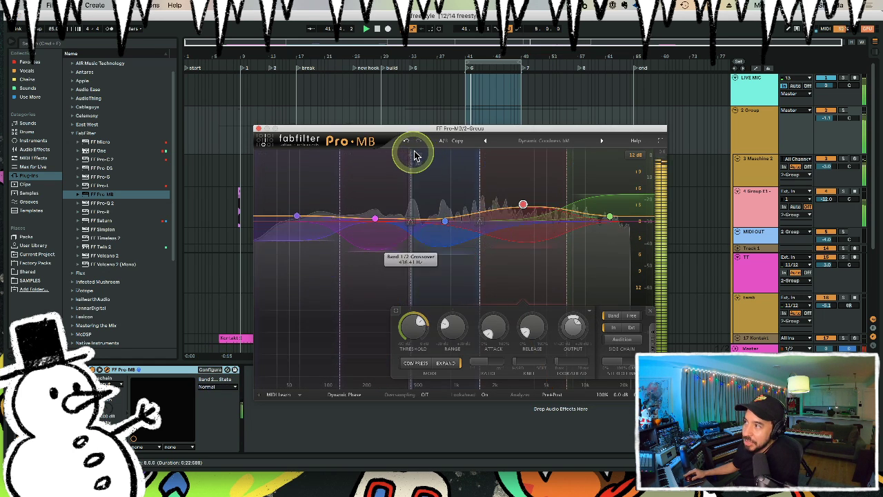
left_click(419, 157)
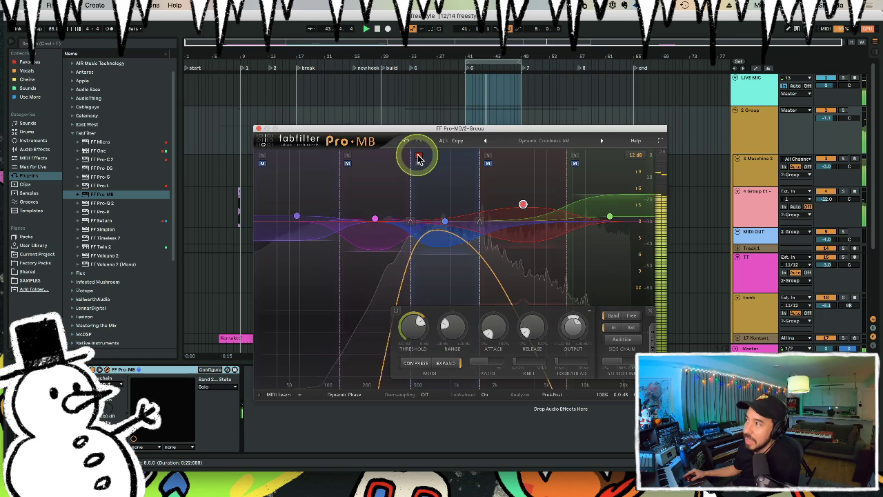
left_click(419, 156)
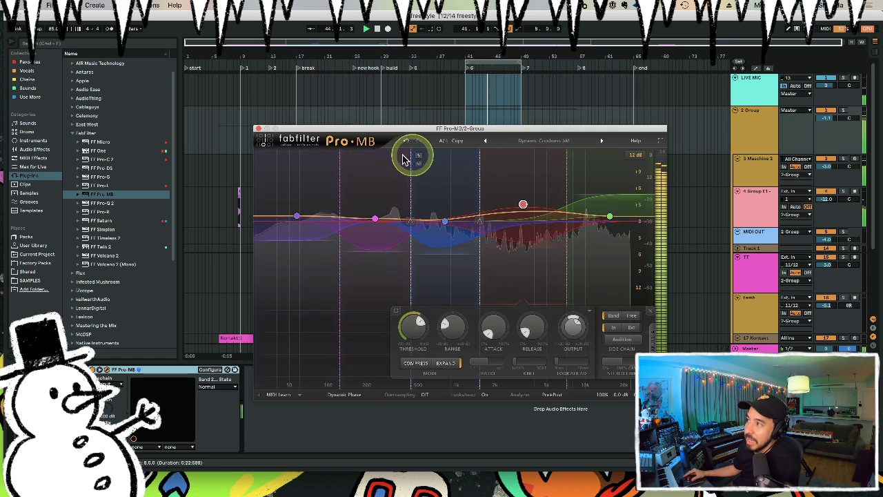
Close the FF Pro-MB window, enlarge the Master track in the arrangement and select the group track.
left_click(258, 128)
left_click_drag(259, 55, 437, 55)
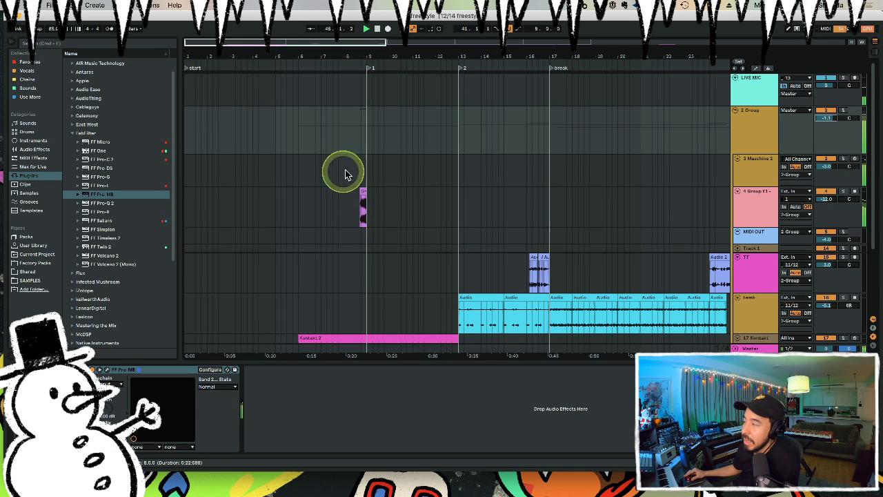
scroll(371, 304, "down", 3)
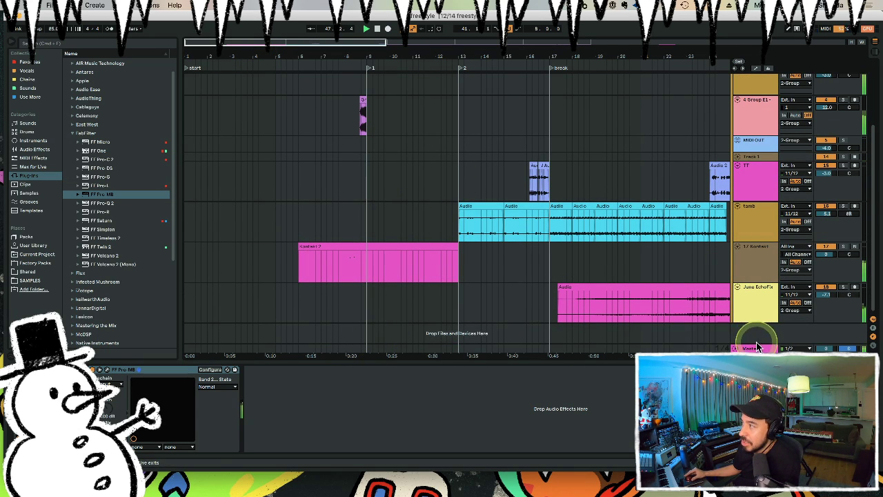
left_click_drag(756, 343, 747, 319)
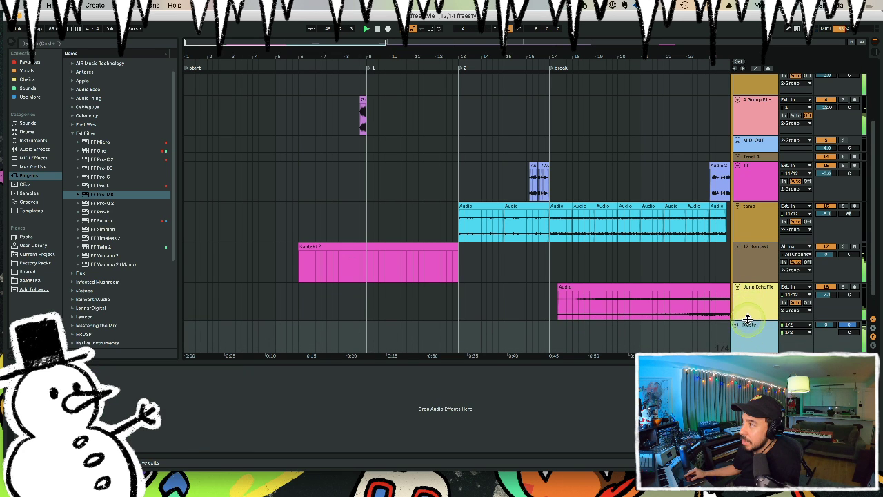
scroll(752, 126, "up", 3)
left_click(751, 122)
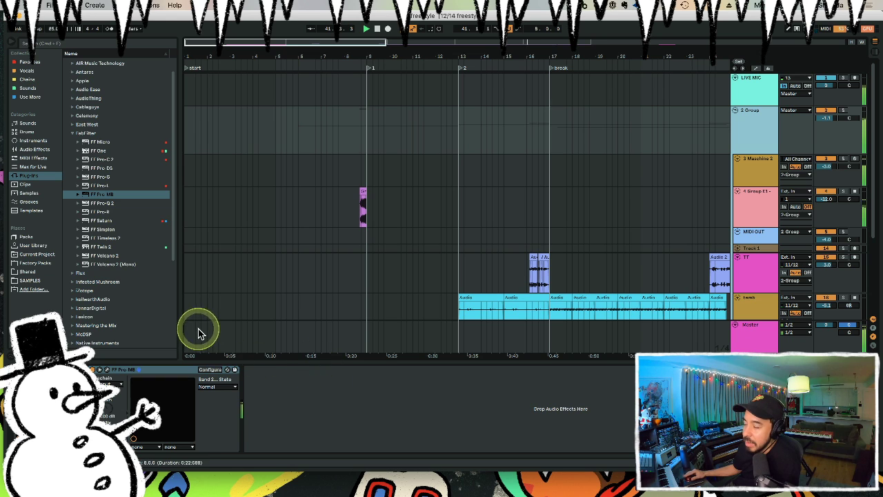
Show the automation lanes in the arrangement and set the FF Pro-MB Band 2 State to Solo.
left_click(754, 67)
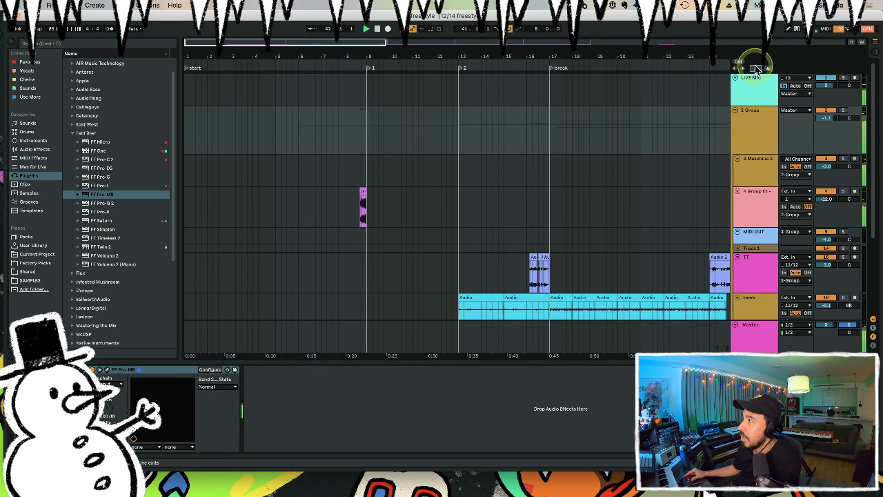
left_click(214, 386)
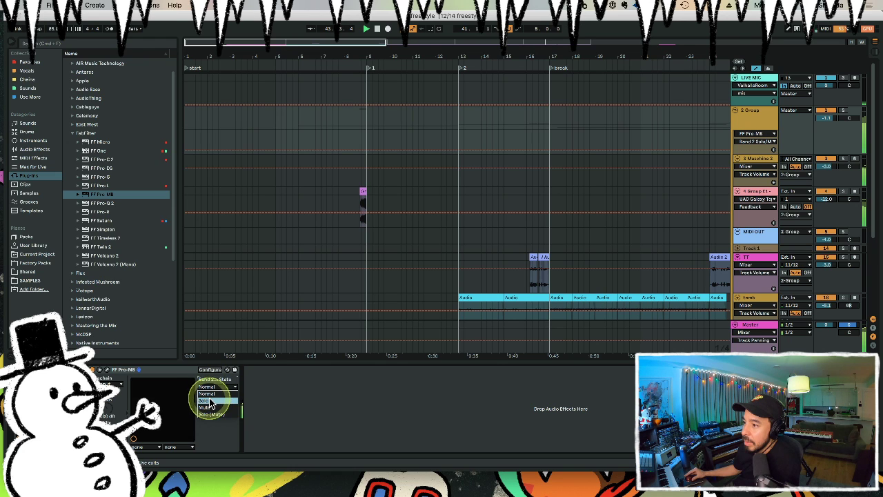
left_click(209, 401)
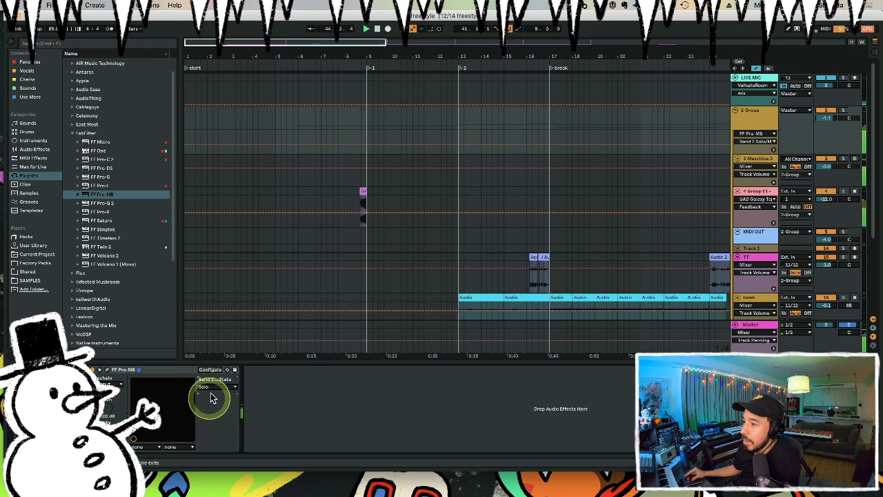
Automate Band 2 State on the group track to drop from Solo to Normal just before marker 1, and play the transition.
left_click(362, 144)
left_click_drag(366, 145, 366, 150)
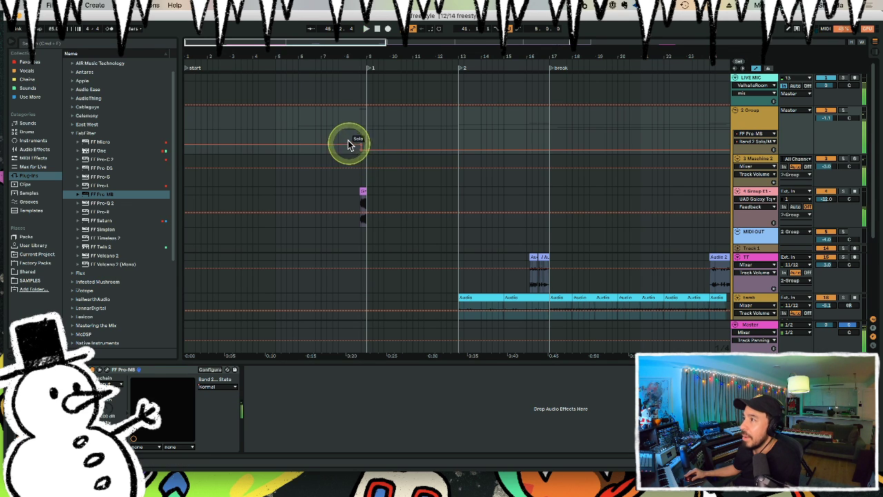
left_click(344, 134)
key("space")
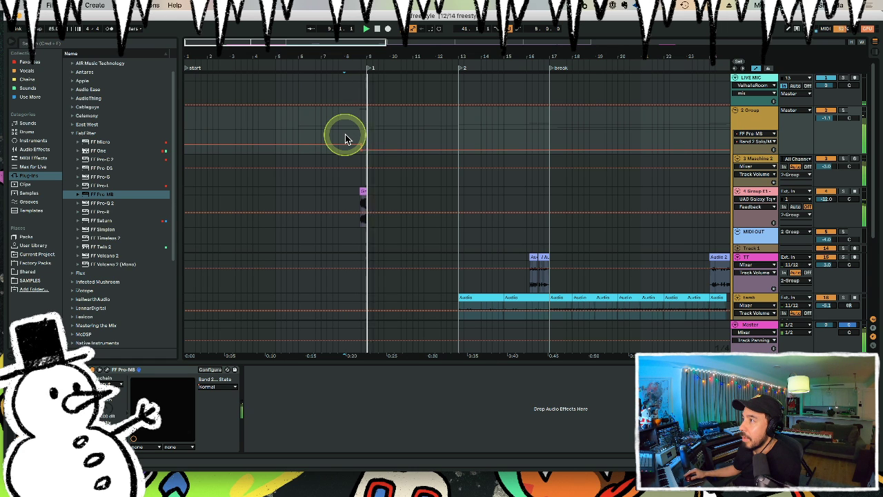
key("space")
key("space")
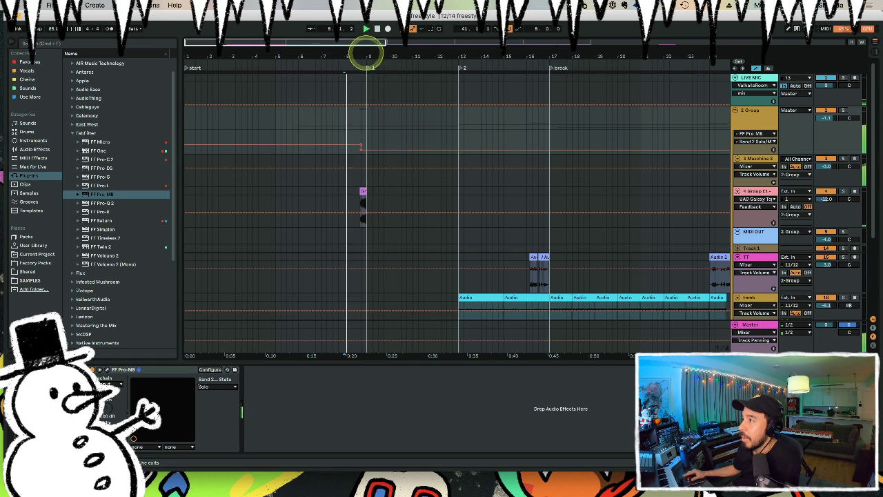
Line up the group track's Solo-to-Normal drop with marker 1 and listen to it from bar 8.
left_click_drag(368, 55, 387, 148)
left_click(343, 150)
key("space")
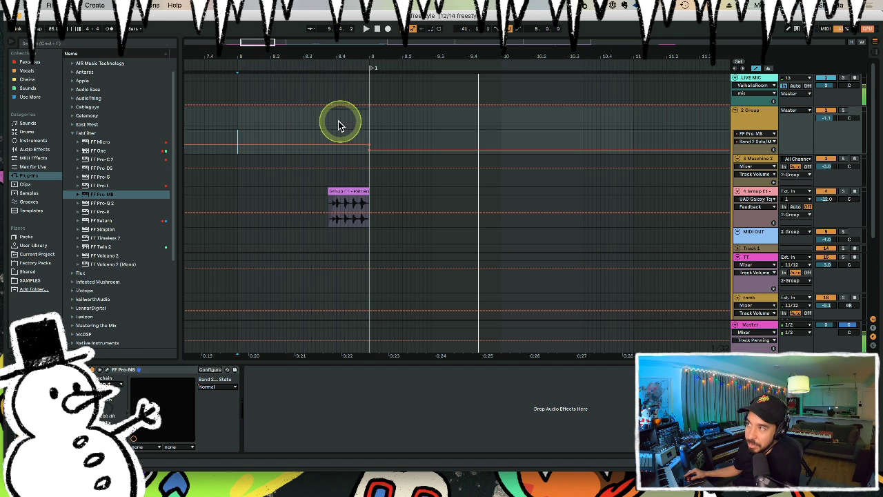
key("space")
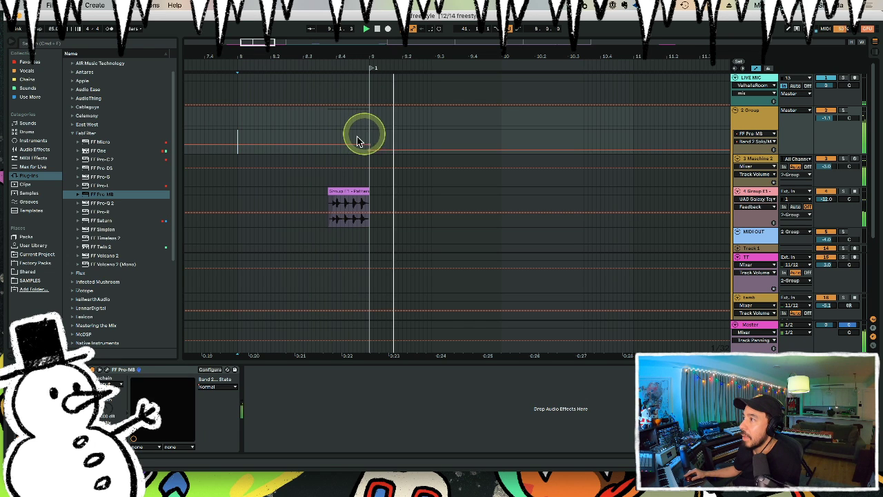
key("space")
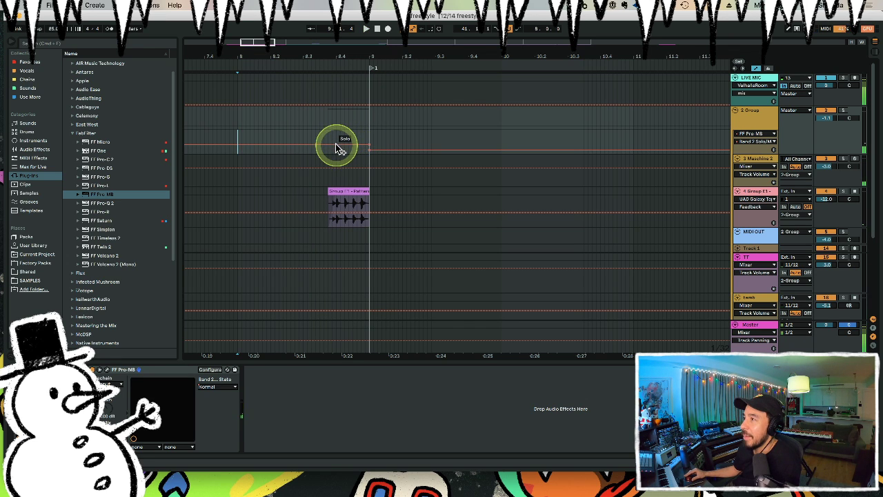
Shift the Band 2 State drop earlier, to the start of the Group E1 clip before marker 1, and audition the timing.
left_click_drag(370, 151, 324, 146)
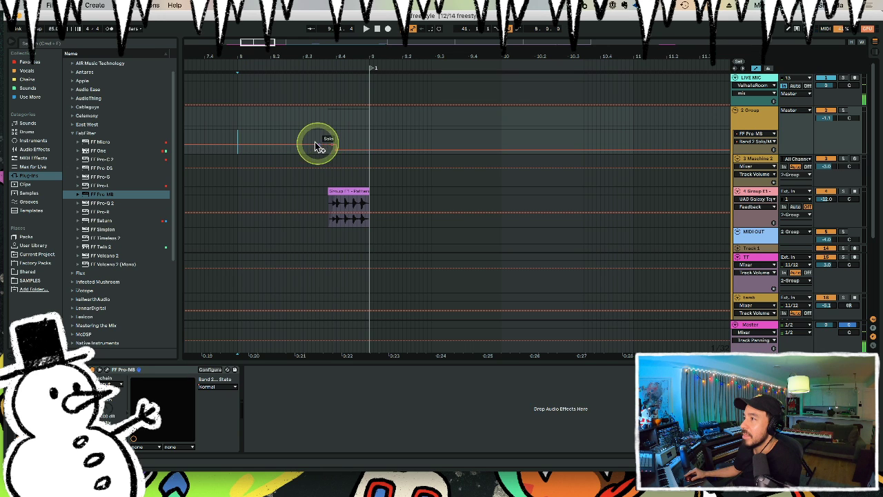
left_click(304, 161)
key("space")
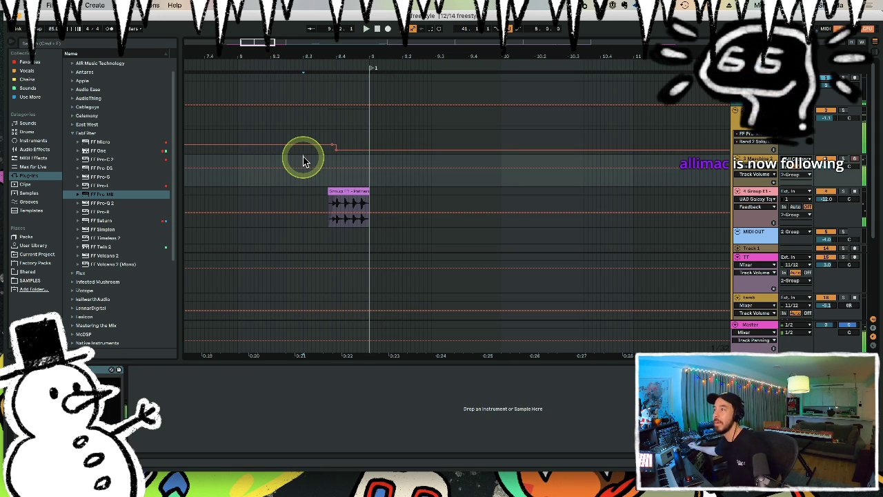
left_click(238, 135)
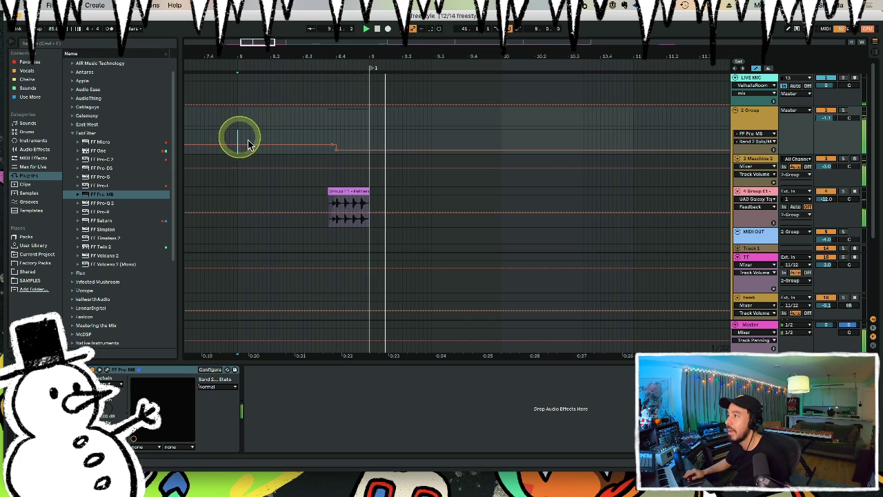
key("space")
left_click_drag(337, 150, 333, 150)
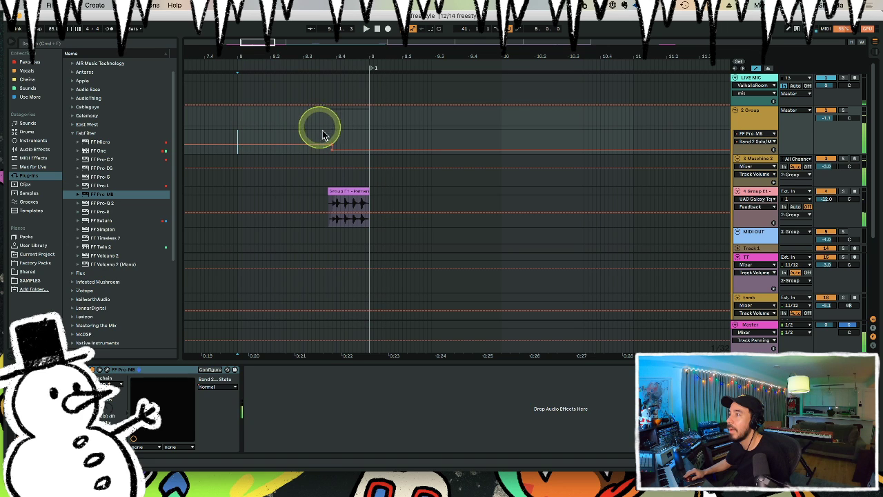
Delete the Band 2 State automation breakpoints before marker 1.
left_click(332, 150)
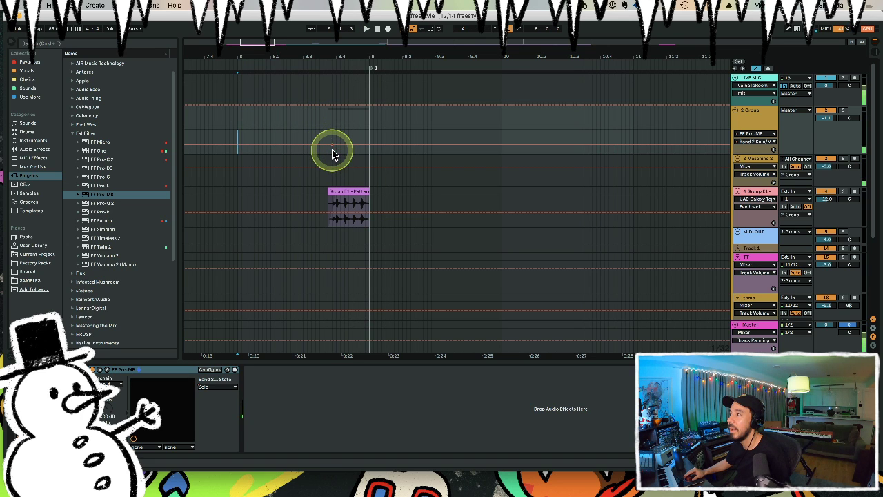
left_click(332, 151)
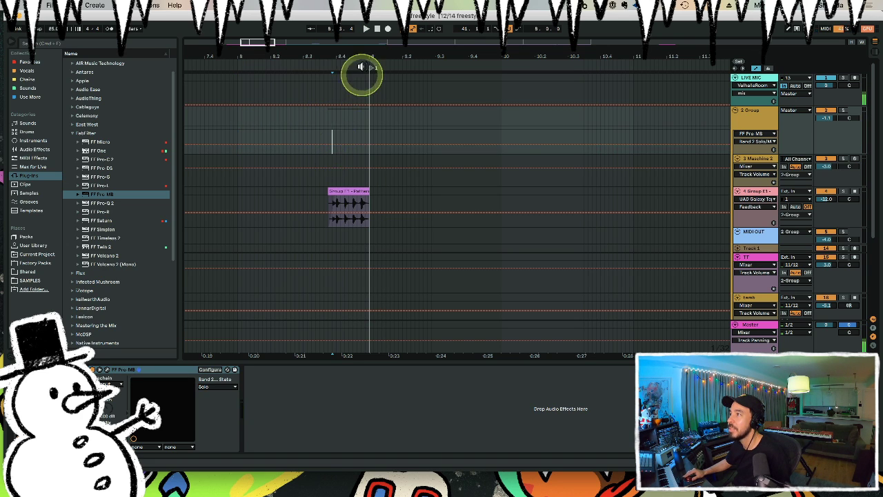
Play the group track leading into marker 8 and lower its Band 2 State automation line from Solo to Normal.
left_click_drag(369, 55, 367, 55)
scroll(369, 55, "down", 5)
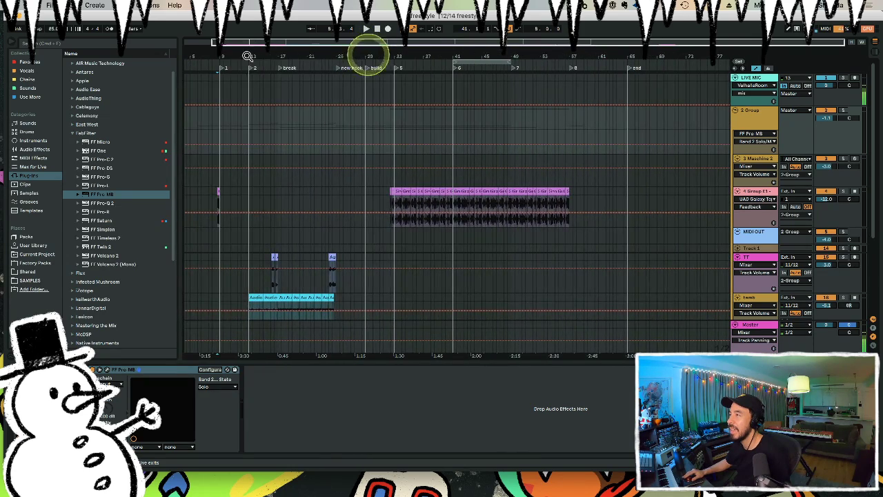
left_click_drag(590, 53, 589, 52)
left_click(297, 112)
left_click(302, 134)
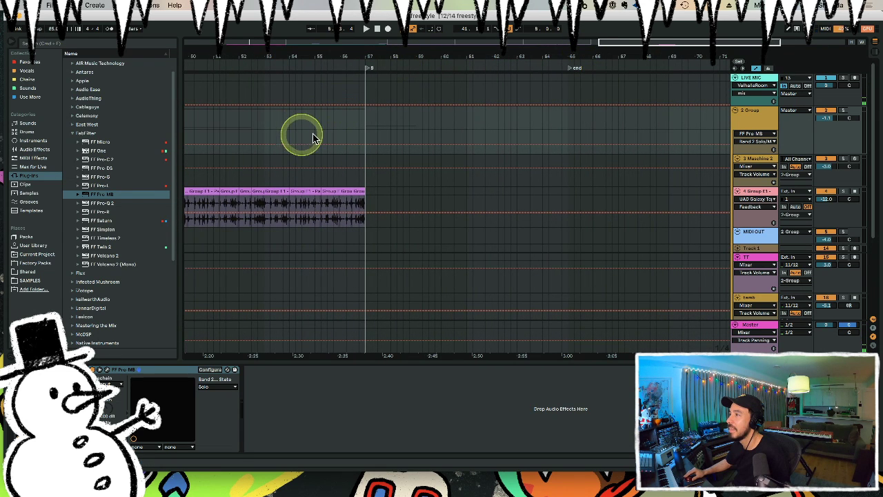
left_click(365, 139)
left_click(363, 144)
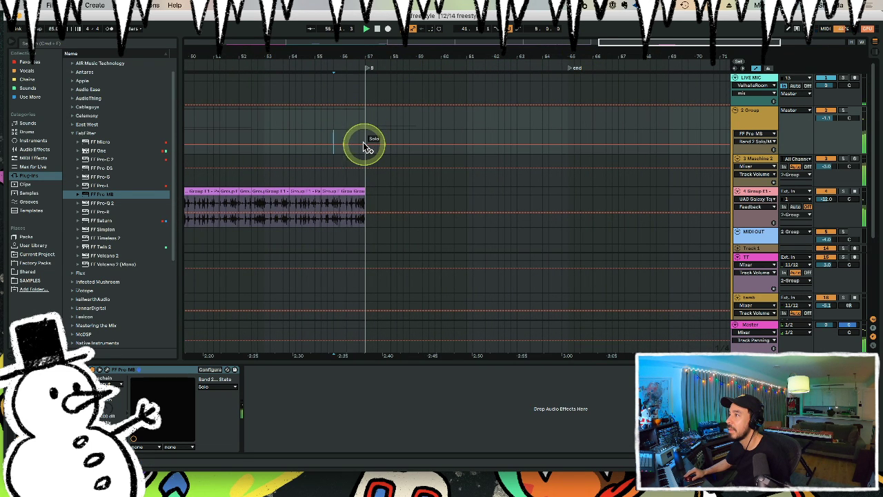
left_click_drag(365, 144, 375, 155)
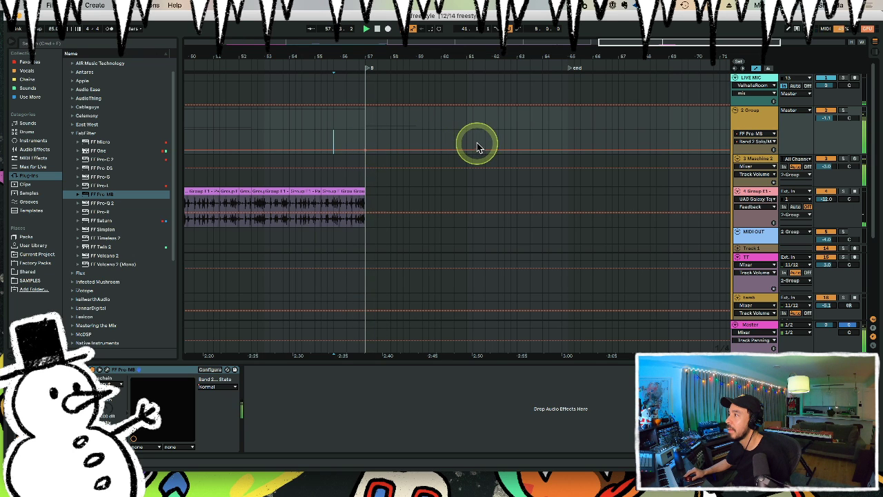
Audition the transitions into the new hook, 2 and 1 markers with Band 2 set to Normal.
left_click_drag(386, 42, 335, 81)
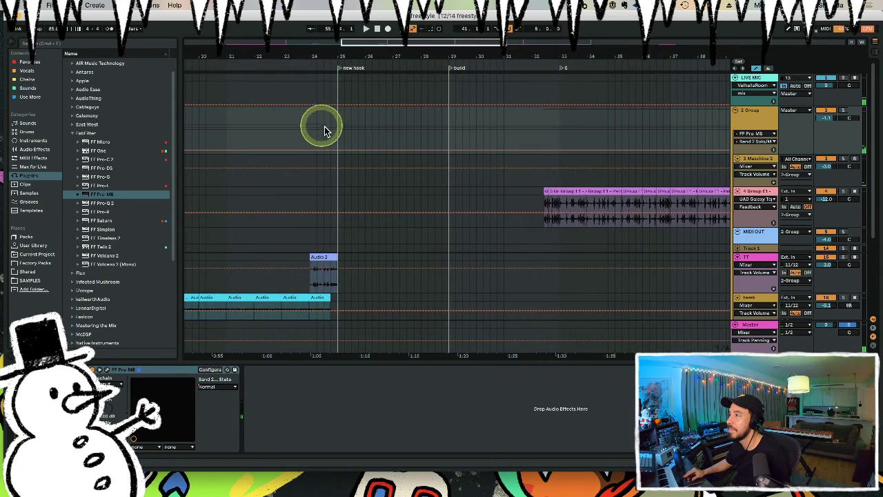
left_click(326, 131)
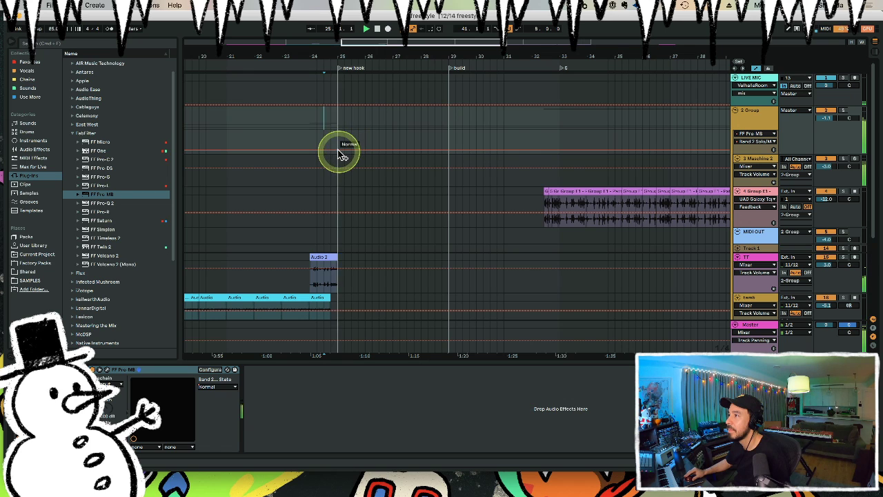
scroll(331, 54, "left", 8)
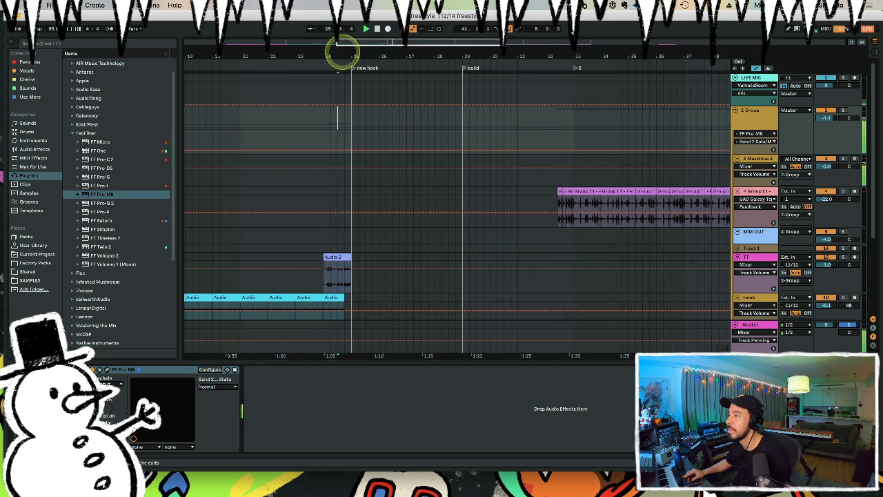
key("space")
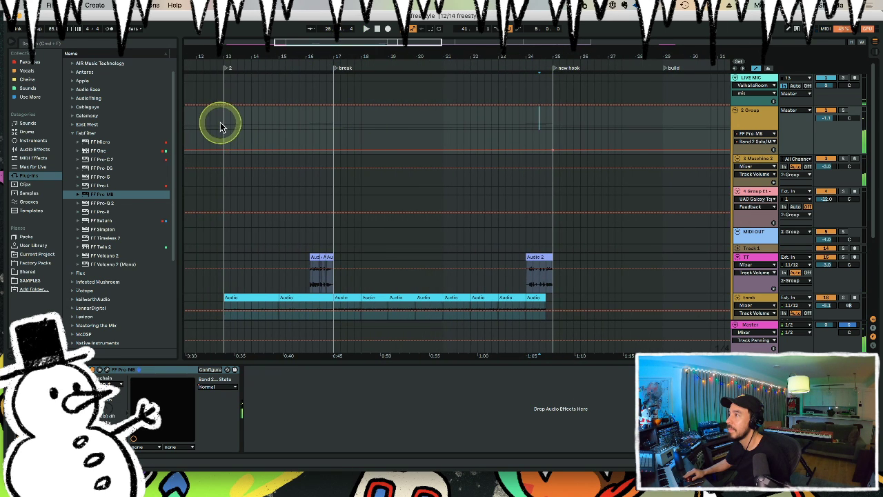
left_click(216, 123)
key("space")
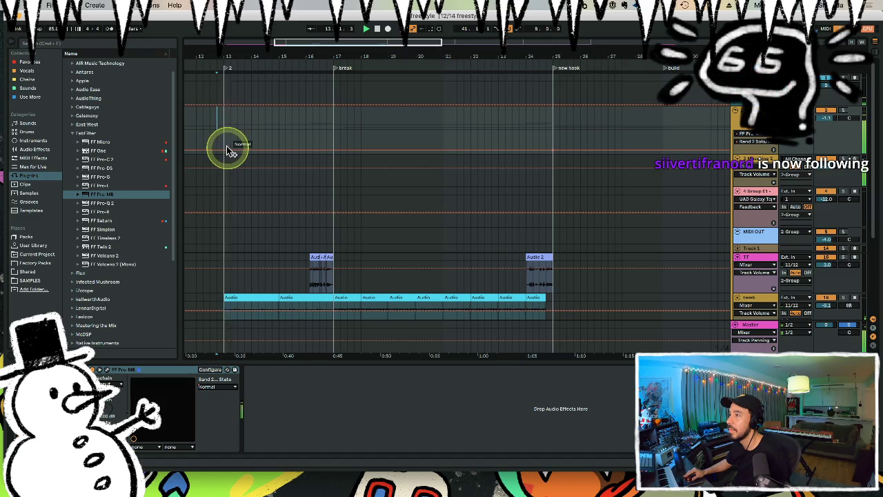
left_click(232, 51)
left_click_drag(236, 49, 233, 43)
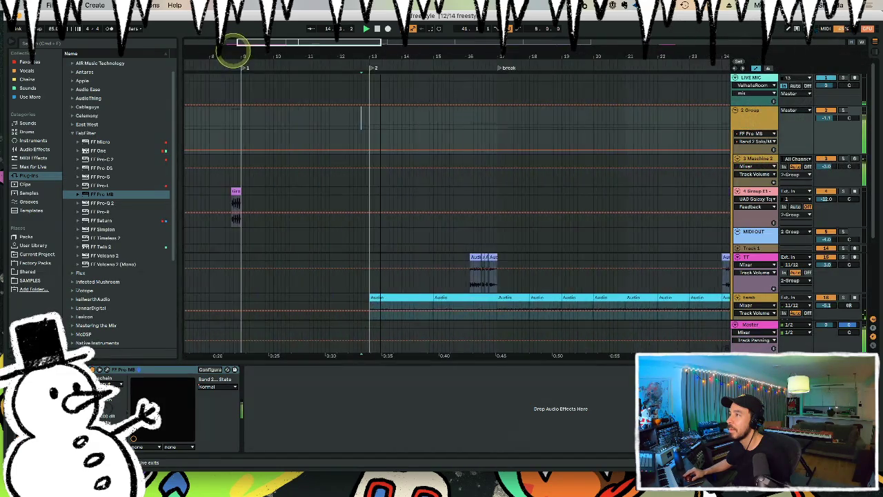
left_click(240, 129)
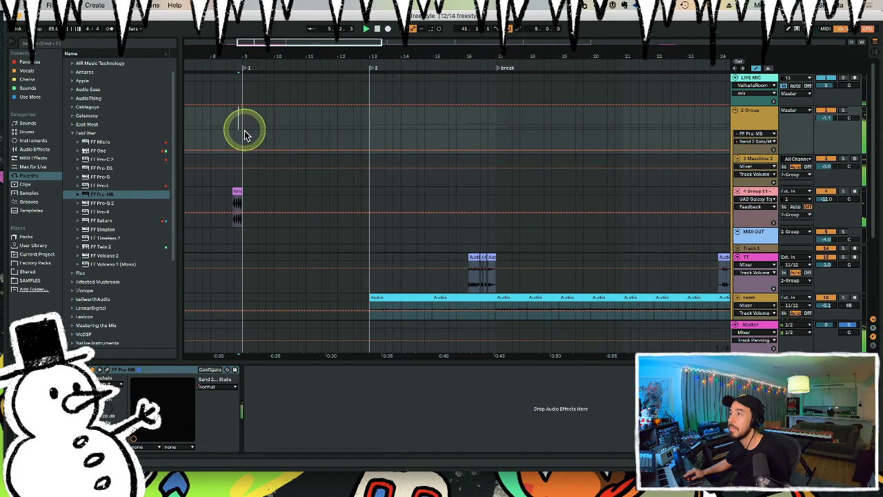
left_click_drag(245, 133, 242, 148)
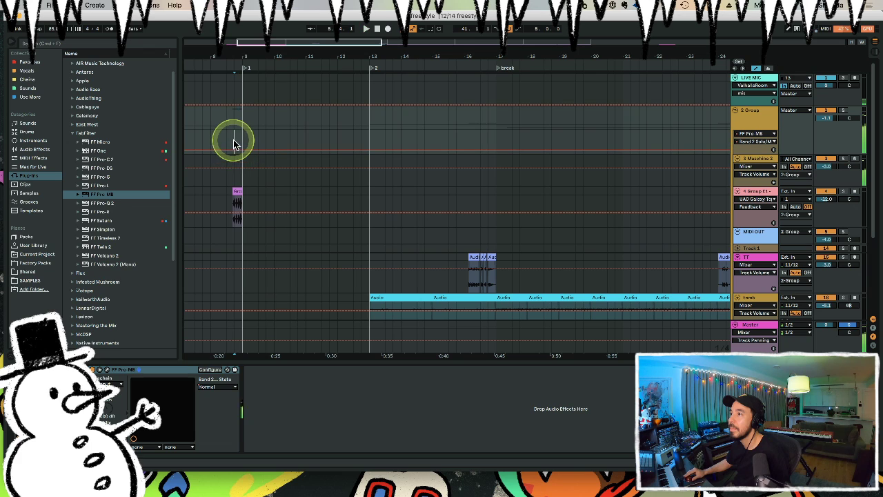
left_click(233, 139)
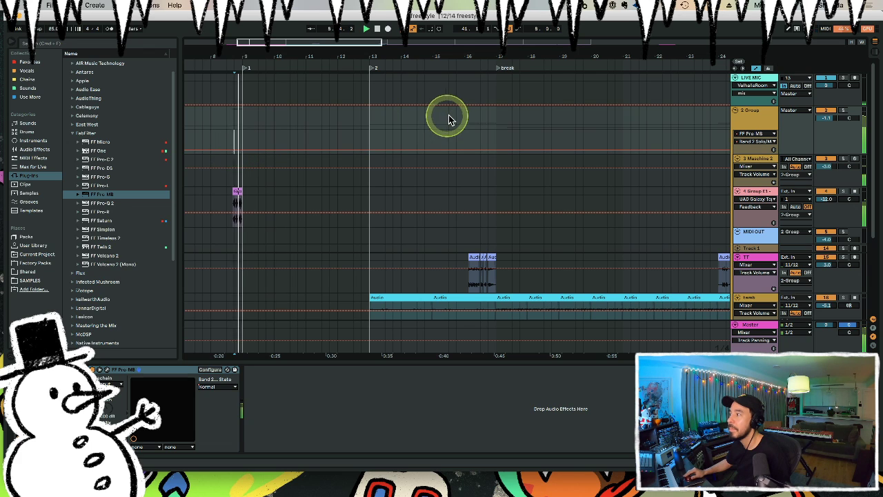
Try automating Band 2 State to switch from Normal to Solo at the break marker, and undo it.
left_click(494, 145)
mouse_move(500, 150)
left_mouse_down()
mouse_move(487, 144)
mouse_move(499, 145)
left_mouse_up()
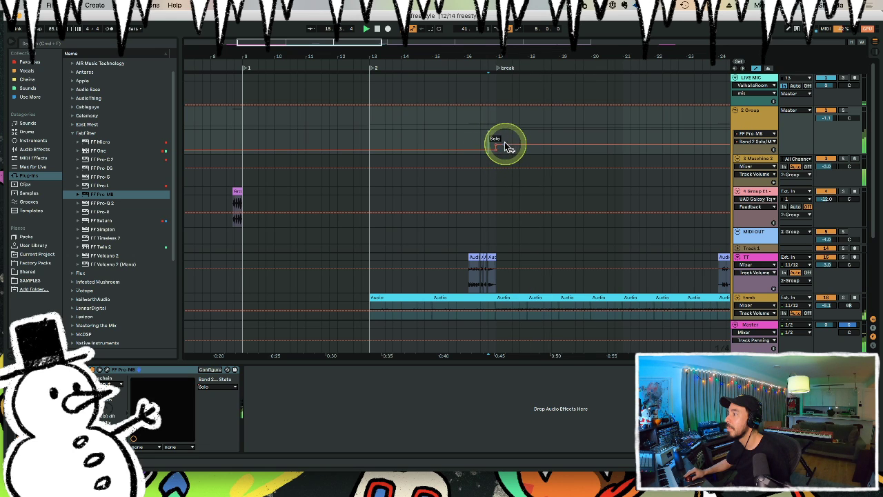
key("space")
key("super+z")
key("super+z")
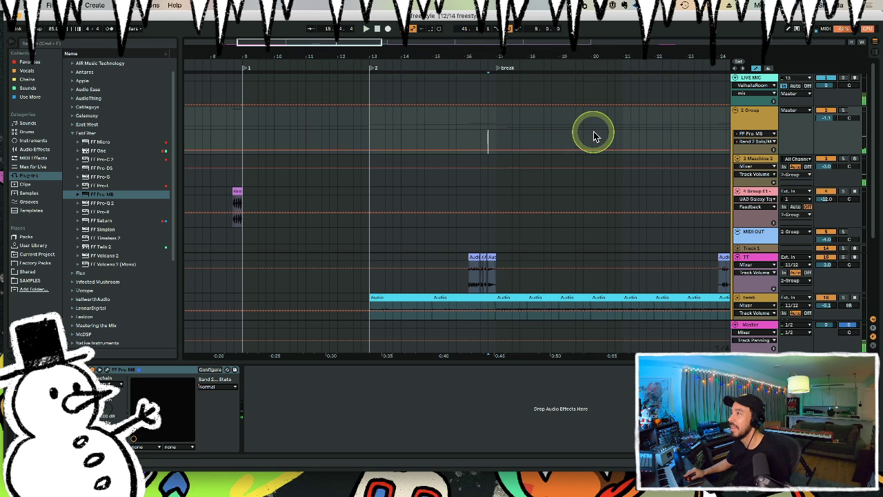
Undo the lowering of the group track's Band 2 State automation line to Normal.
left_click(220, 322)
left_click(151, 354)
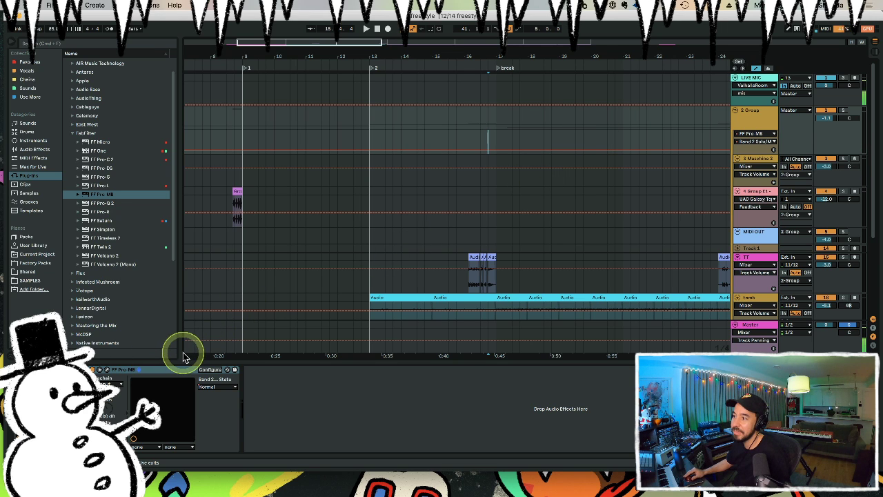
key("super+z")
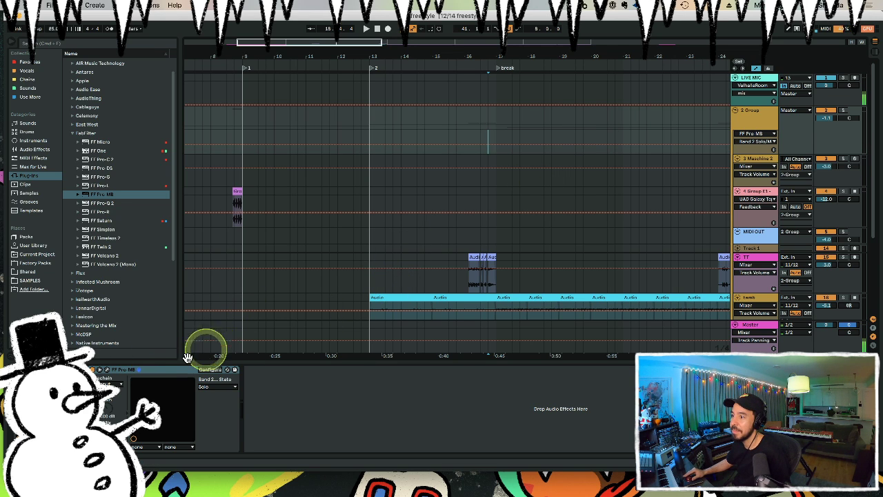
Play from just before the break marker, open the group track's FF Pro-MB window and turn off Solo on Band 2.
left_click(164, 369)
key("space")
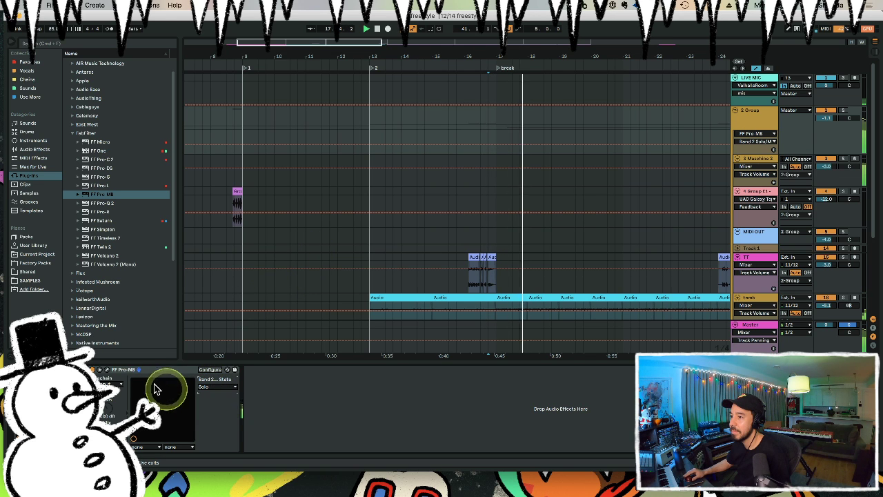
left_click(108, 369)
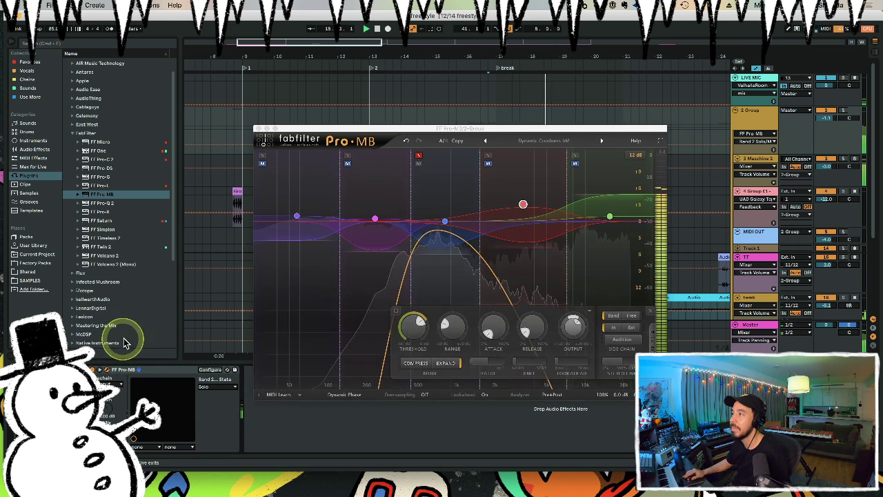
left_click(419, 155)
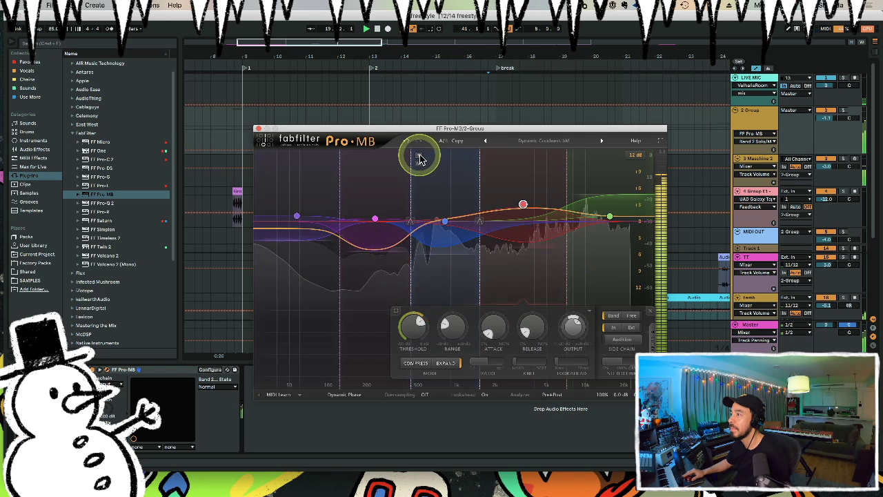
Audition the group track with Pro-MB's highest band and Band 5 muted in turn, and unmute them.
left_click(575, 163)
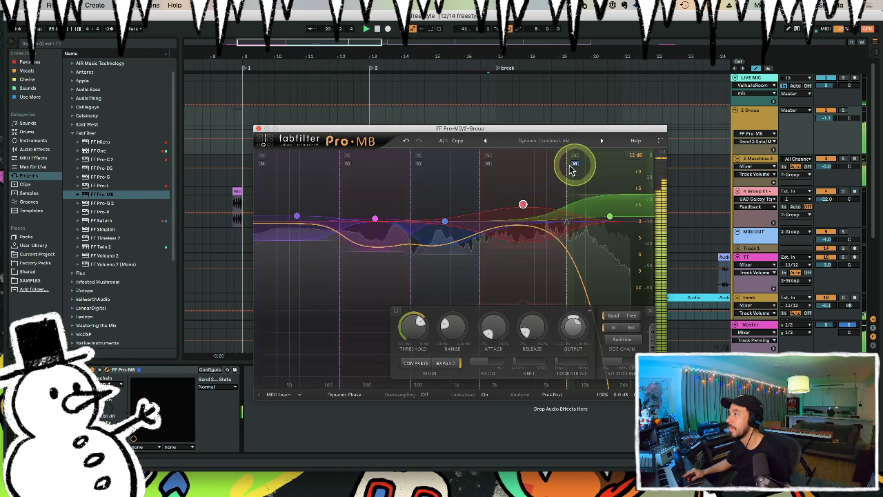
left_click(487, 165)
left_click(488, 164)
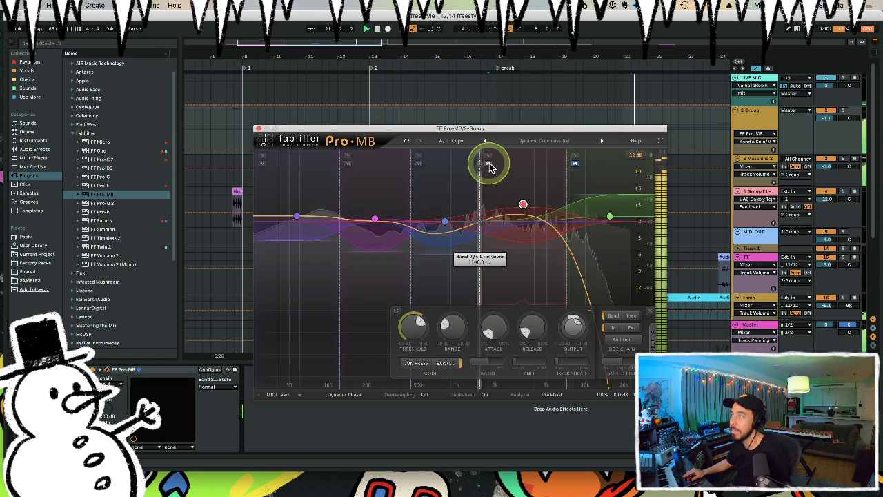
left_click(574, 163)
Rebalance the Pro-MB bands by setting Band 2 to about +1.98 dB and Band 5 to about +1.73 dB, adjusting Band 2's threshold and lowering Band 3 slightly.
mouse_move(443, 221)
left_mouse_down()
mouse_move(446, 193)
mouse_move(447, 208)
left_mouse_up()
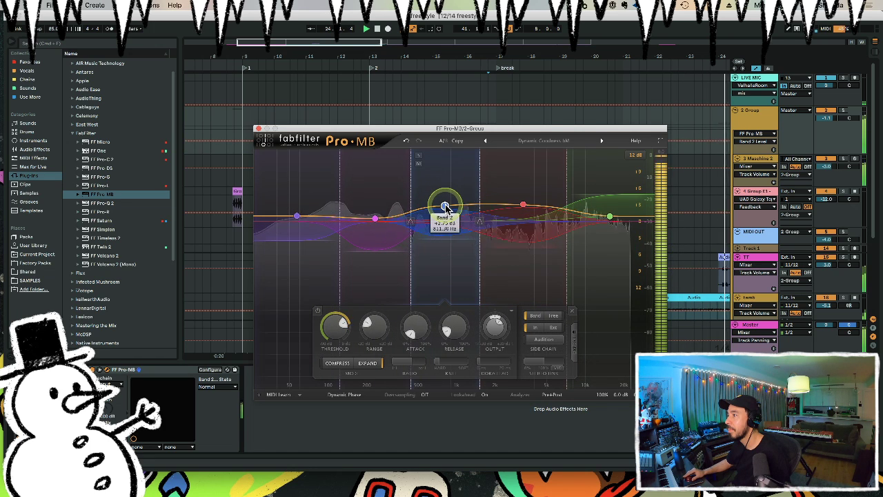
left_click_drag(338, 329, 337, 311)
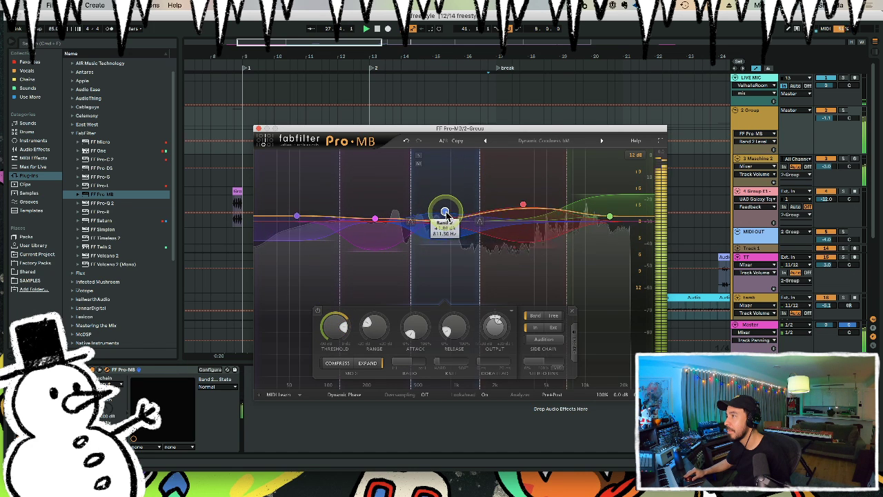
left_click_drag(525, 205, 522, 217)
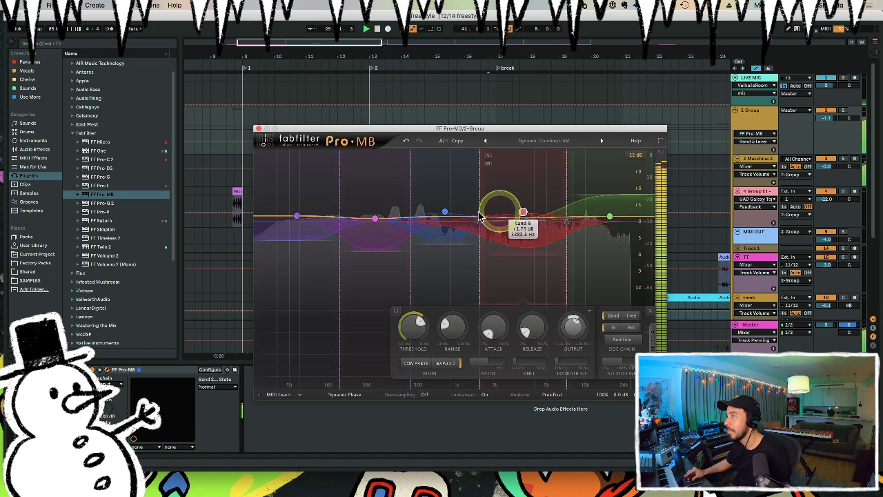
left_click(444, 214)
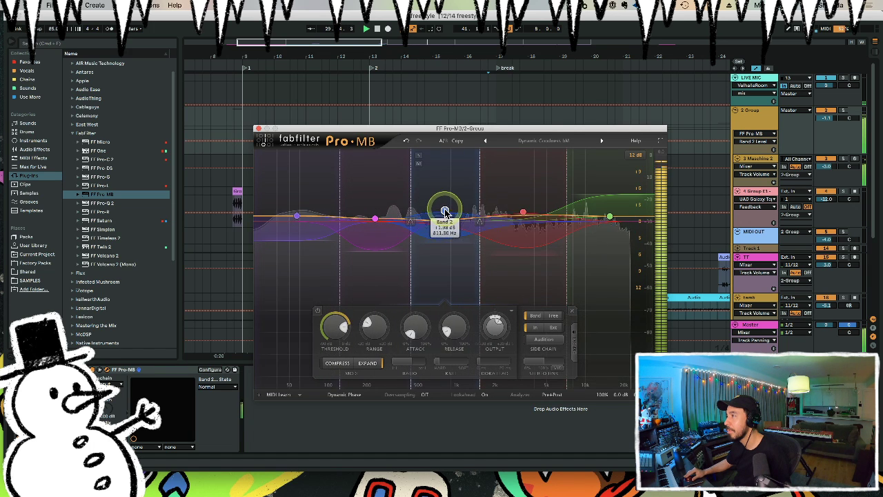
left_click(610, 223)
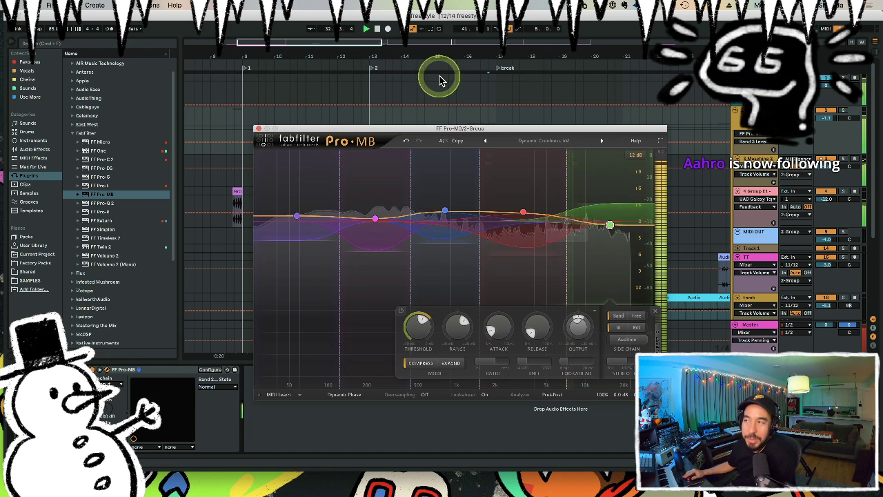
left_click(258, 129)
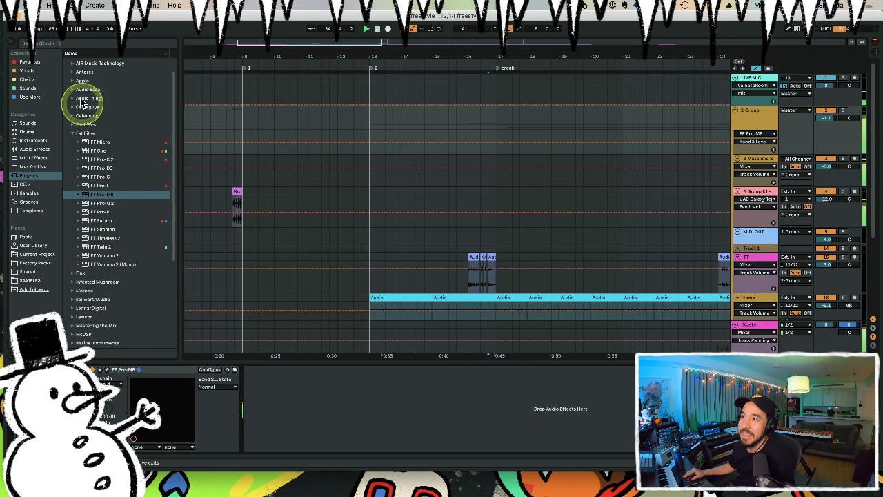
Add an Auto Filter after Pro-MB on the group track and lower its cutoff to about 6.85 kHz.
left_click(43, 141)
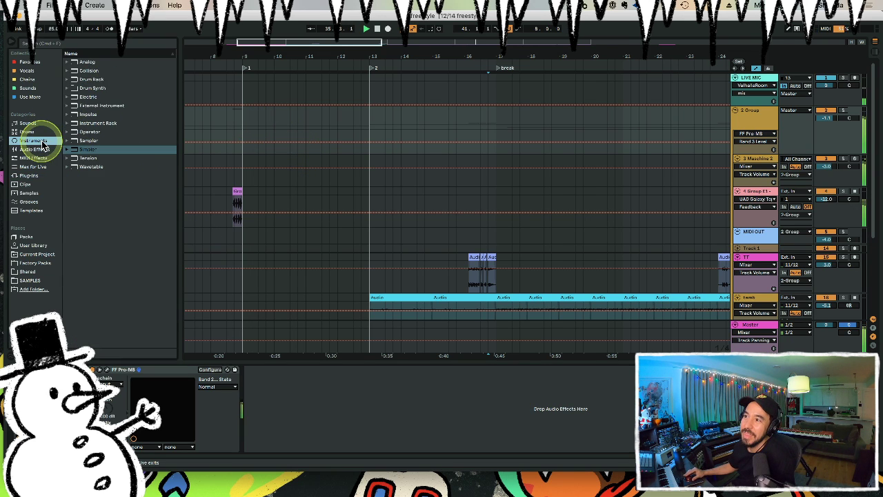
left_click(38, 150)
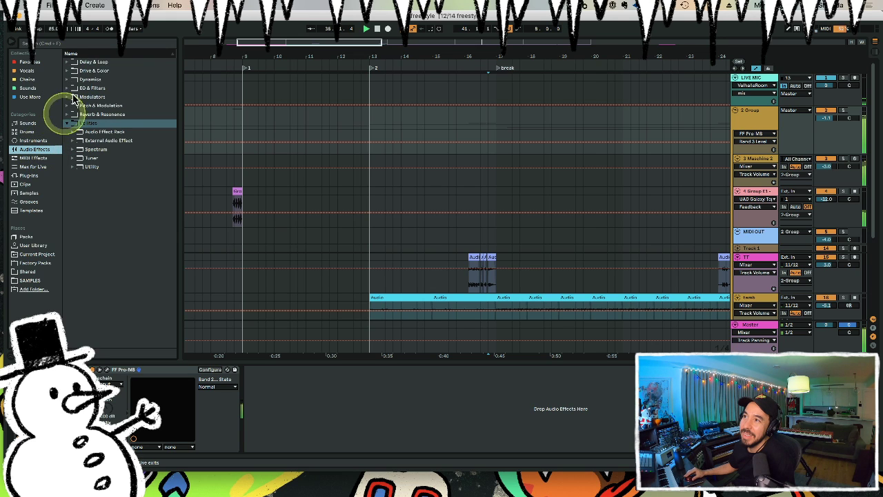
left_click(76, 88)
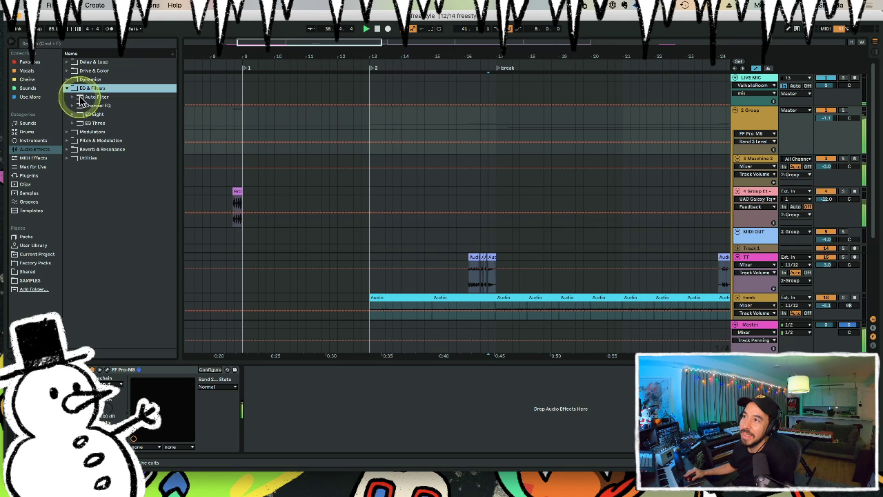
left_click_drag(77, 97, 276, 391)
left_click_drag(355, 421, 350, 417)
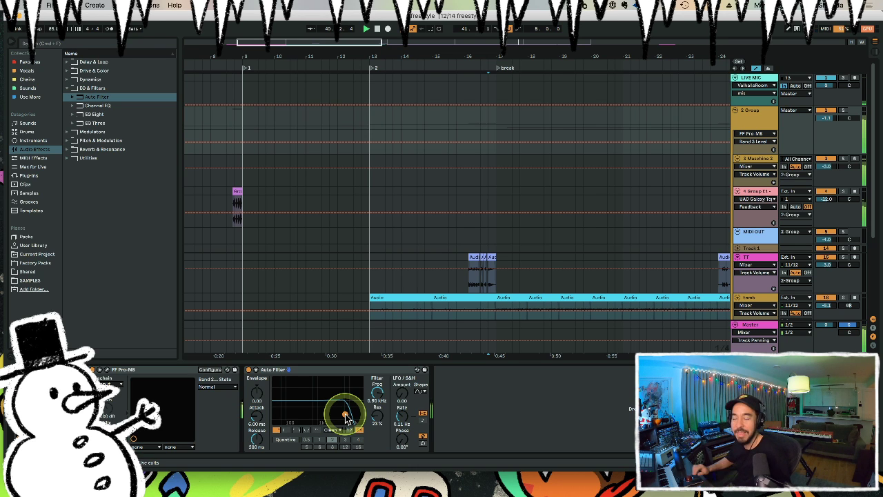
Reopen the Auto Filter's cutoff to about 18.8 kHz and play the song from bar 37.
left_click(756, 69)
left_click_drag(634, 54, 256, 43)
left_click_drag(409, 41, 559, 51)
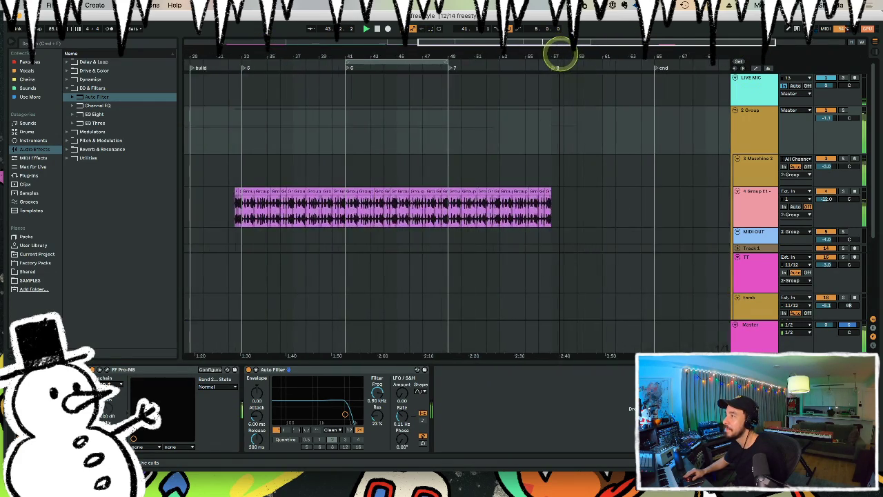
left_click(299, 140)
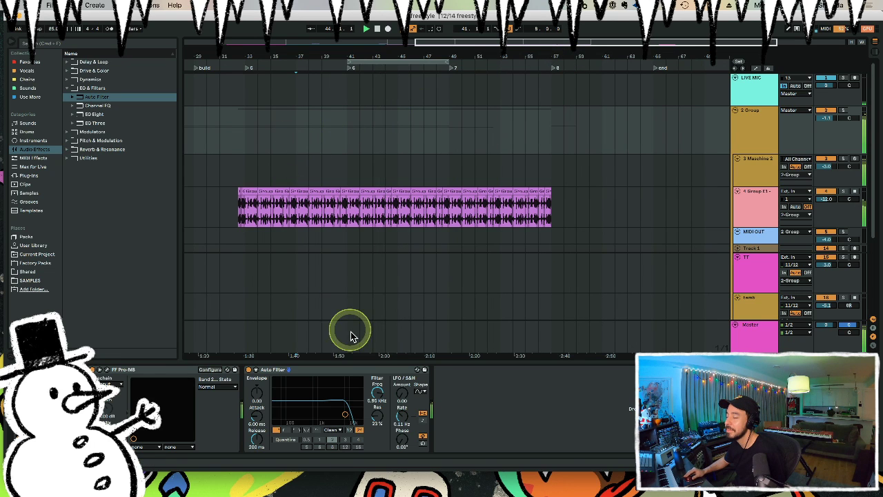
left_click_drag(377, 394, 377, 422)
key("space")
key("space")
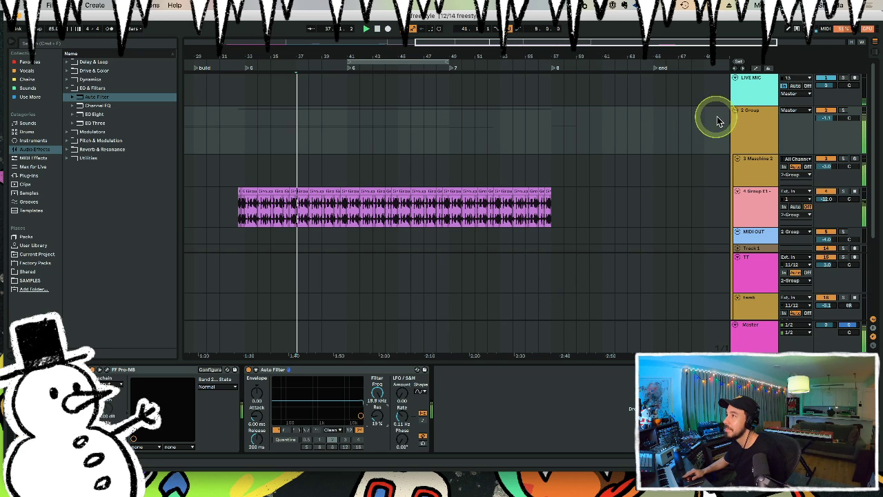
Automate the group track's Auto Filter Frequency to slope down from about bar 39 to below 80 Hz at the end marker.
left_click(755, 68)
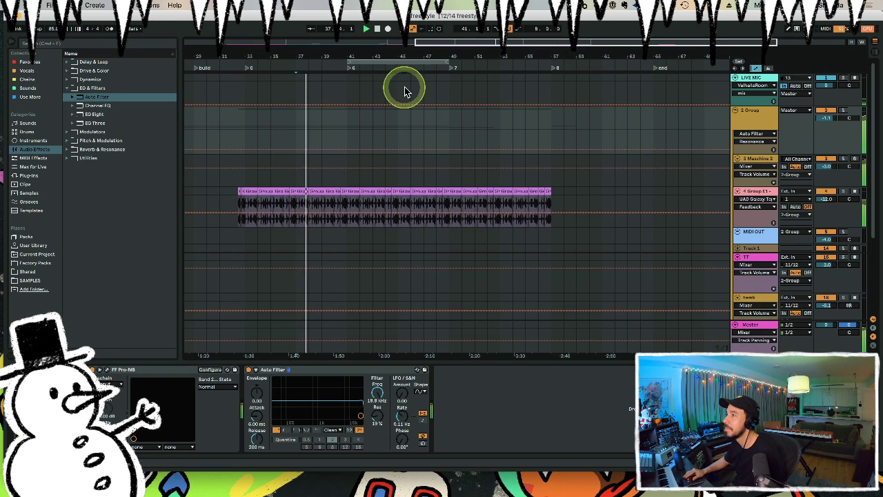
left_click(378, 390)
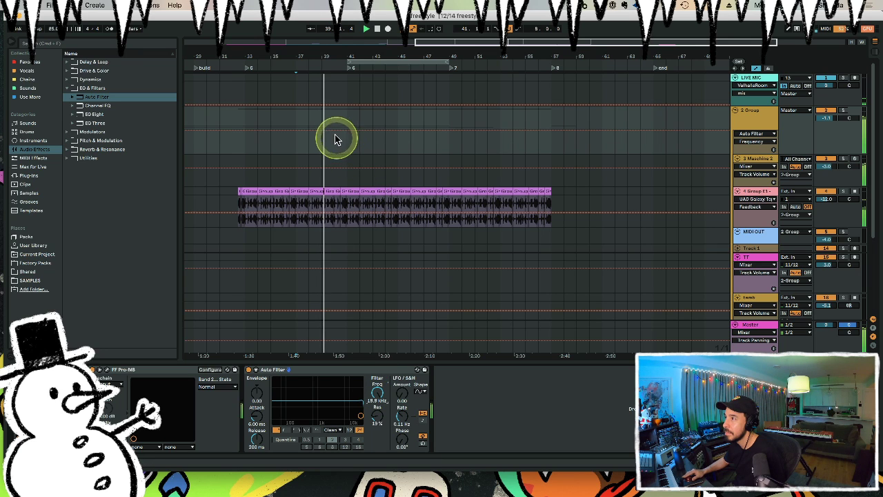
left_click_drag(324, 133, 652, 149)
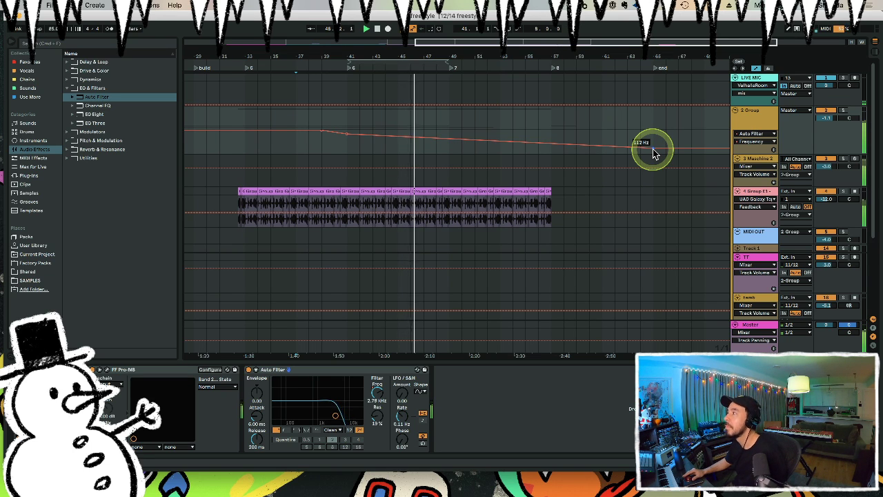
left_click_drag(652, 149, 653, 151)
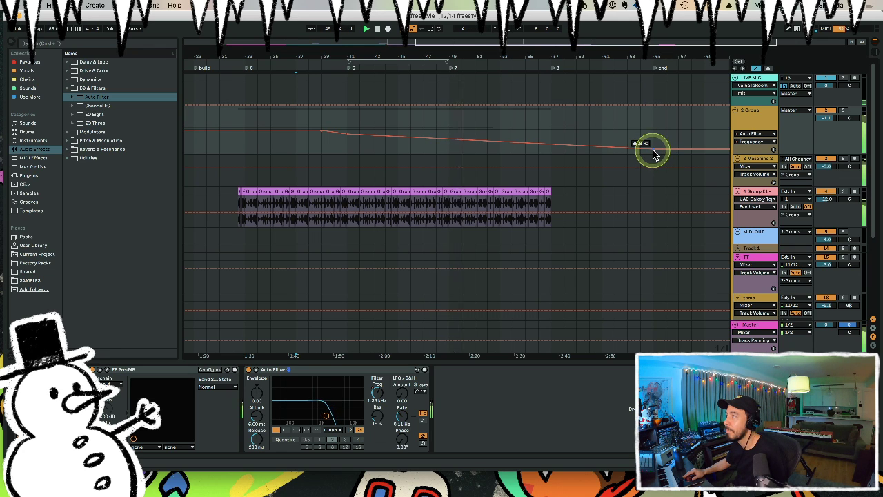
left_click_drag(652, 148, 655, 155)
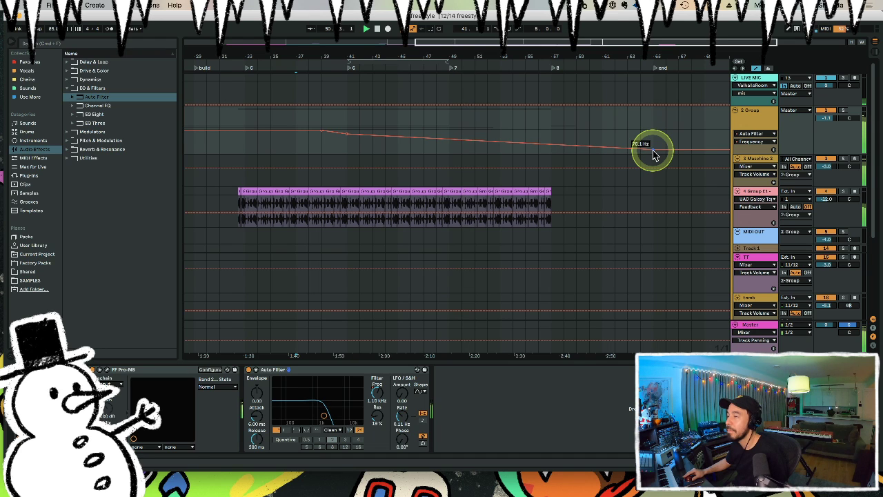
Raise the filter frequency automation at the end marker to about 217 Hz, with an extra breakpoint just past the 8 marker.
key("space")
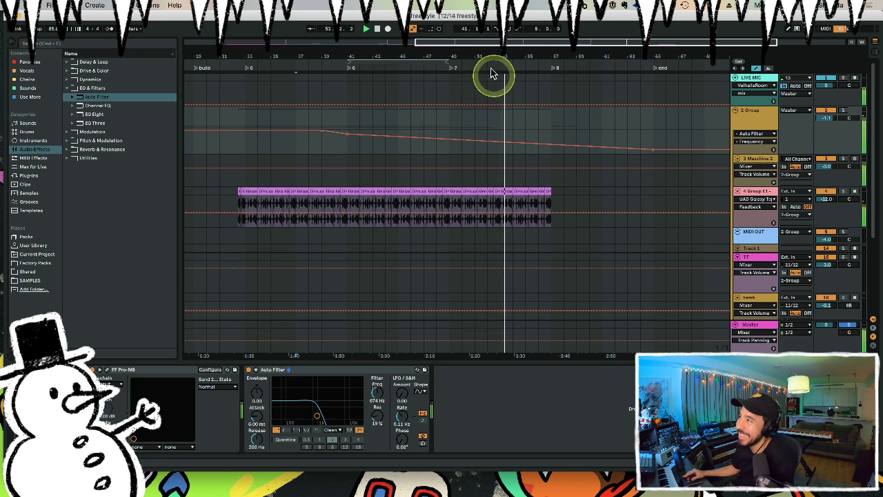
left_click(755, 68)
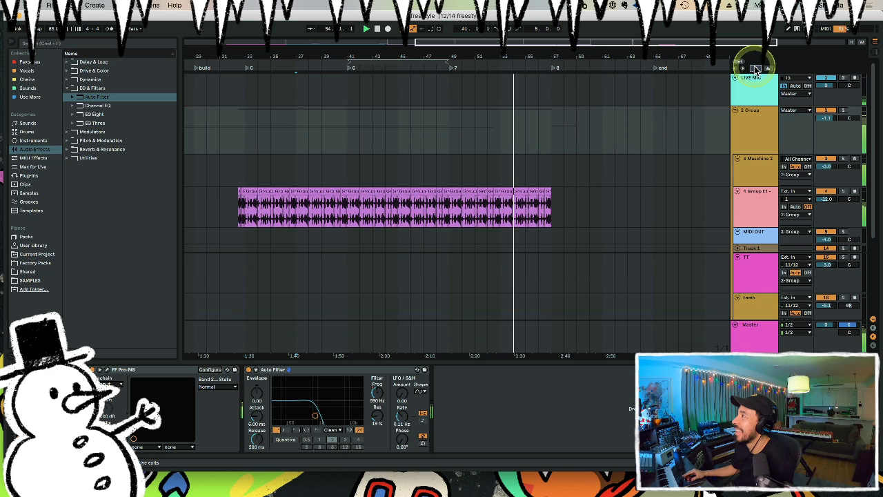
left_click_drag(565, 55, 565, 53)
scroll(565, 55, "down", 3)
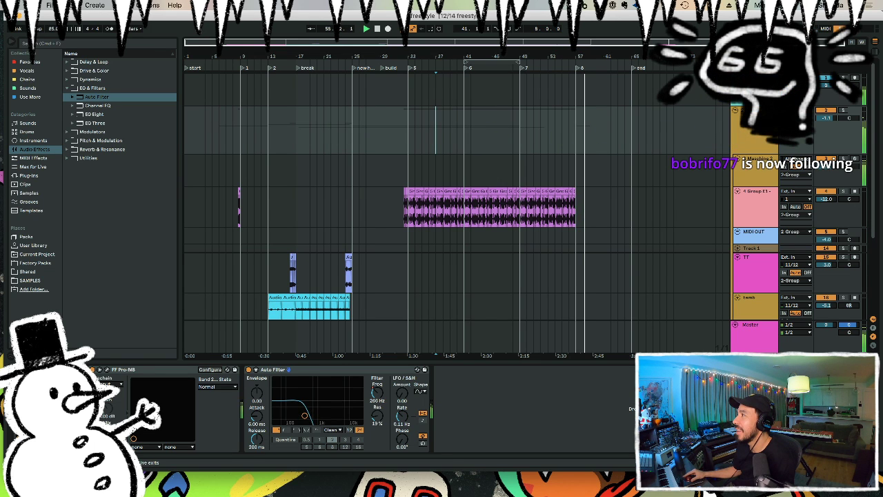
key("a")
key("space")
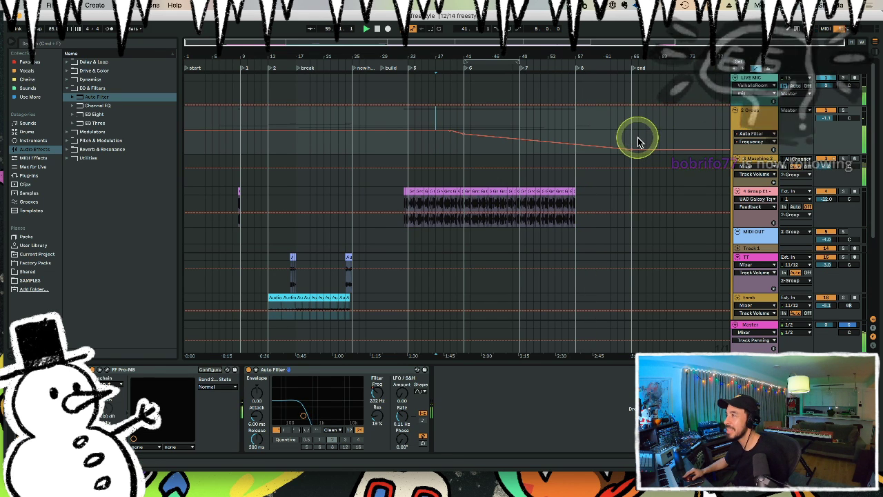
left_click_drag(631, 150, 629, 149)
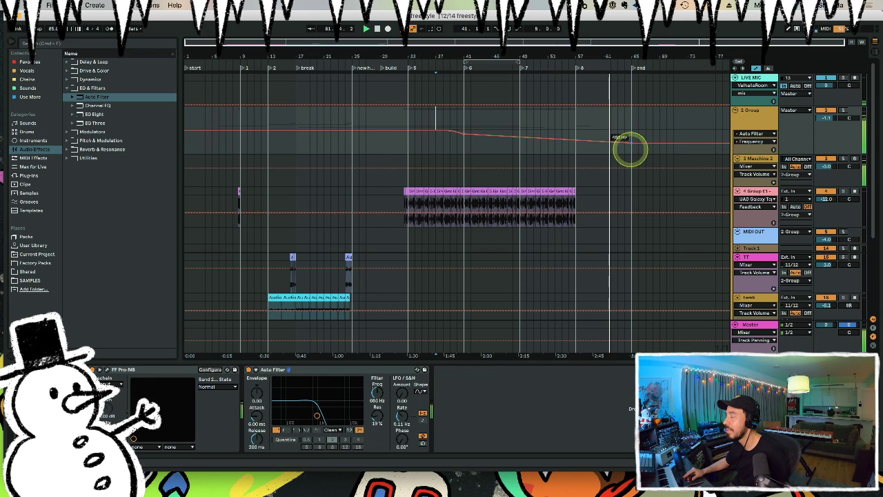
mouse_move(631, 145)
left_mouse_down()
mouse_move(572, 146)
mouse_move(632, 145)
left_mouse_up()
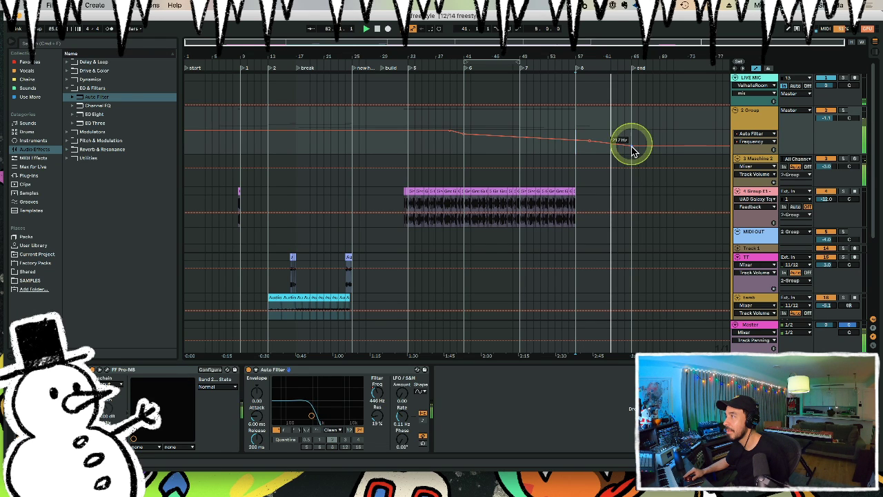
Play the song from the start marker, hide the automation lanes and open the Maschine 2 plug-in window.
left_click(189, 69)
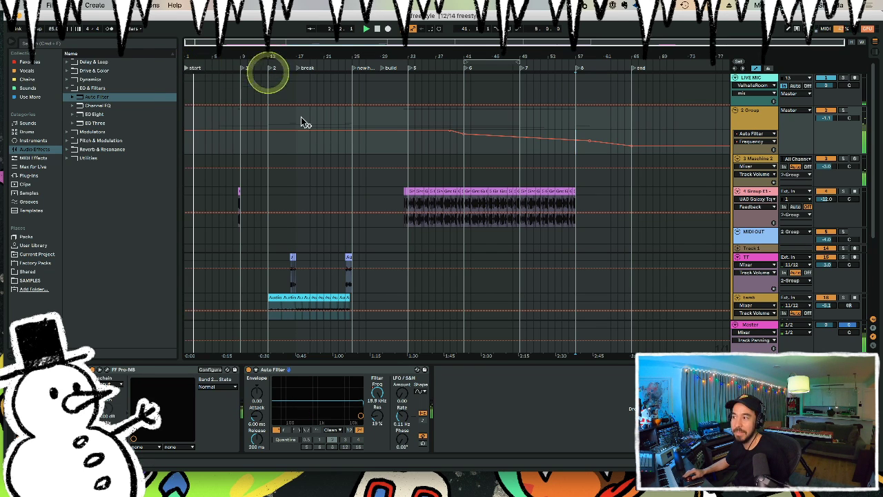
left_click(755, 68)
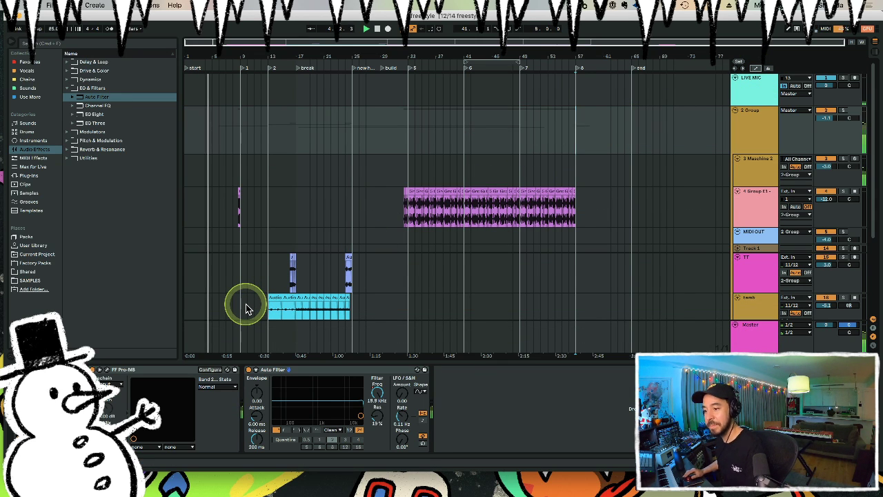
left_click(759, 161)
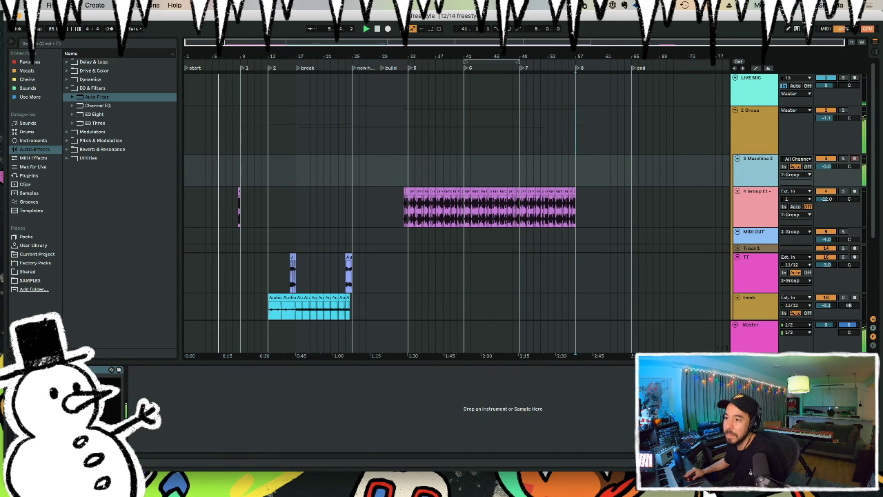
left_click(31, 369)
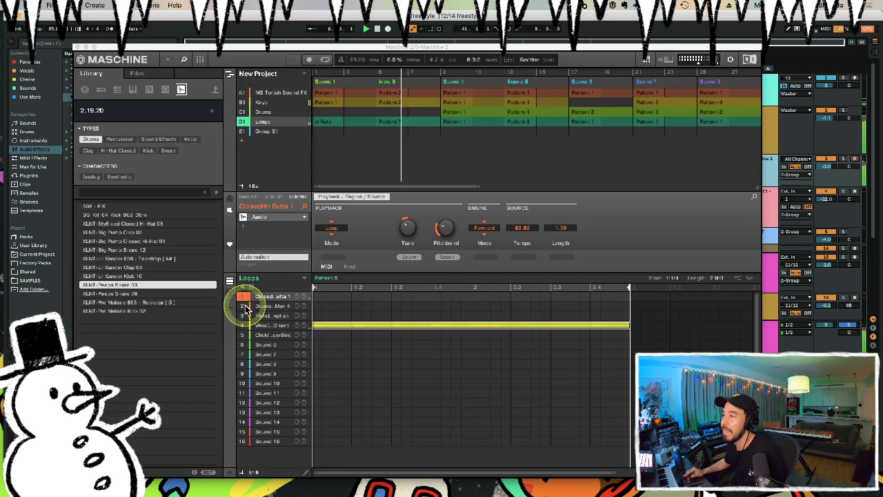
Add Maschine's internal Filter to the ClosedHH Butta 1 sound in the Loops group's Pattern 7, and close the plug-in window.
left_click(394, 123)
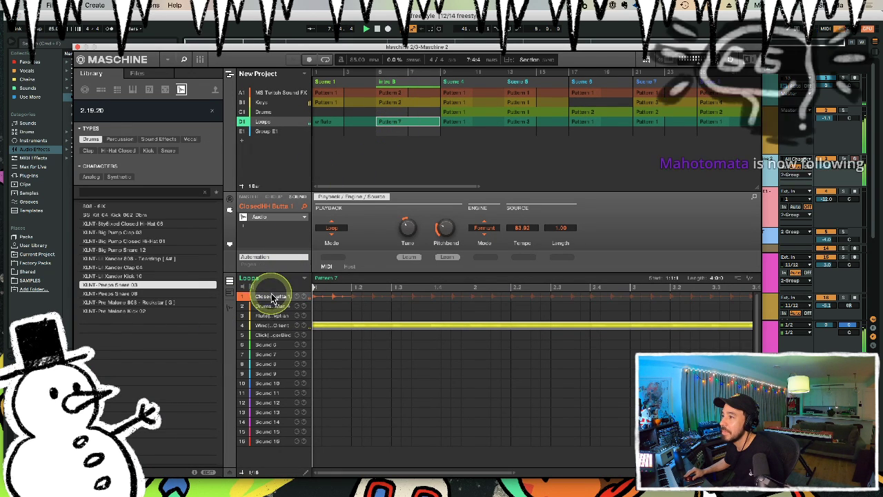
left_click(243, 222)
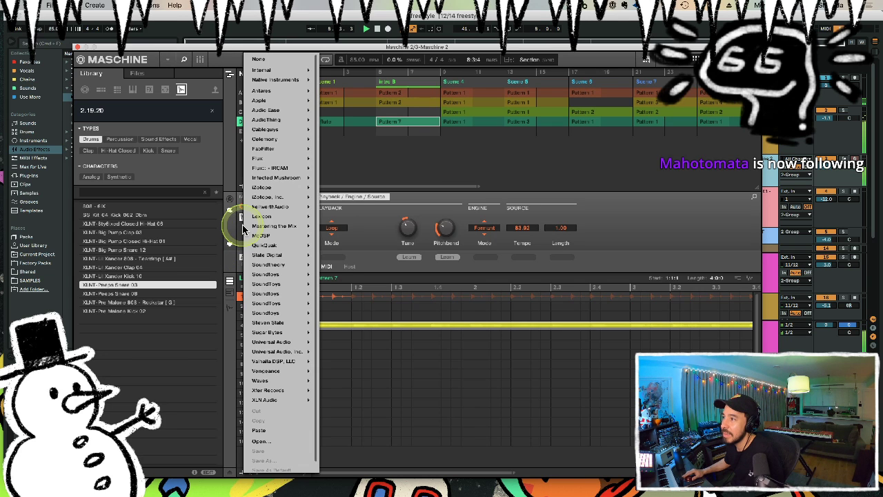
mouse_move(271, 91)
mouse_move(272, 71)
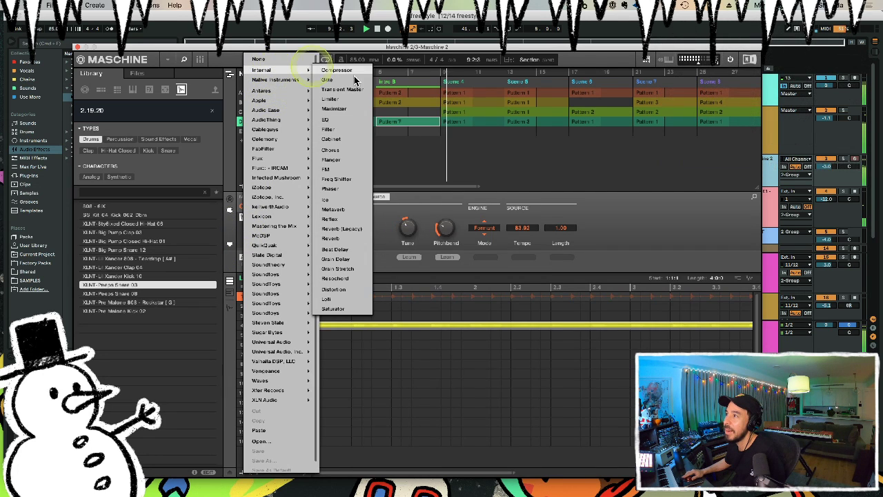
left_click(358, 131)
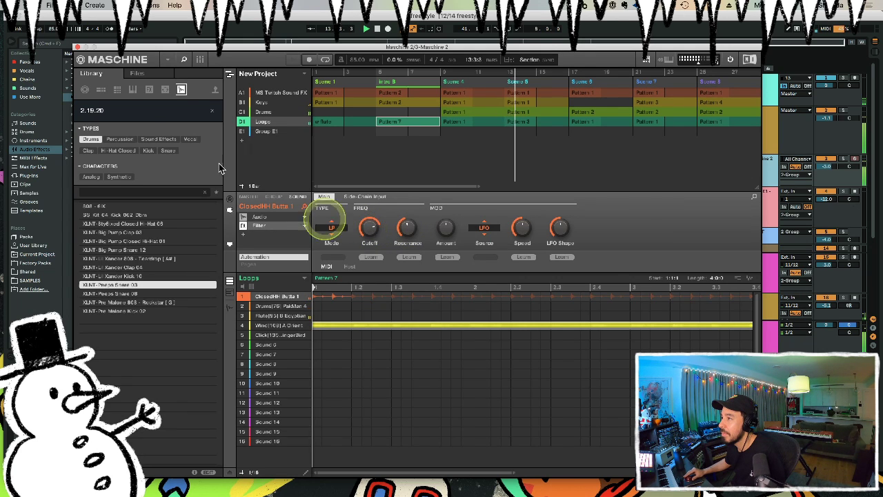
left_click(77, 47)
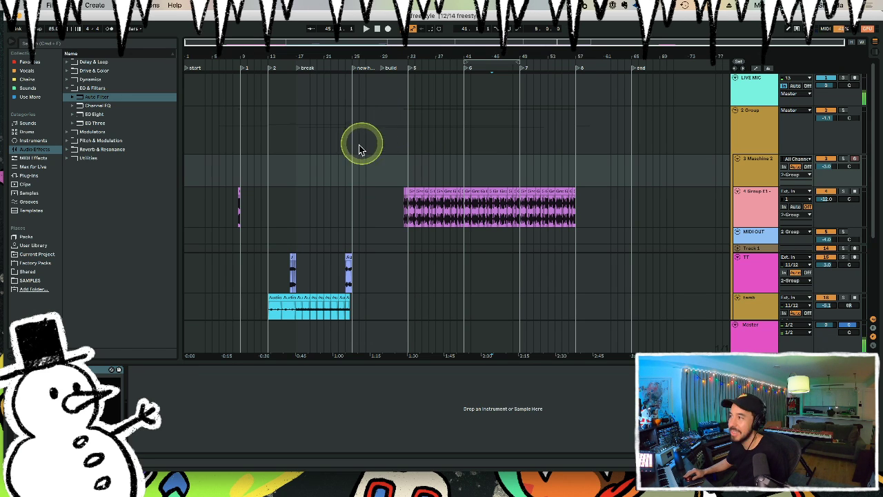
Play the song from the start and add EQ Eight to the audio track directly below TT.
left_click(187, 144)
key("space")
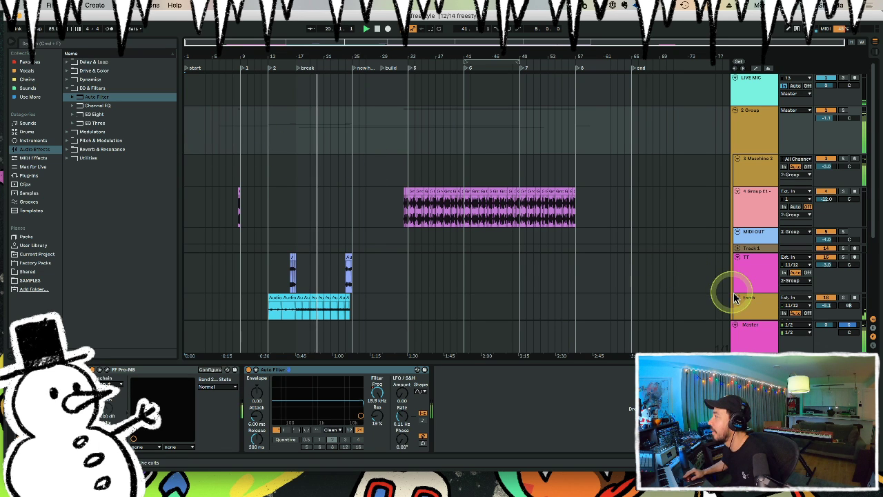
scroll(482, 247, "down", 3)
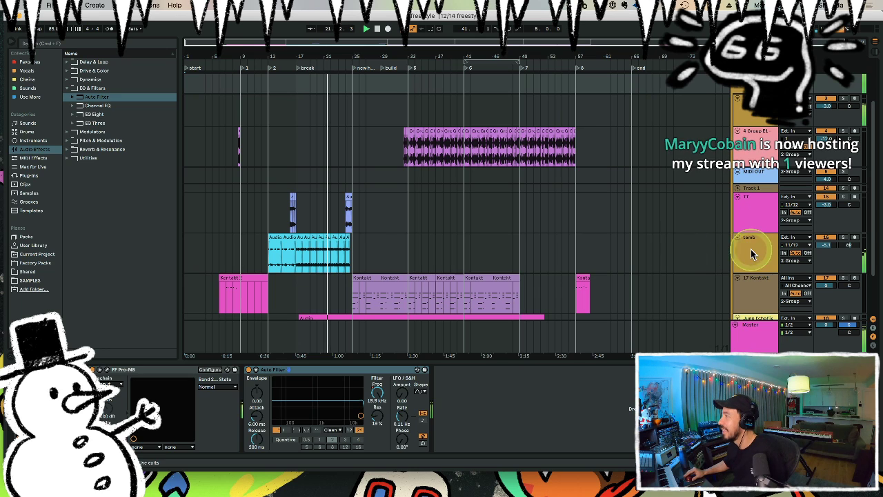
left_click(718, 251)
left_click_drag(86, 121, 276, 386)
left_click(281, 249)
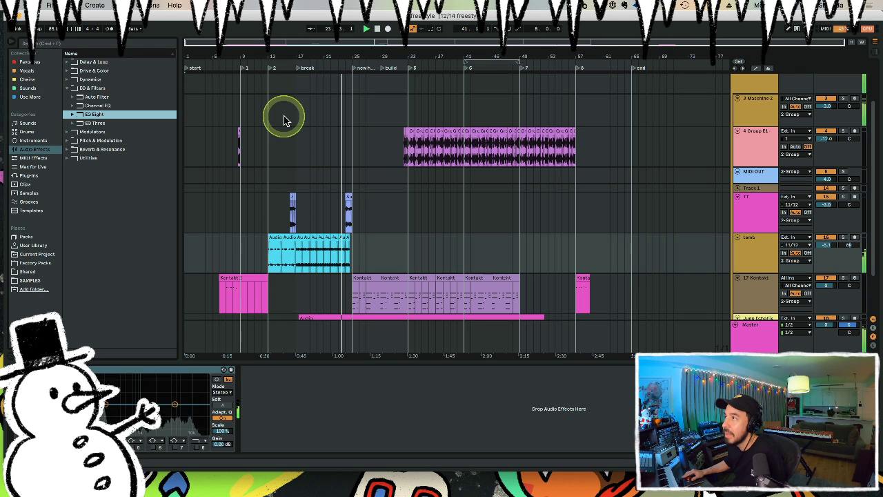
Play from the break marker and shape that track's EQ Eight with a high-frequency dip and a mild boost just below it.
left_click(299, 69)
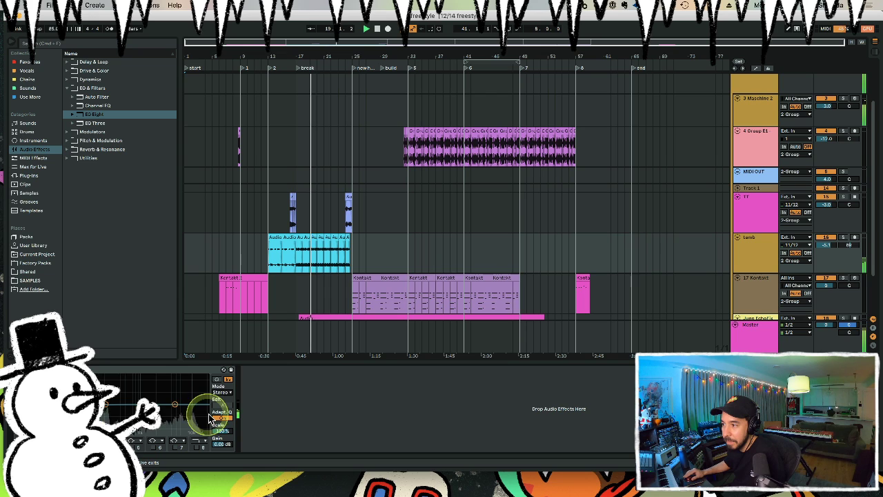
mouse_move(176, 407)
left_mouse_down()
mouse_move(181, 417)
mouse_move(207, 418)
mouse_move(193, 418)
mouse_move(187, 380)
mouse_move(180, 417)
left_mouse_up()
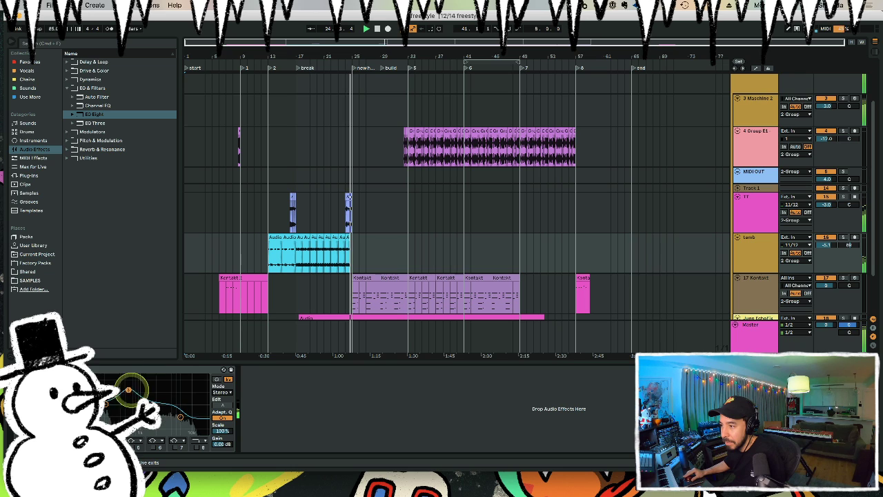
left_click(299, 72)
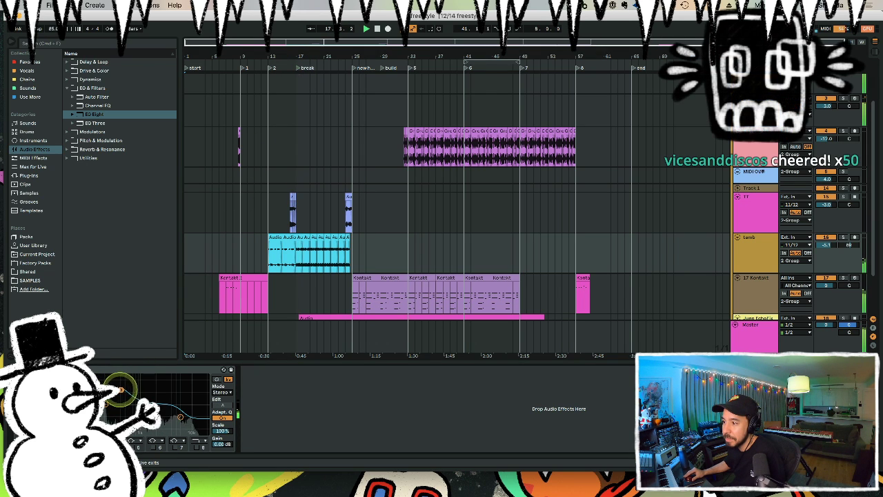
mouse_move(162, 380)
left_mouse_down()
mouse_move(115, 386)
mouse_move(160, 391)
left_mouse_up()
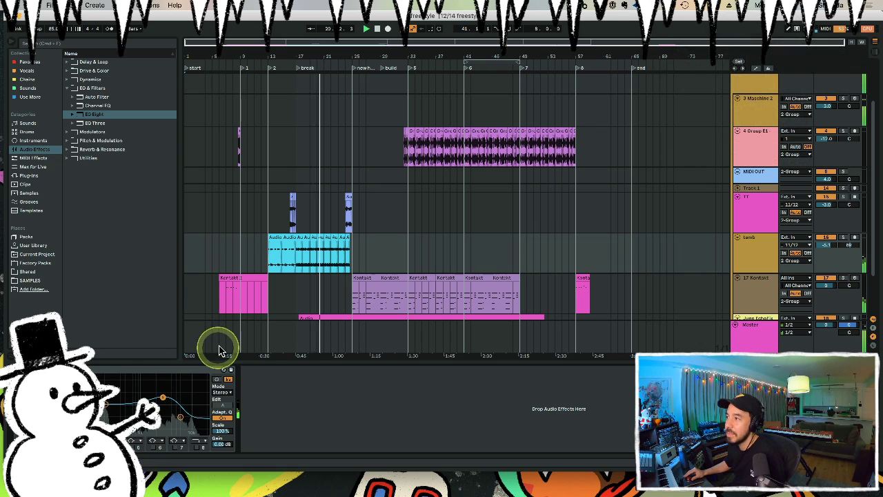
left_click(298, 264)
left_click_drag(299, 264, 323, 263)
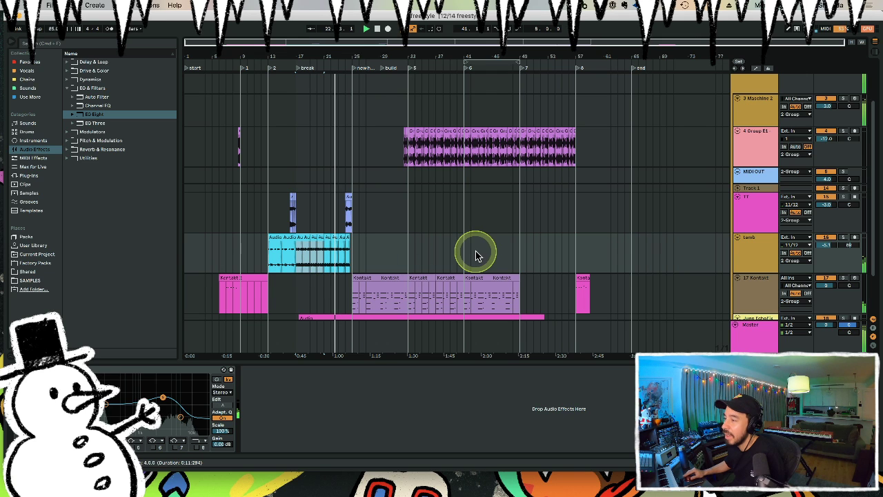
left_click(421, 193)
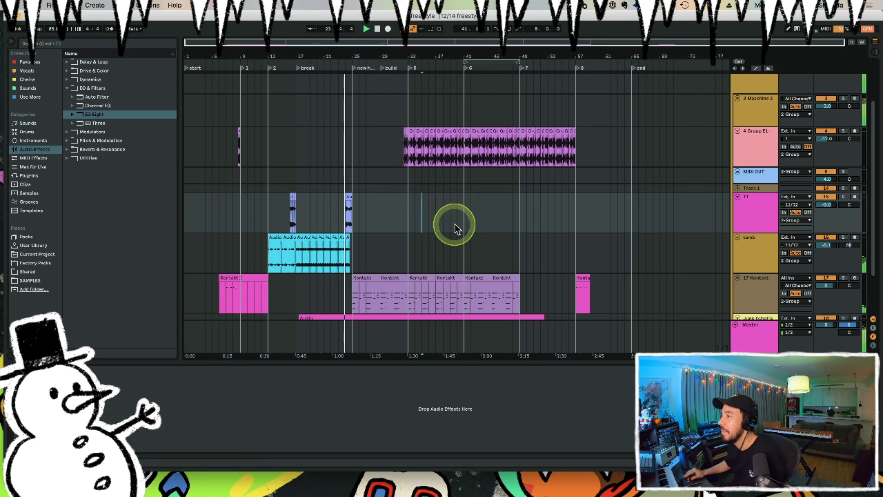
scroll(454, 223, "down", 2)
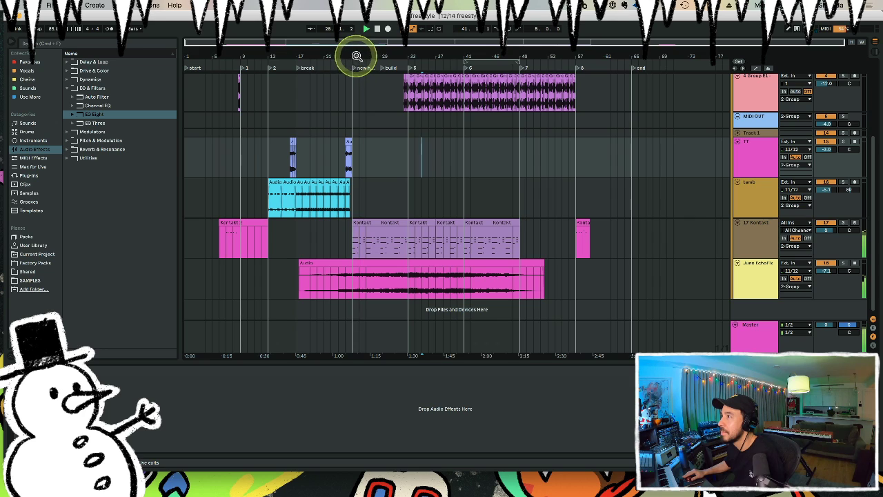
left_click_drag(354, 58, 336, 142)
scroll(336, 147, "up", 5)
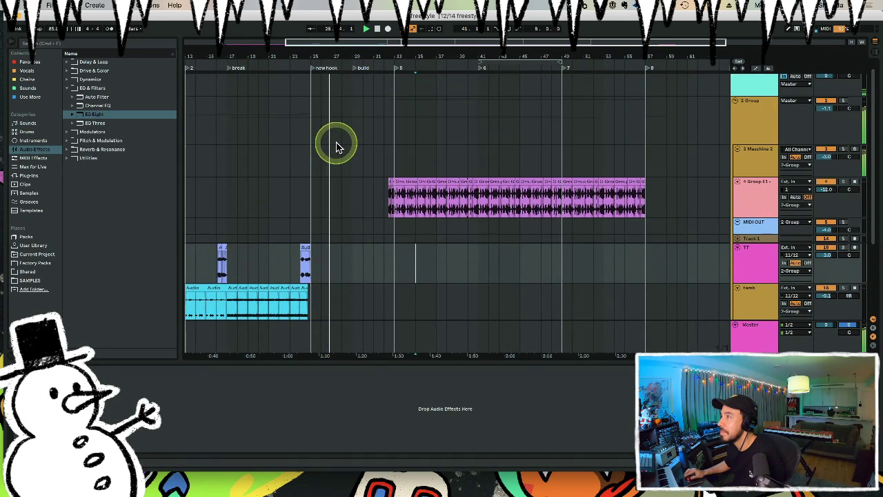
left_click(335, 147)
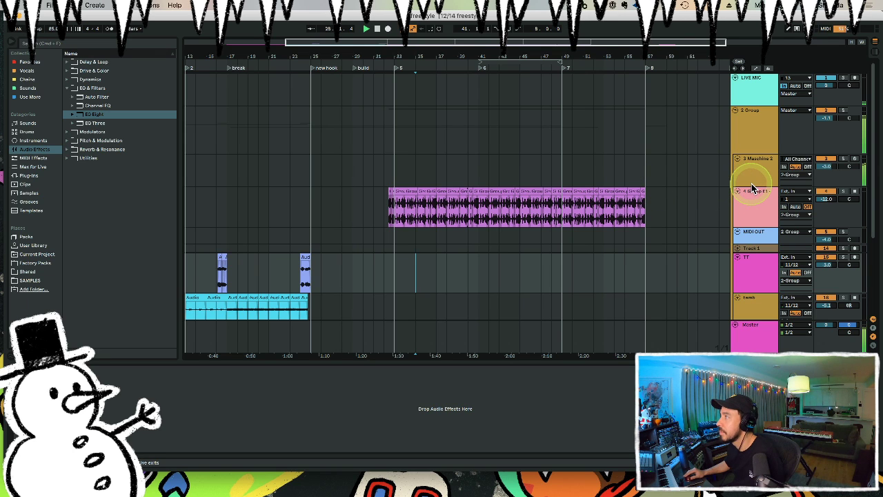
Insert FabFilter's FF Pro-L plug-in after the Auto Filter on the group track.
left_click(745, 122)
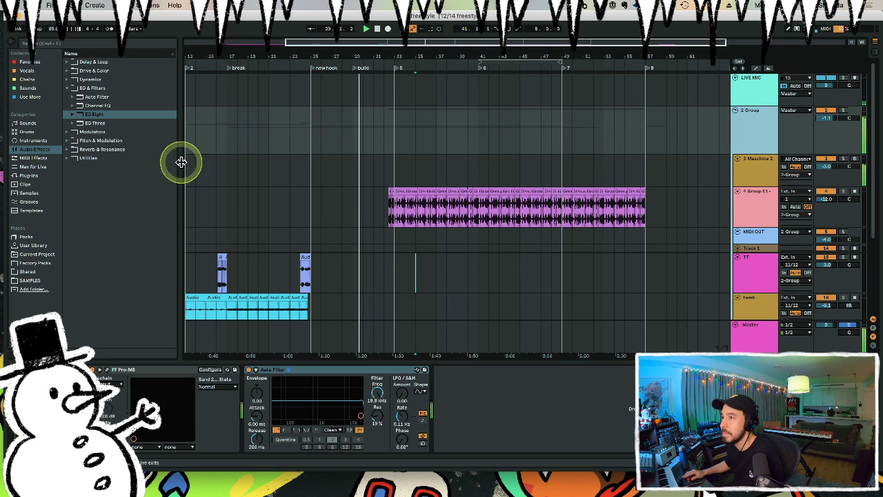
left_click(34, 176)
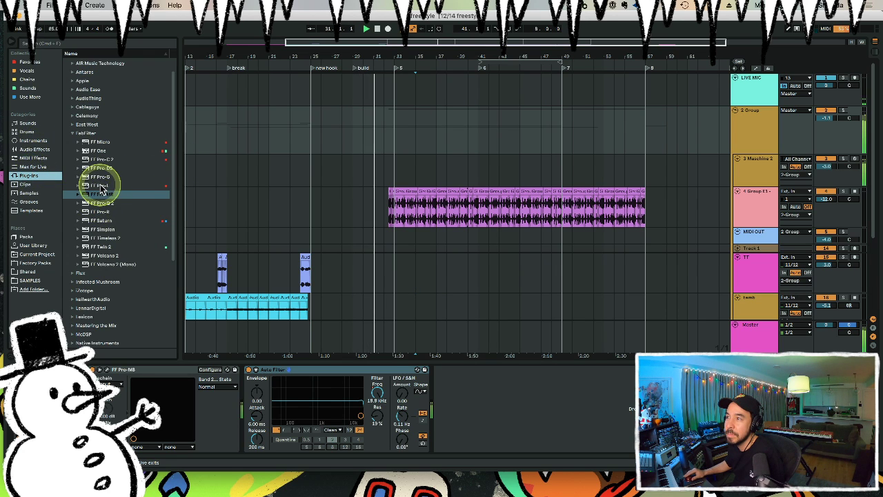
left_click(80, 186)
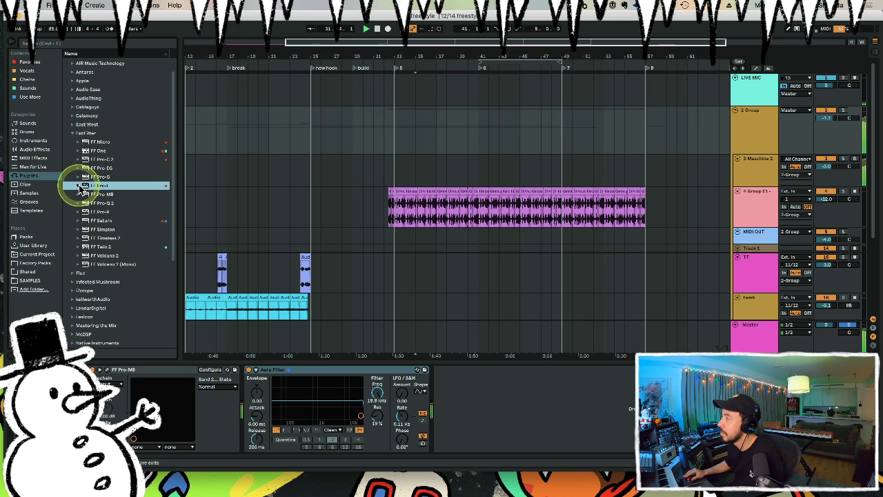
left_click_drag(79, 187, 454, 408)
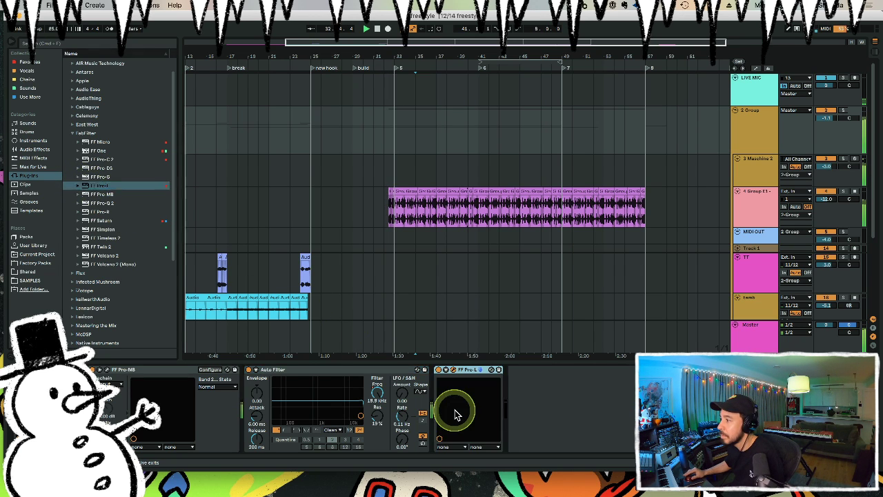
Load Pro-L's Pop - Safe and Fluffy preset and raise its gain to about +8.9 dB.
left_click(269, 69)
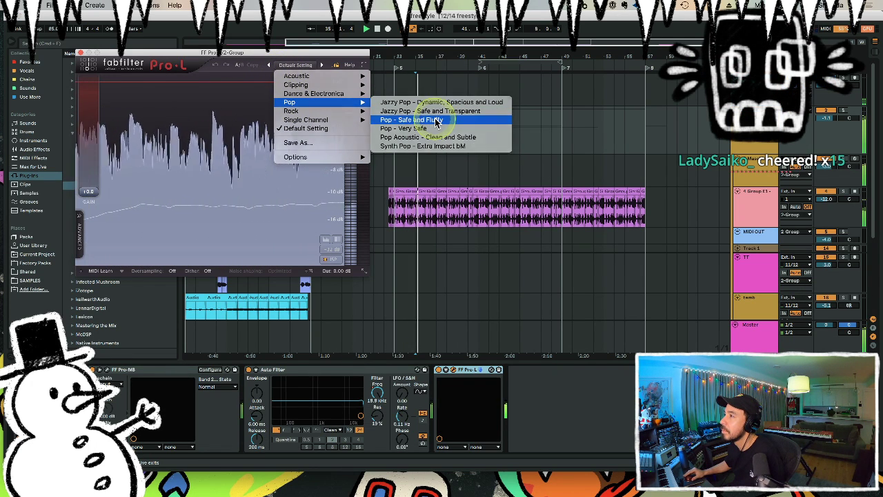
left_click(435, 121)
left_click_drag(92, 194, 96, 158)
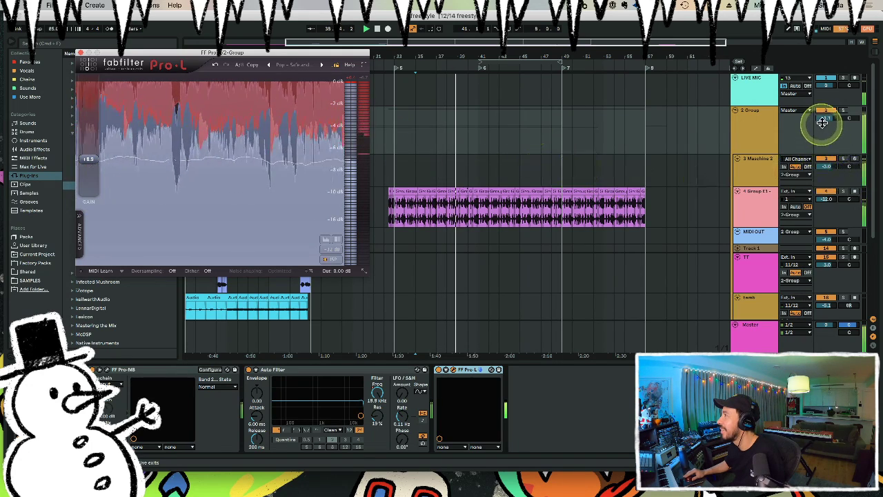
Lower the group track's volume to -5.7 dB, then set Pro-L's gain to about +7.5 dB and close its window.
left_click_drag(825, 117, 826, 121)
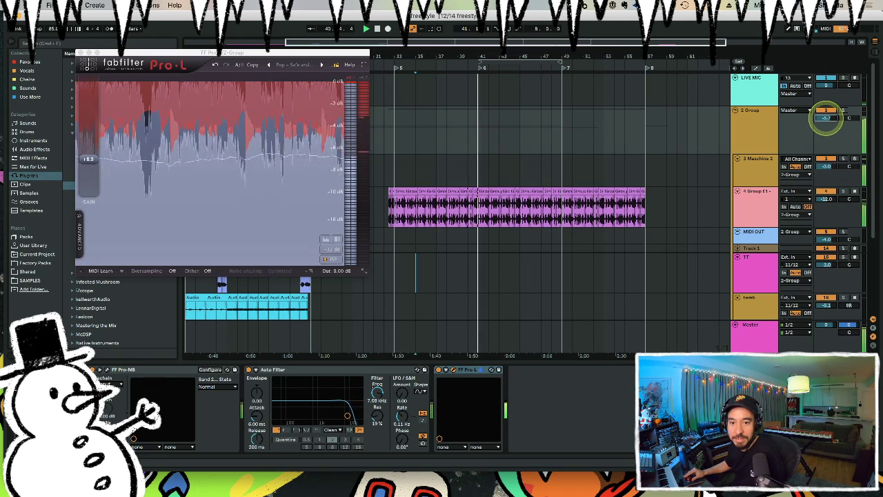
left_click_drag(827, 118, 828, 122)
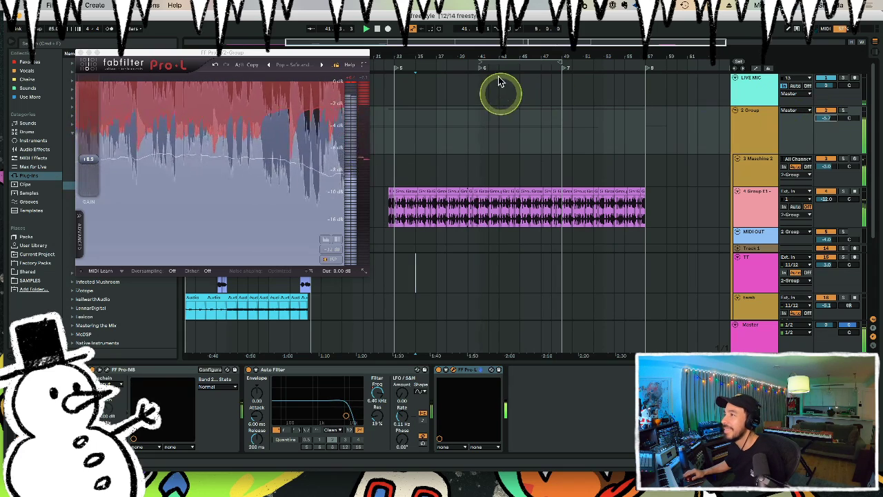
left_click_drag(88, 162, 88, 165)
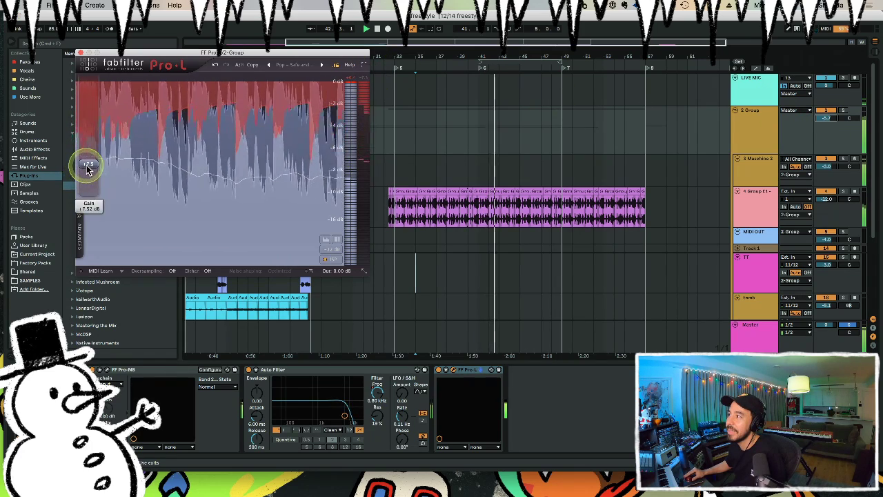
left_click(80, 53)
Play from the 1 marker and loop the section from there to the new hook marker.
left_click(184, 96)
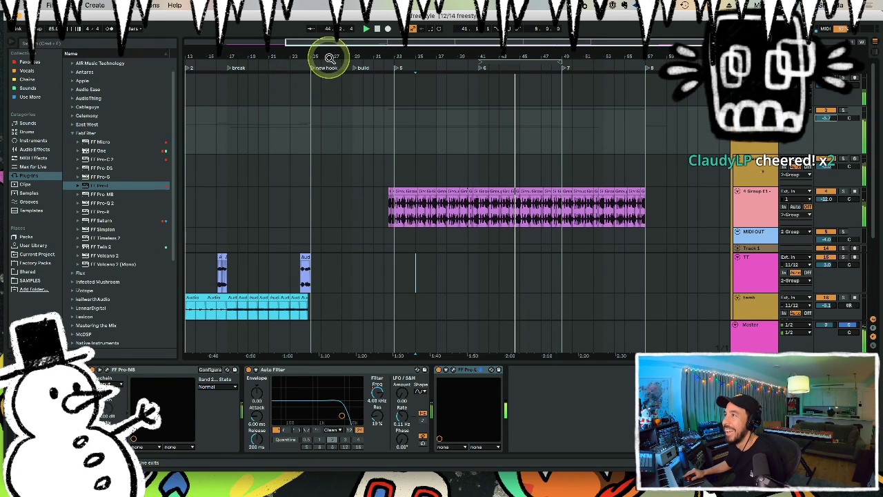
left_click_drag(330, 59, 329, 55)
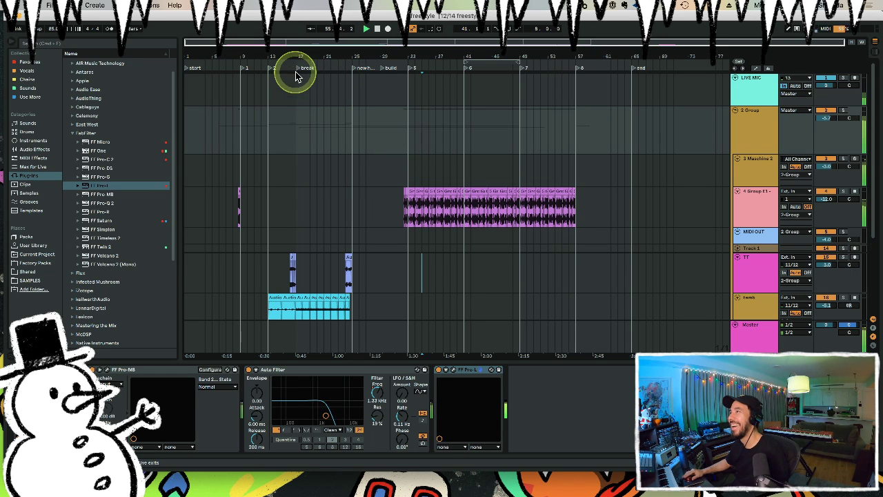
left_click(243, 69)
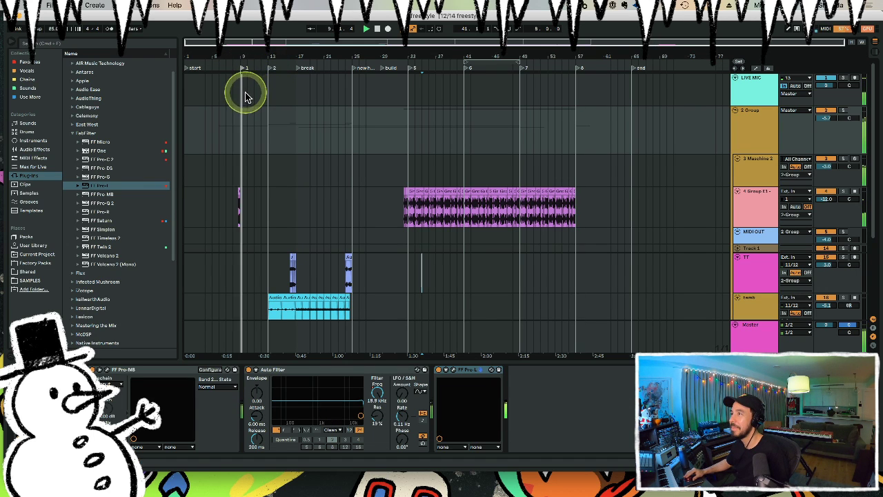
left_click_drag(240, 91, 349, 89)
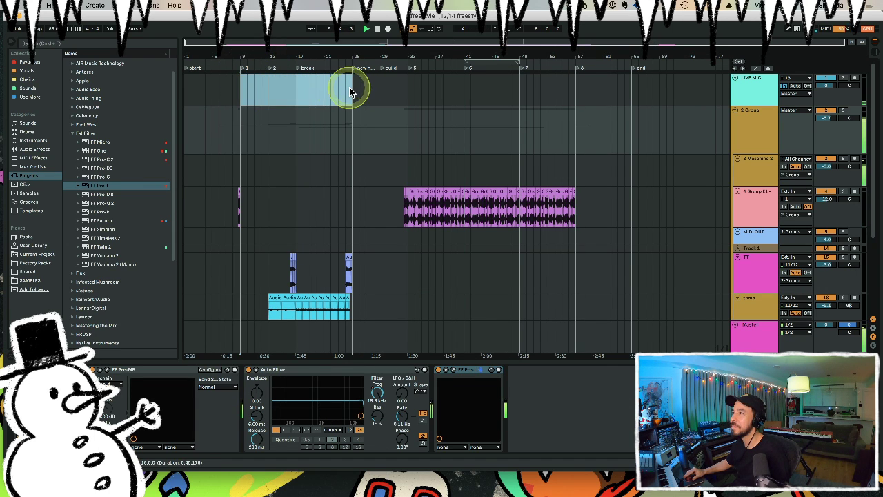
key("super+l")
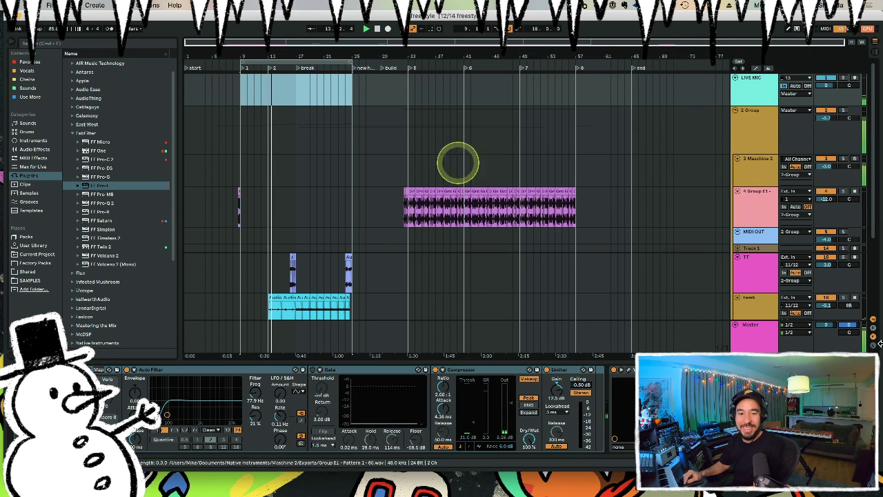
mouse_move(442, 492)
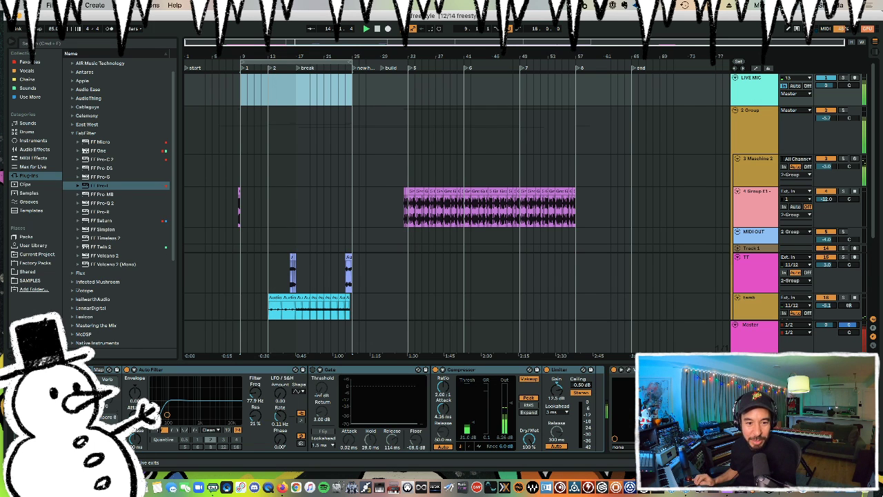
key("plus")
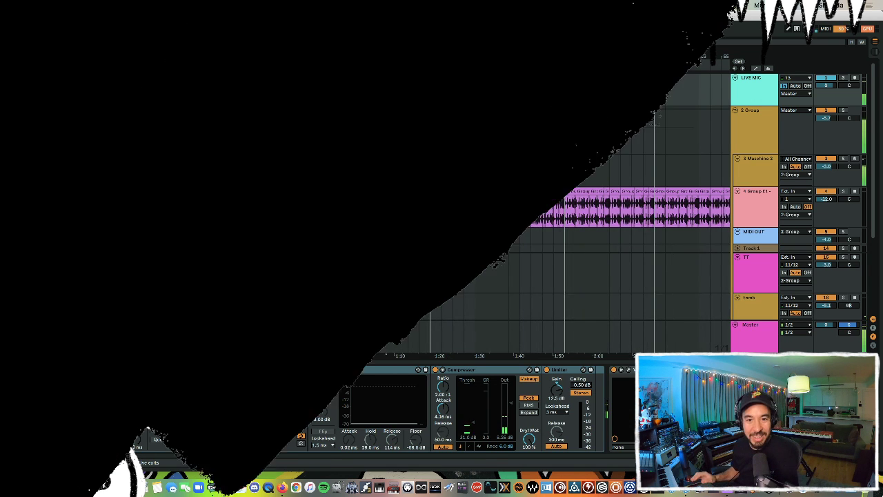